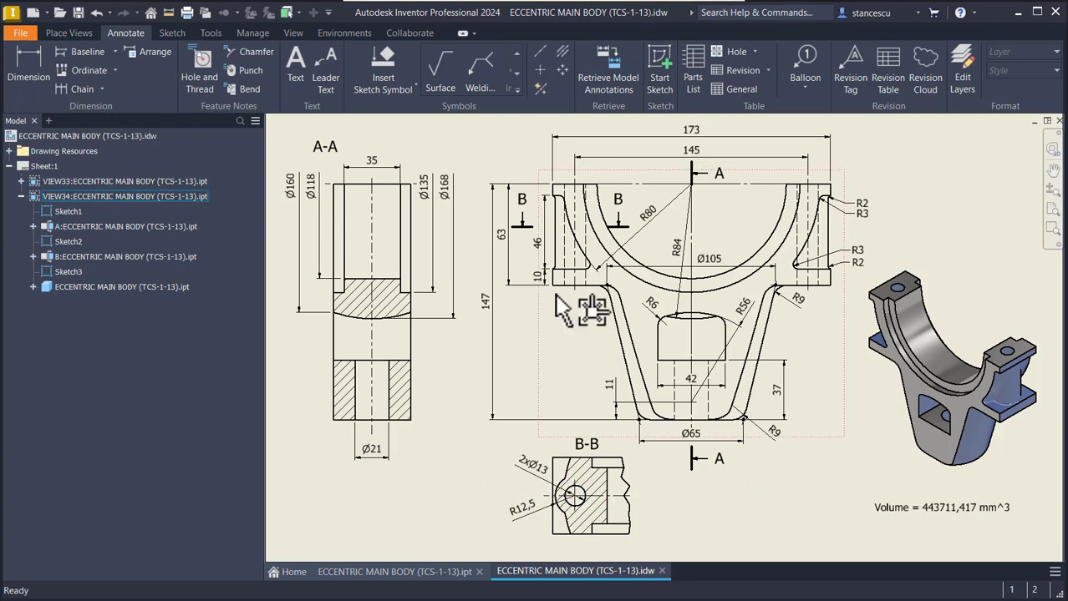
left_click(690, 186)
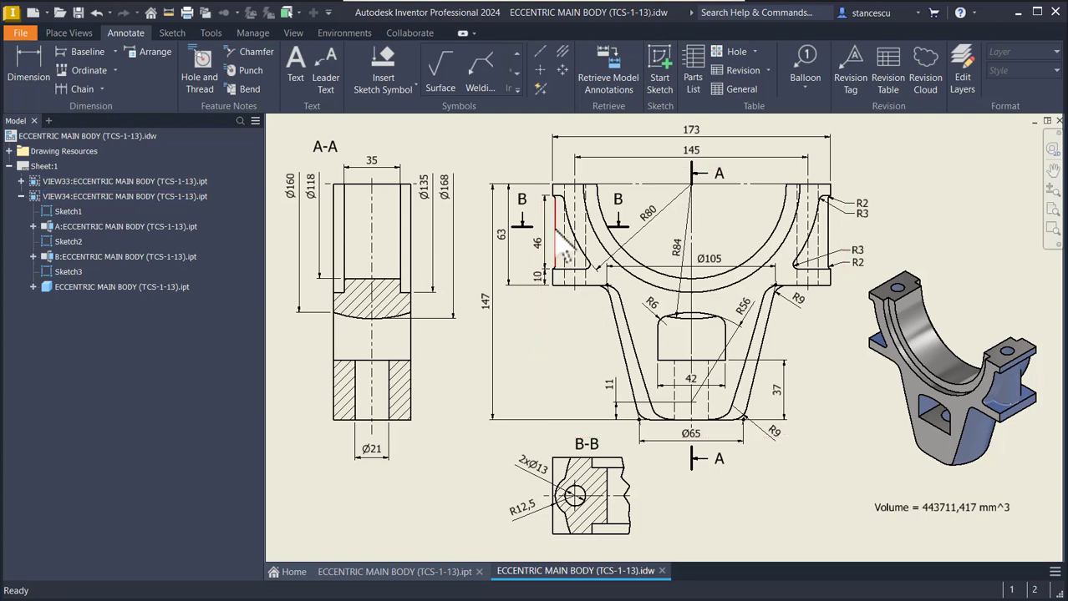
left_click(502, 234)
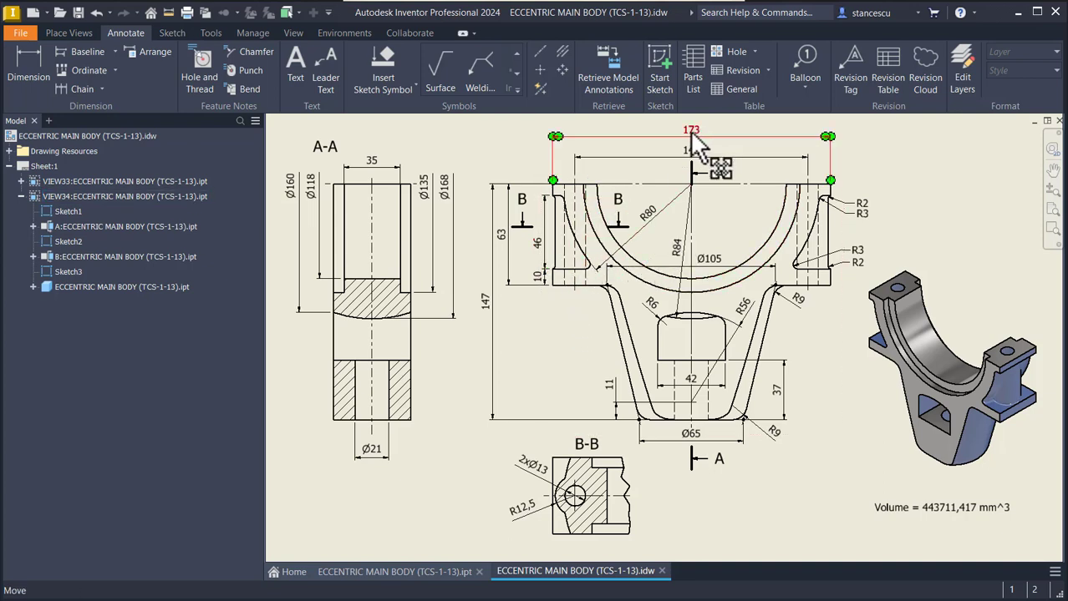
left_click_drag(691, 134, 692, 140)
- Create a new part from the metric Standard (mm).ipt template and start a 2D sketch on the XY plane
left_click(34, 14)
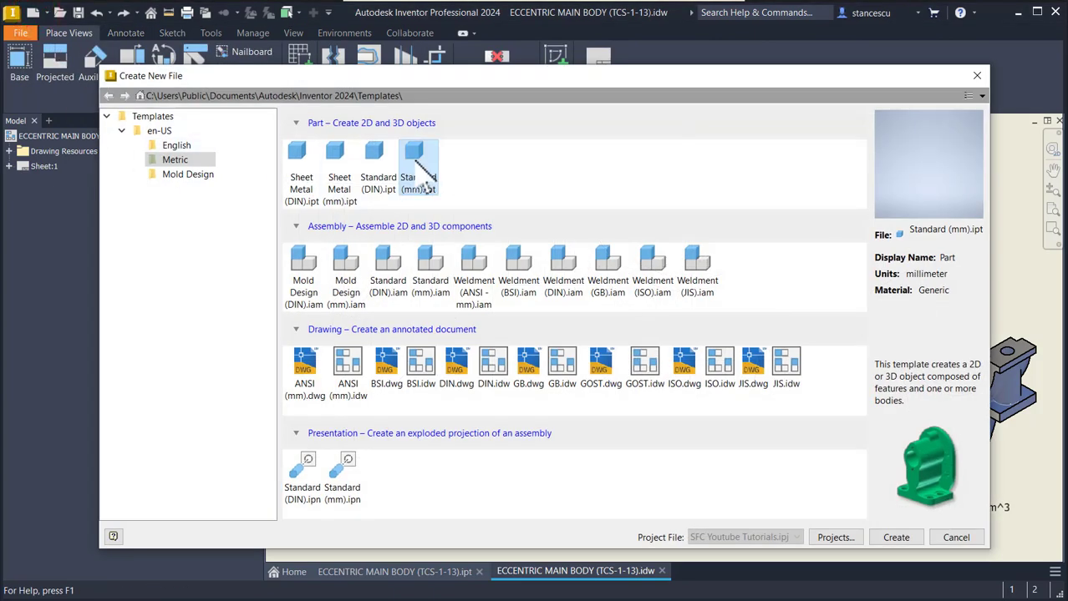
double_click(414, 162)
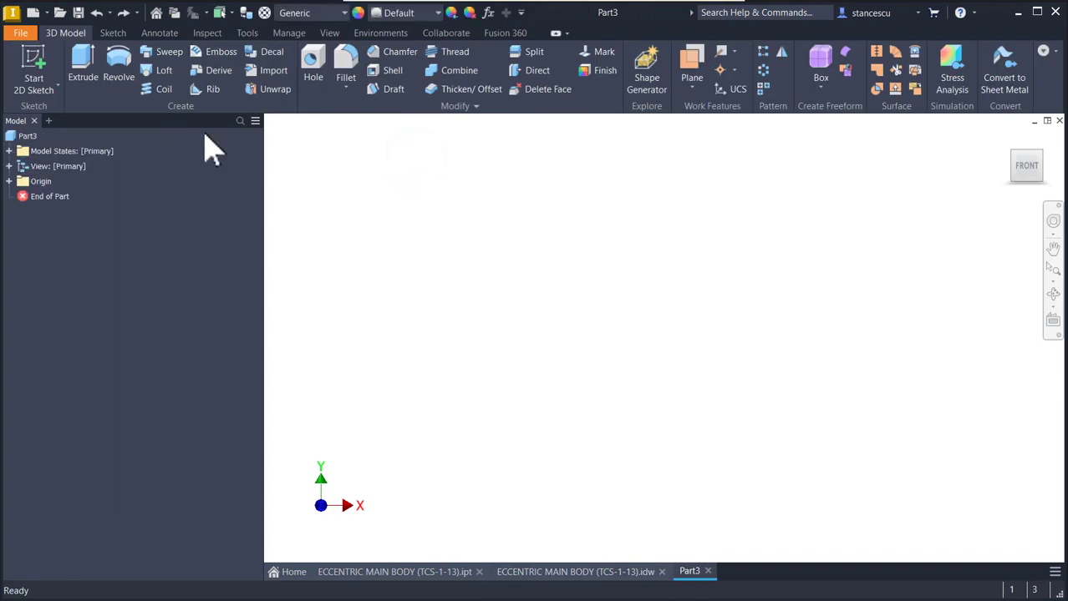
left_click(32, 69)
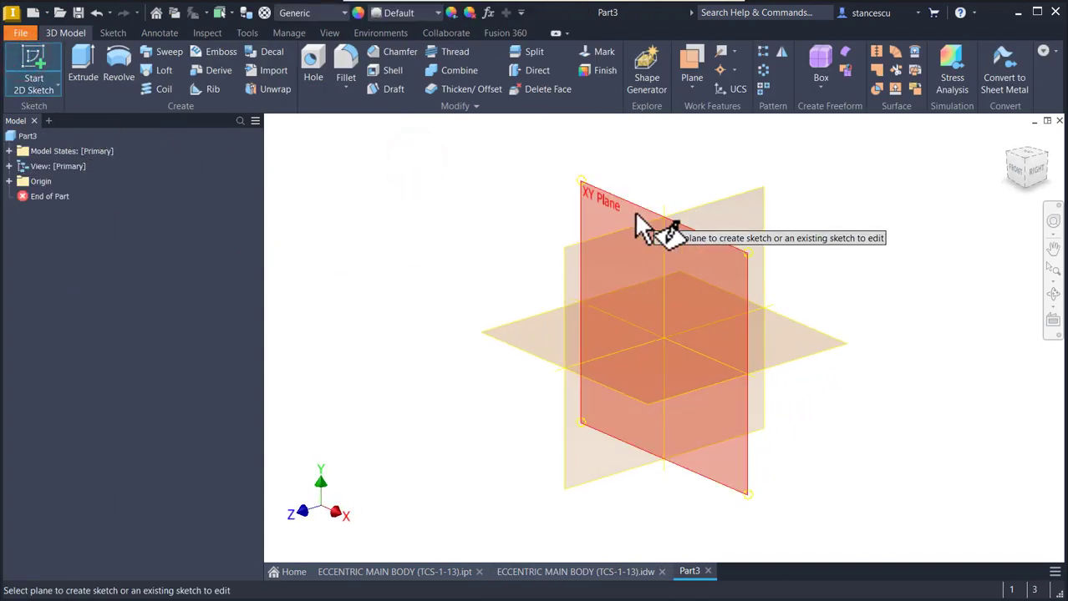
left_click(614, 206)
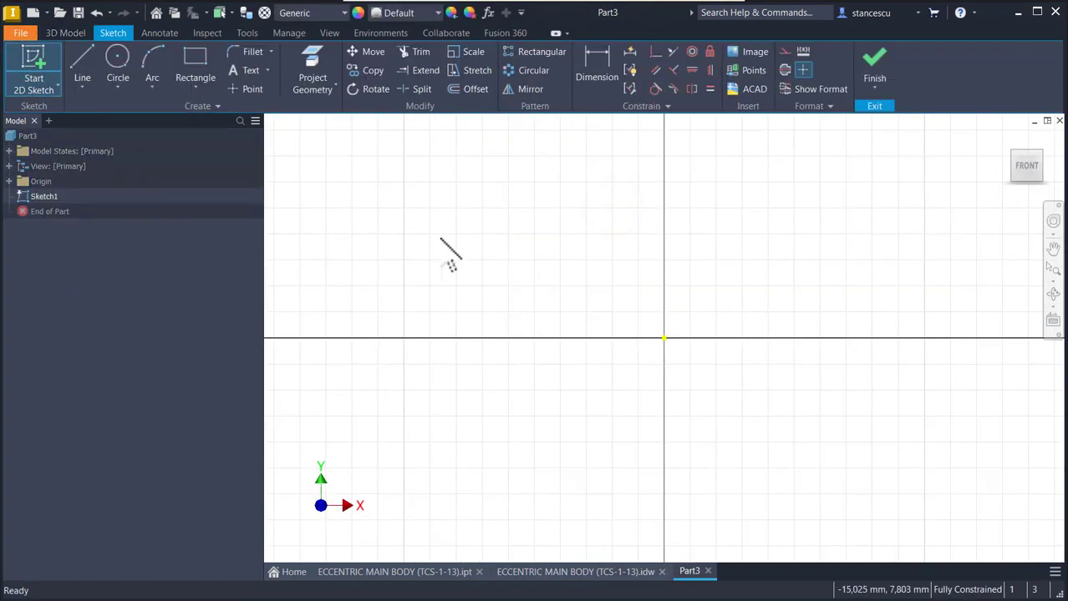
- Draw a 63 mm vertical line upward from the origin and place its dimension to the right of the line
left_click(82, 62)
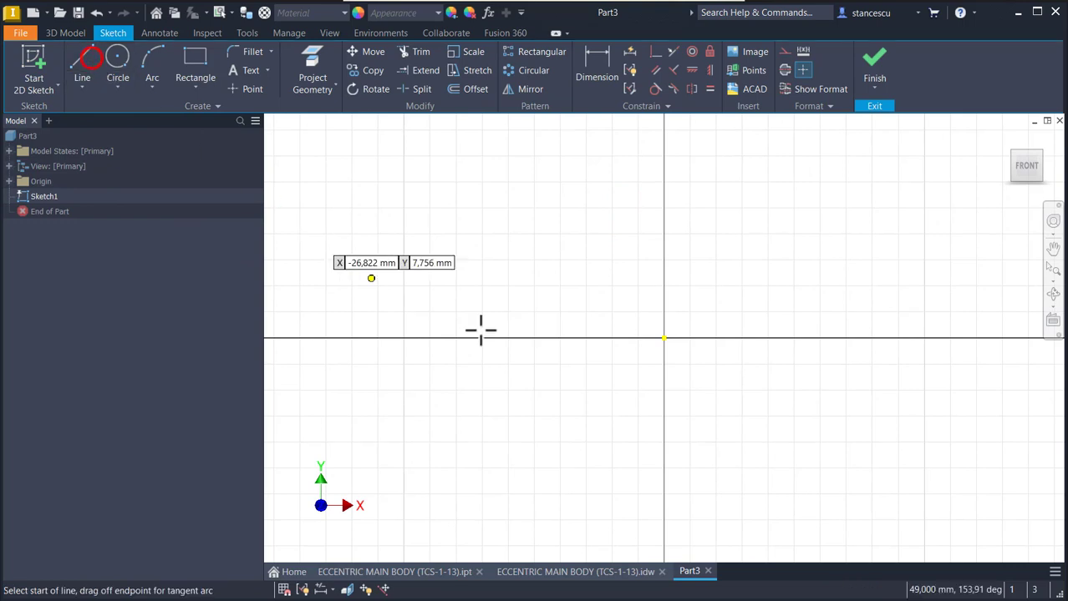
left_click(665, 339)
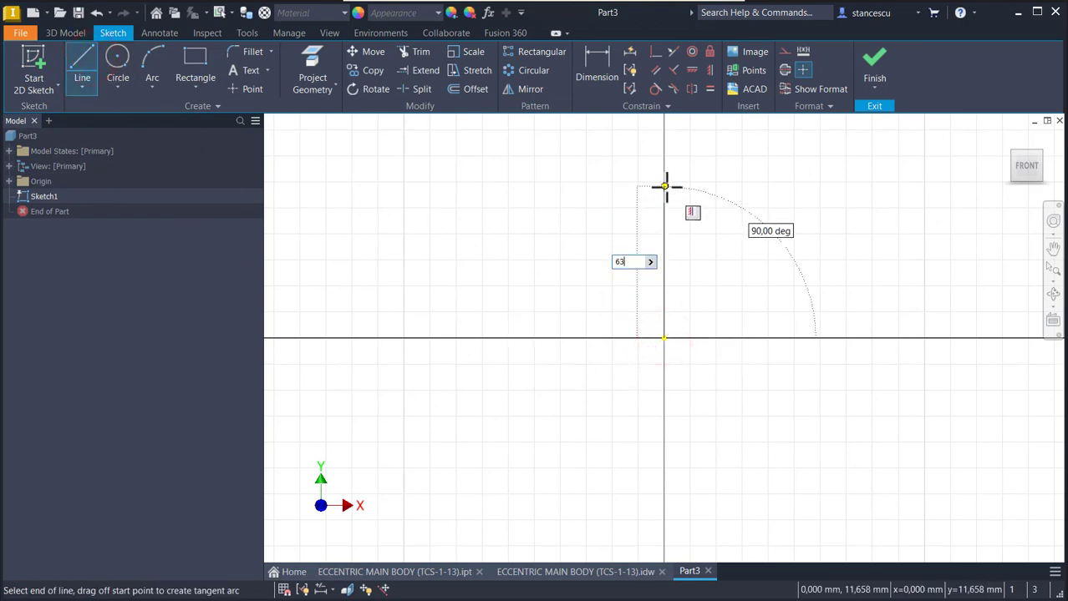
type("63")
key("Return")
key("Num_Lock")
middle_click(667, 187)
middle_click(667, 186)
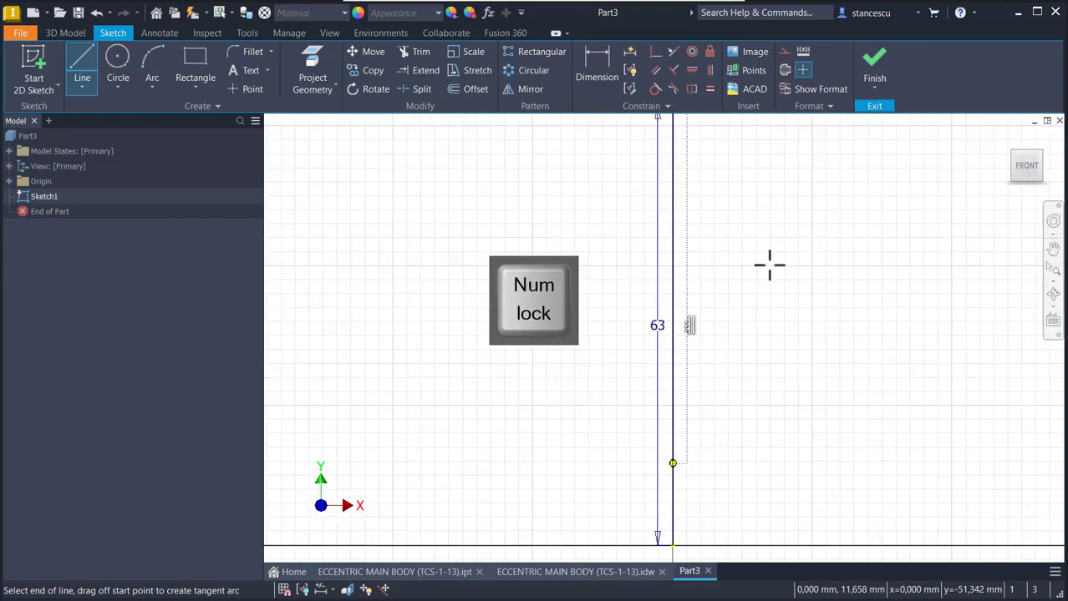
key("Escape")
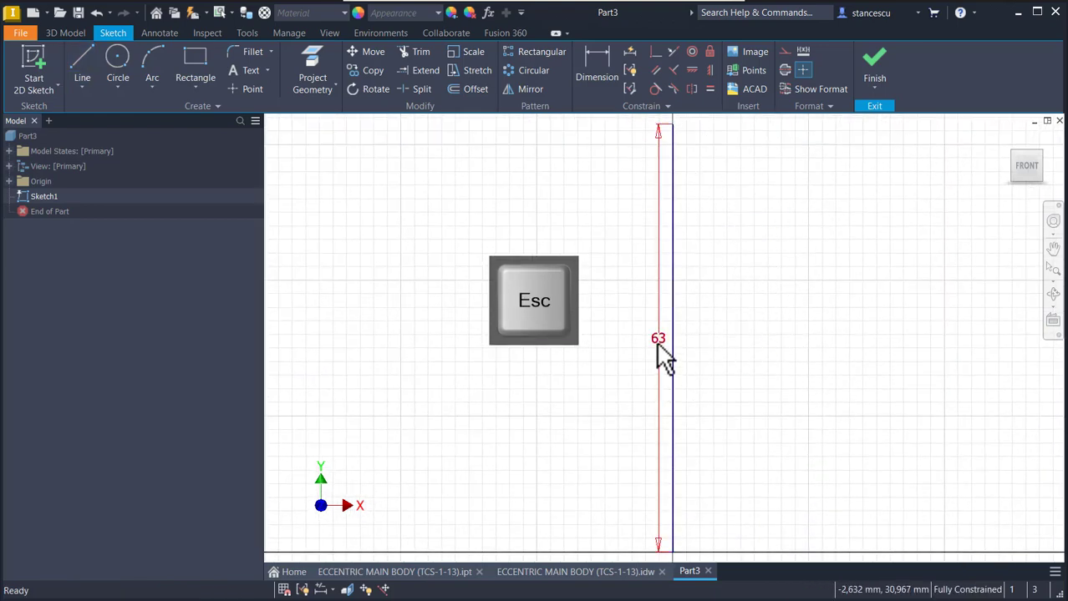
left_click_drag(667, 348, 729, 342)
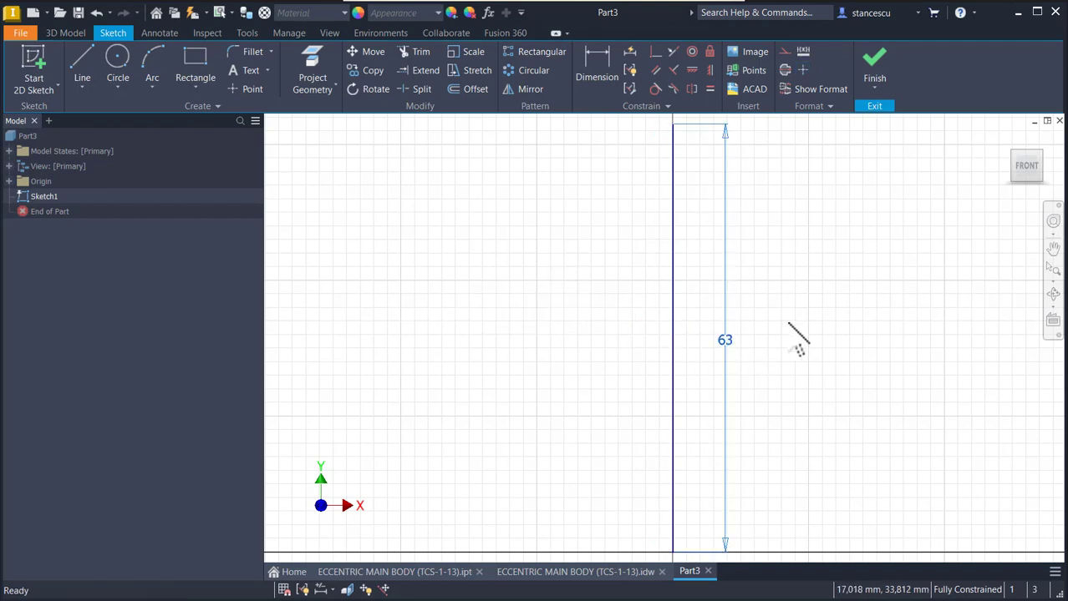
scroll(797, 339, "down", 2)
mouse_move(799, 341)
middle_mouse_down()
mouse_move(822, 374)
mouse_move(848, 351)
middle_mouse_up()
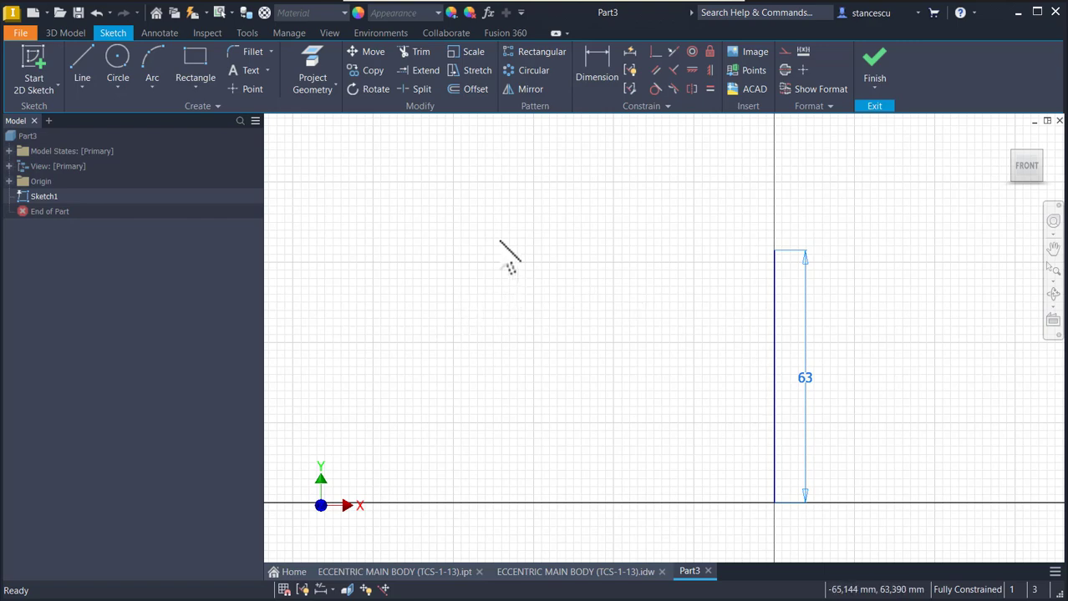
- From the vertical line's upper end, draw connected lines about 86 mm left, about 10 mm down and about 20 mm right
left_click(81, 78)
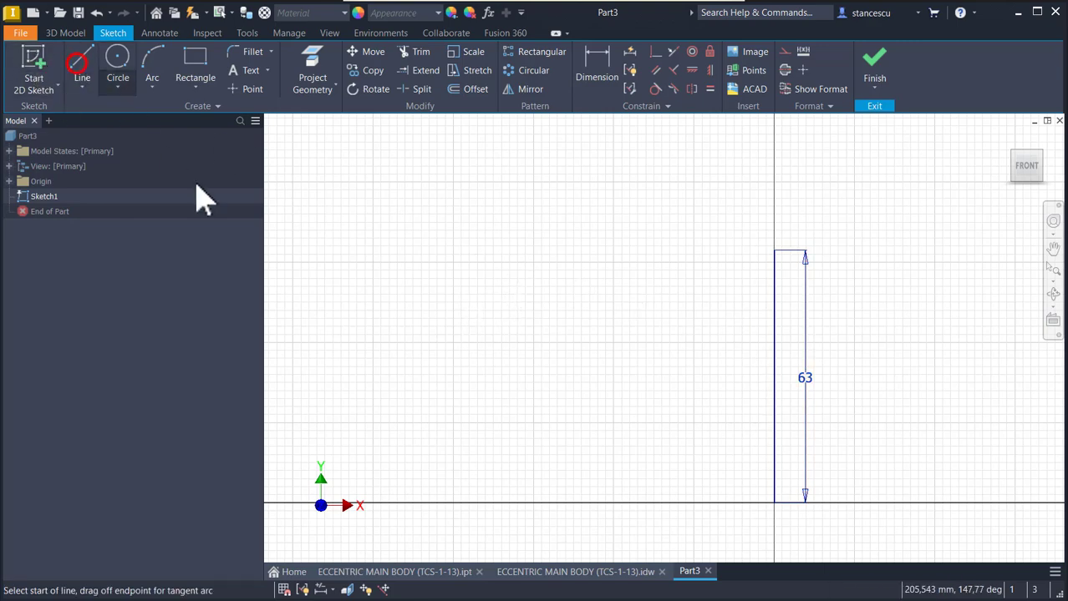
left_click(775, 249)
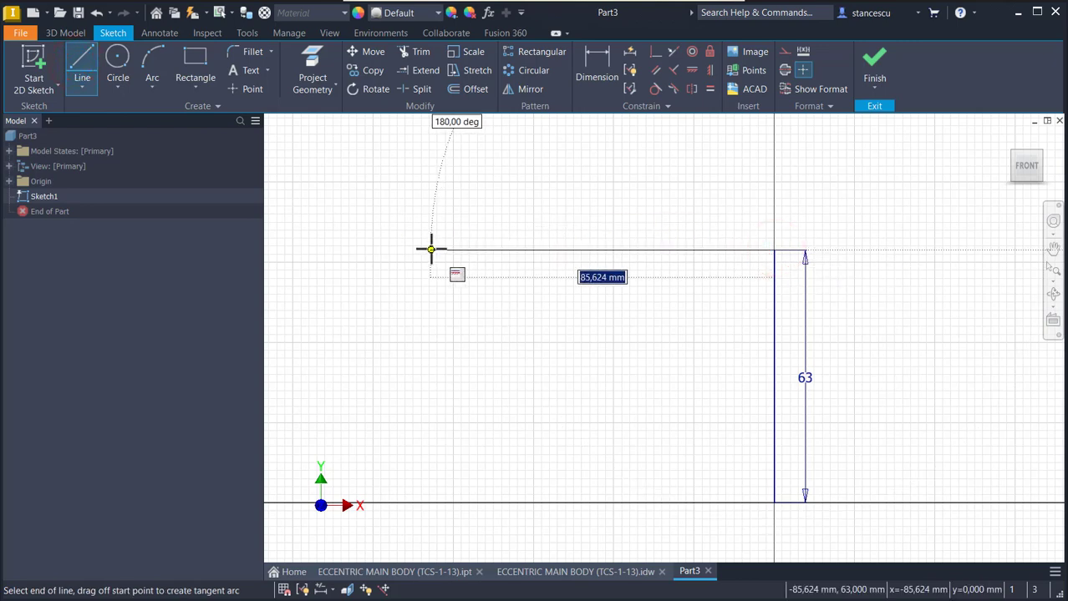
left_click(431, 249)
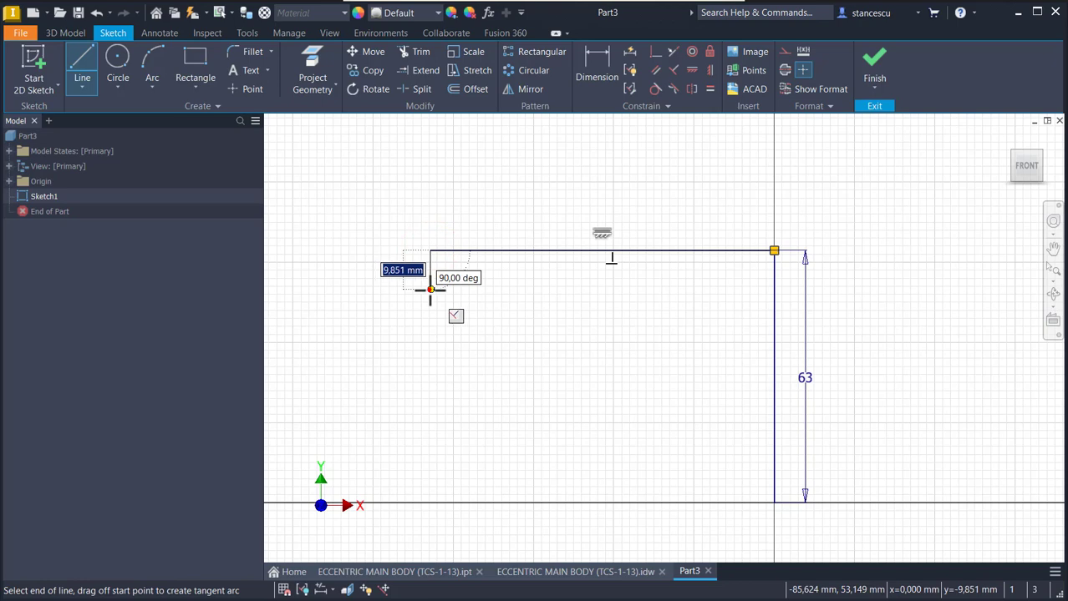
left_click(430, 290)
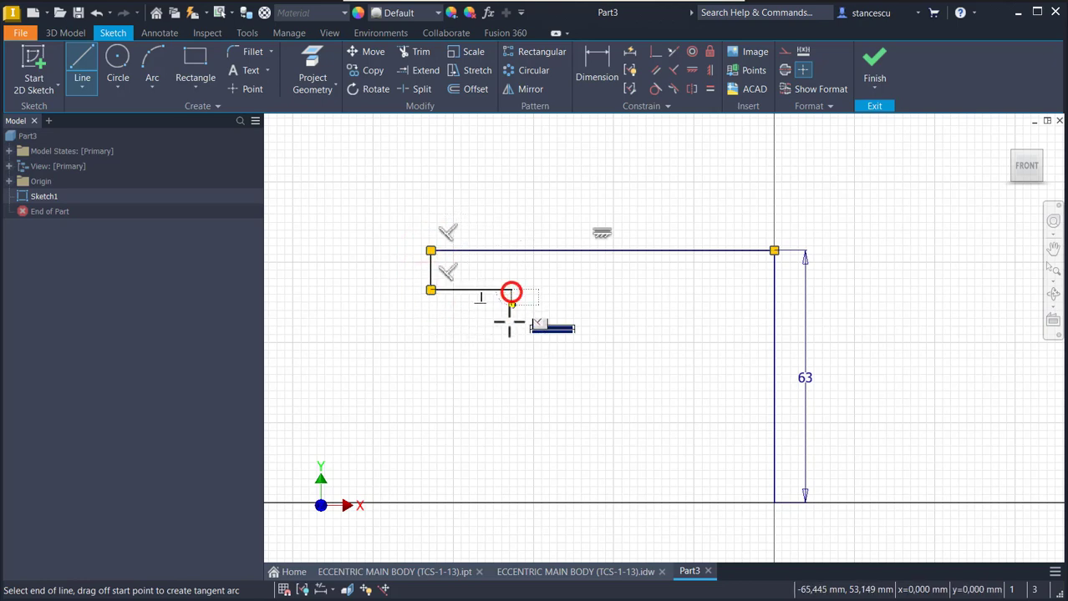
- Start a new line chain at the origin, running about 86 mm left, about 10 mm up and about 32 mm right
right_click(511, 320)
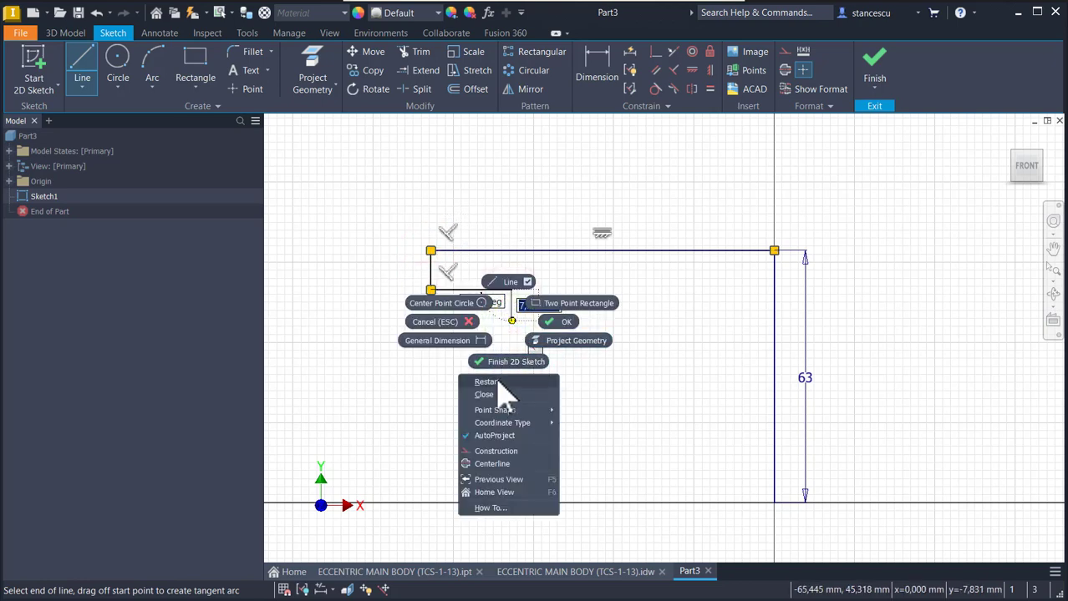
left_click(496, 382)
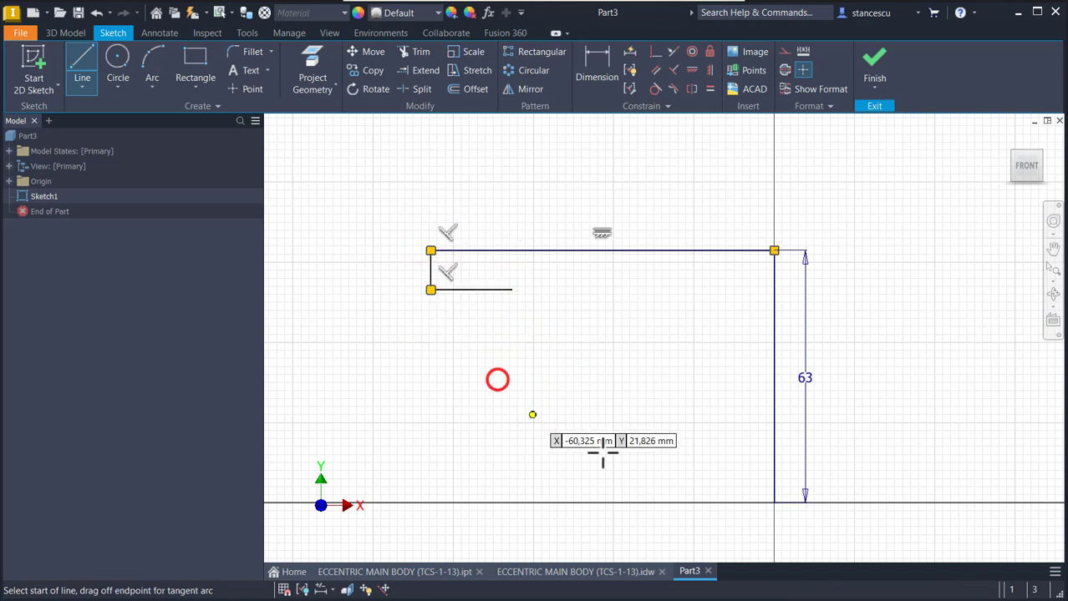
left_click(774, 503)
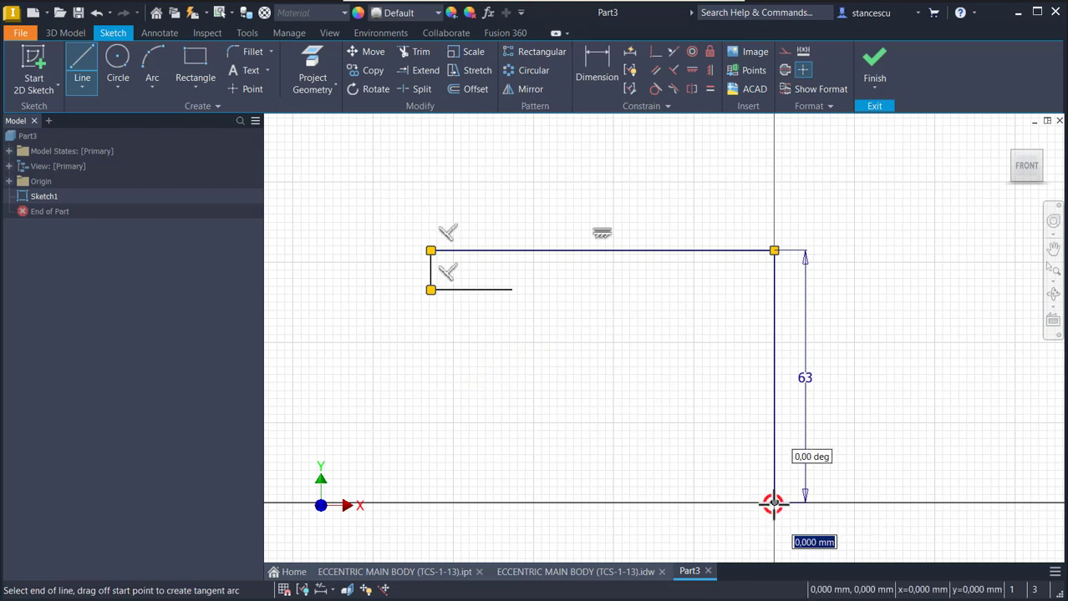
left_click(430, 504)
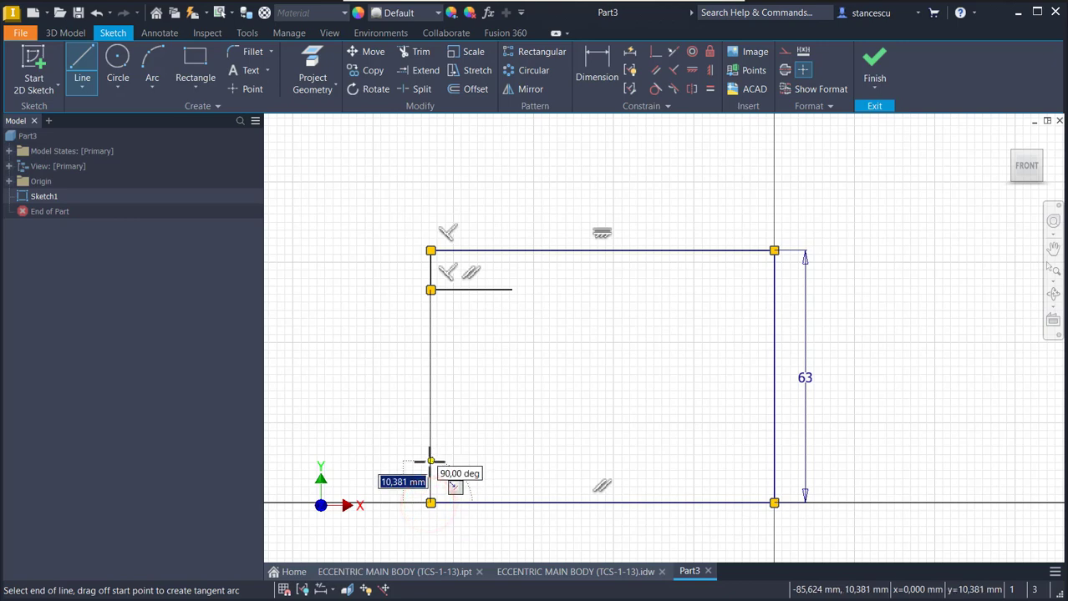
left_click(430, 461)
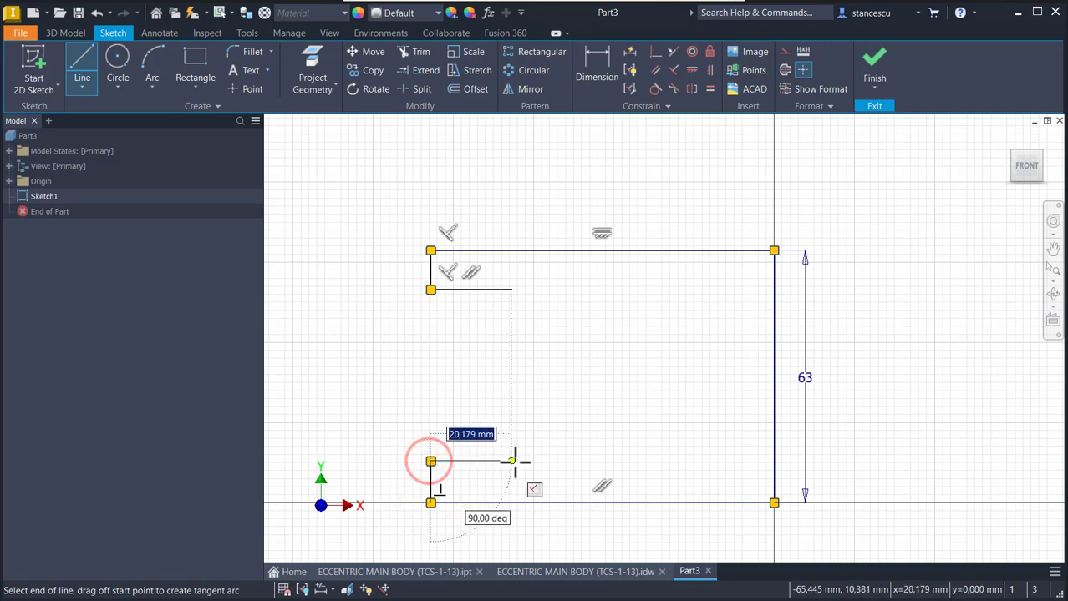
left_click(558, 462)
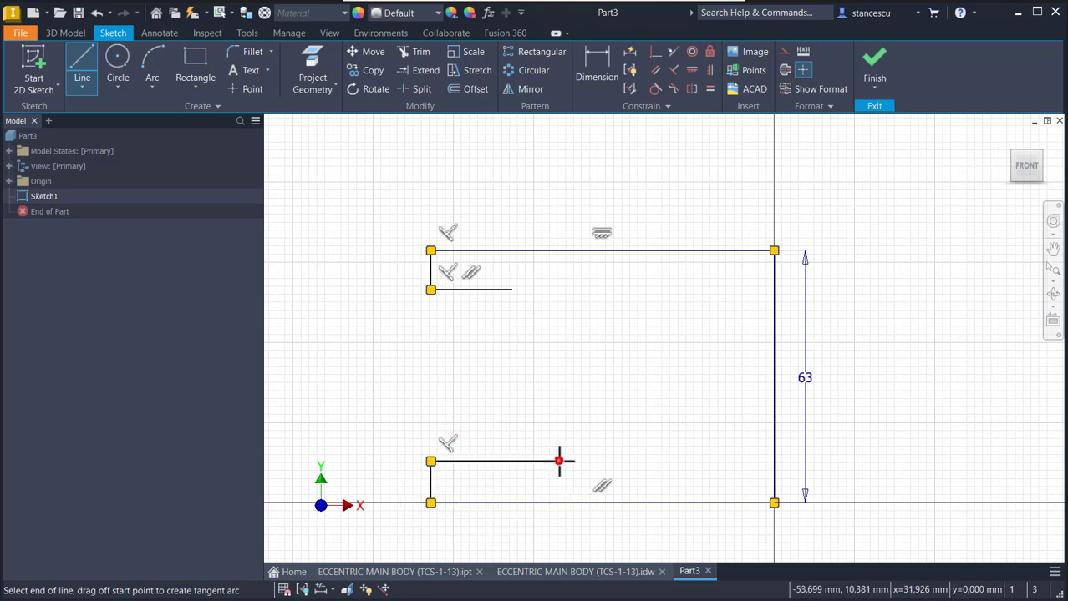
key("Escape")
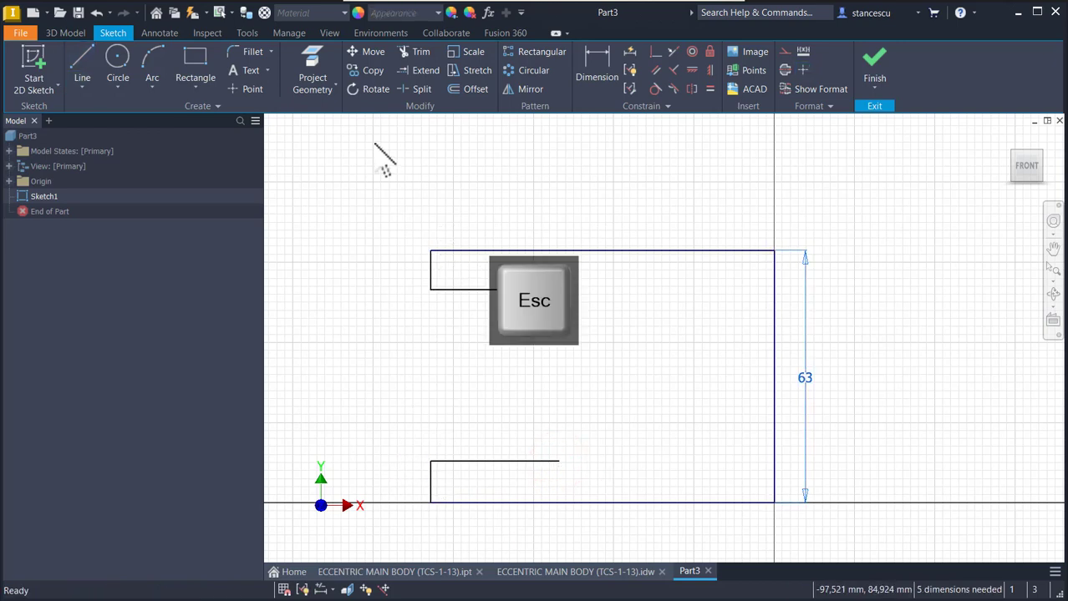
- Draw a three-point arc with an 80 mm radius joining the free ends of the upper and lower short horizontal lines
left_click(155, 70)
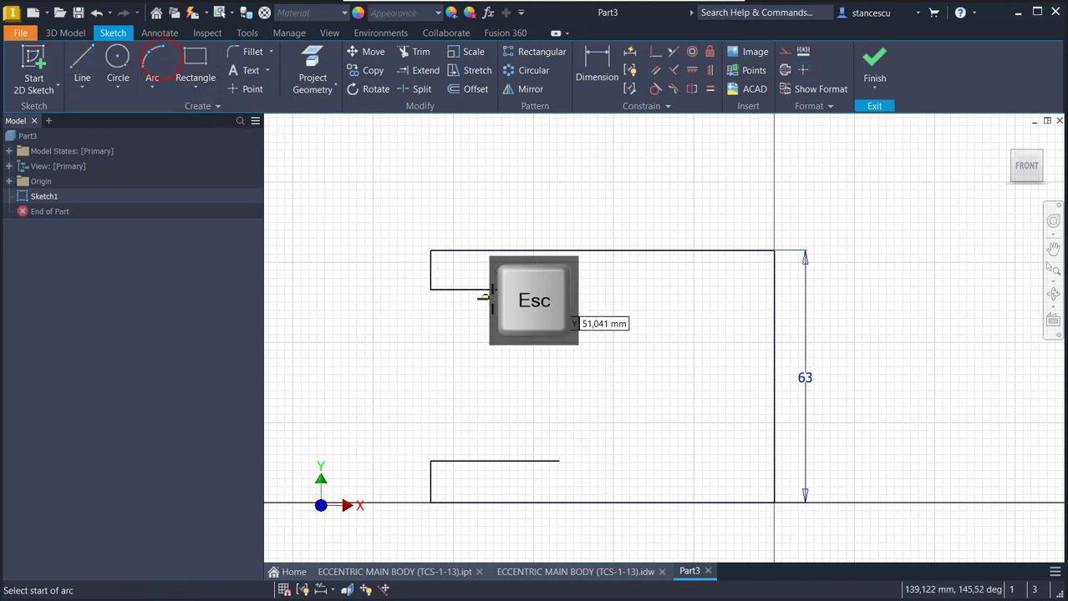
left_click(511, 290)
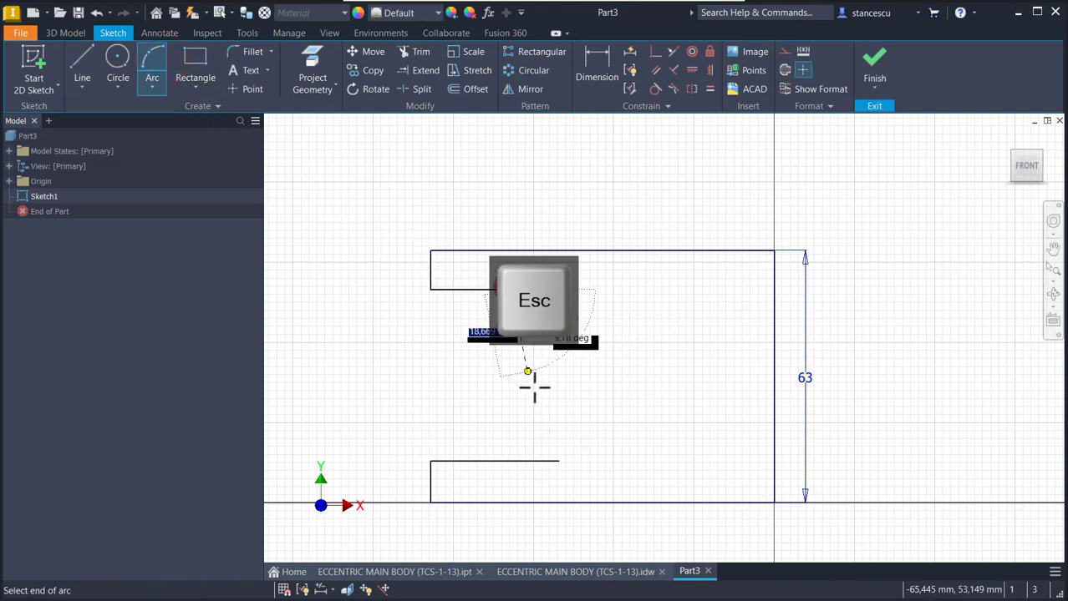
left_click(558, 460)
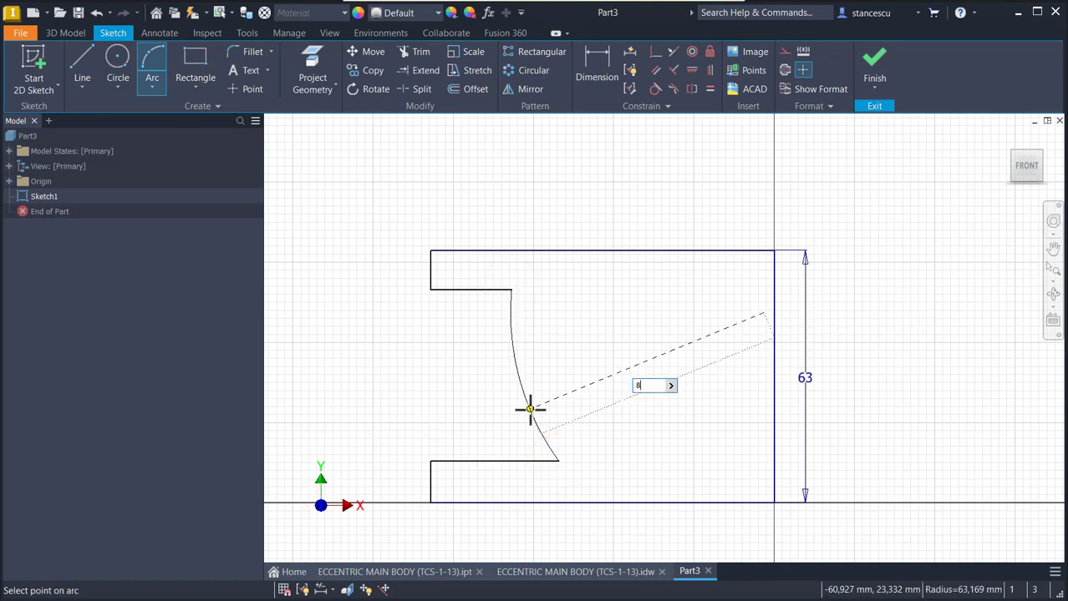
key("Return")
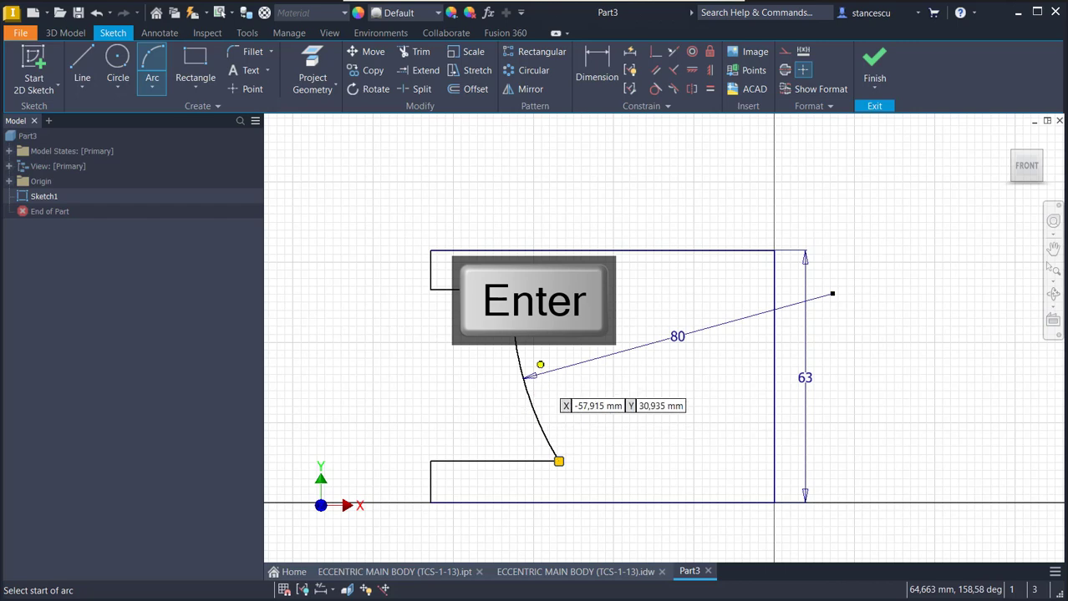
- Make the arc's centre coincident with the 63 mm line's upper end and move the short upper horizontal line below the top edge
left_click(656, 53)
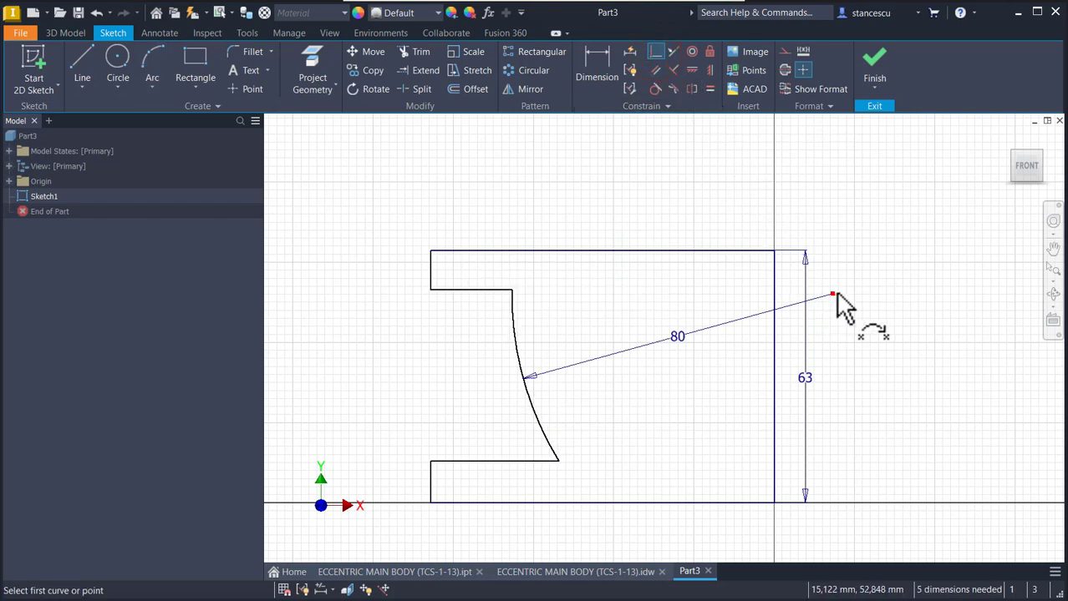
left_click(834, 292)
left_click(773, 251)
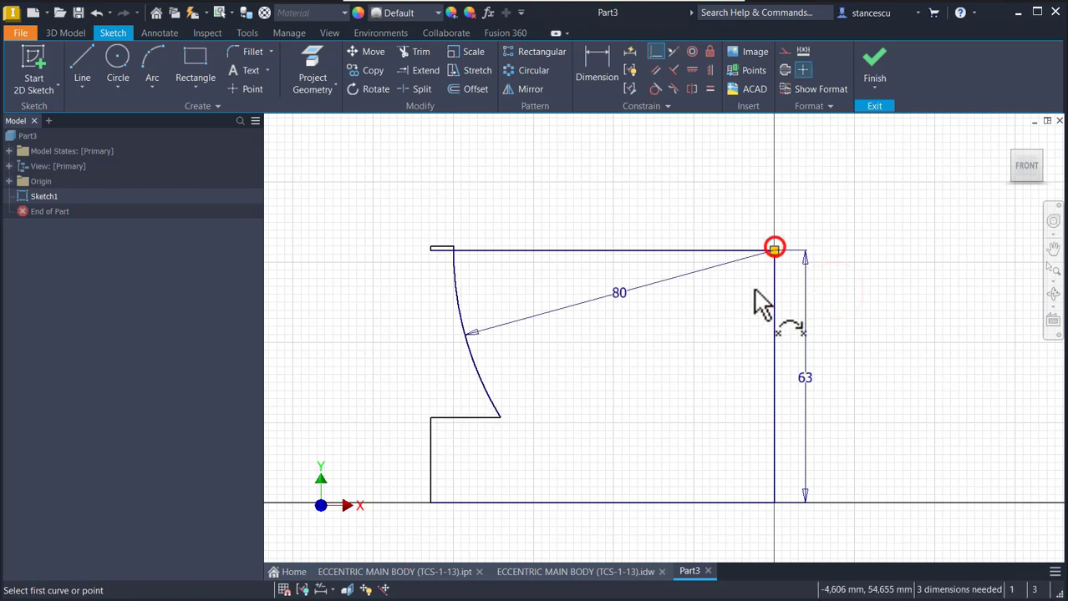
key("Escape")
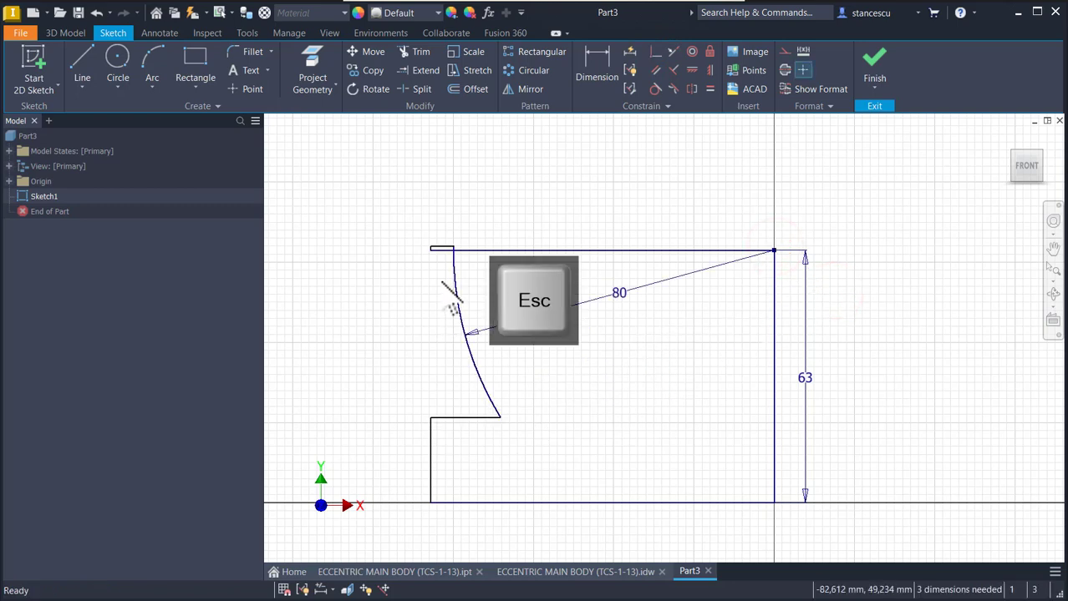
scroll(451, 249, "up", 2)
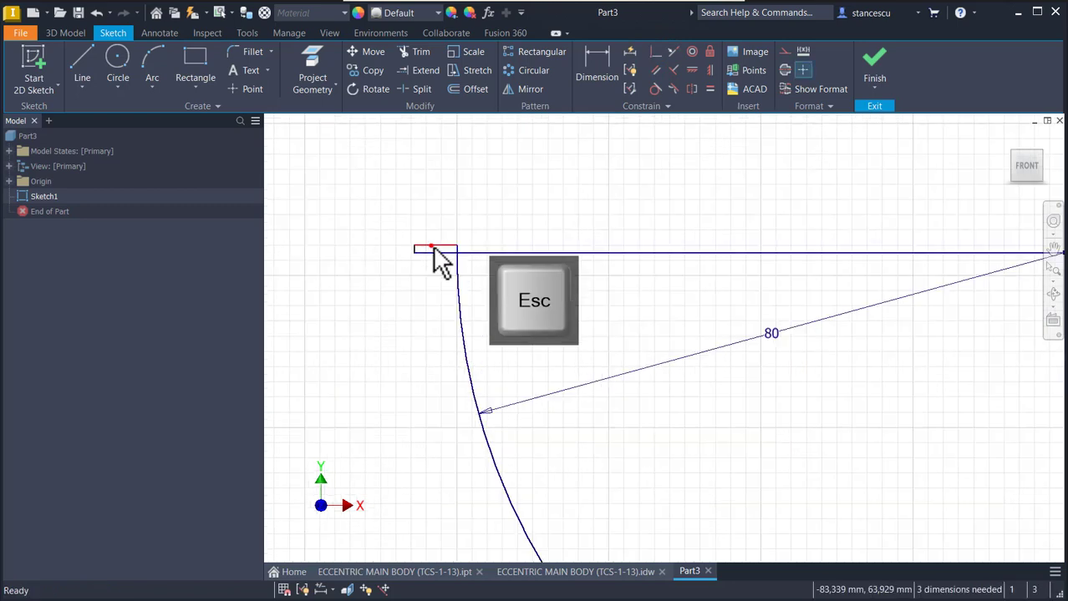
left_click_drag(433, 248, 434, 289)
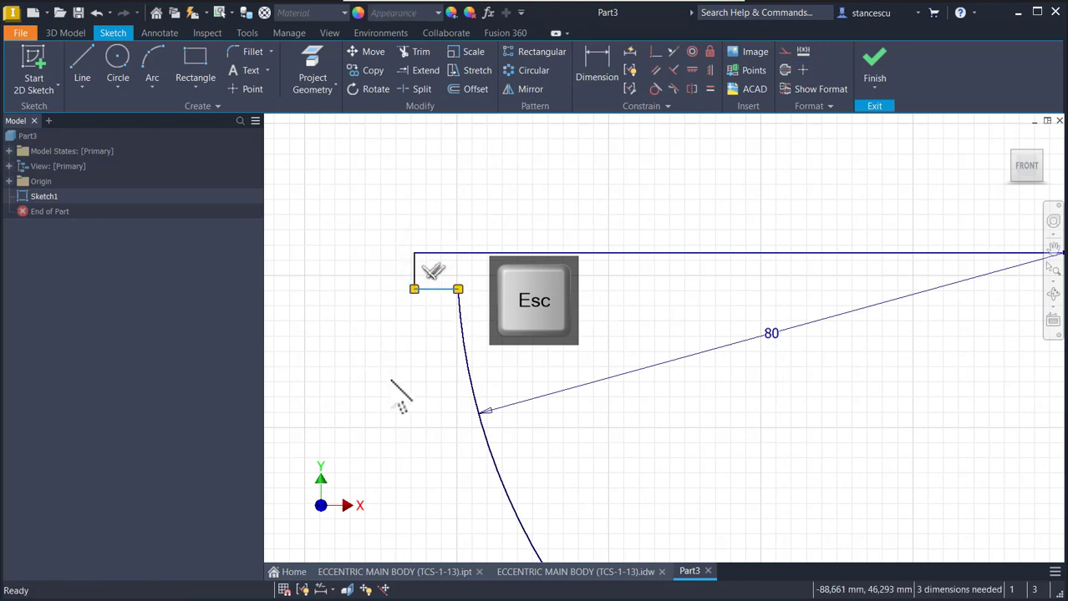
- Dimension the lower short horizontal line at 10 mm above the profile's bottom edge
key("Home")
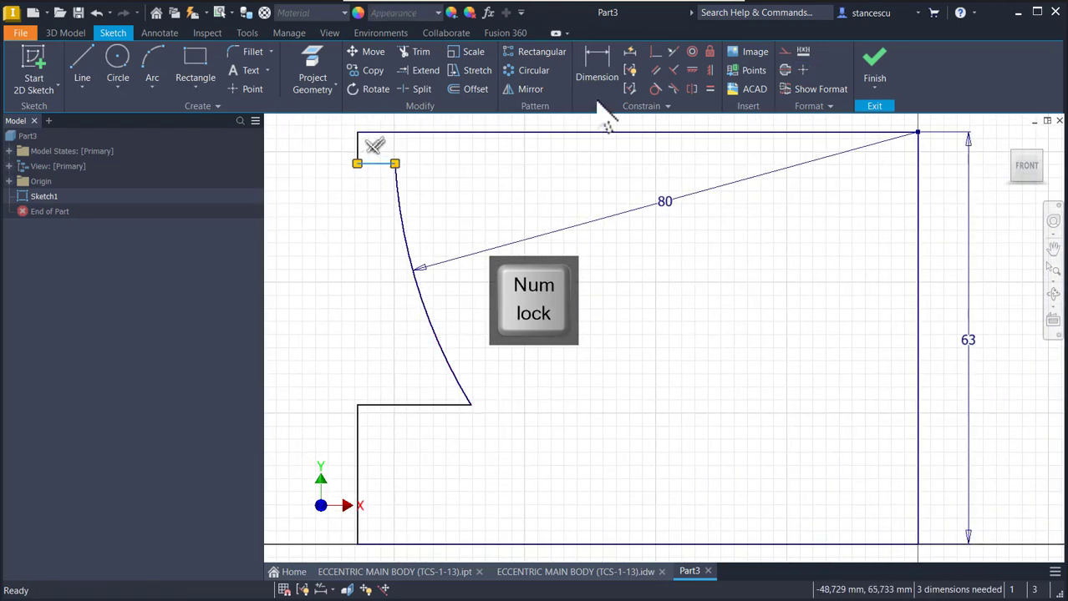
left_click(596, 77)
left_click(441, 405)
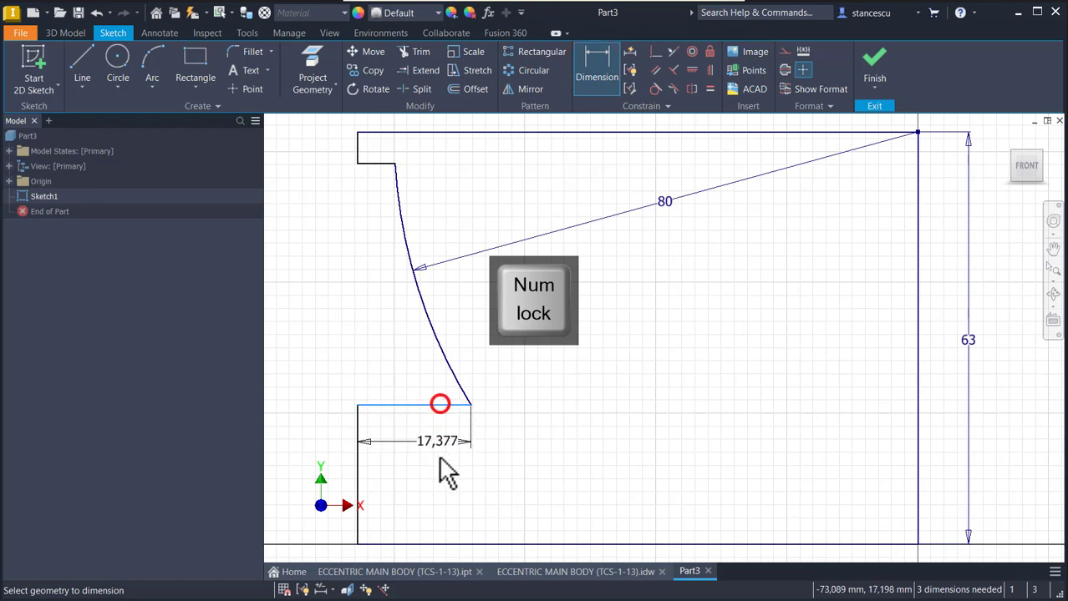
left_click(424, 544)
left_click(326, 465)
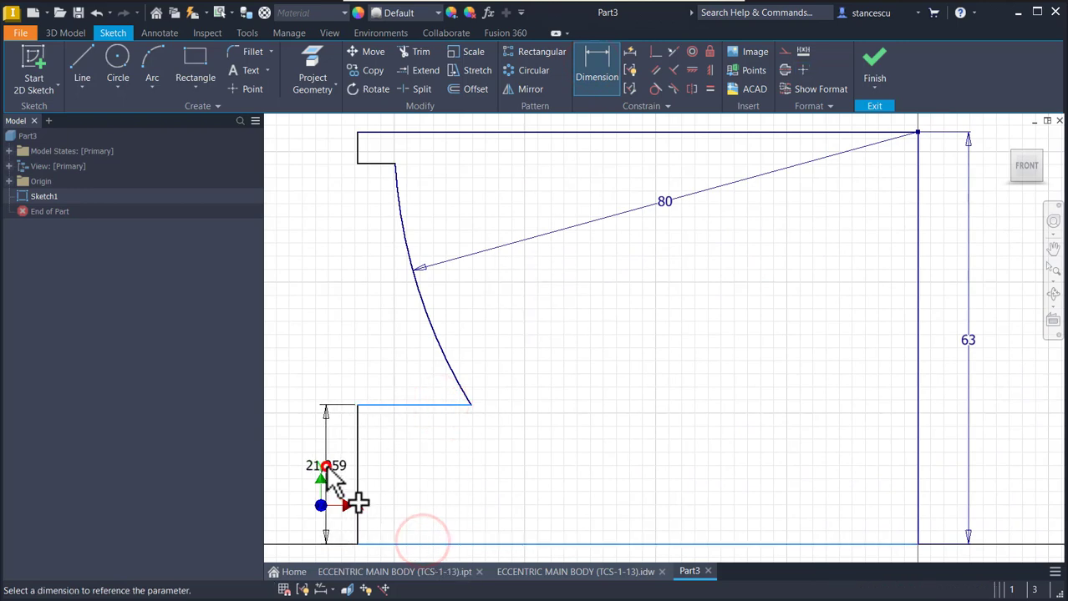
type("10")
key("Return")
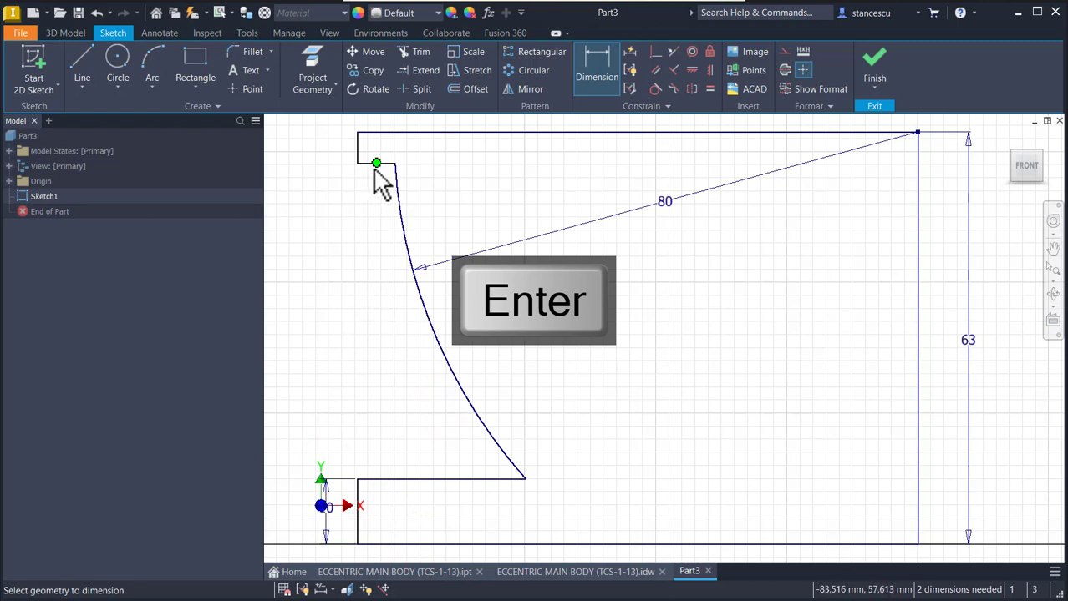
- Set the vertical distance between the upper and lower short horizontal lines to 46 mm
left_click(402, 477)
left_click(318, 350)
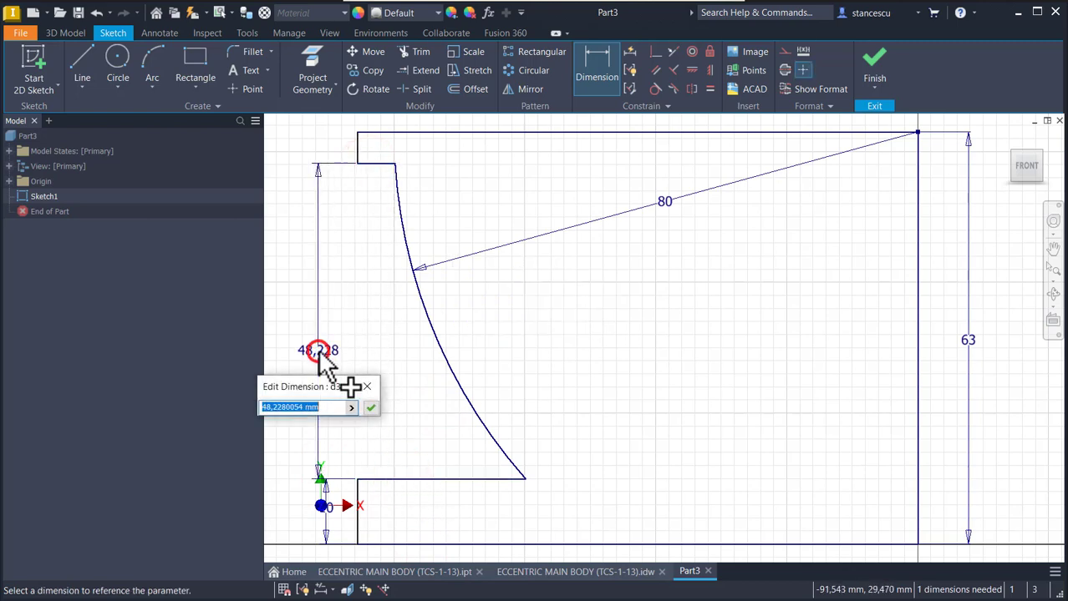
type("46")
key("Return")
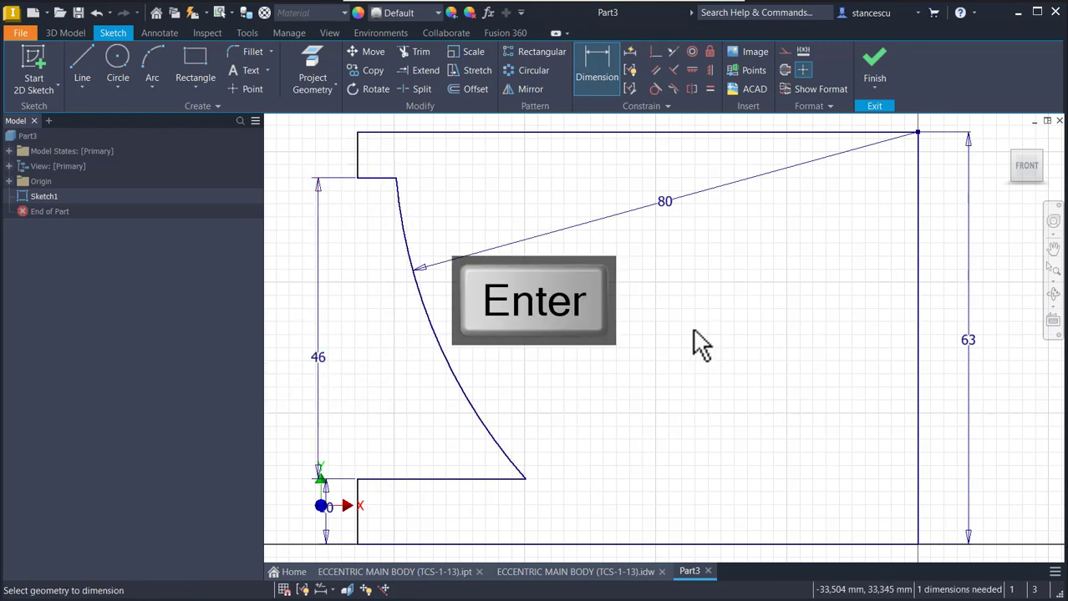
- Dimension the profile's top edge as 173/2 mm and finish the sketch
scroll(706, 358, "down", 3)
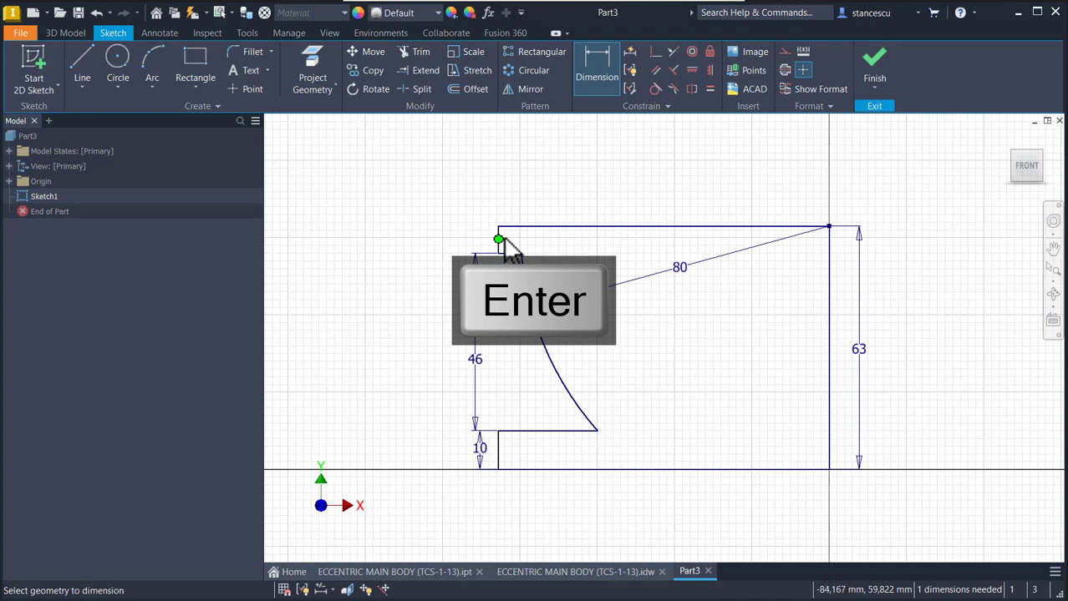
left_click(581, 224)
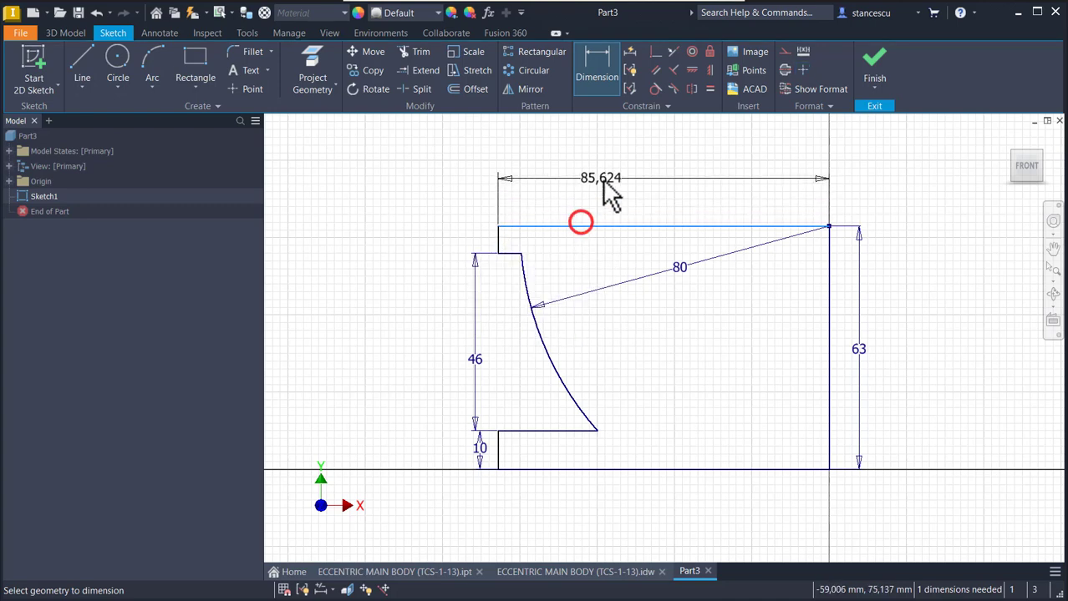
left_click(601, 182)
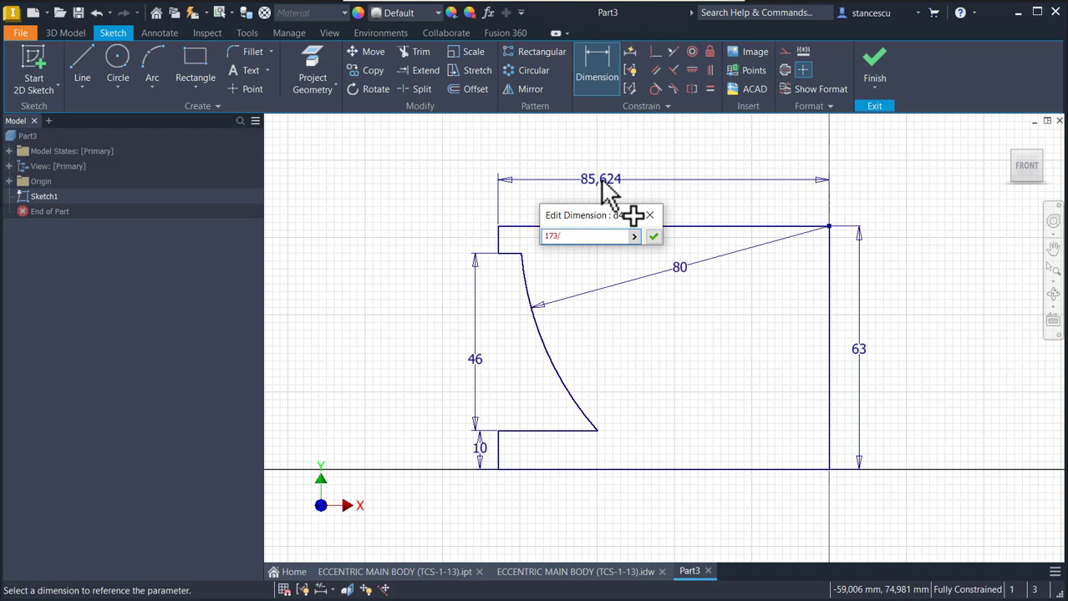
type("173/2")
key("Return")
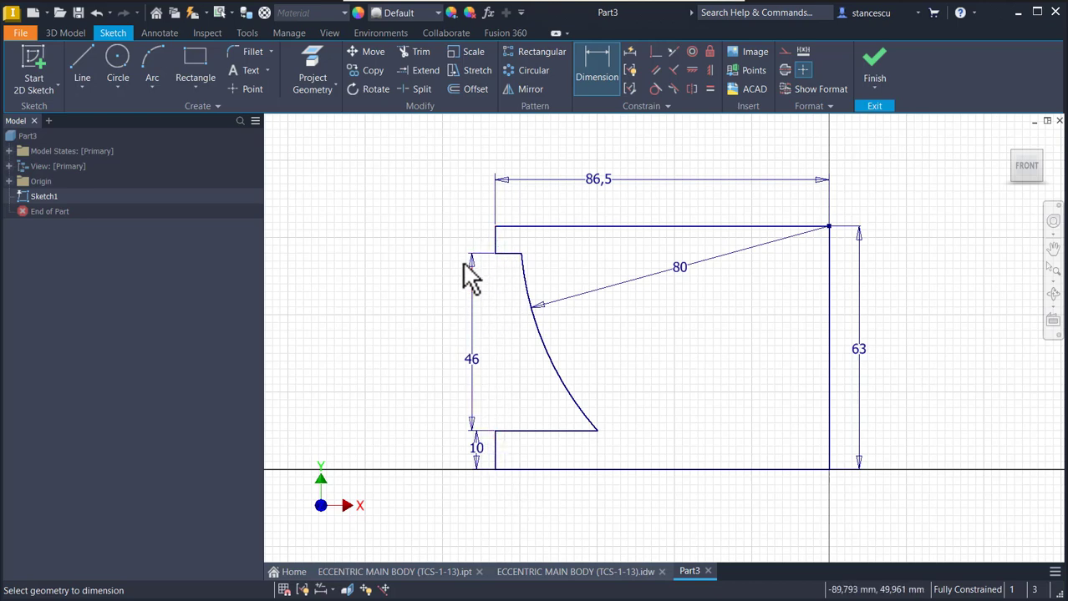
left_click(705, 153)
left_click(872, 70)
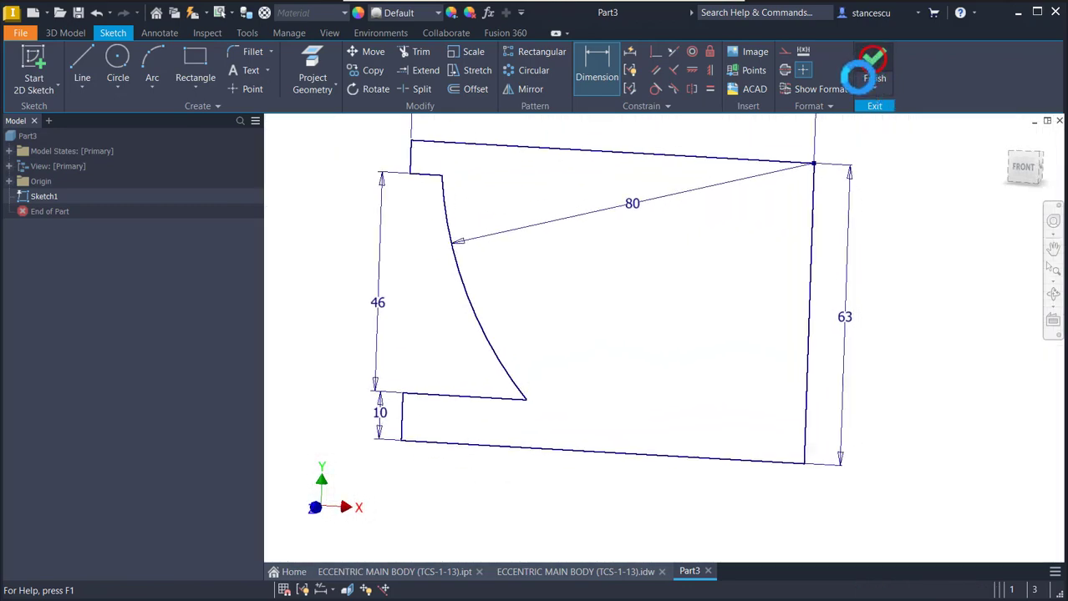
key("Num_Lock")
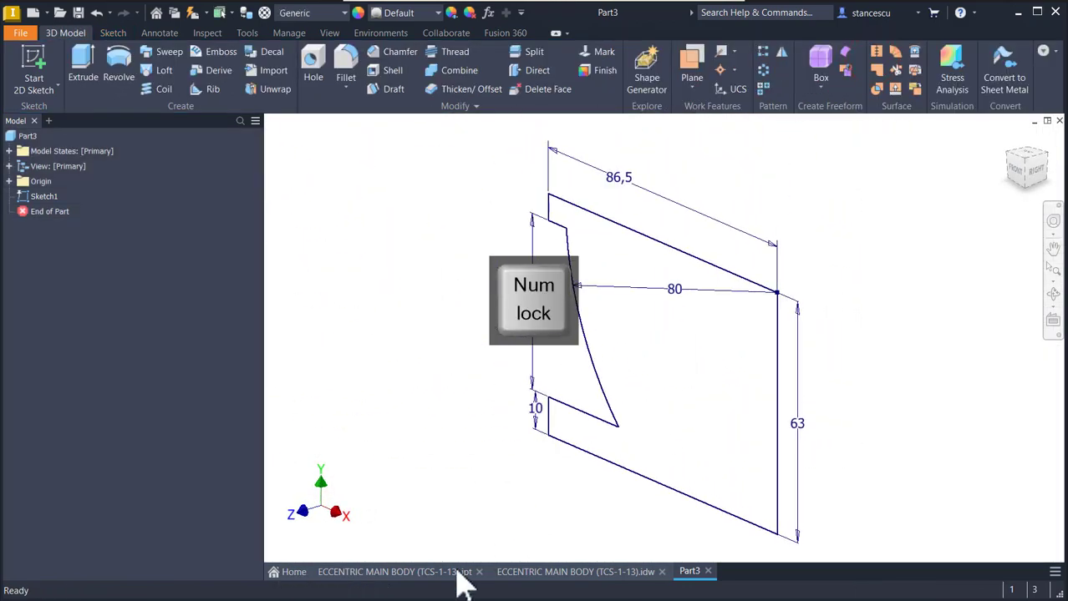
- Check the body width in the drawing and extrude the profile symmetrically to 48 mm in the new part
left_click(519, 573)
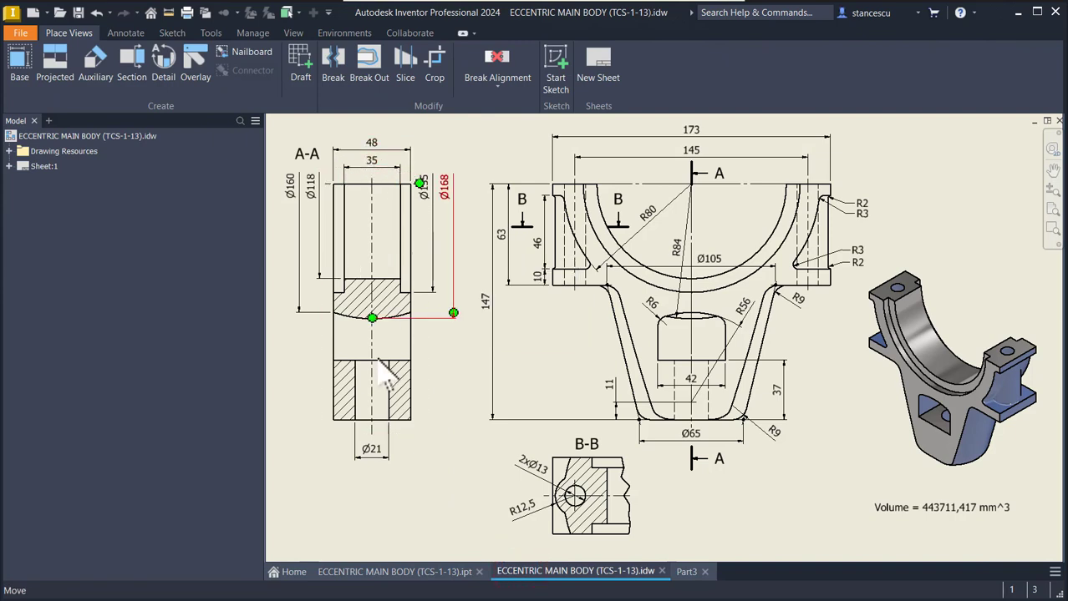
left_click(687, 572)
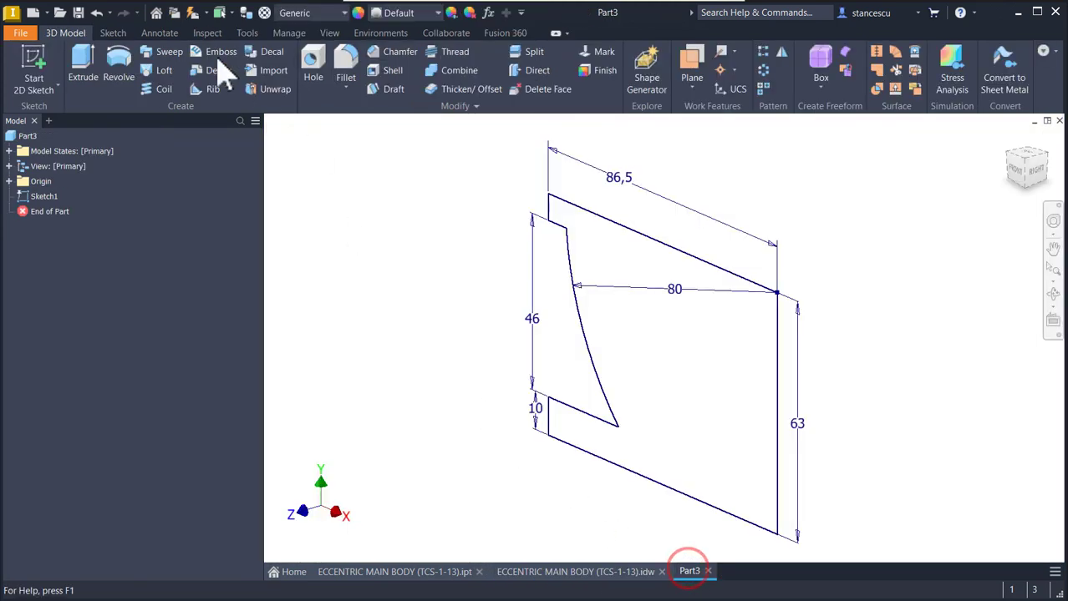
left_click(85, 60)
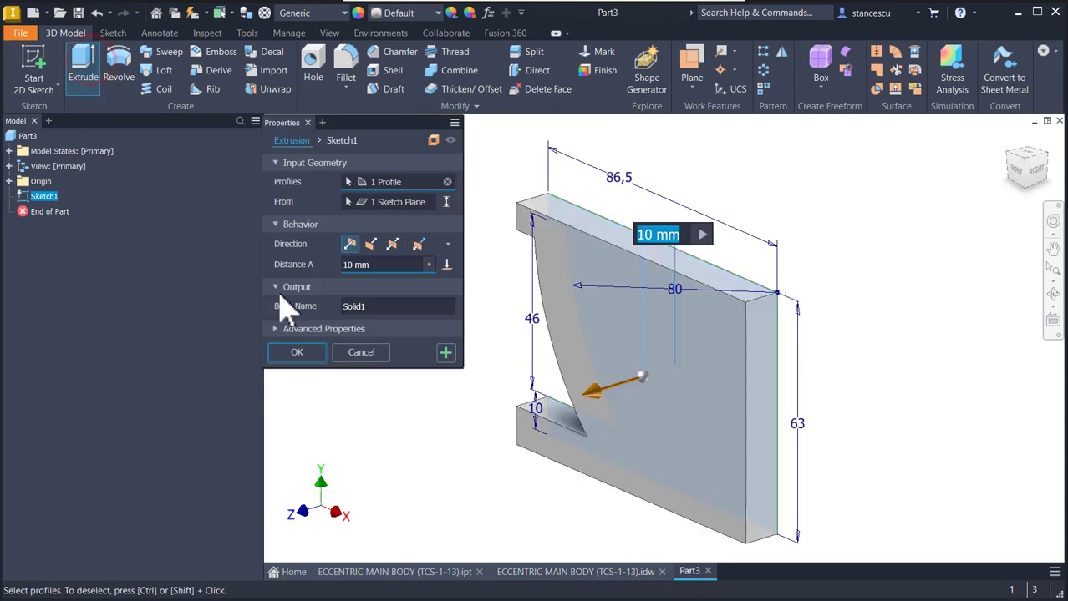
left_click(393, 243)
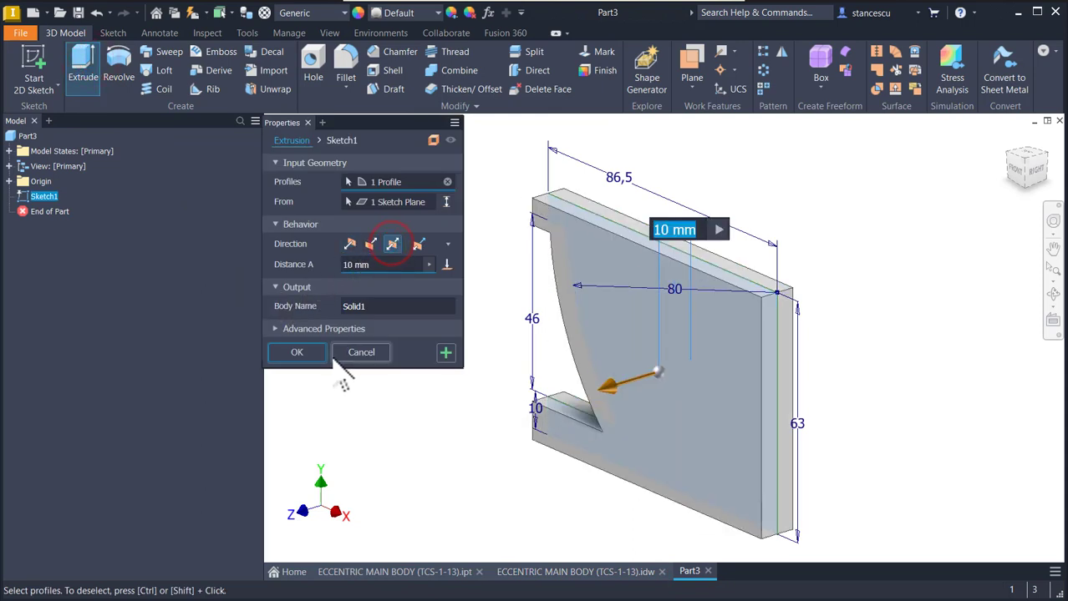
type("48")
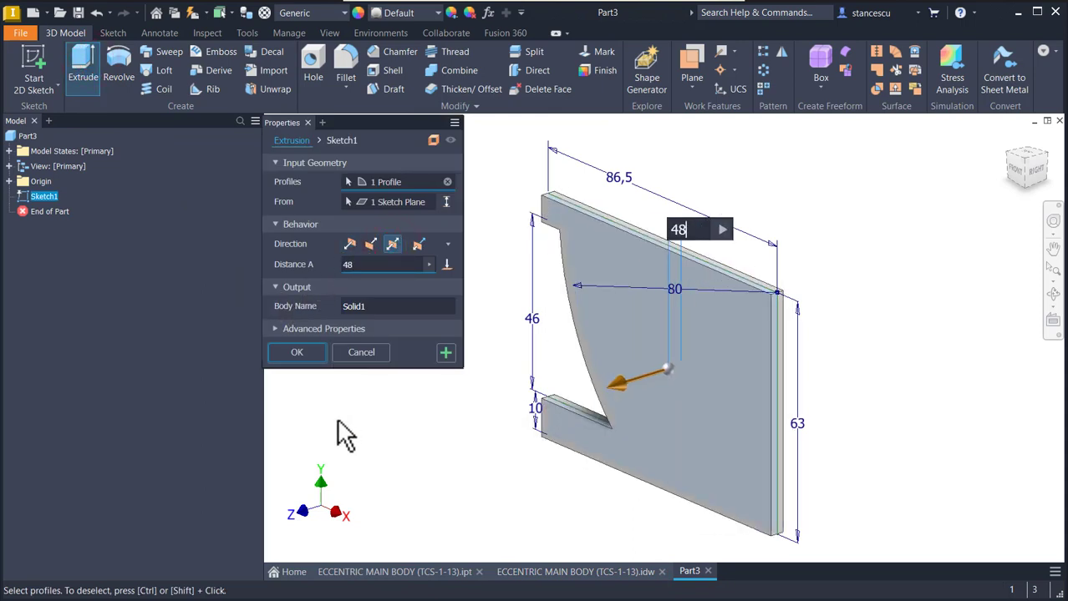
key("Return")
- Examine the curved side recess on the finished reference part and its dimensions in the drawing, then return to the new part
key("F6")
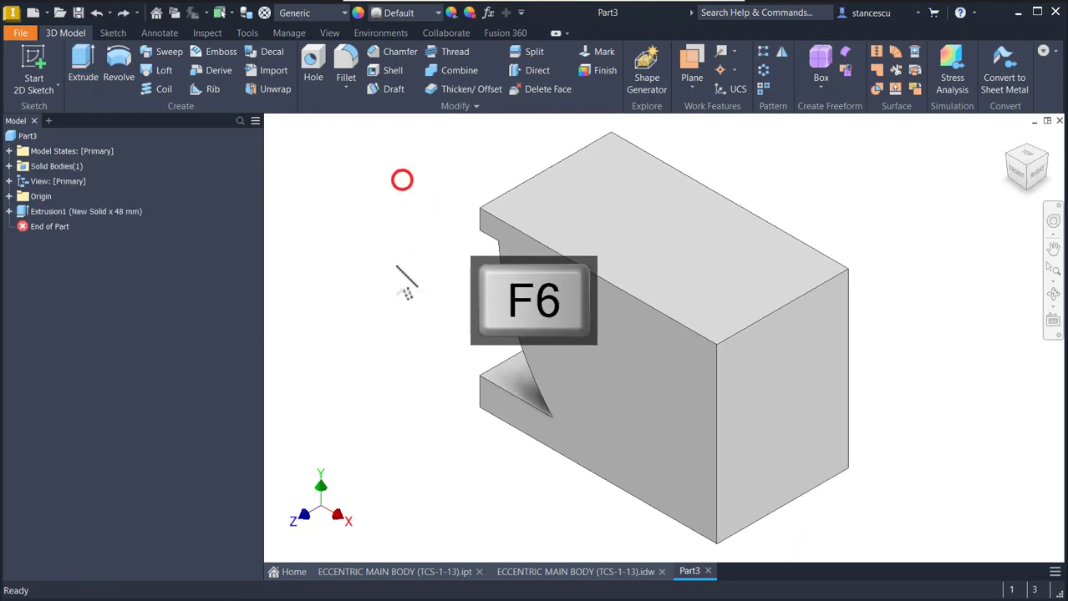
middle_click_drag(407, 280, 413, 457, "shift")
left_click(400, 571)
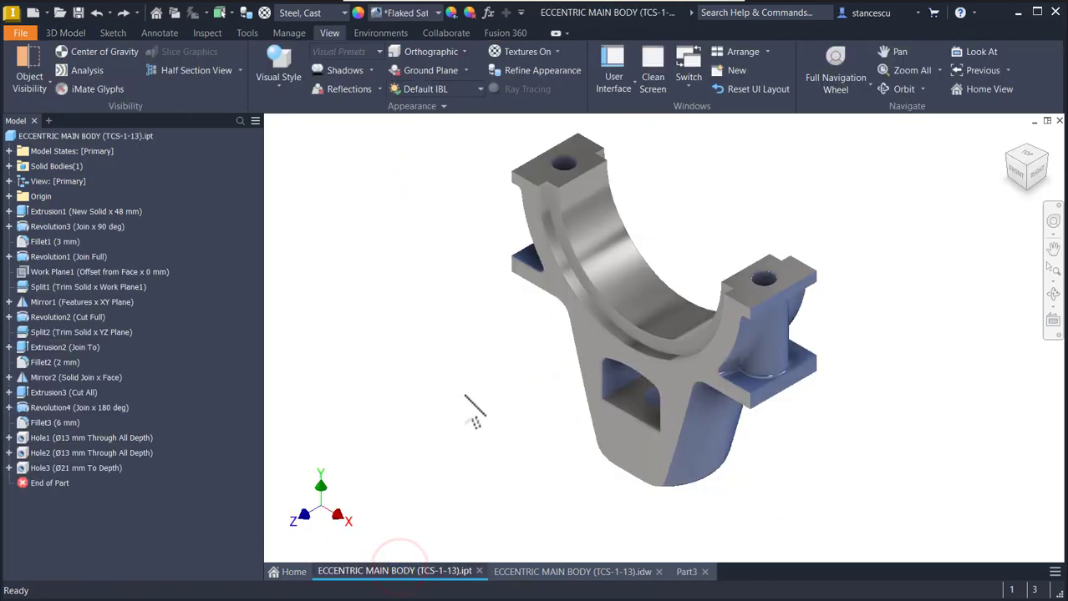
middle_click_drag(482, 386, 545, 553, "shift")
scroll(467, 359, "up", 5)
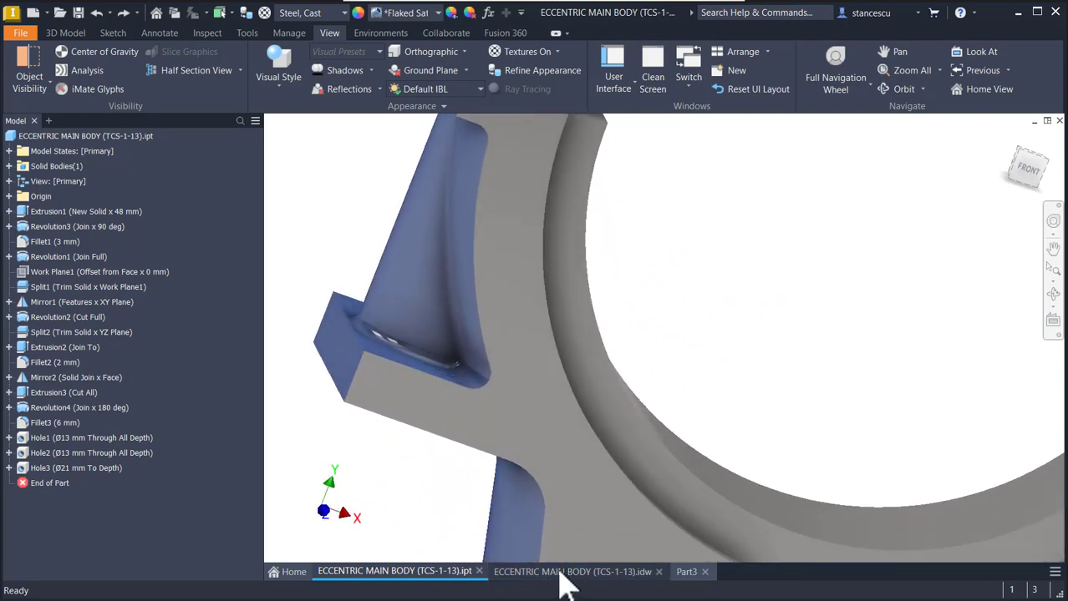
key("F6")
left_click(558, 573)
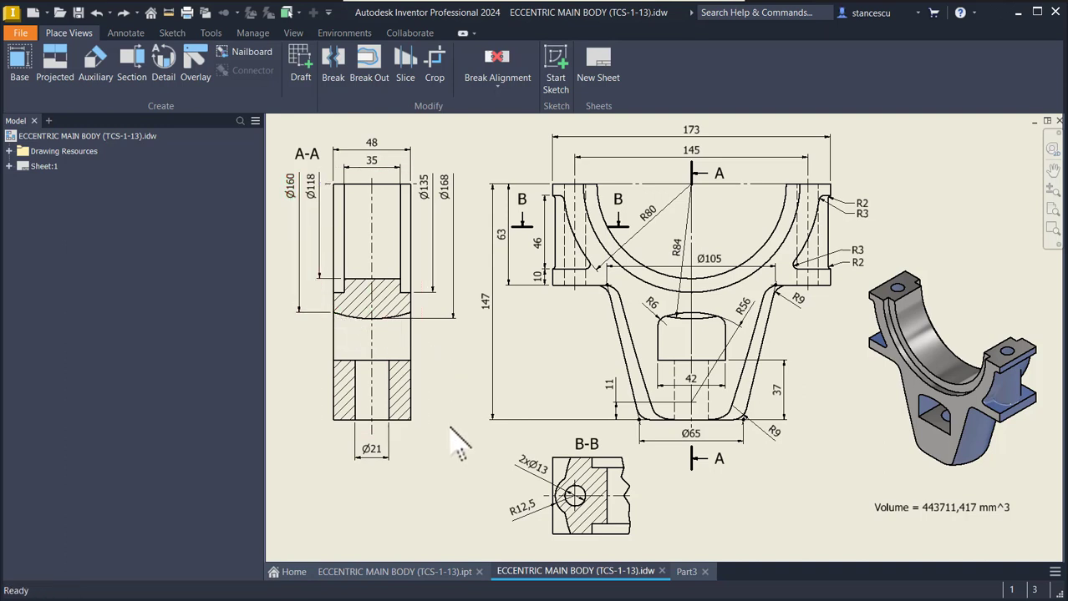
left_click(687, 574)
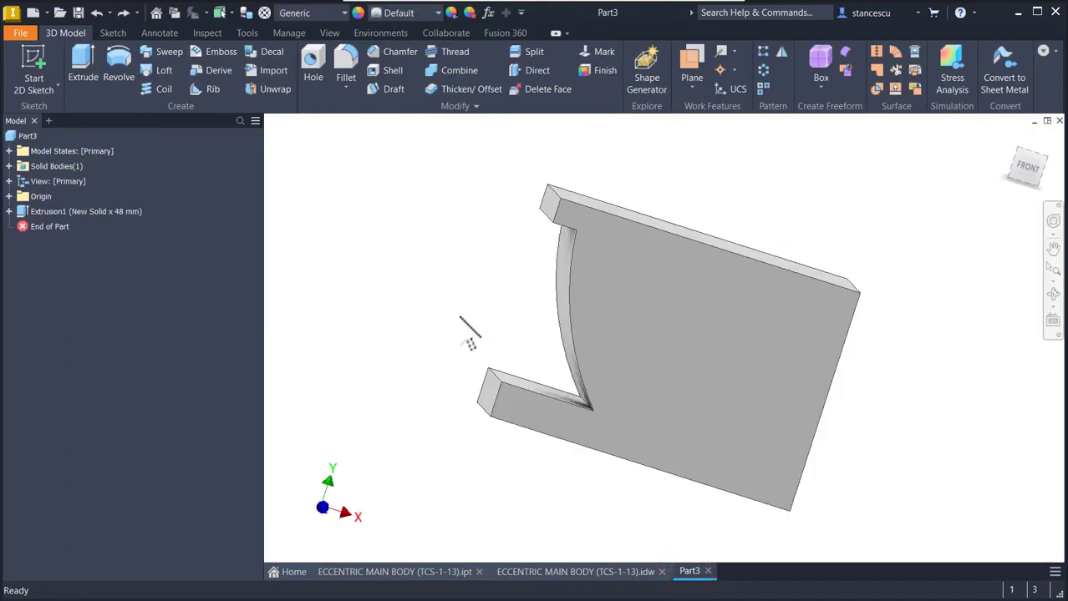
- Start a sketch on the block's top face and draw a three-point arc between its long edges, bulging left, with ends about 75 mm from the right edge
middle_click_drag(469, 321, 694, 302, "shift")
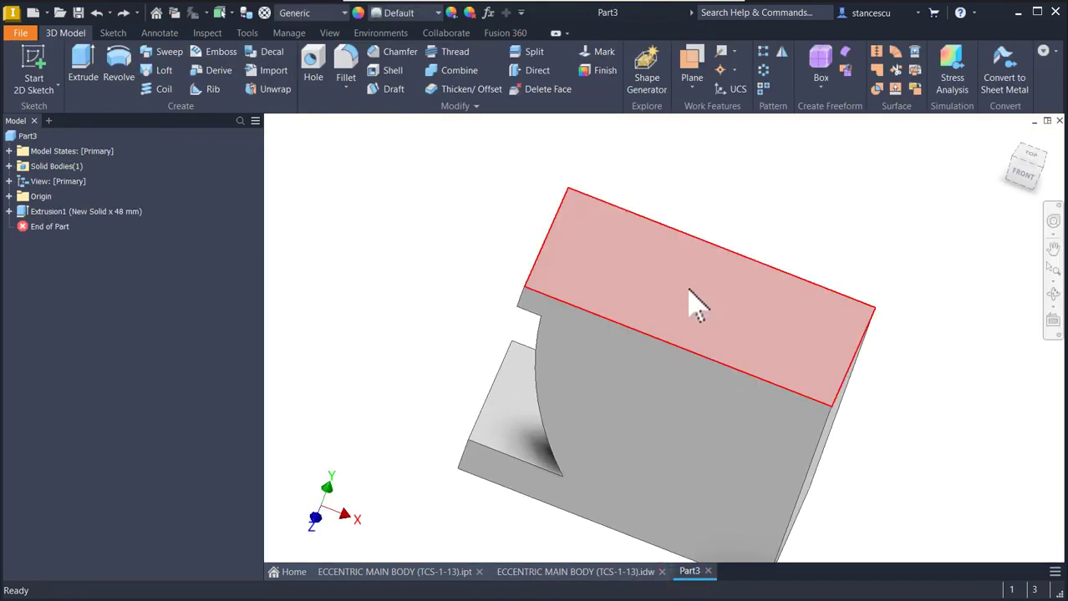
left_click(695, 299)
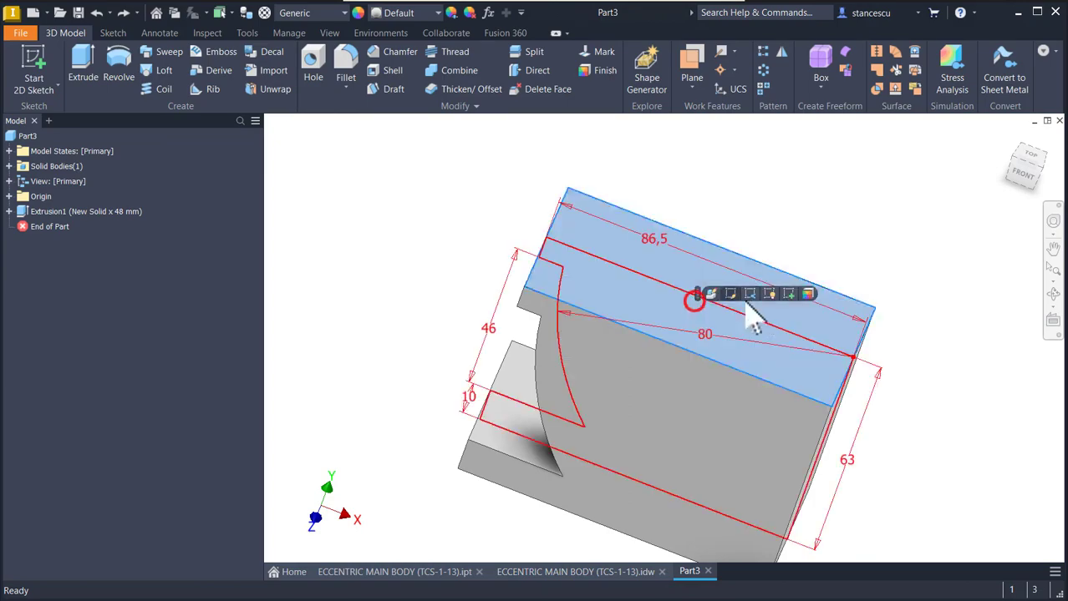
left_click(790, 296)
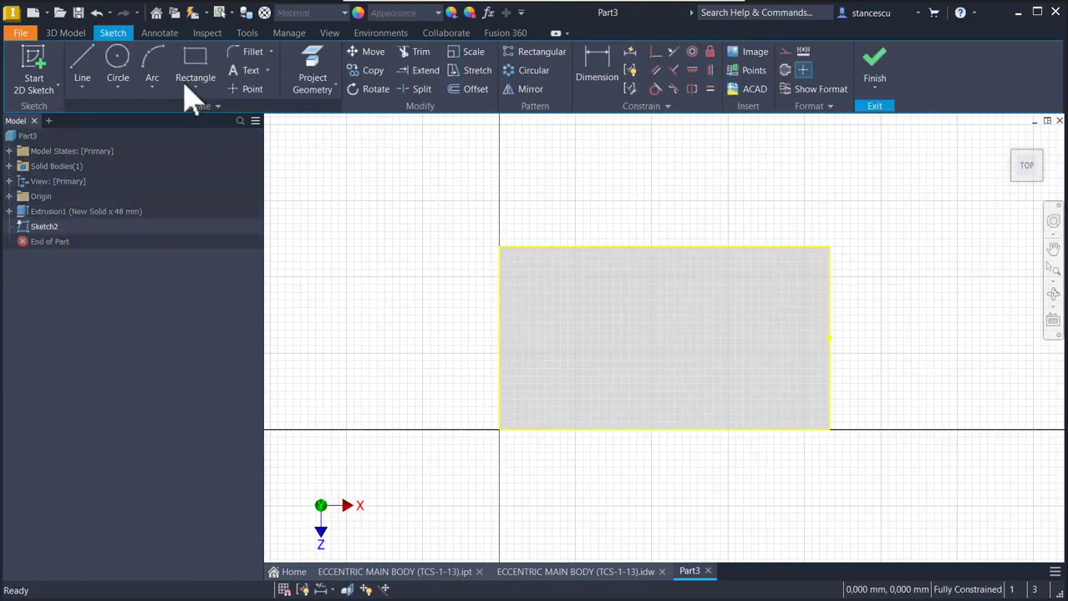
left_click(157, 71)
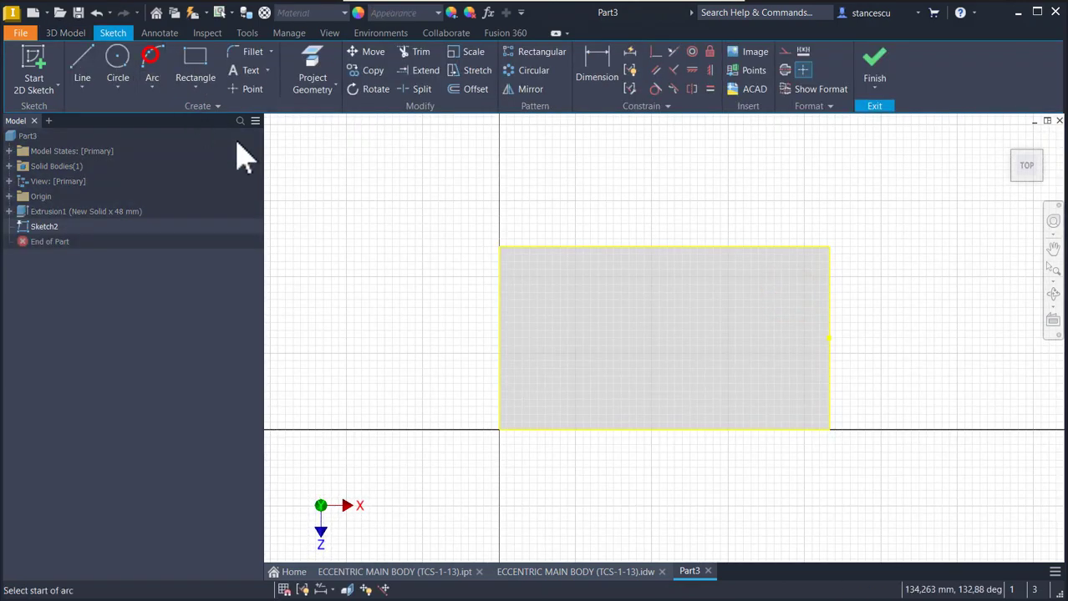
left_click(542, 246)
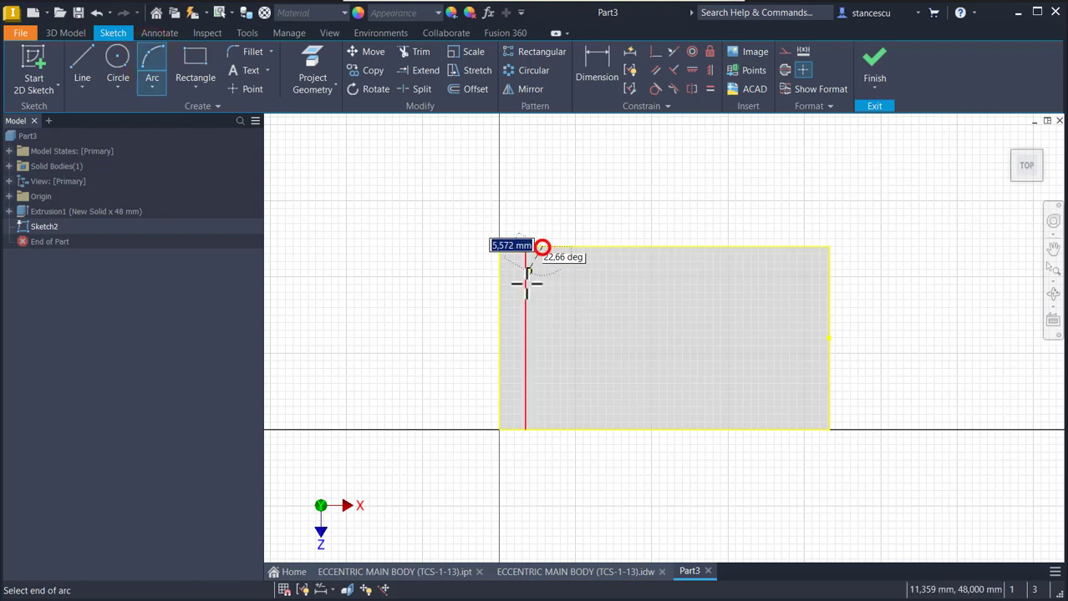
left_click(543, 429)
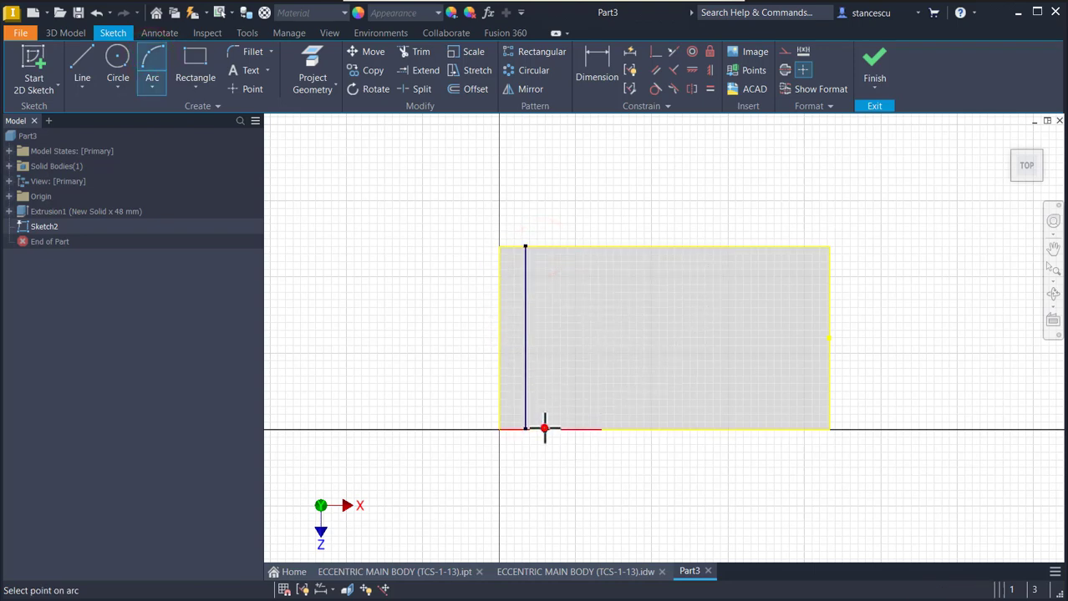
left_click(514, 358)
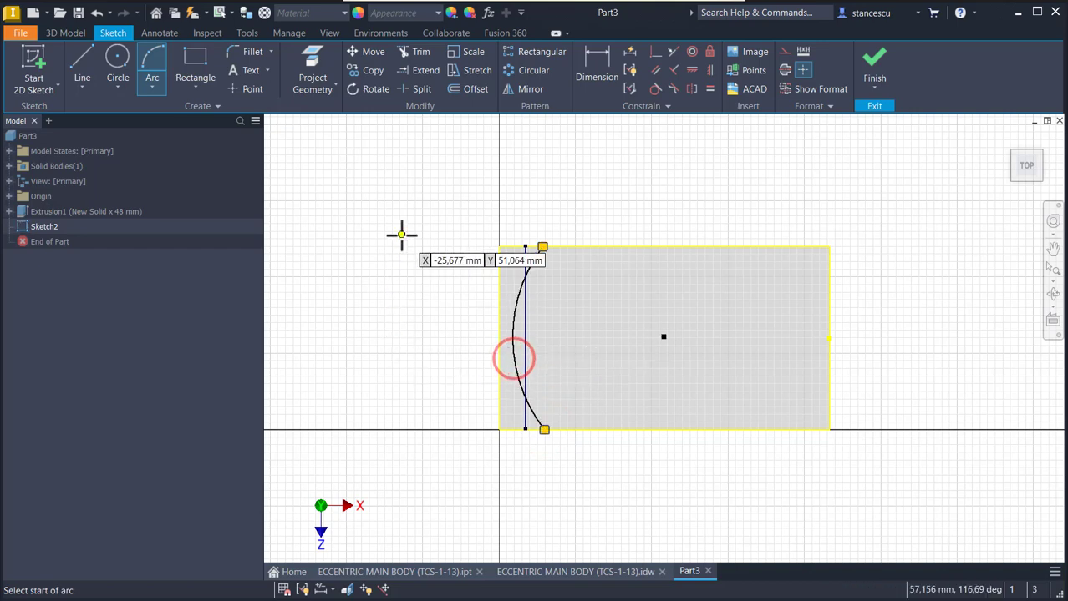
- Align the arc's two endpoints with a vertical constraint
left_click(710, 71)
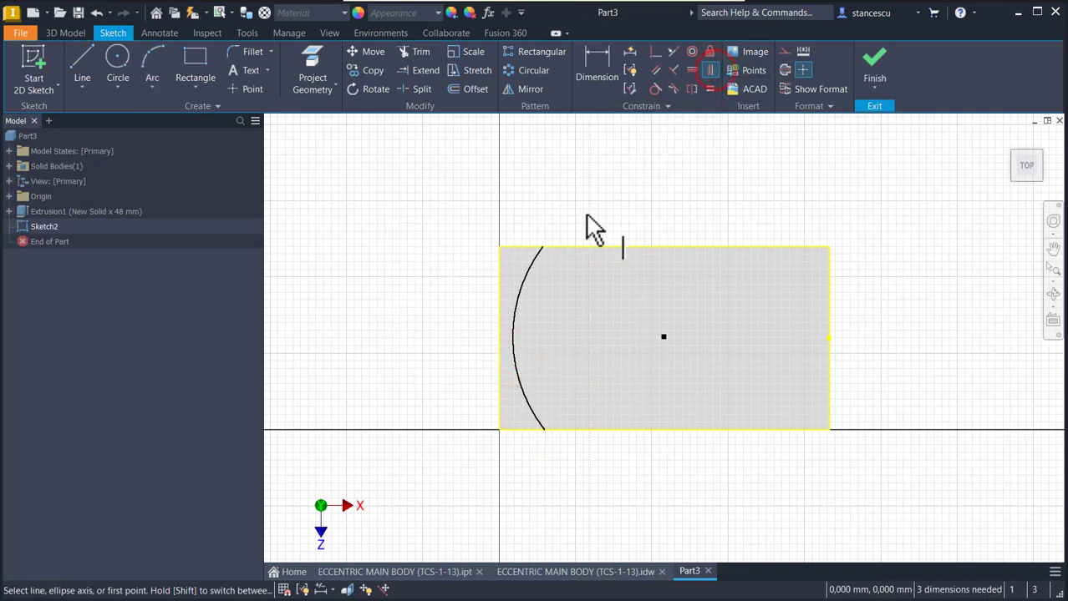
left_click(544, 249)
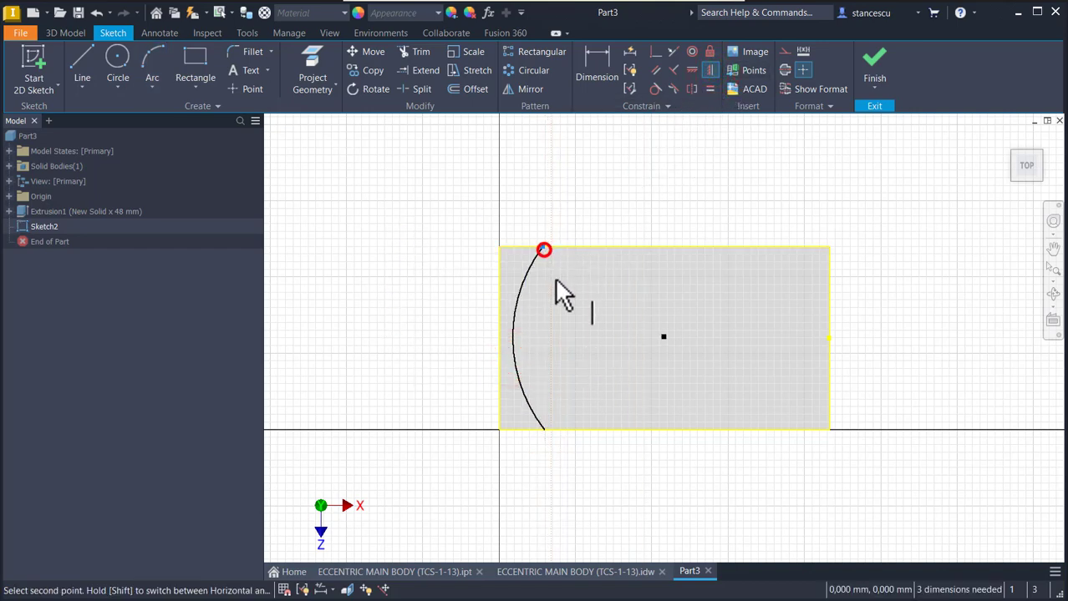
left_click(544, 431)
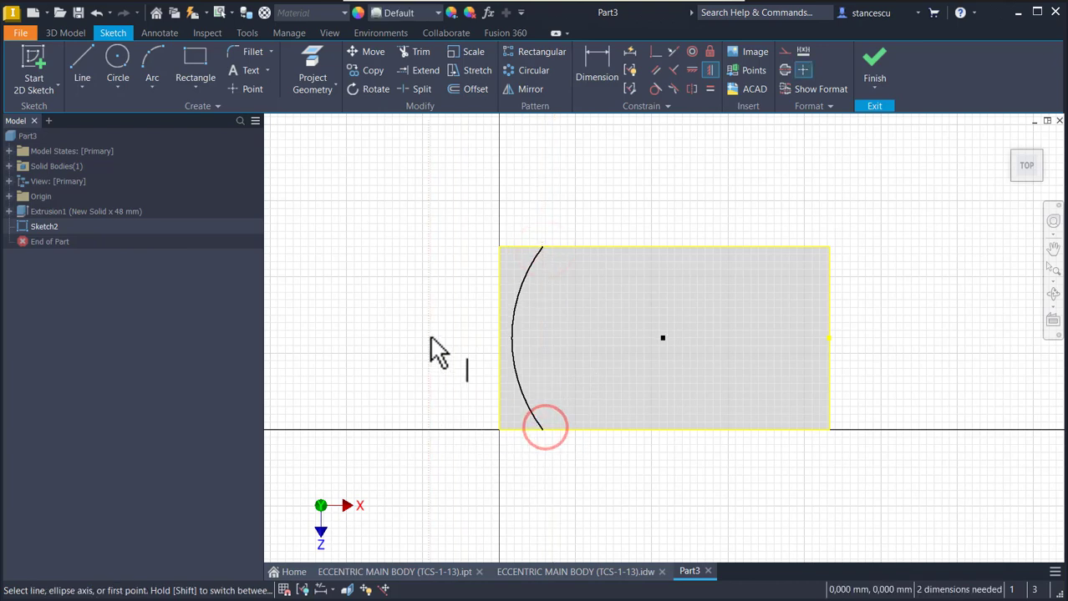
- Dimension the distance from the arc's upper endpoint to the block's right edge as 160/2 mm
left_click(595, 74)
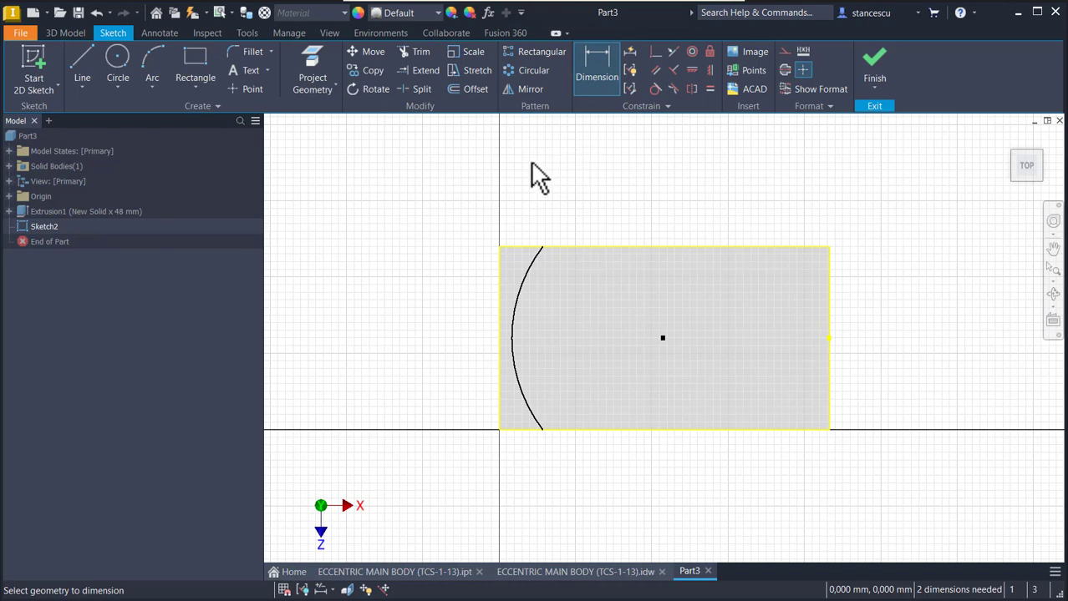
left_click(541, 248)
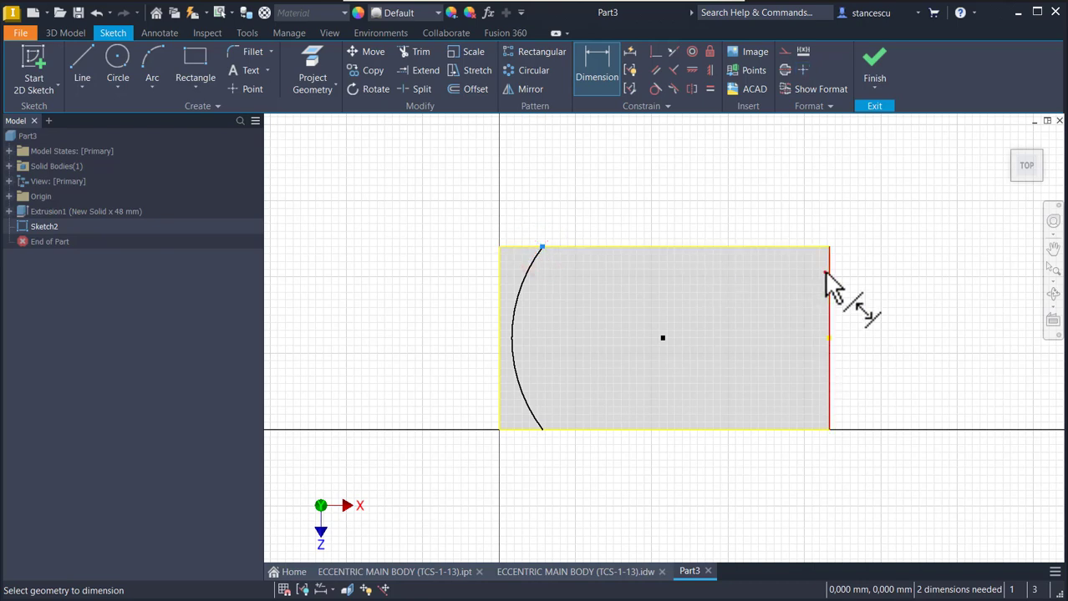
left_click(825, 274)
left_click(740, 210)
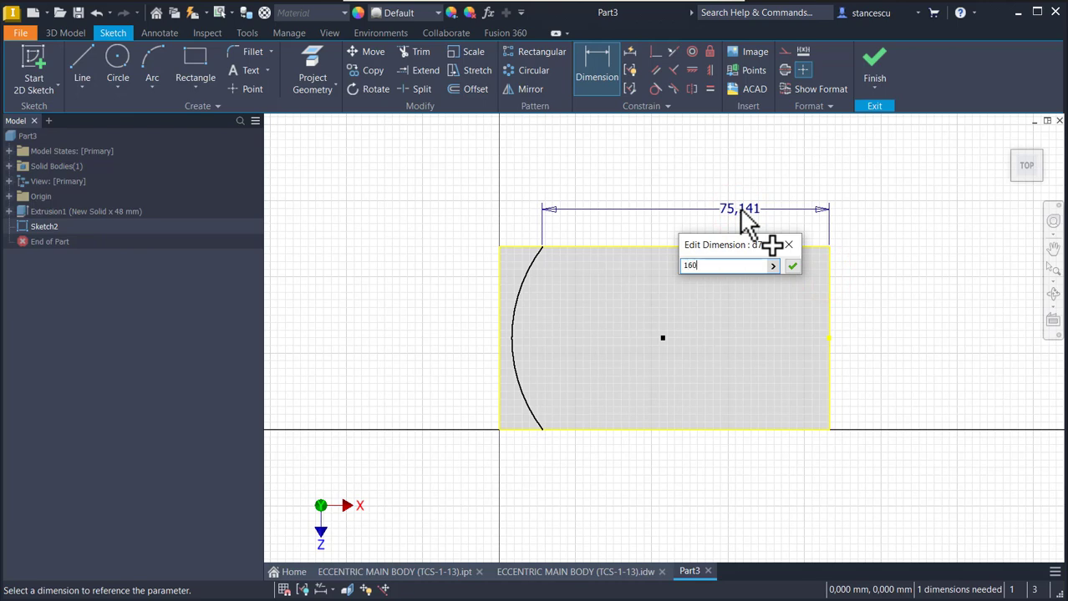
type("160/2")
key("Return")
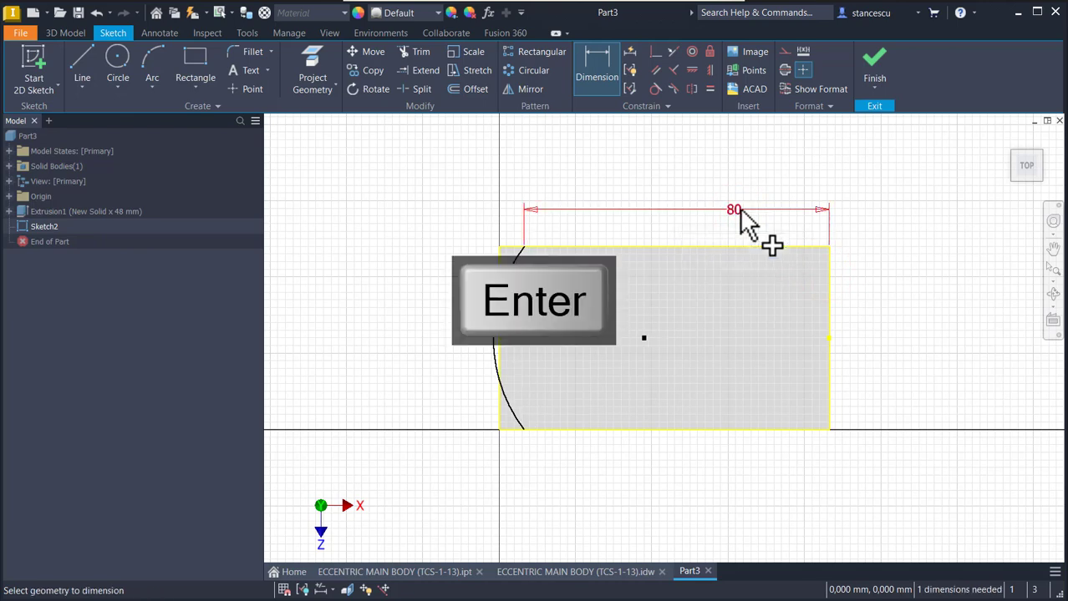
- Dimension the arc's leftmost point 84 mm from the block's right edge and finish the sketch
left_click(492, 341)
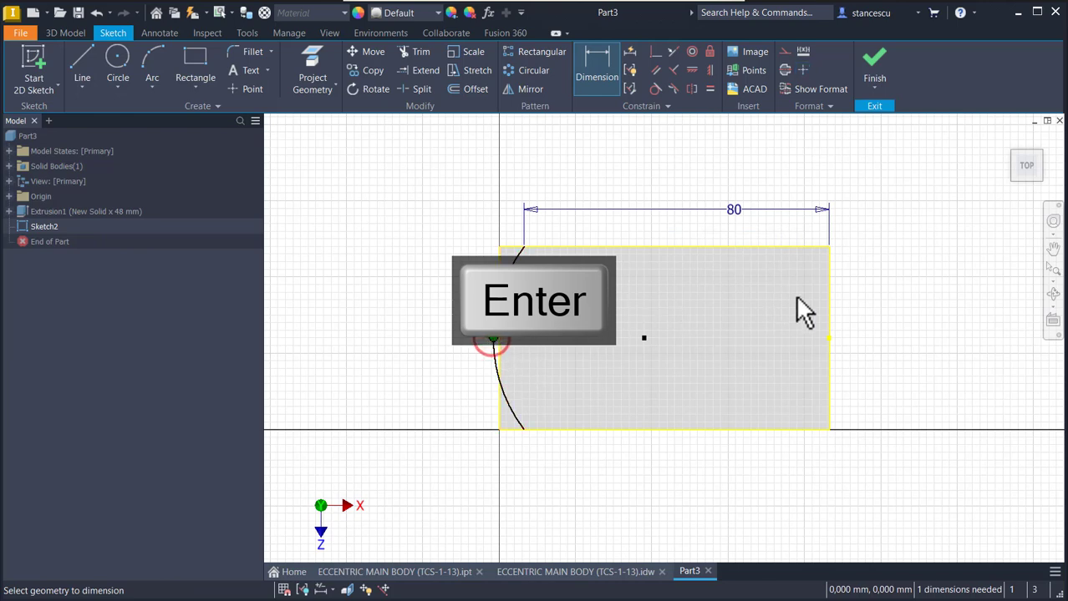
left_click(826, 291)
left_click(716, 172)
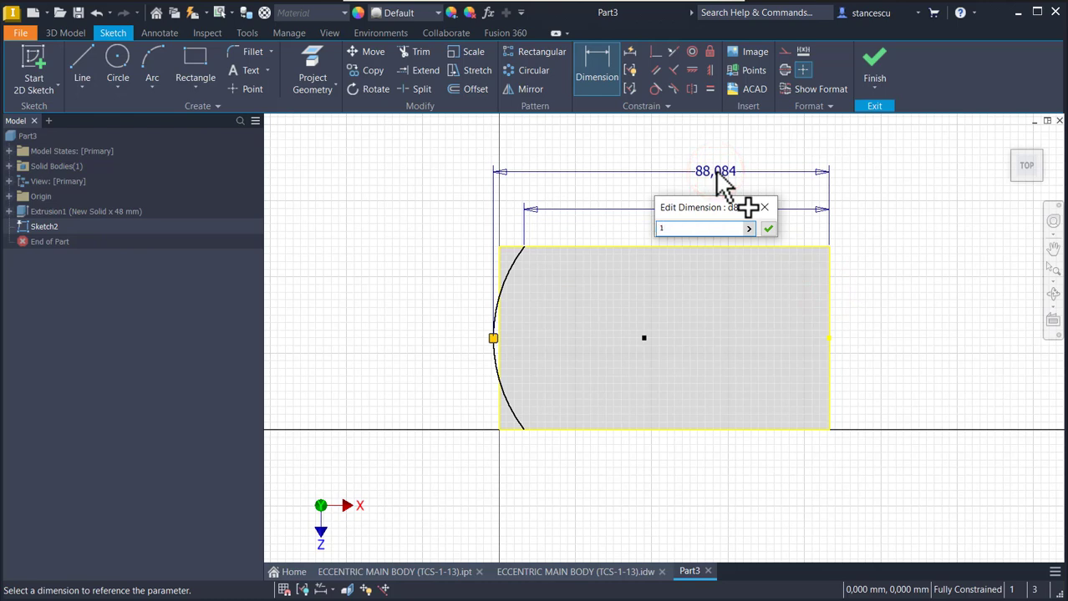
key("Return")
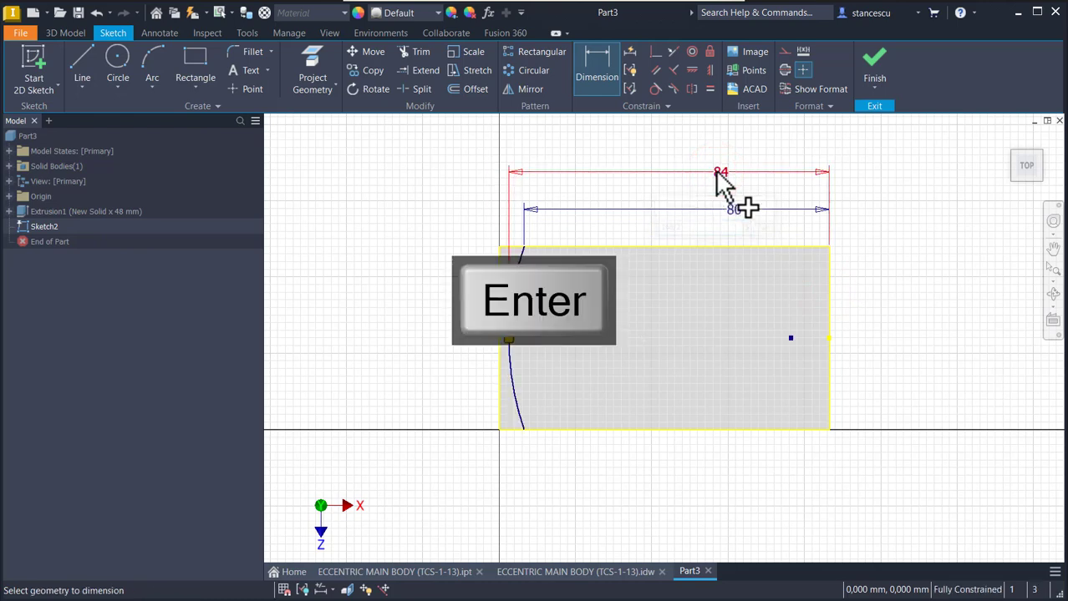
left_click(873, 60)
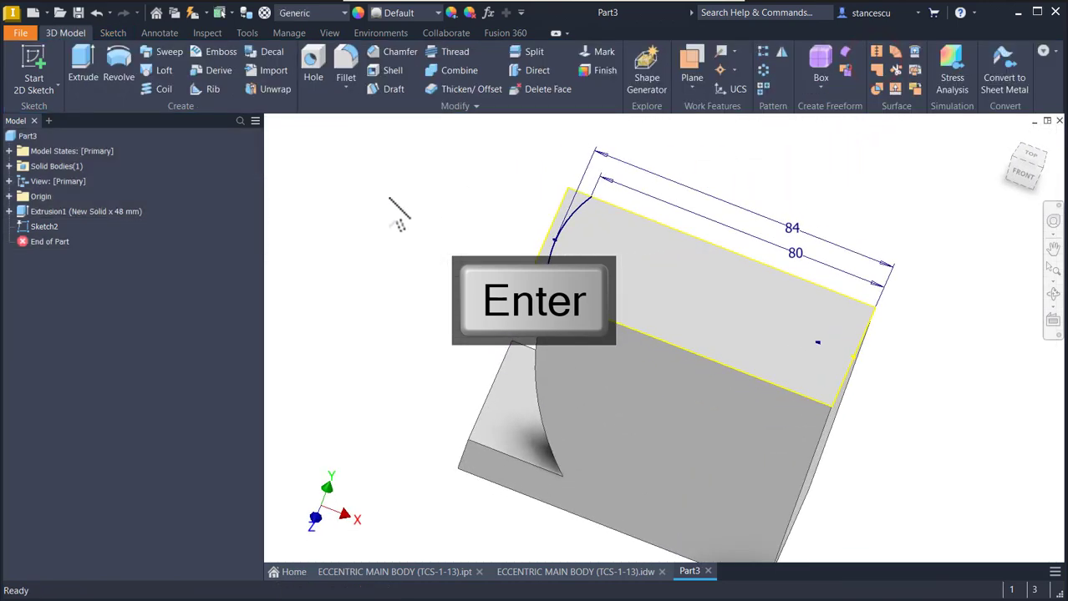
- Revolve the larger region beside the arc 90 degrees in the default direction about the top face's right short edge, joining it to the body
left_click(119, 67)
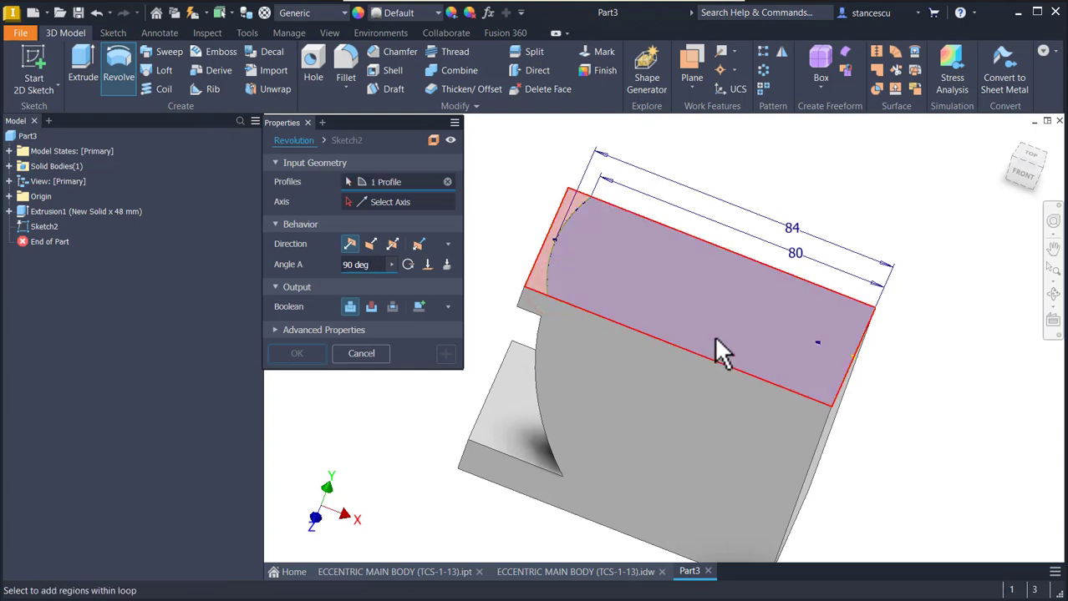
left_click(372, 205)
left_click(868, 334)
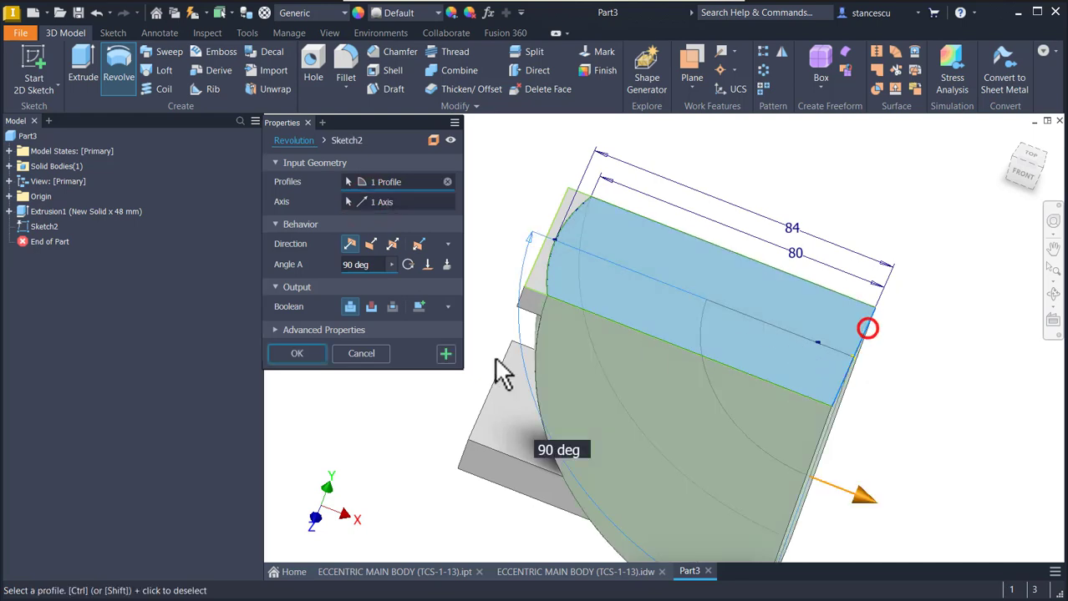
left_click(379, 266)
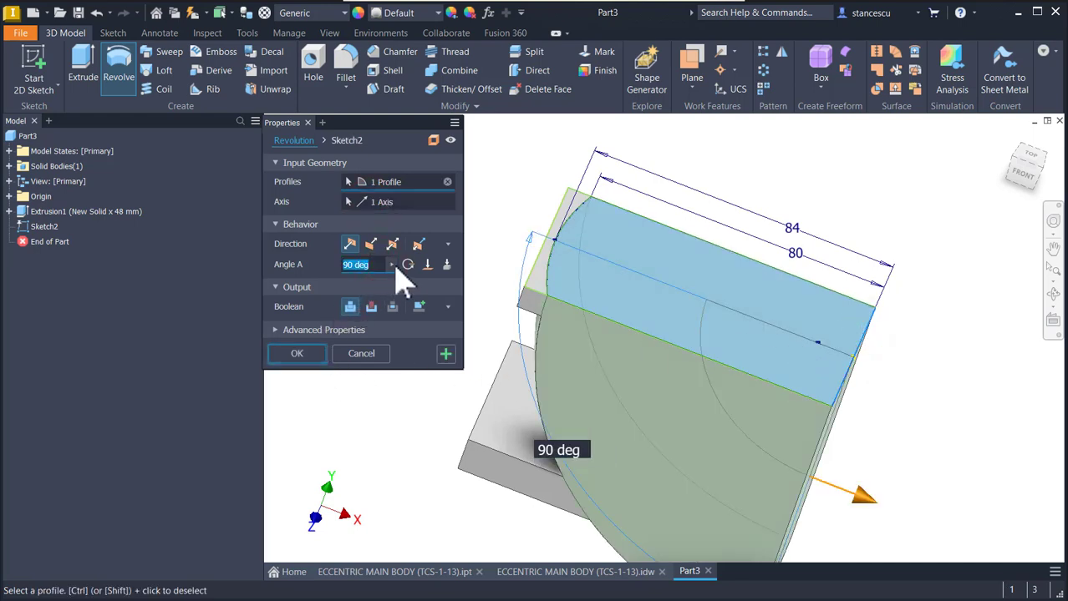
left_click(408, 264)
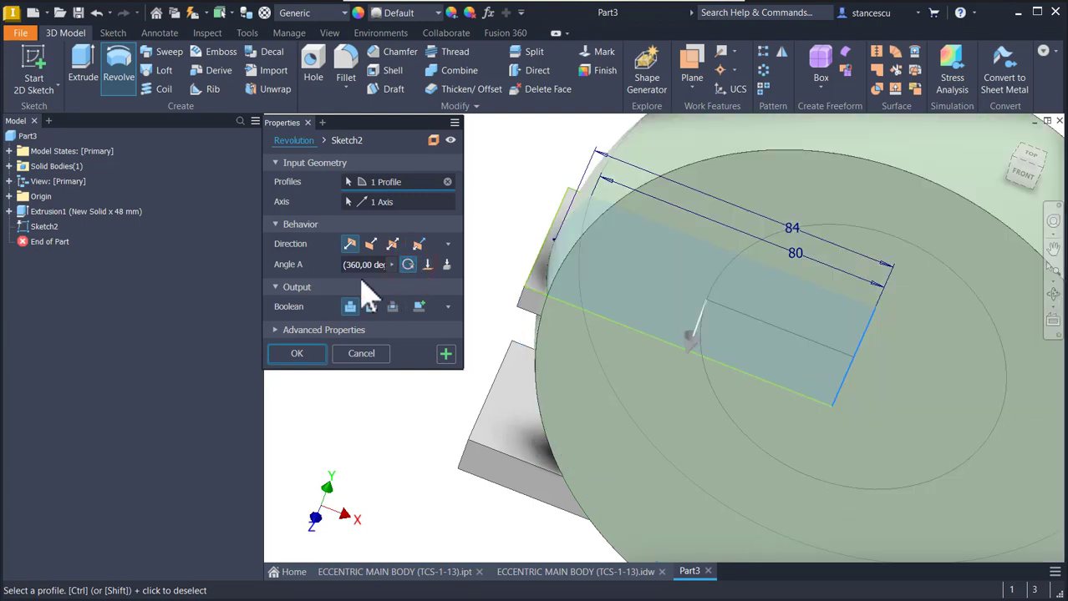
left_click(368, 265)
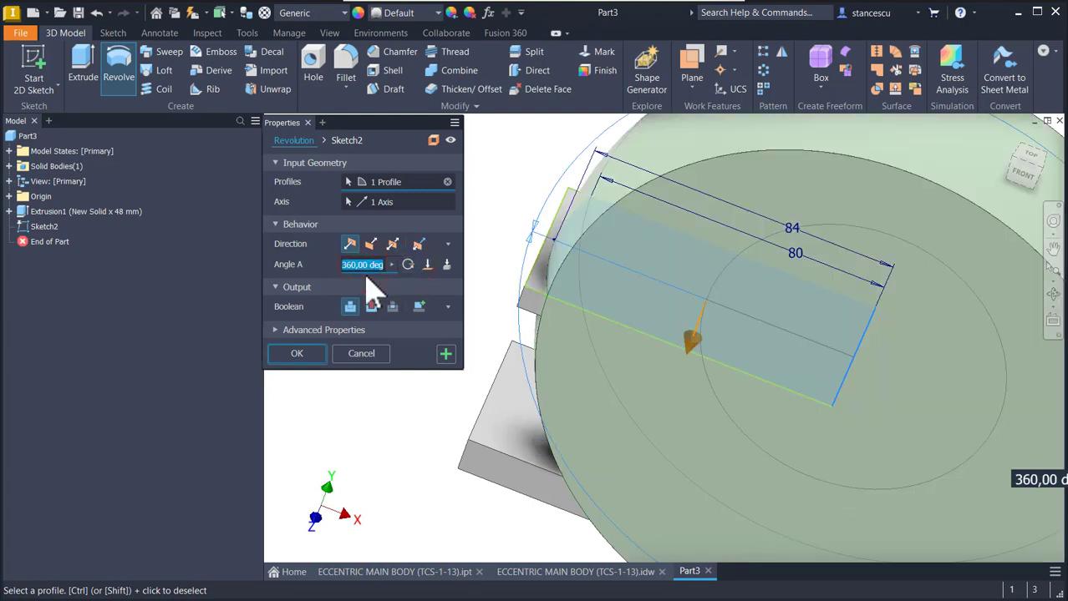
type("90")
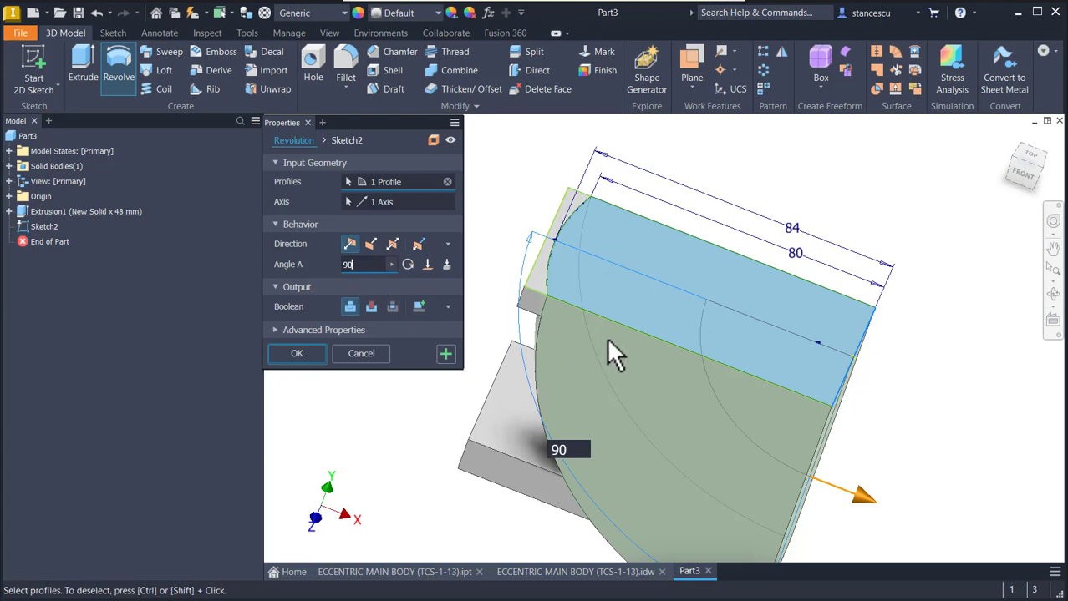
left_click(371, 244)
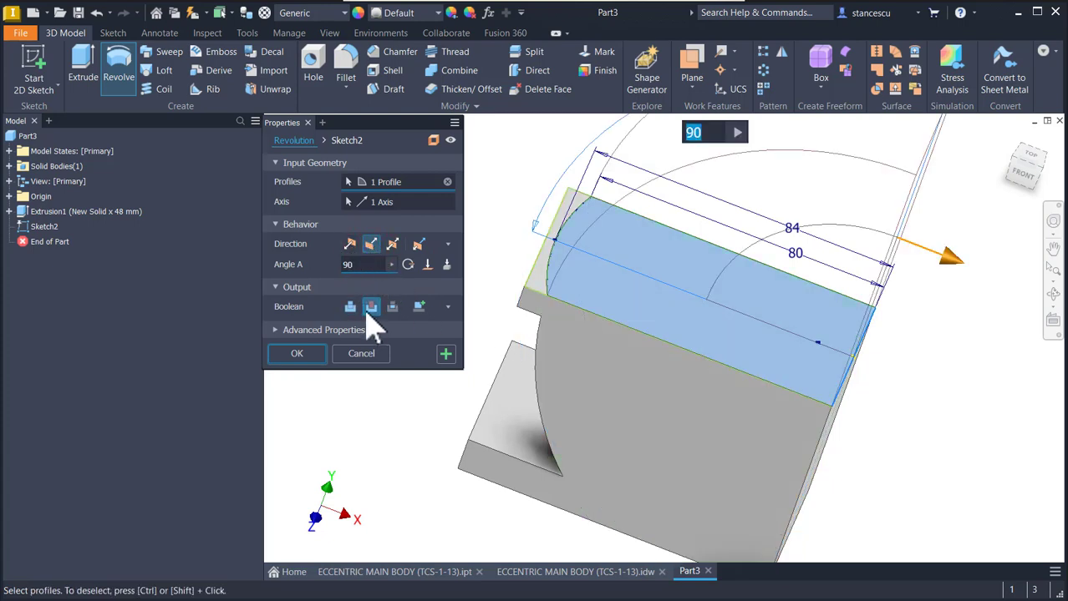
left_click(349, 244)
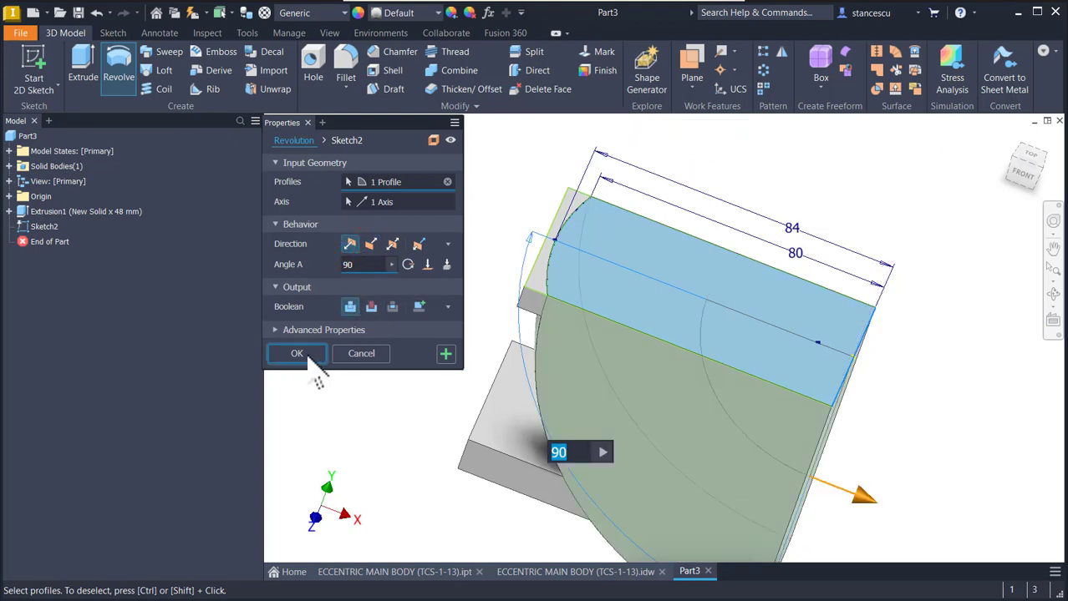
left_click(299, 353)
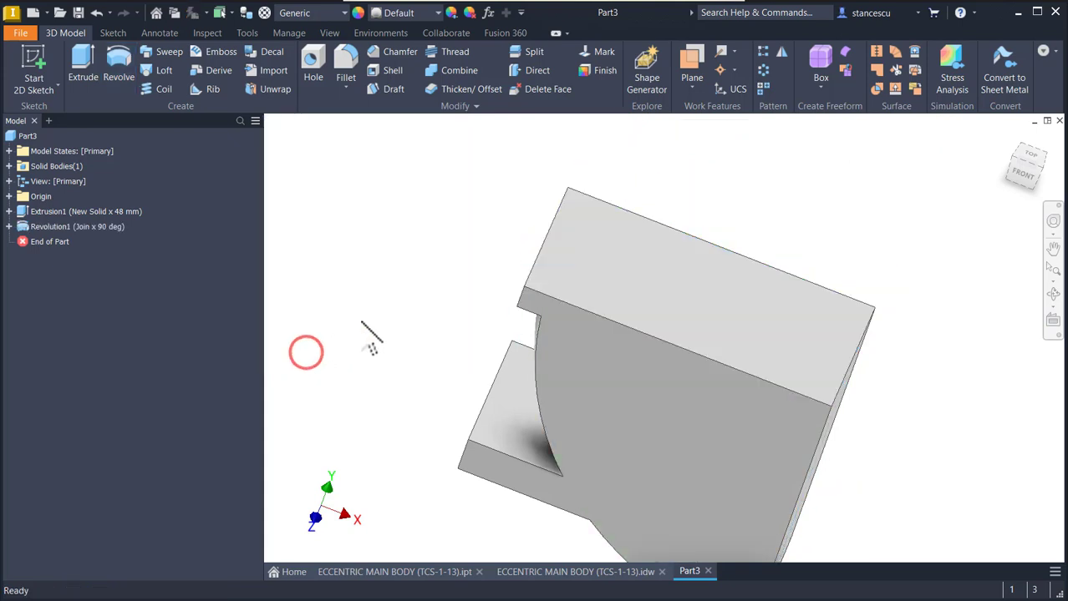
- Fillet the curved upper and lower inner edges of the side recess with a 3 mm radius
key("F6")
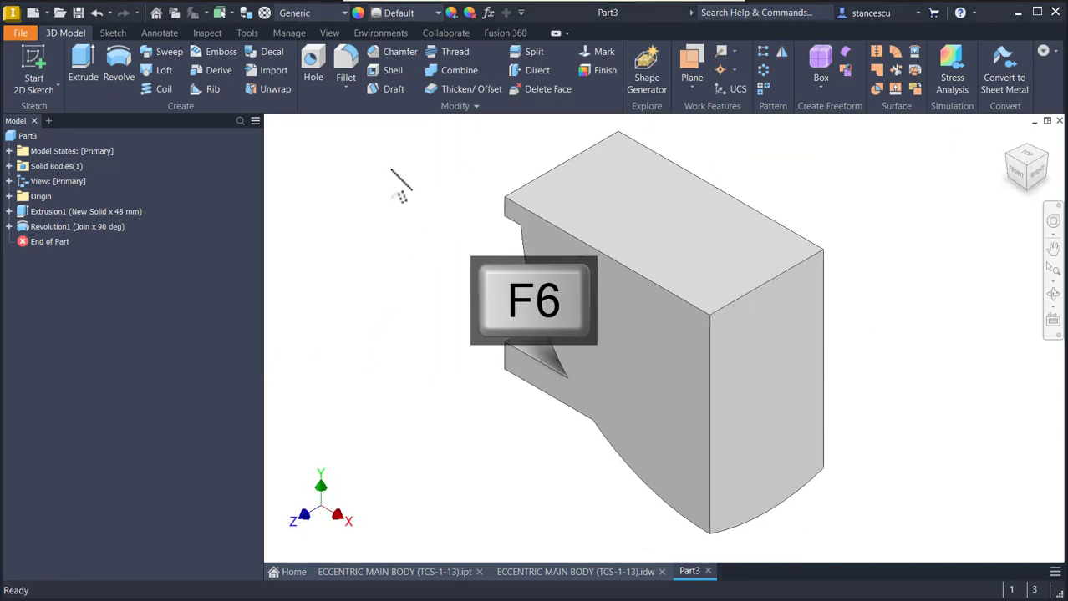
left_click_drag(391, 170, 439, 284)
middle_click_drag(439, 284, 493, 312, "shift")
scroll(558, 363, "up", 4)
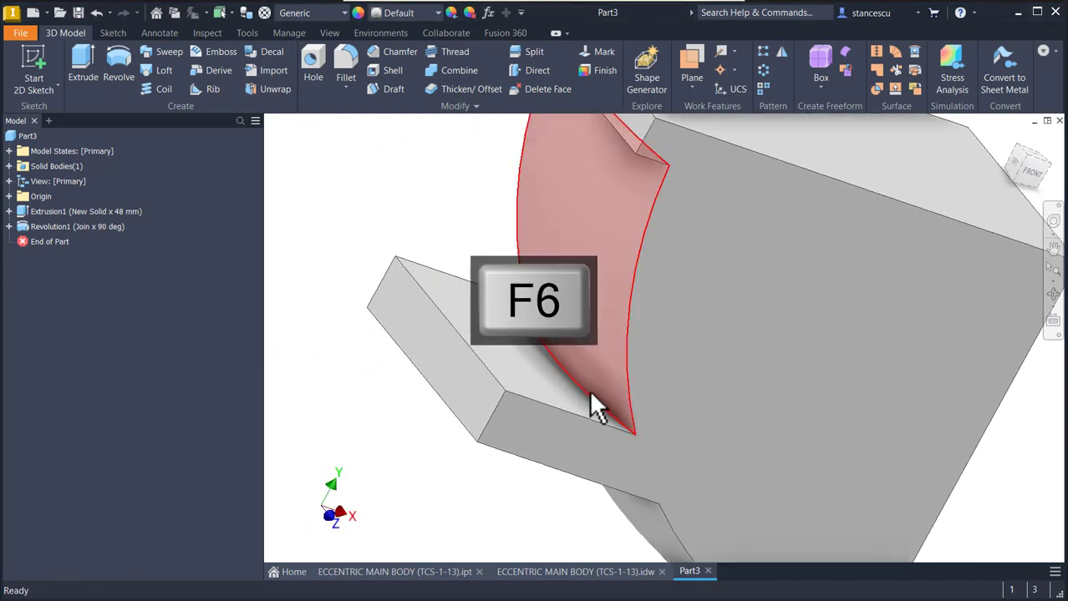
left_click(591, 400)
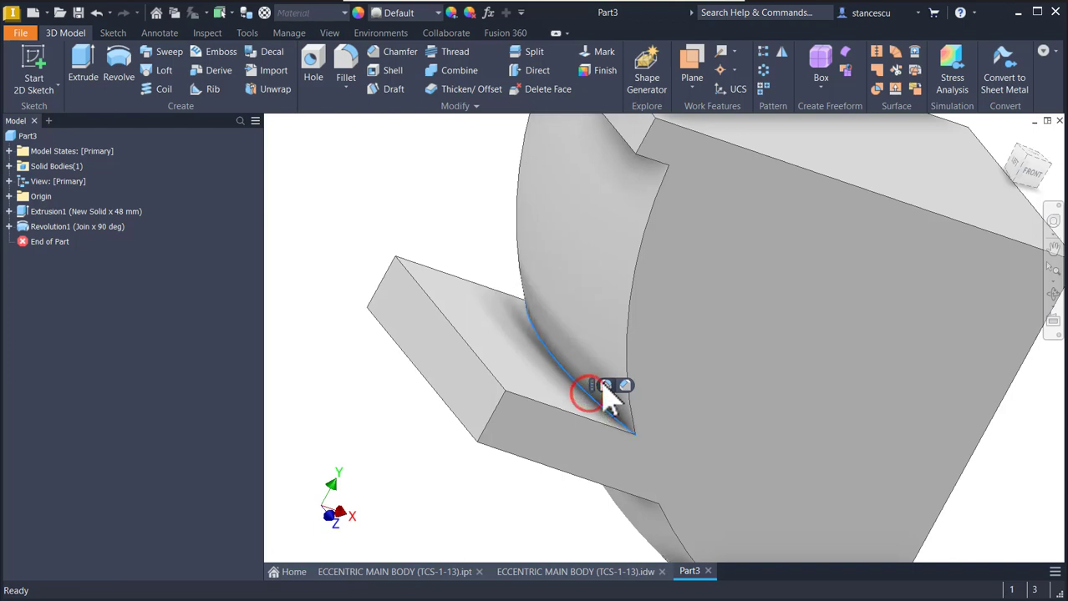
left_click(608, 382)
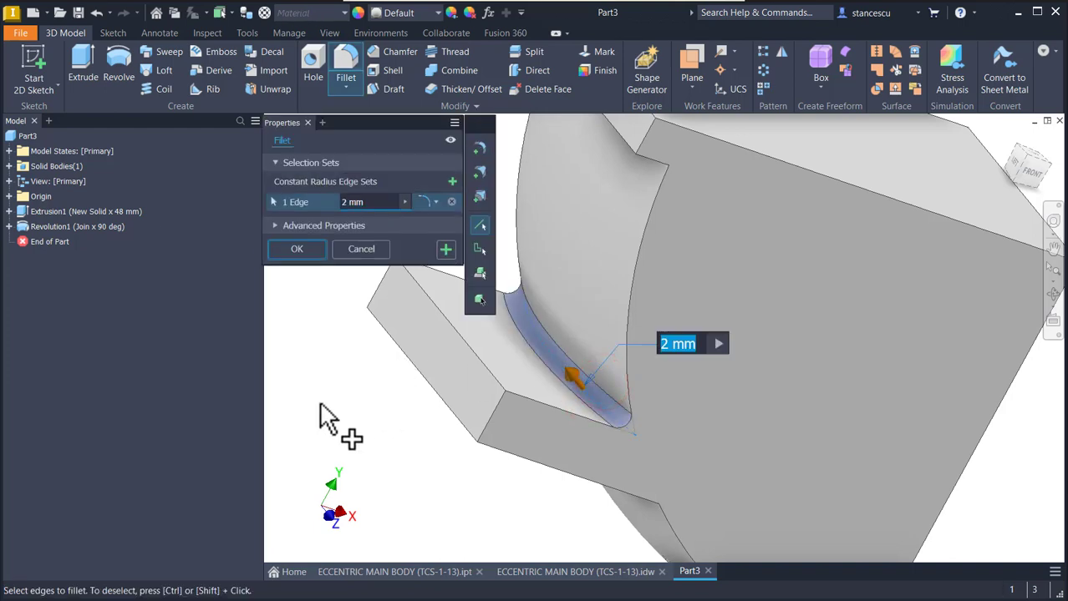
type("3")
middle_click_drag(320, 404, 688, 224, "shift")
left_click(700, 196)
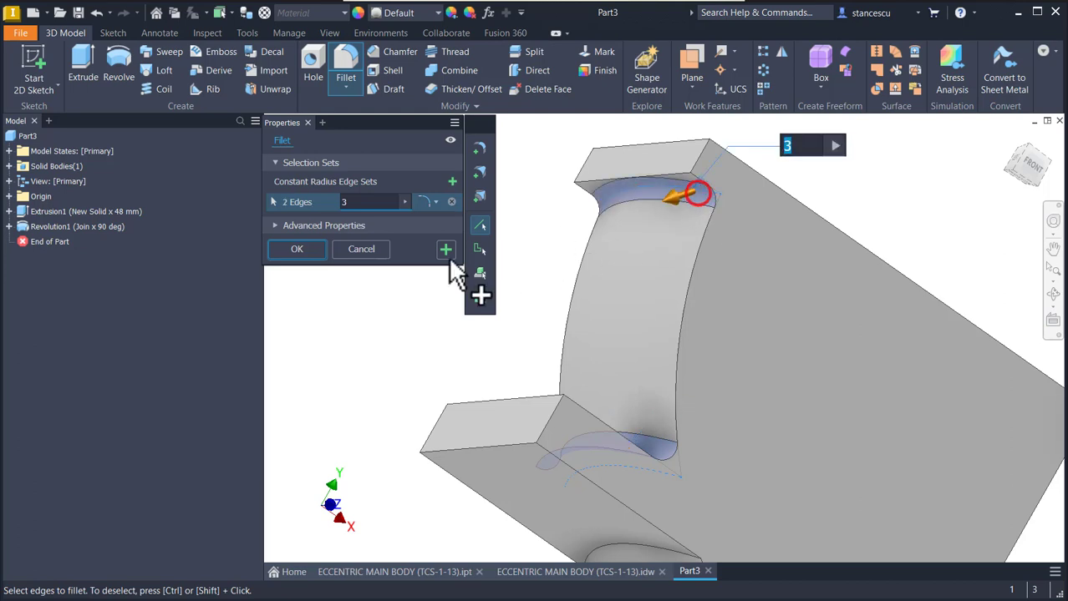
left_click(298, 249)
key("F6")
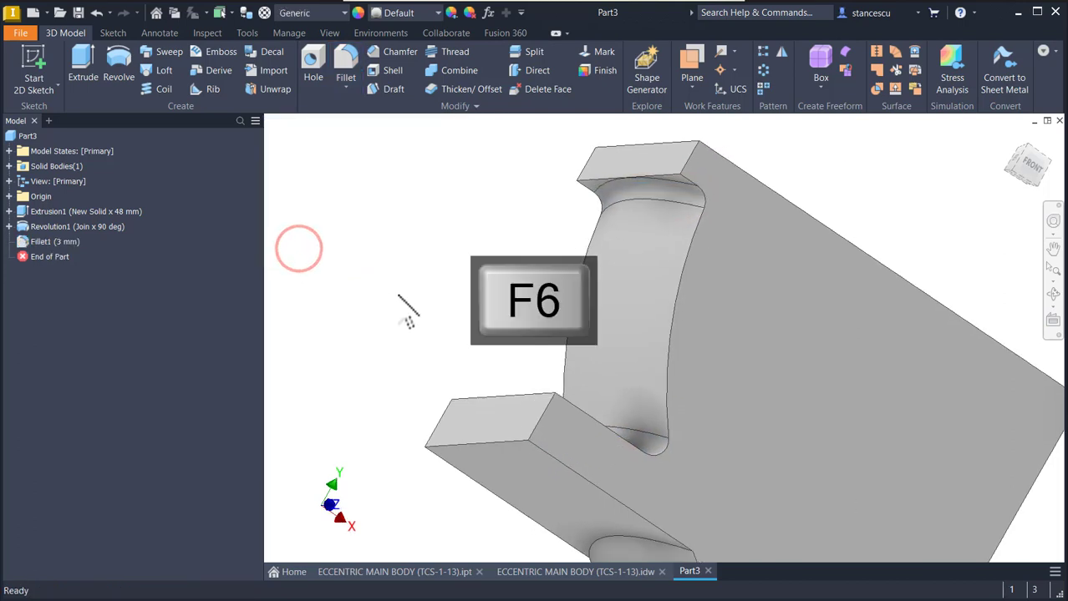
left_click(493, 432)
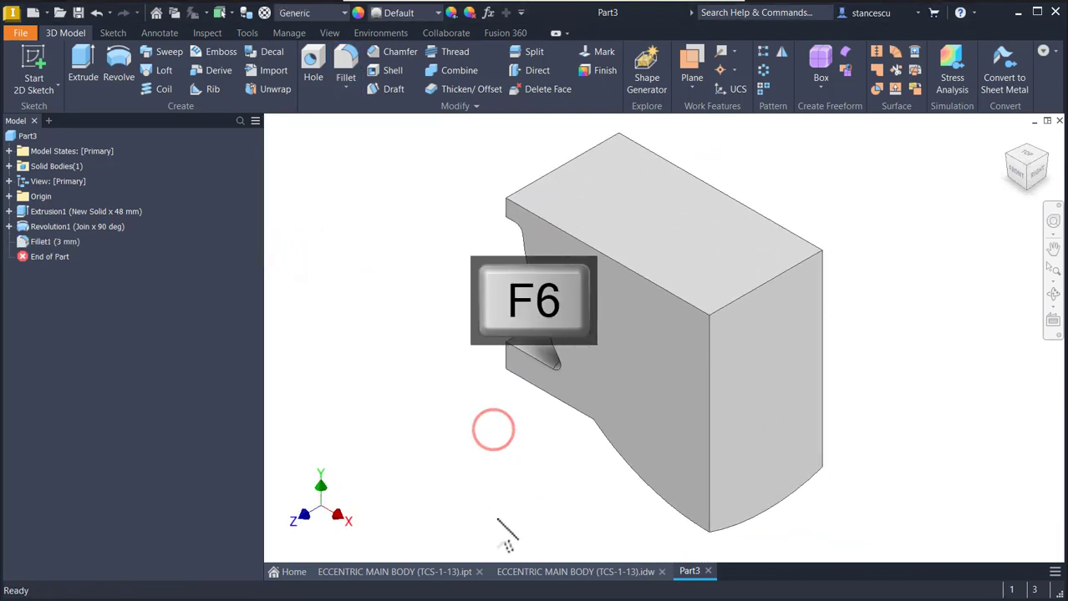
- Check the lower body's dimensions in the drawing, then start a sketch on the new part's XY plane with the model sliced there
left_click(543, 574)
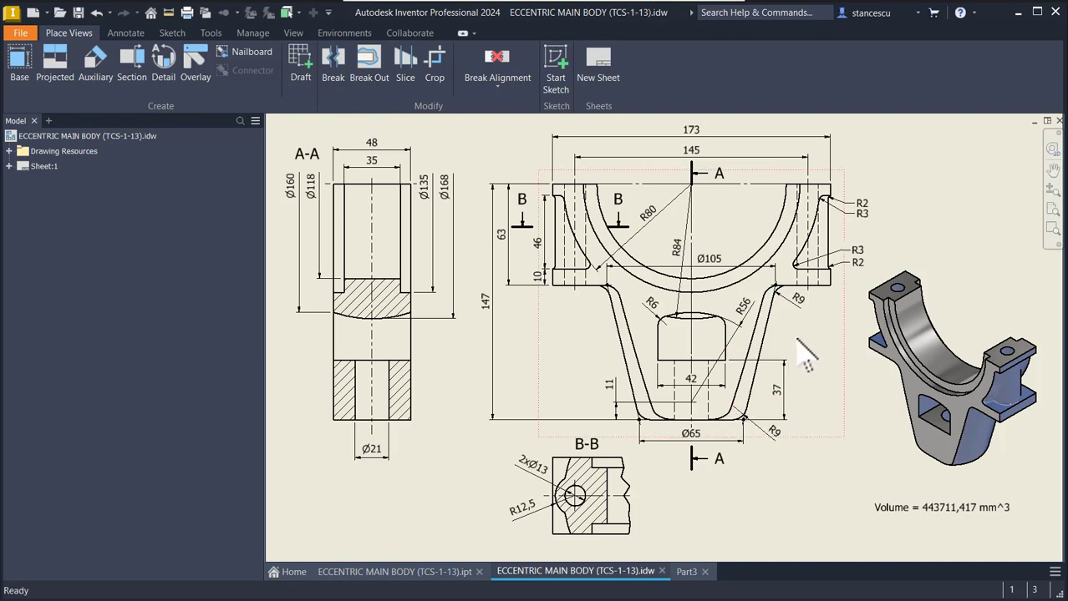
left_click(585, 380)
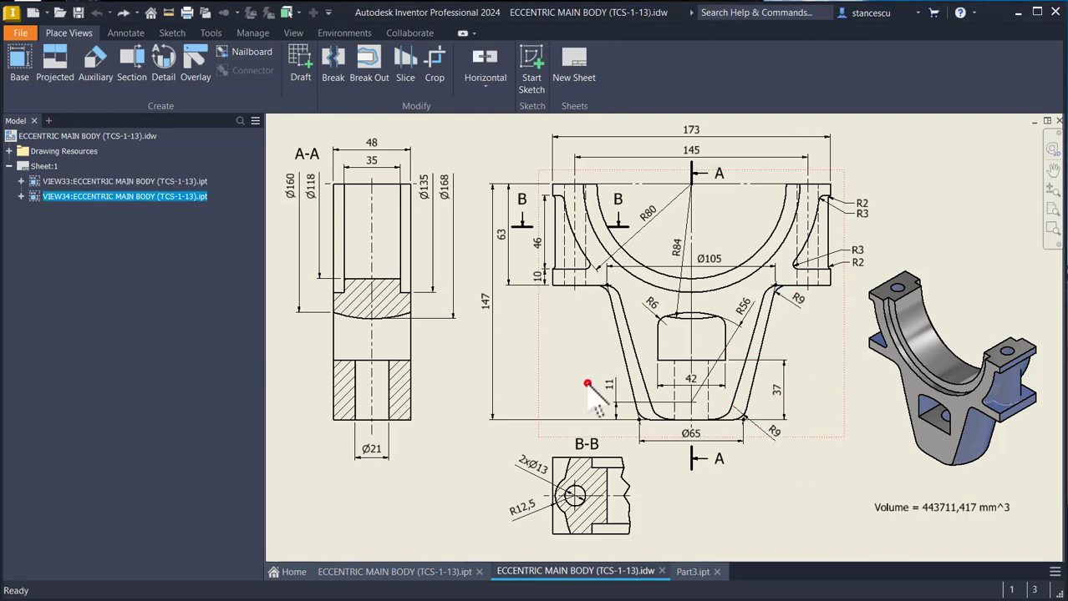
left_click(700, 572)
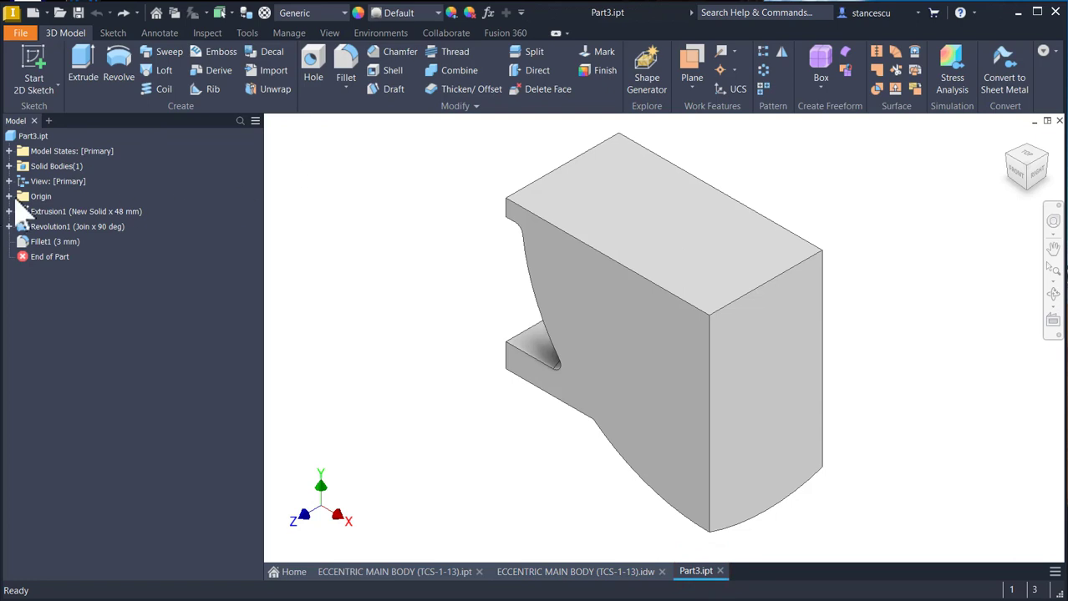
left_click(8, 196)
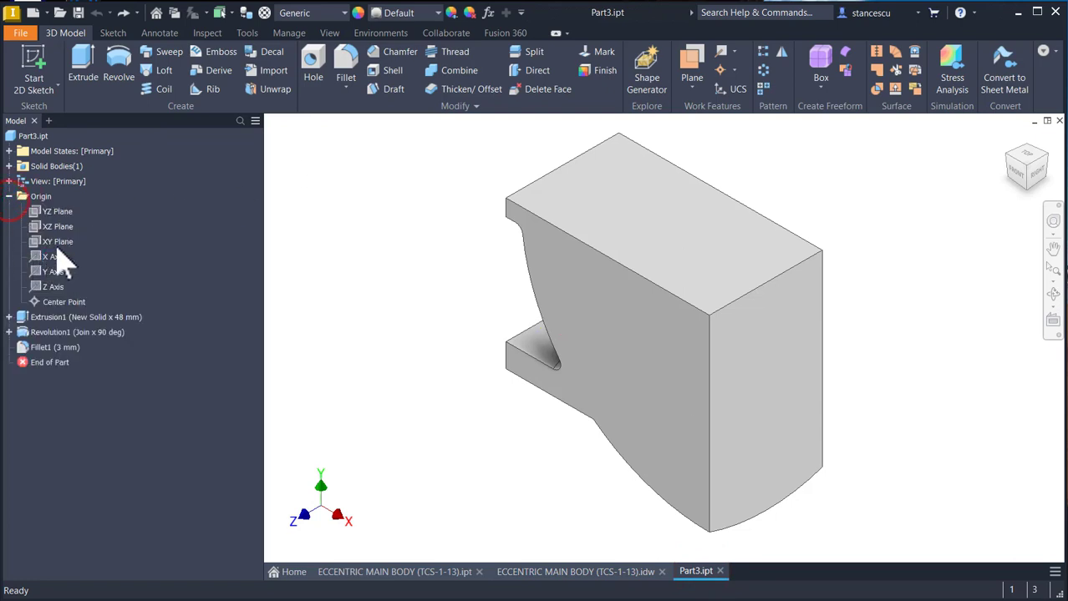
left_click(48, 242)
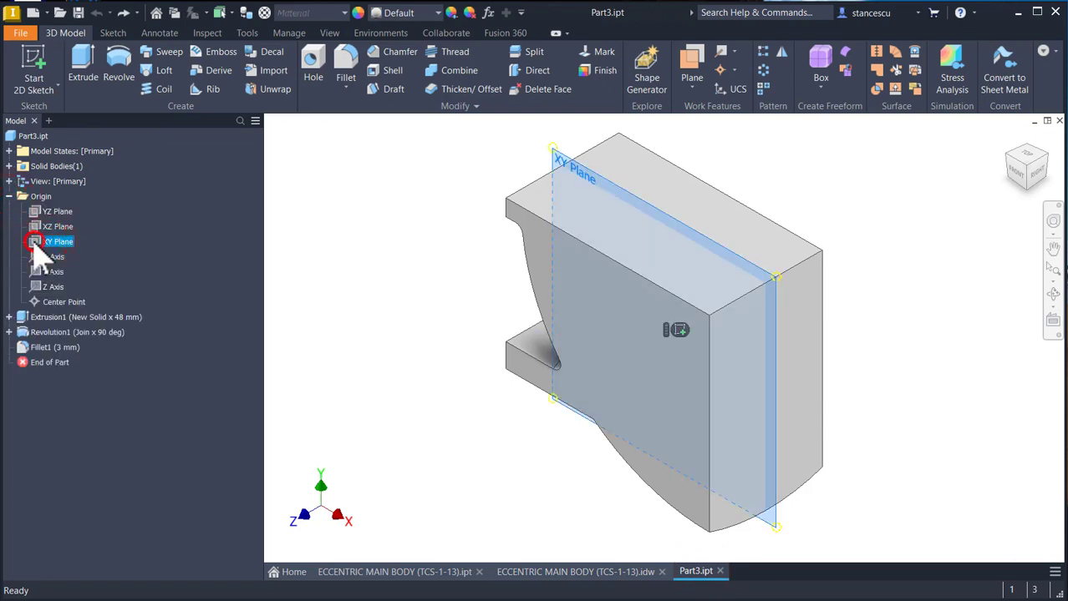
left_click(677, 330)
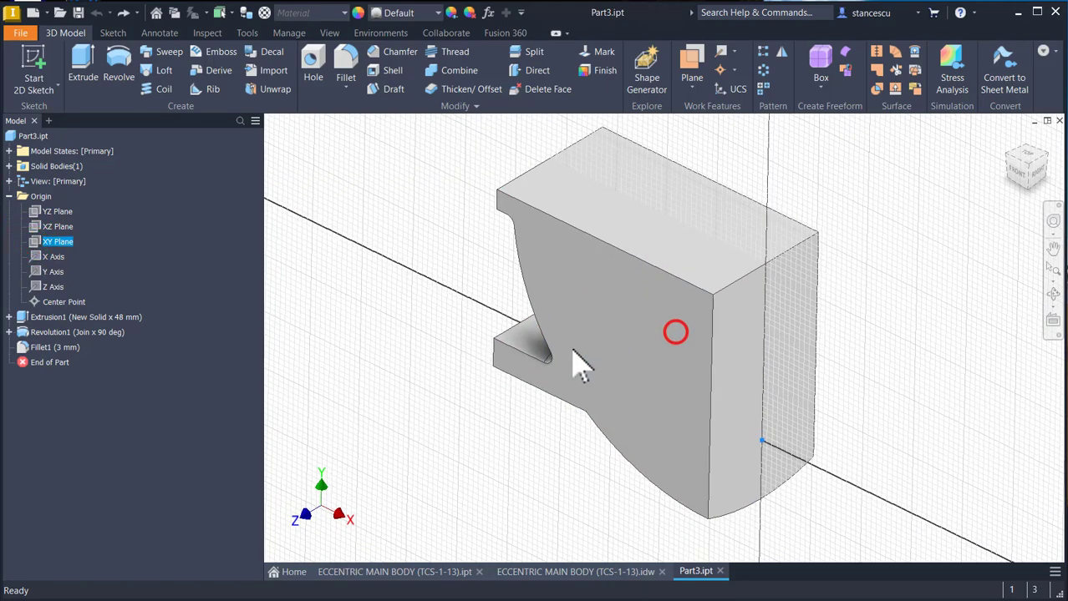
key("F7")
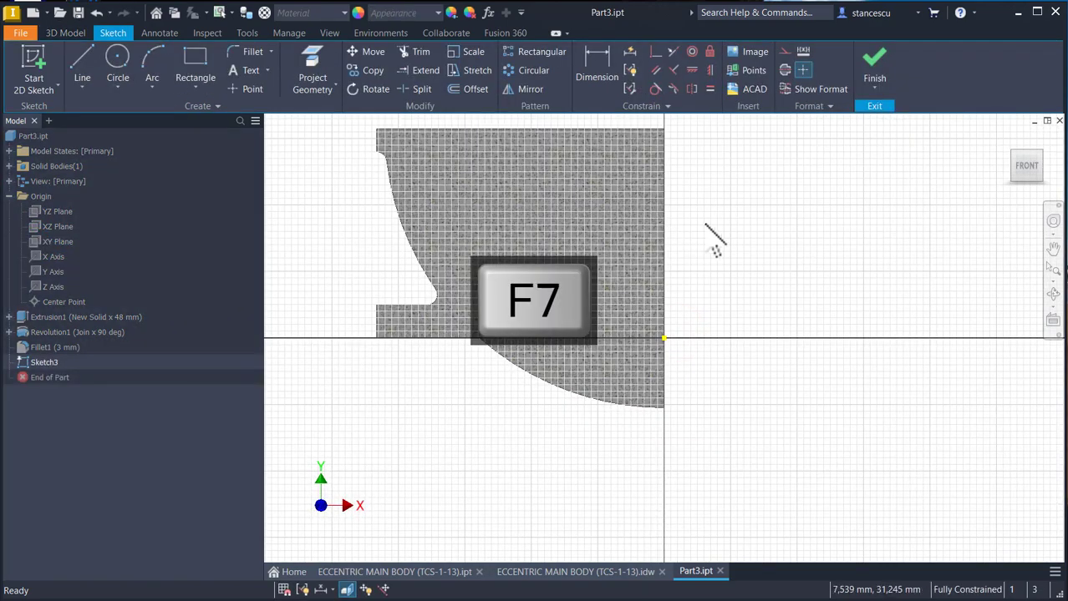
- Draw a vertical line straight down from the origin with a length of 147-63 mm
left_click(90, 72)
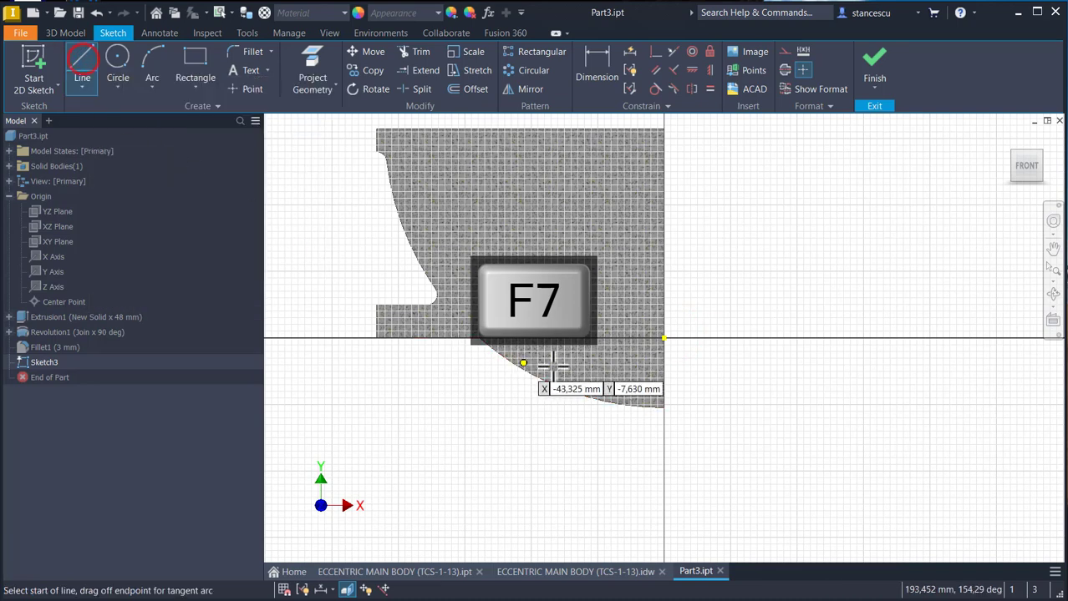
left_click(664, 339)
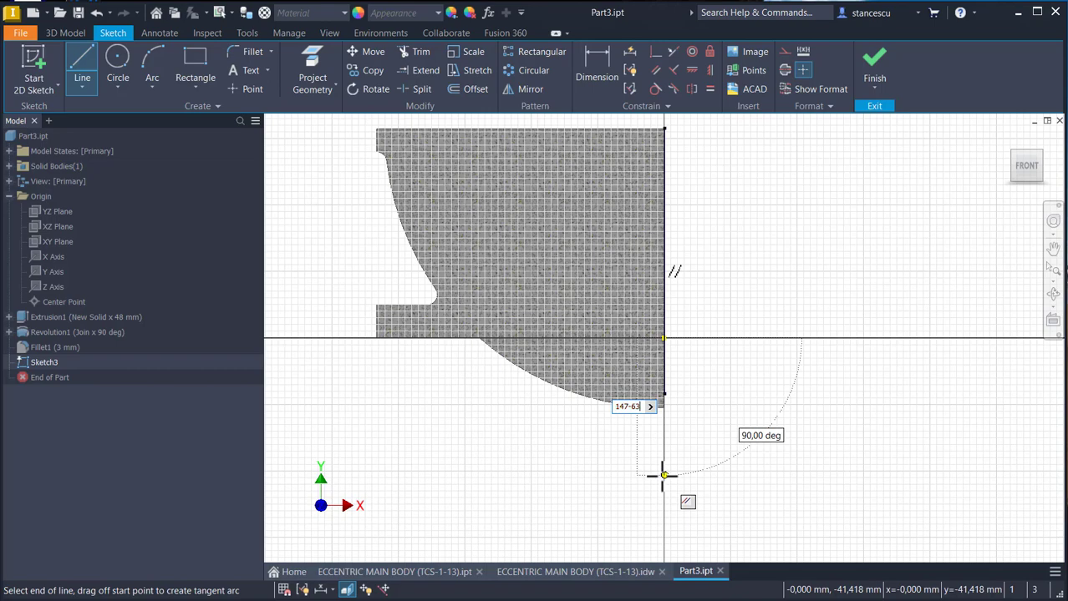
key("Return")
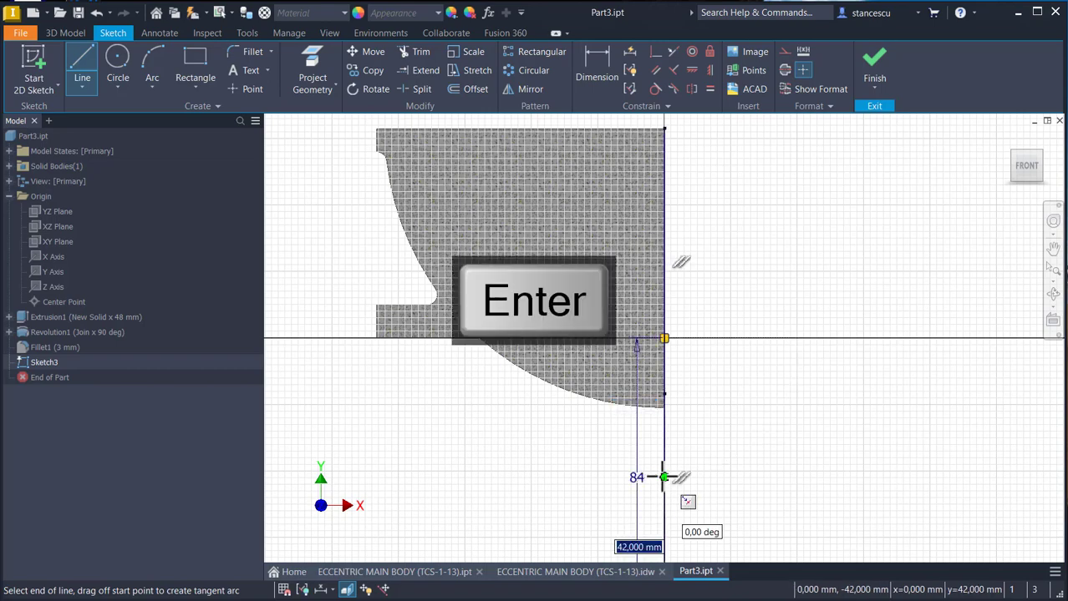
key("Escape")
mouse_move(756, 476)
middle_mouse_down()
mouse_move(782, 377)
mouse_move(777, 397)
middle_mouse_up()
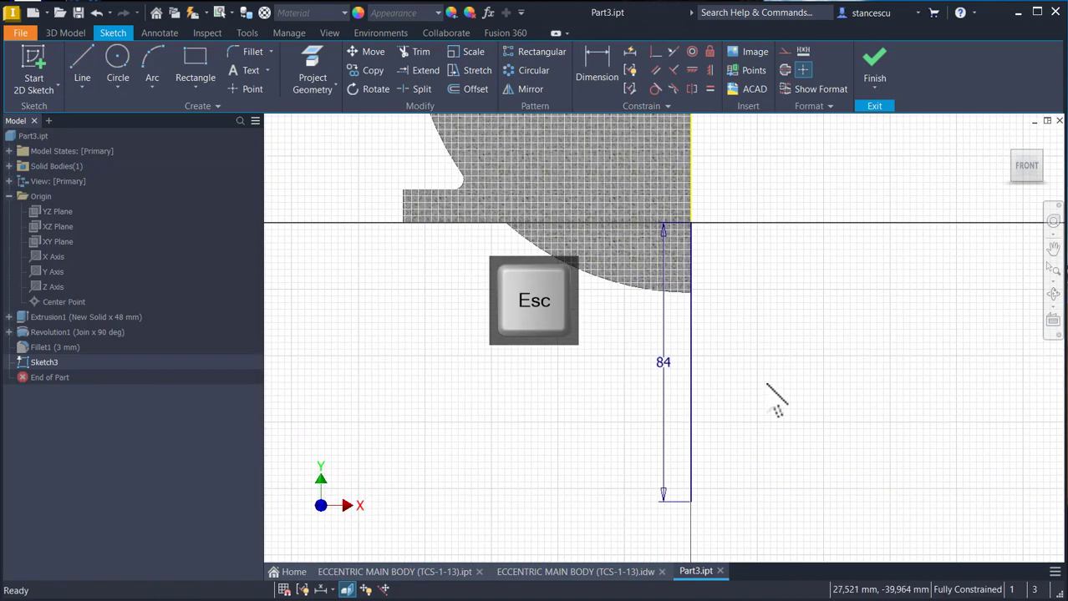
- Convert the vertical line below the origin to a centerline and move its length dimension to the side away from the body
left_click(700, 397)
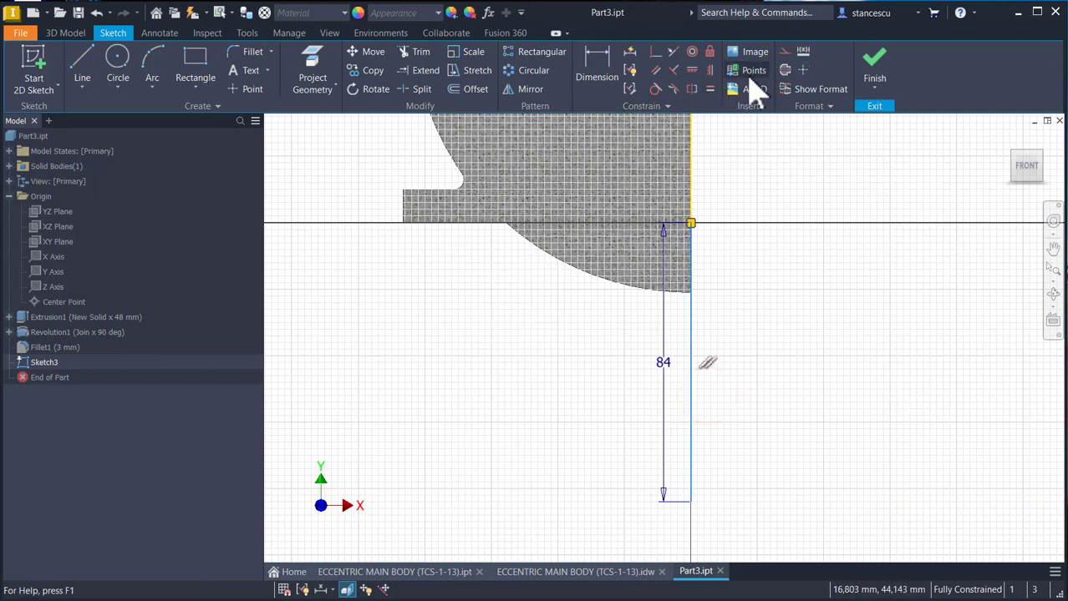
left_click(785, 70)
left_click(765, 276)
key("Escape")
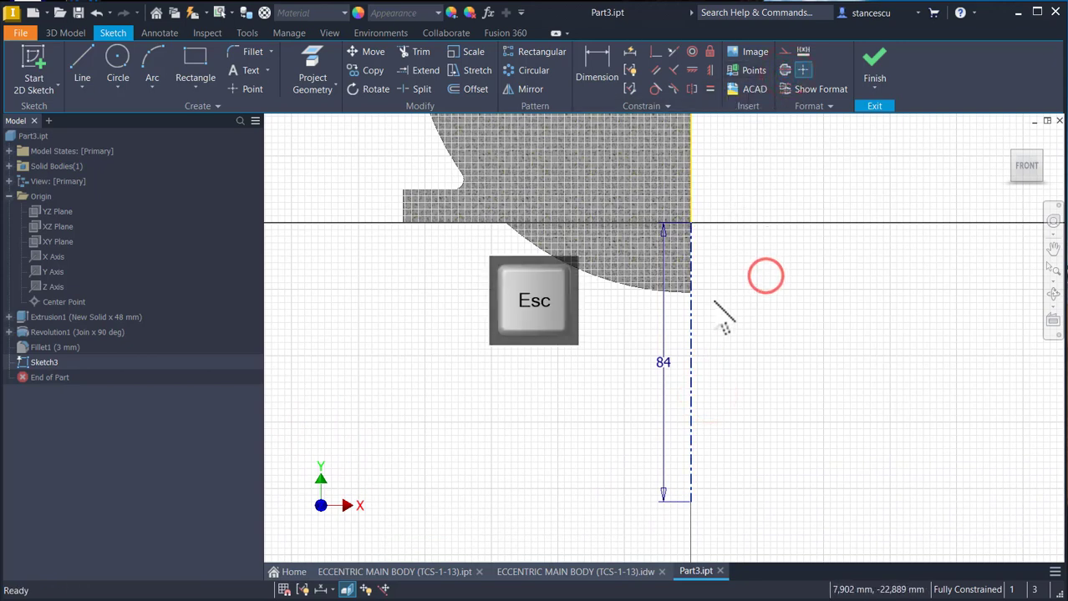
left_click_drag(663, 376, 773, 384)
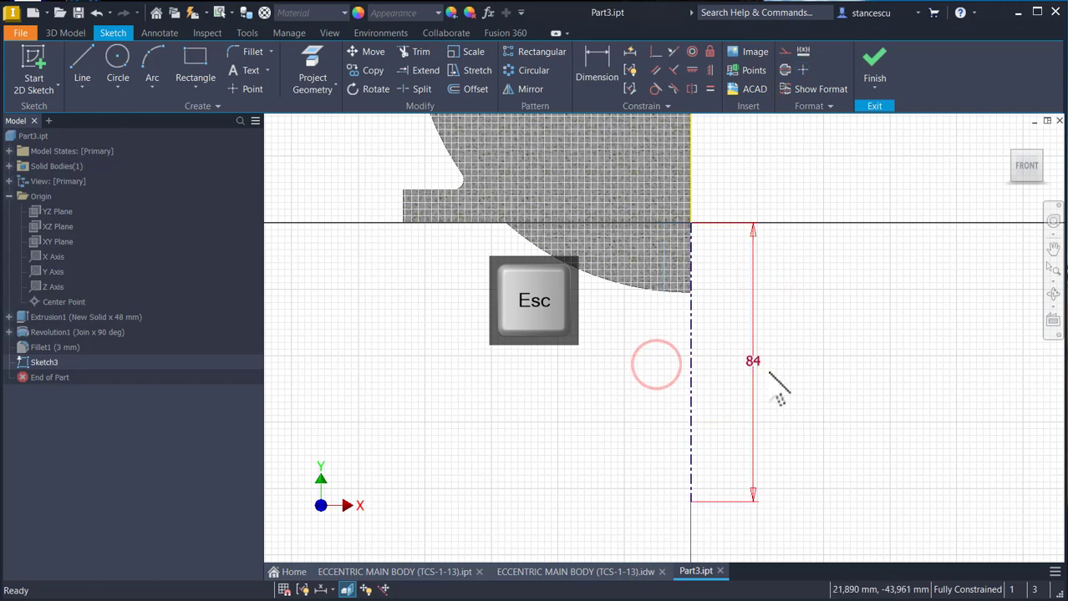
- Draw the half profile from the centerline's lower end: a horizontal line about 34 mm long, a slanted line up to the body's underside, and a closing line along it to the origin
left_click(83, 73)
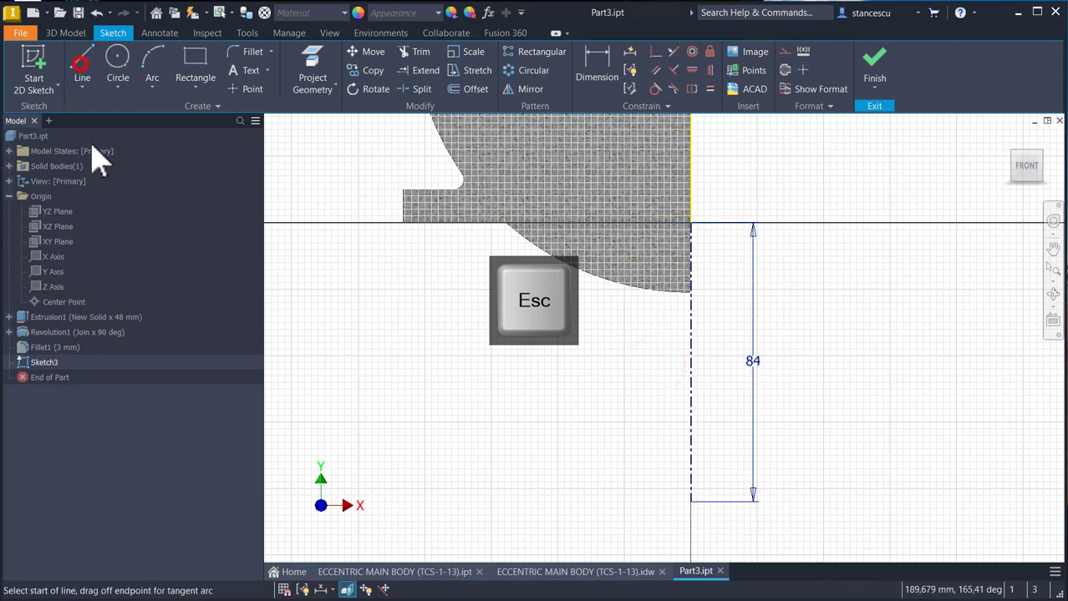
left_click(690, 501)
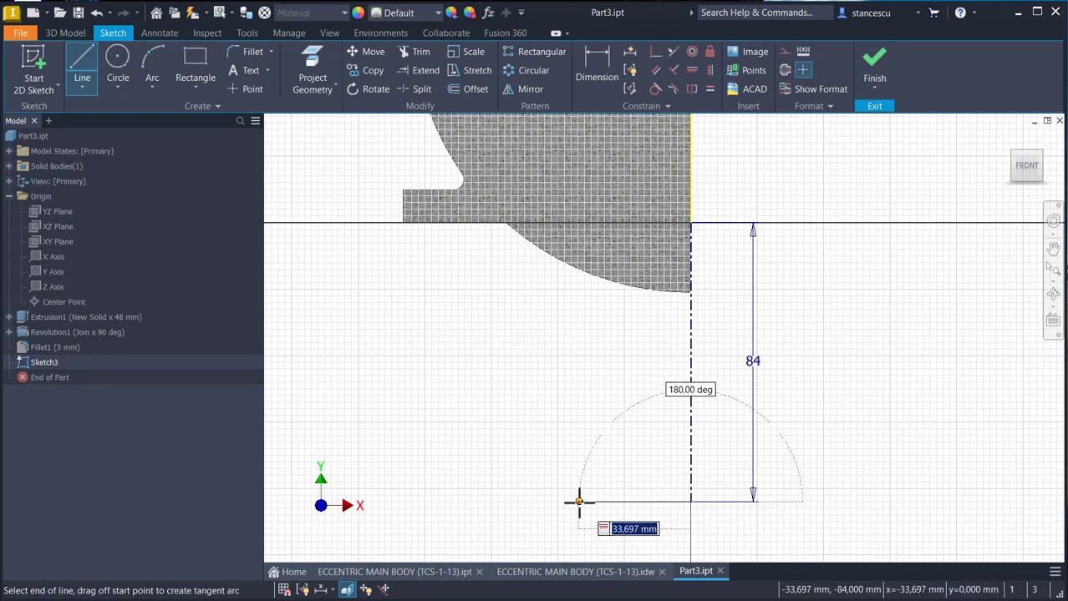
left_click(578, 501)
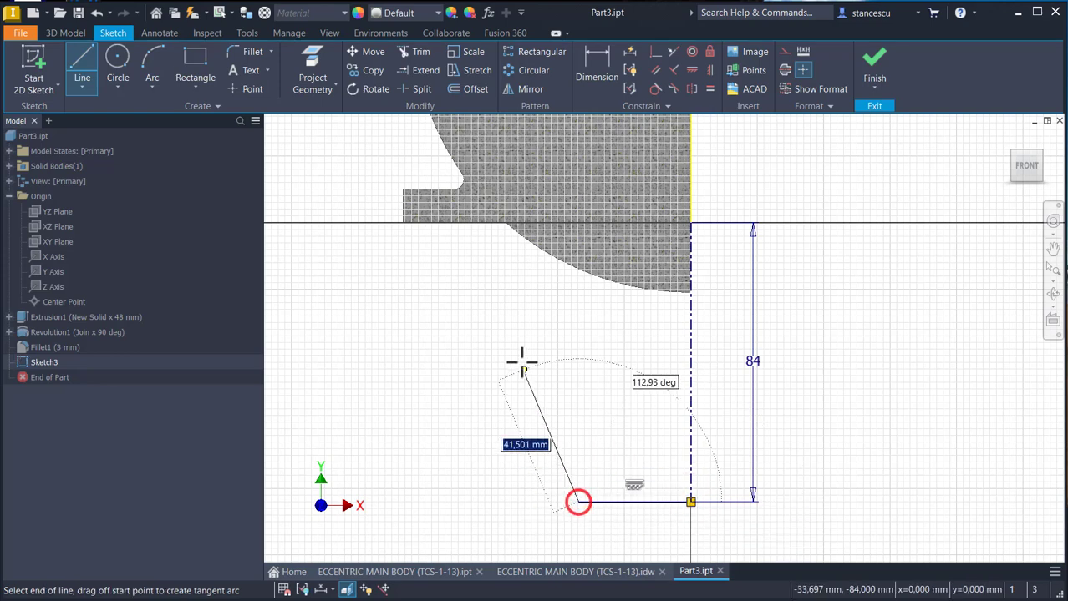
left_click(494, 222)
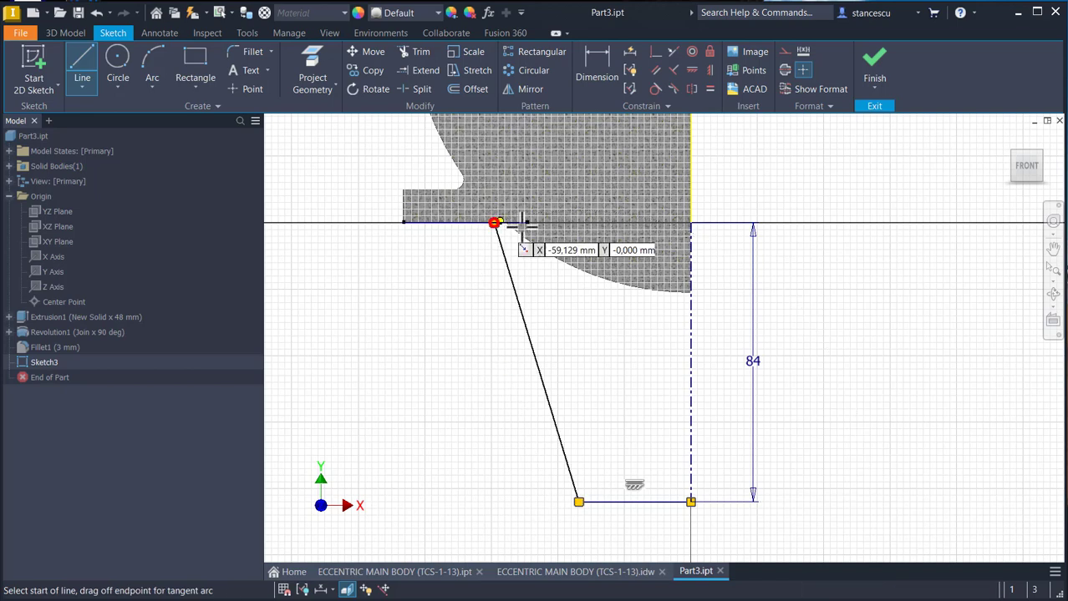
left_click(690, 223)
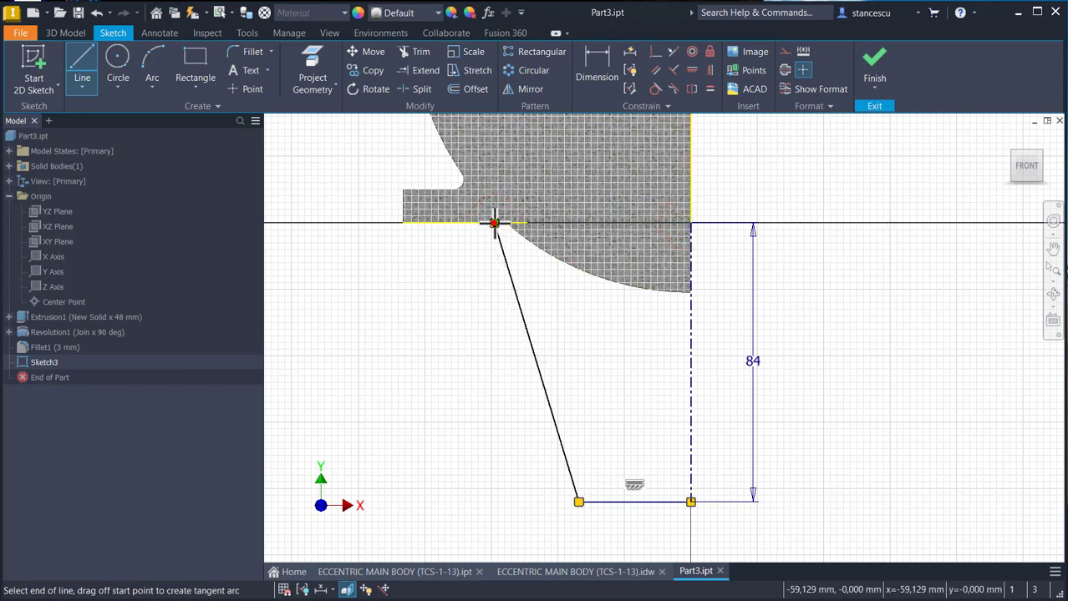
left_click(493, 223)
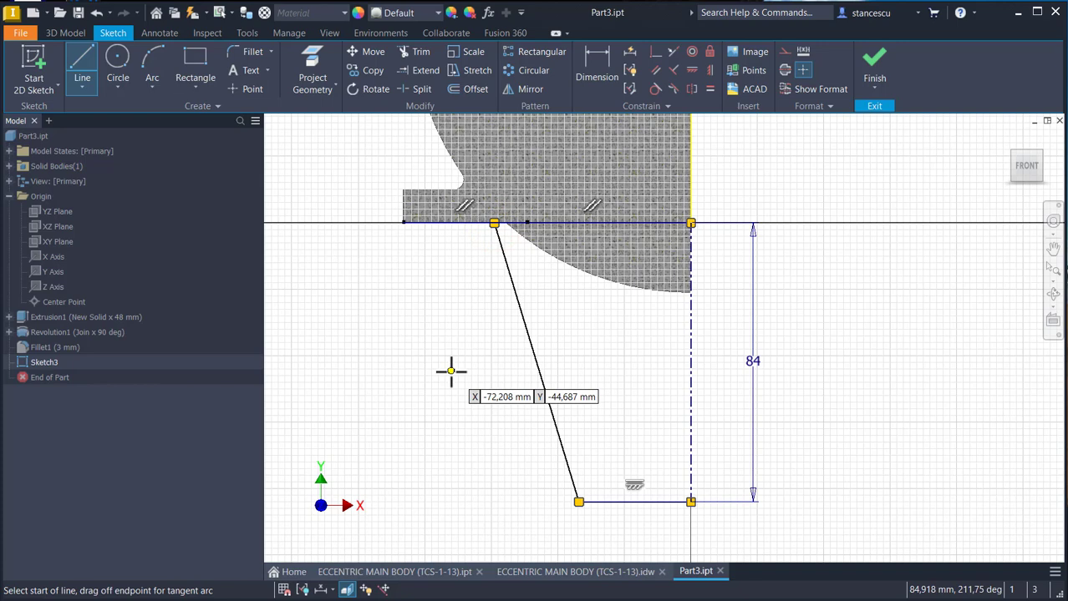
key("Escape")
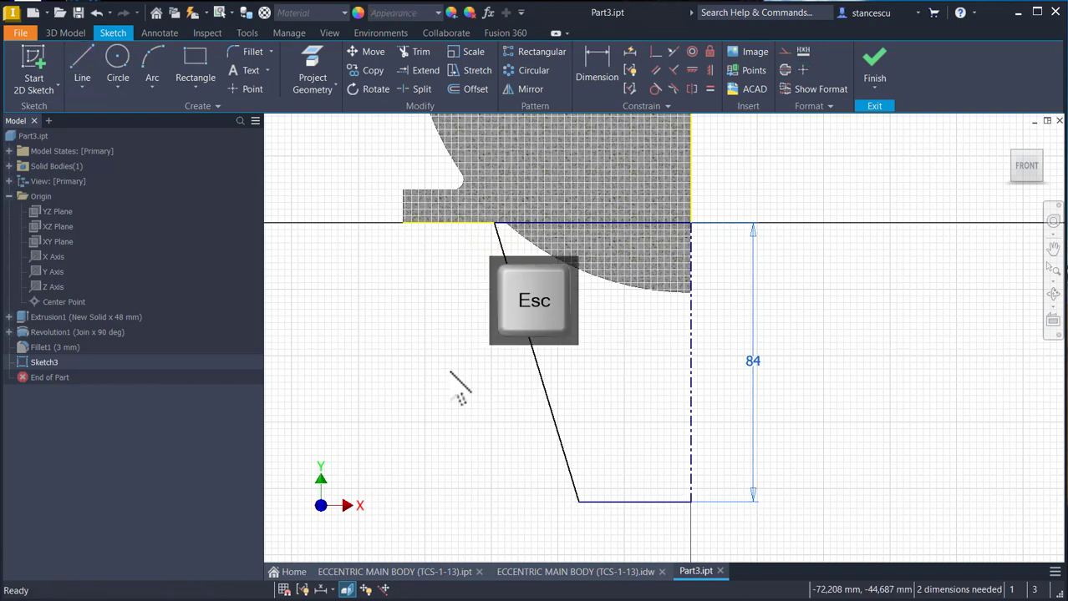
- Dimension the slanted line's lower endpoint about the centerline as a 65 mm diameter
left_click(591, 70)
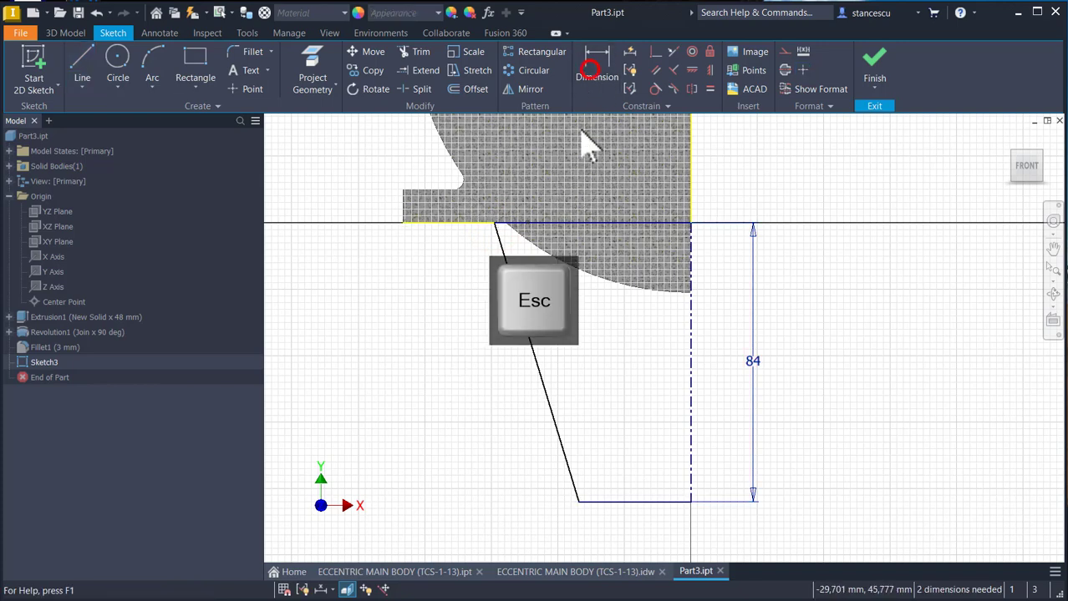
left_click(575, 502)
left_click(688, 469)
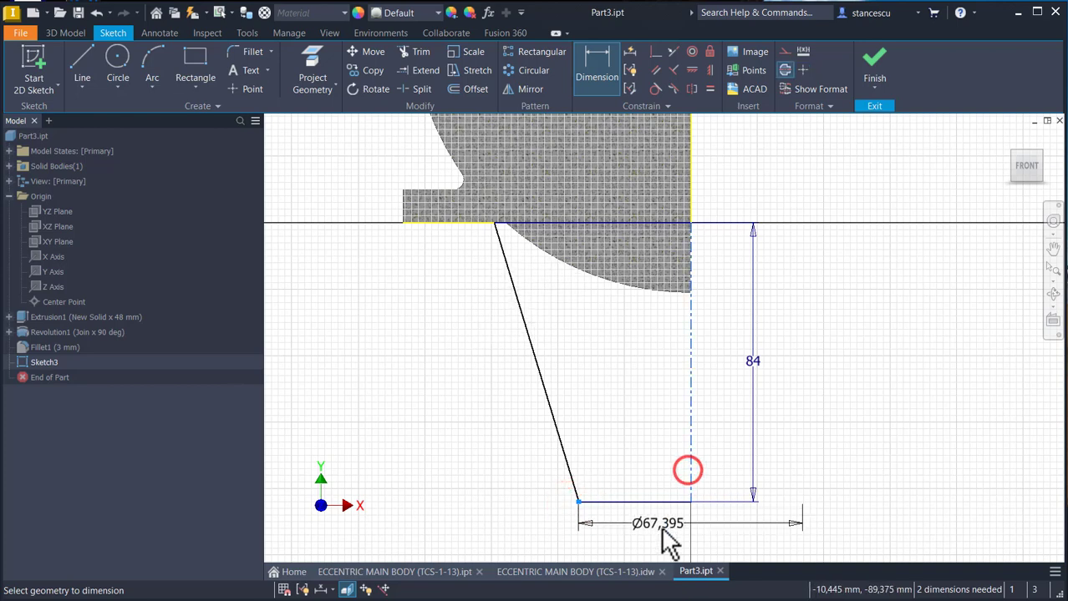
left_click(660, 528)
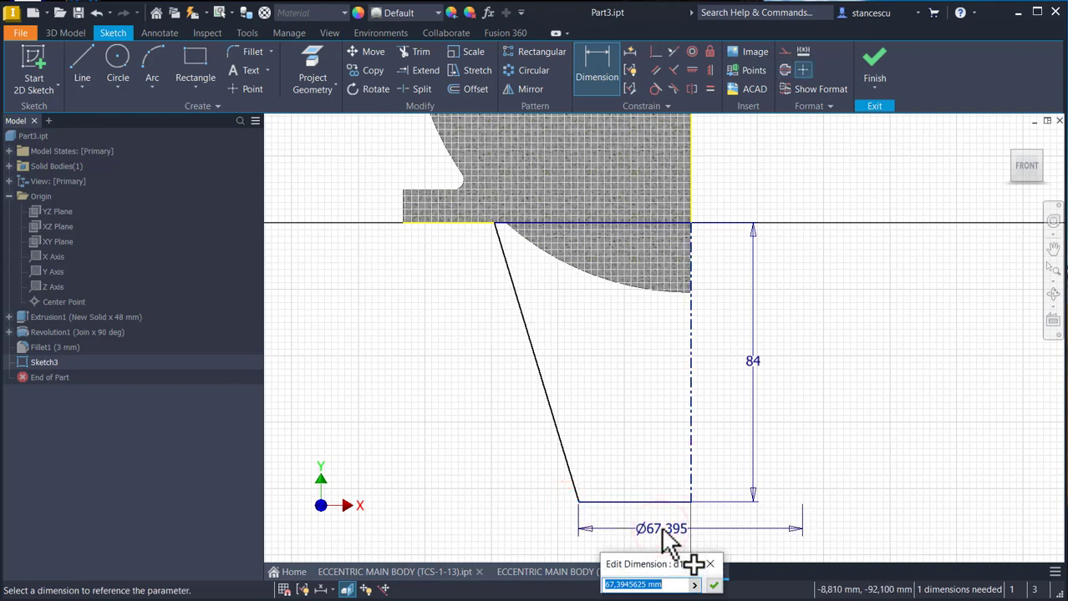
type("65")
key("Return")
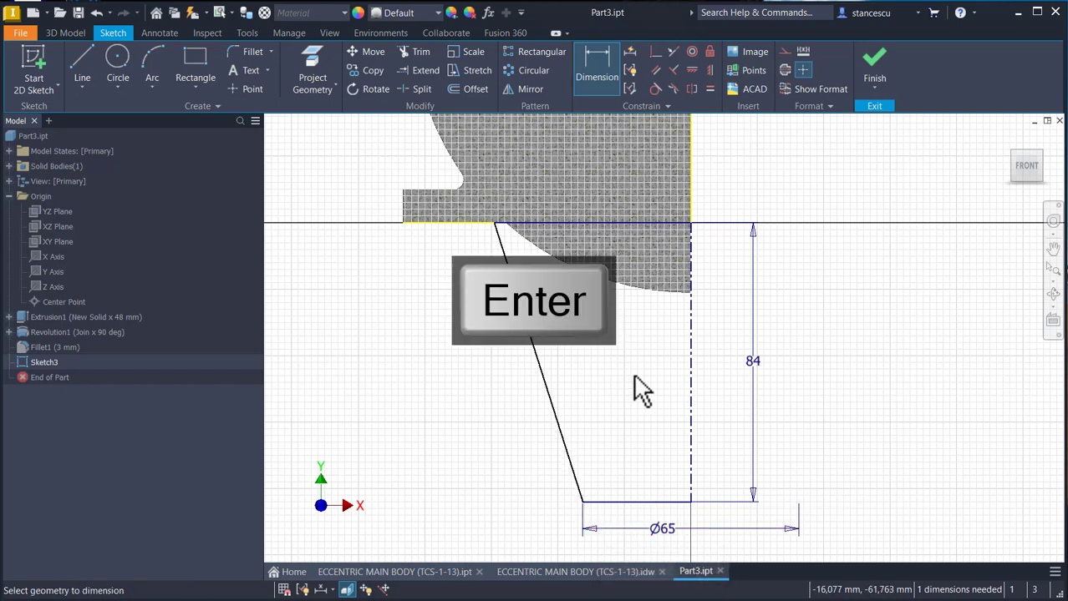
- Dimension the slanted line's upper endpoint about the centerline as a 105 mm diameter
left_click(494, 223)
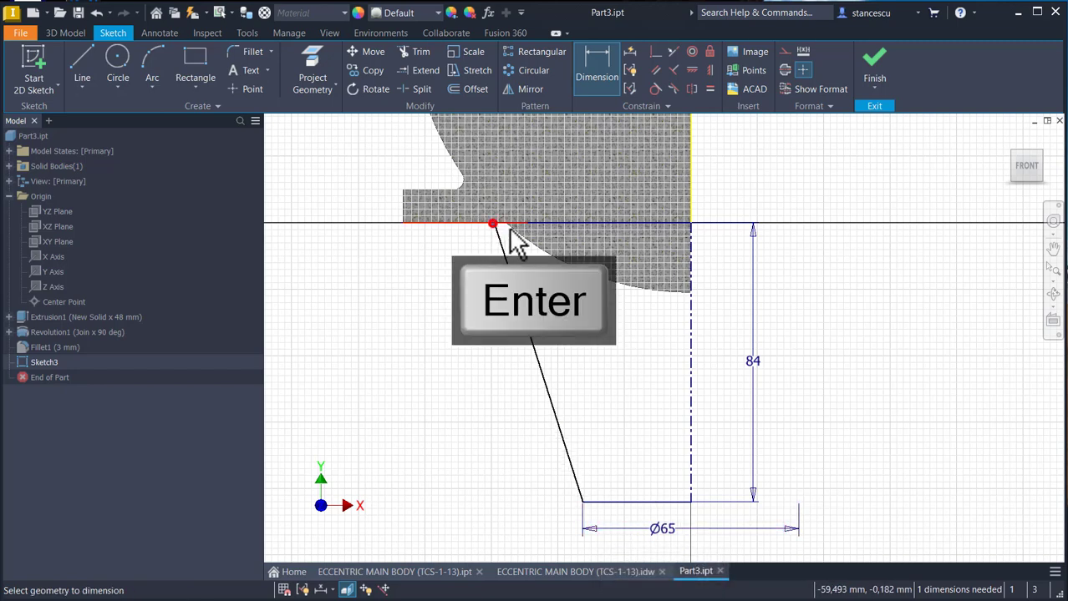
left_click(689, 242)
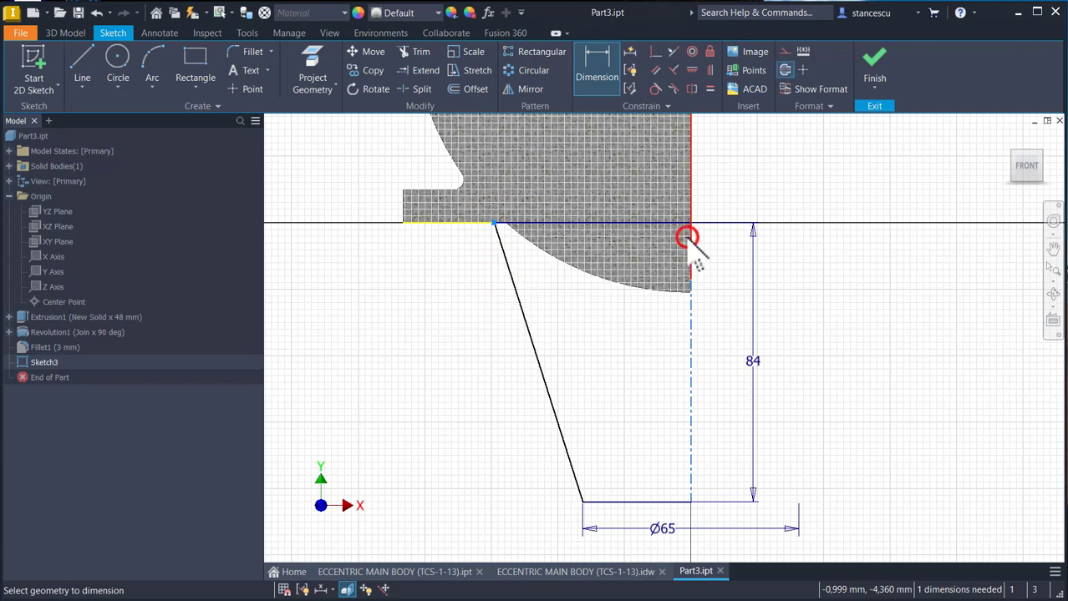
left_click(722, 182)
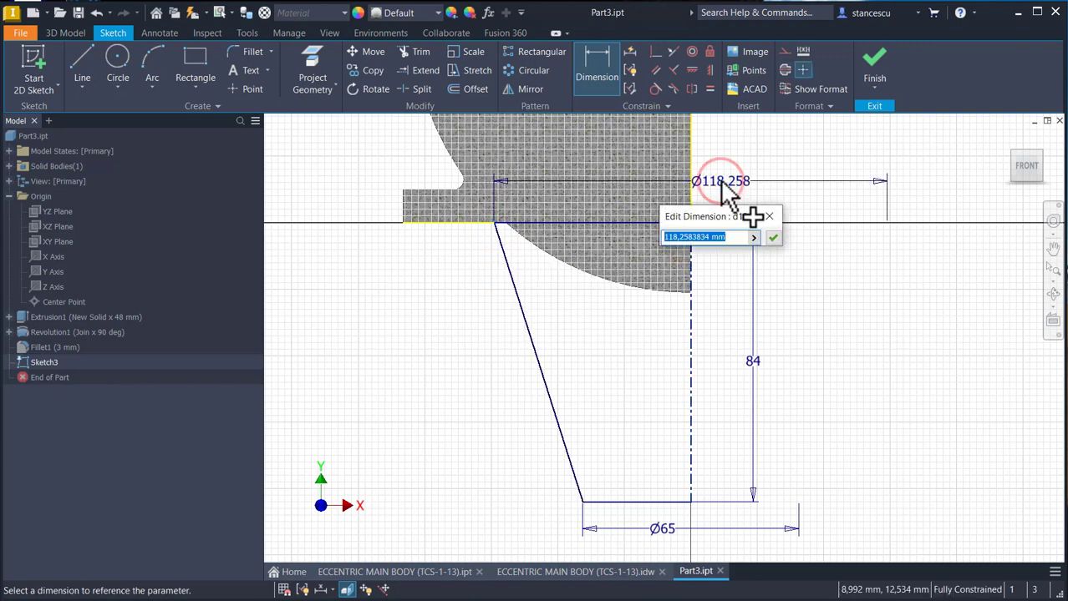
key("Return")
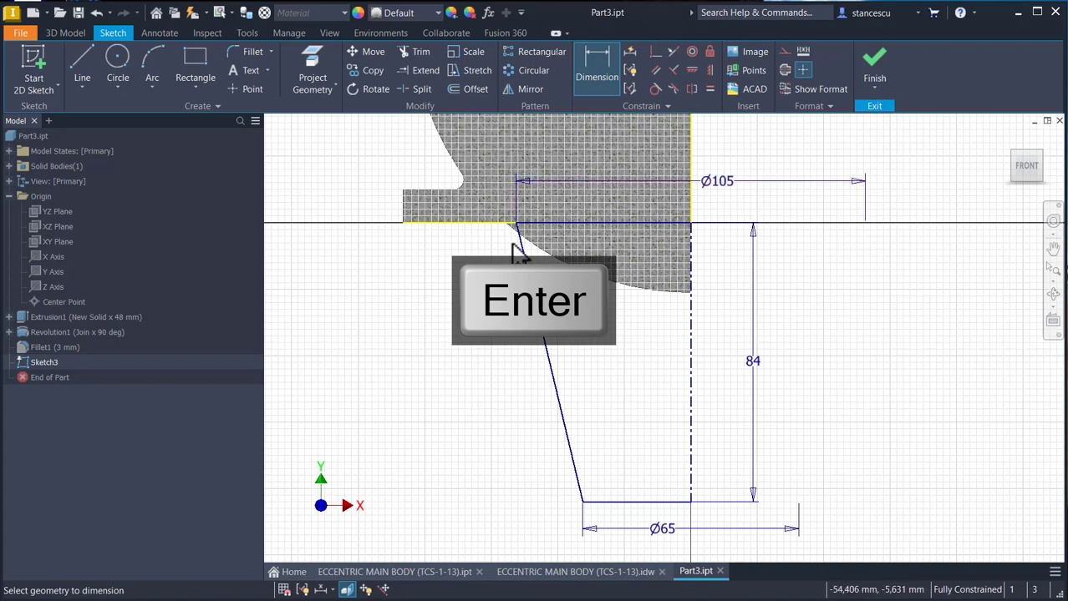
- Sketch a circle with a 9 mm radius below the flange's underside, outside the slanted line, using radius input
scroll(514, 250, "up", 2)
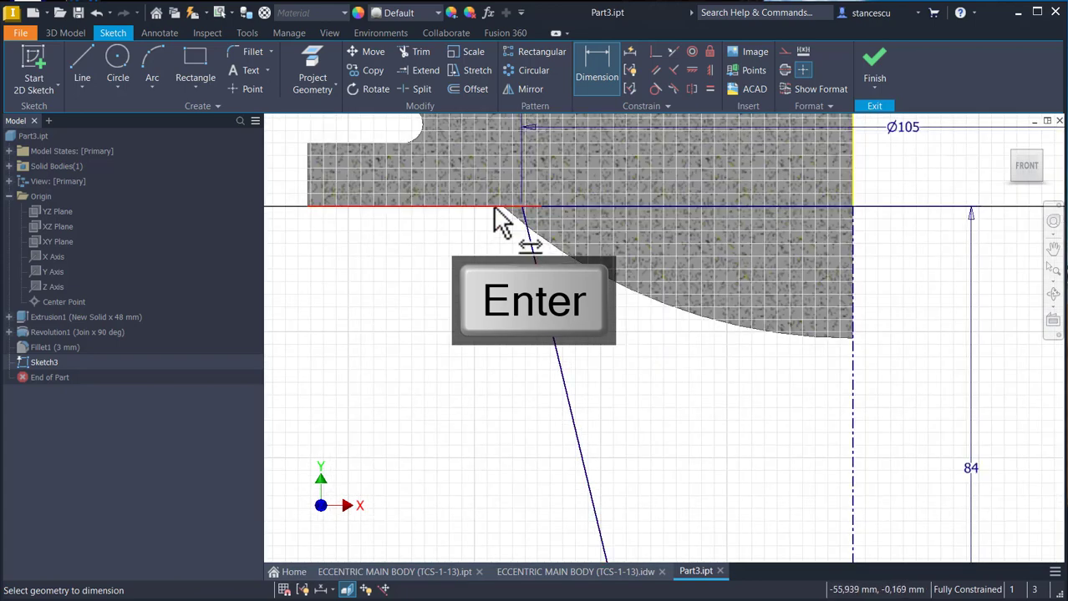
scroll(504, 275, "down", 2)
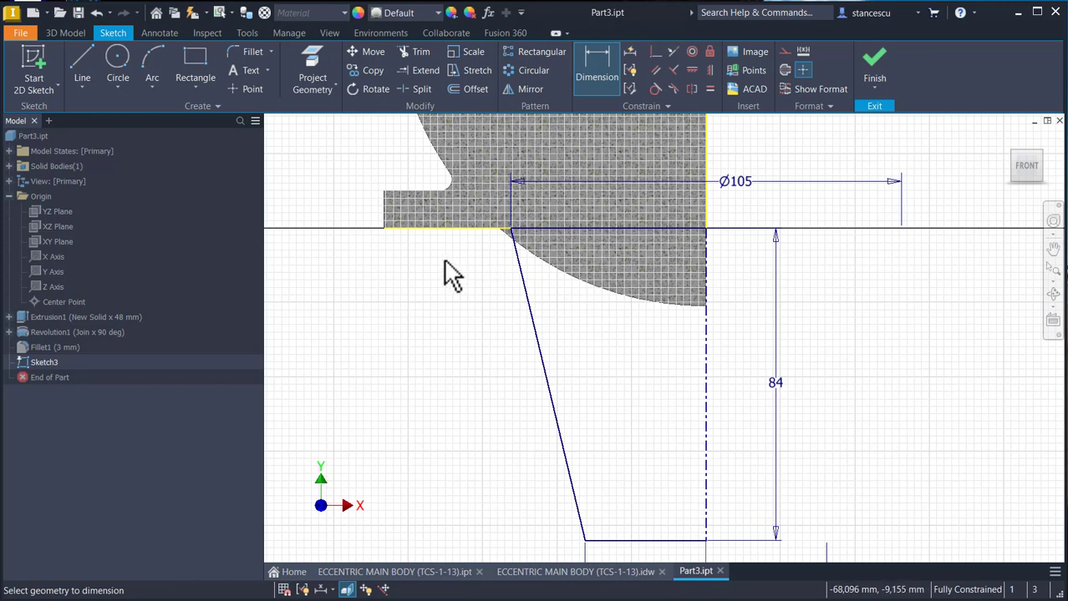
left_click(118, 63)
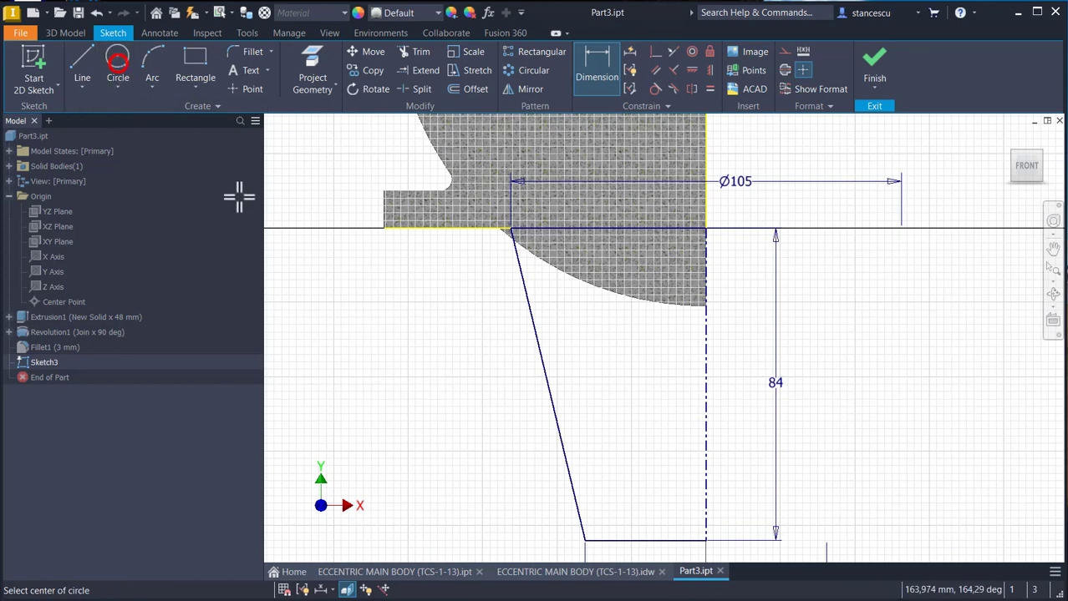
left_click(430, 292)
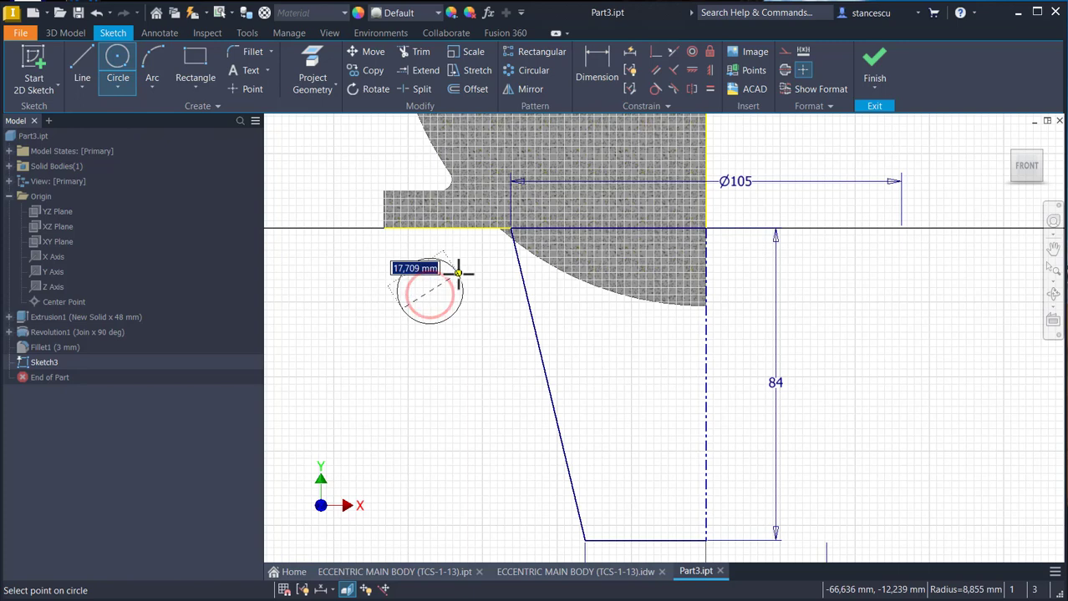
right_click(458, 273)
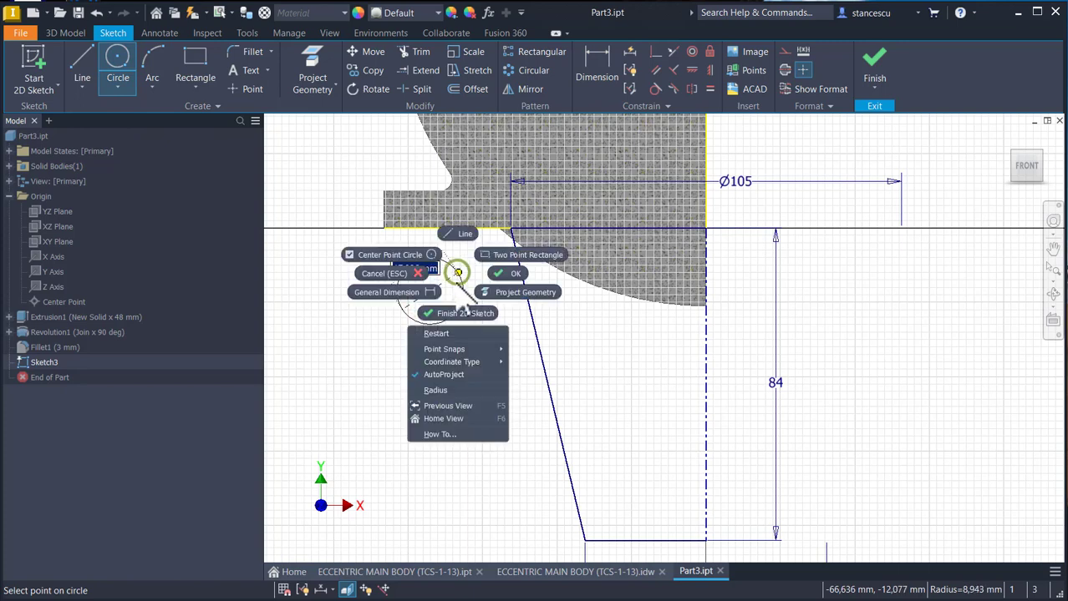
left_click(448, 390)
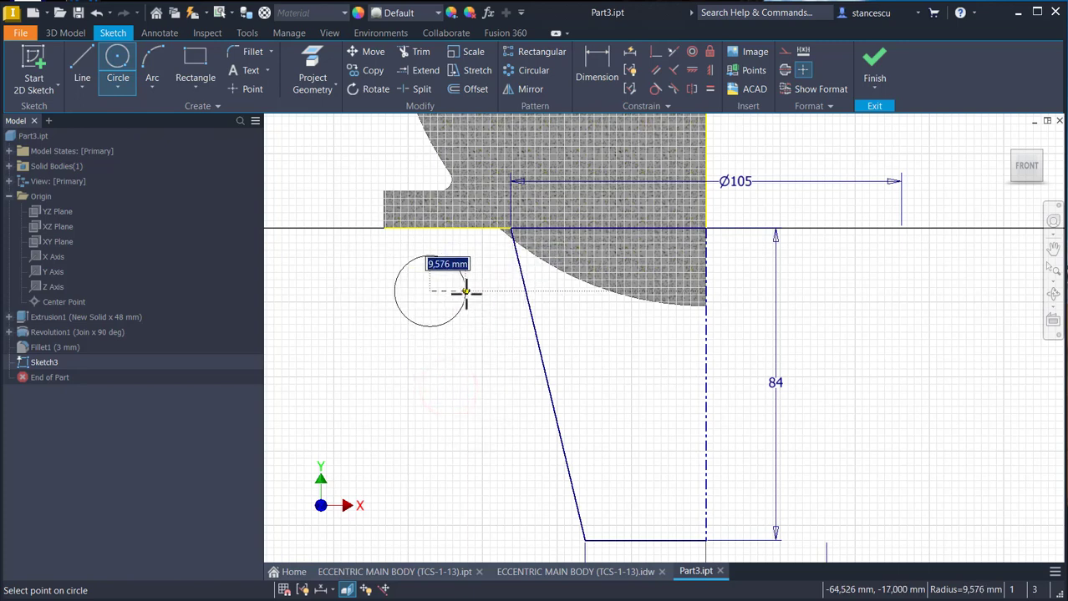
key("BackSpace")
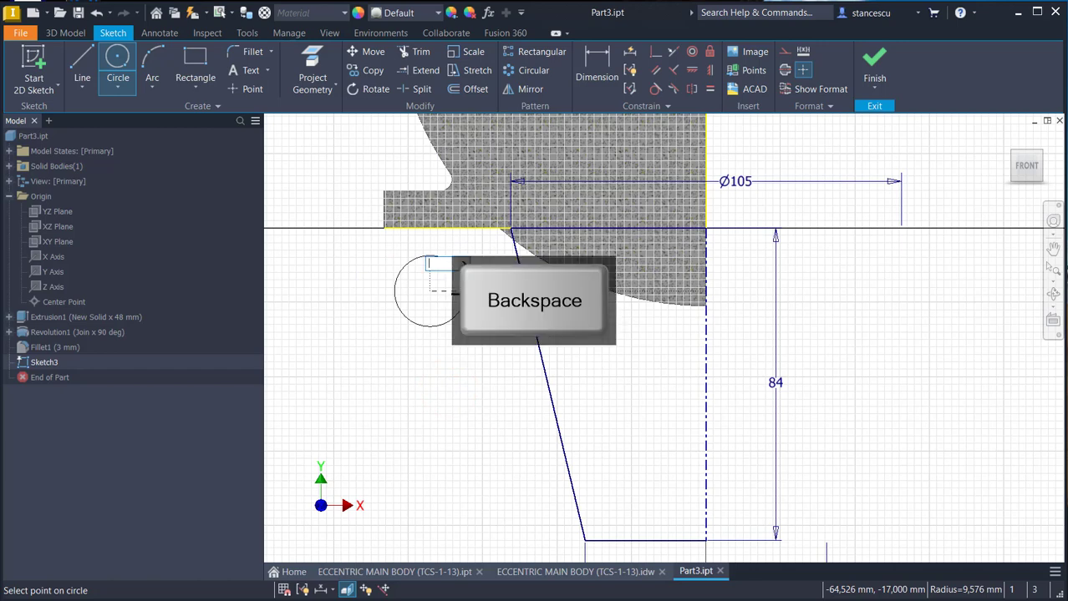
type("9")
key("Return")
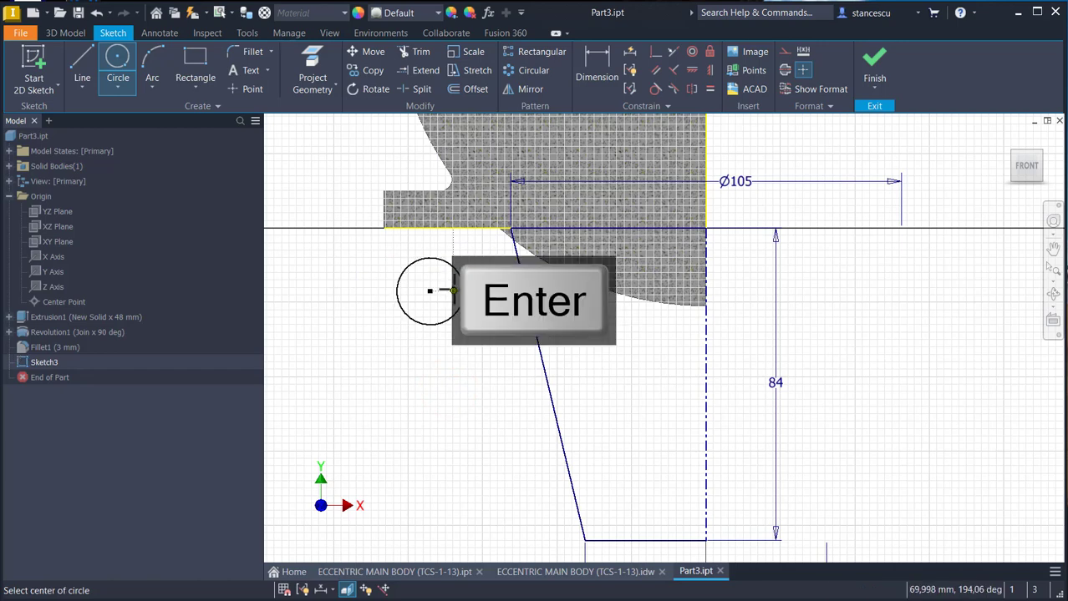
- Make the circle tangent to the flange's underside and the slanted line, and trim it to the short arc between them
left_click(653, 90)
left_click(451, 267)
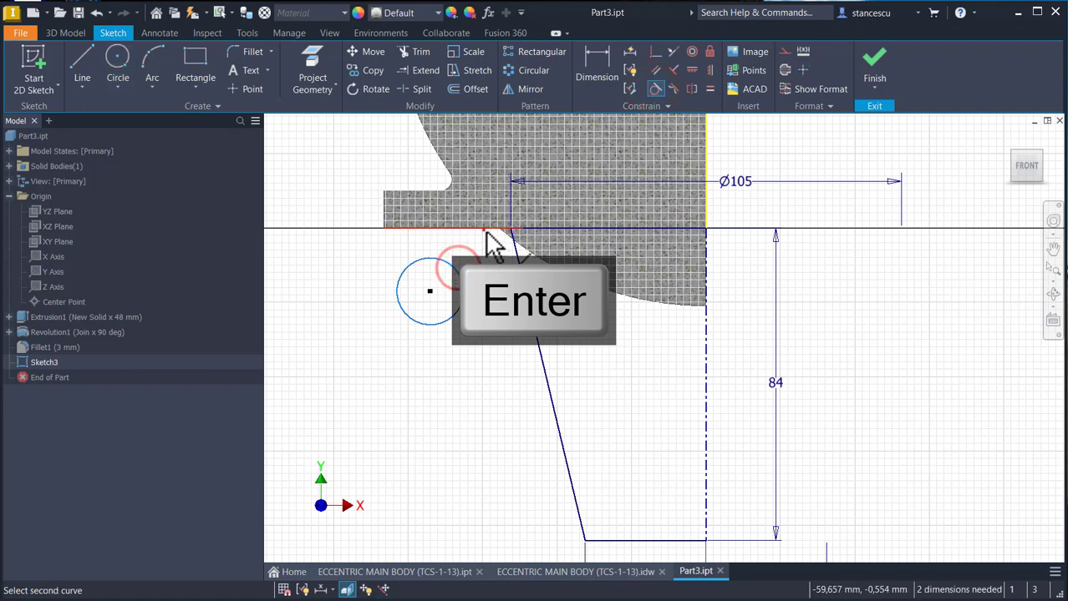
left_click(484, 229)
left_click(520, 283)
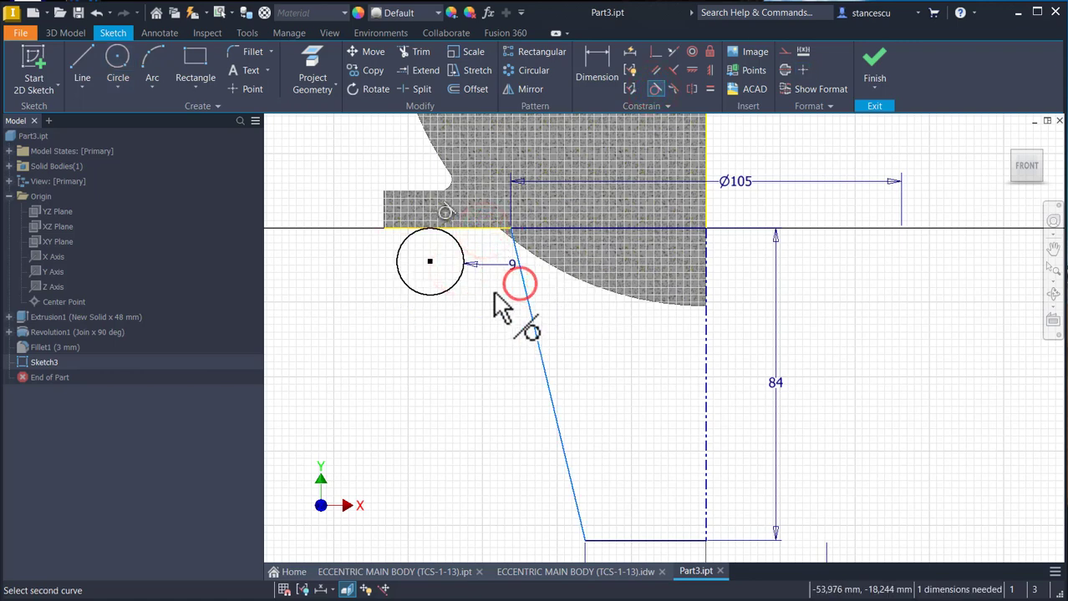
left_click(465, 281)
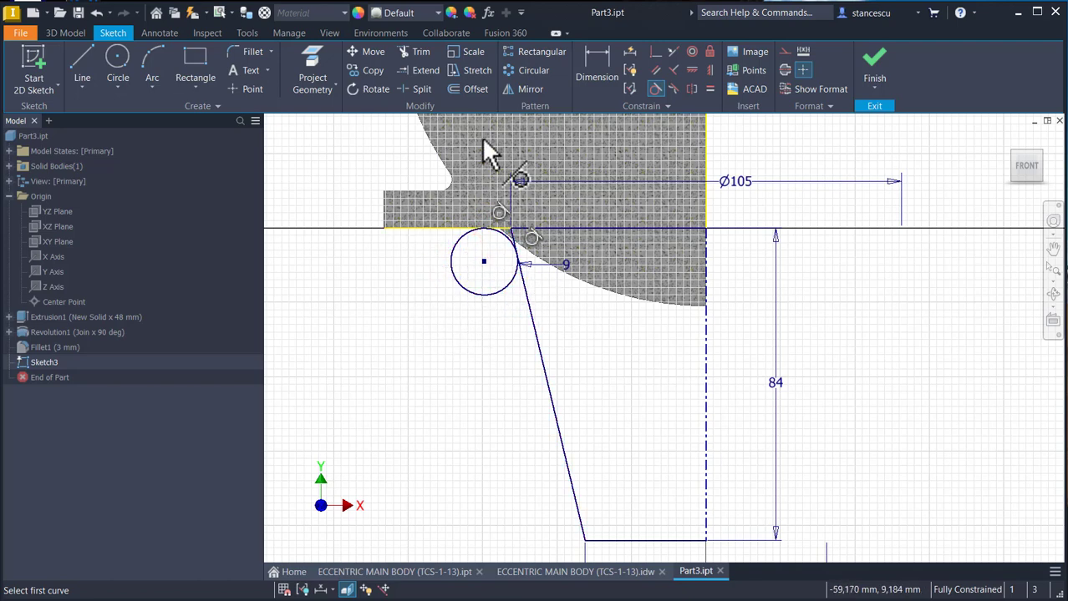
left_click(413, 52)
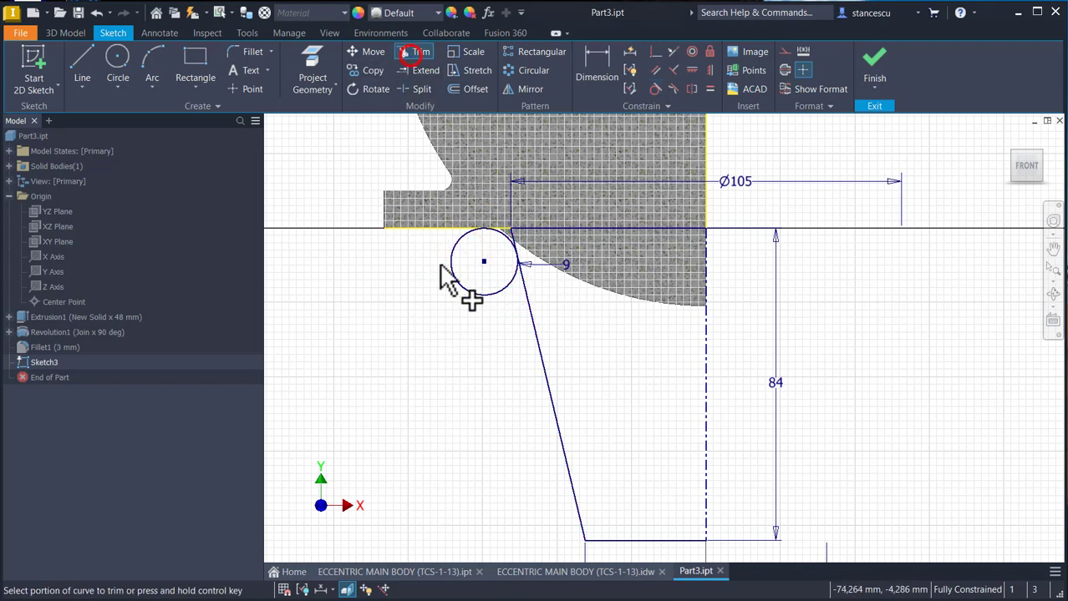
left_click(455, 282)
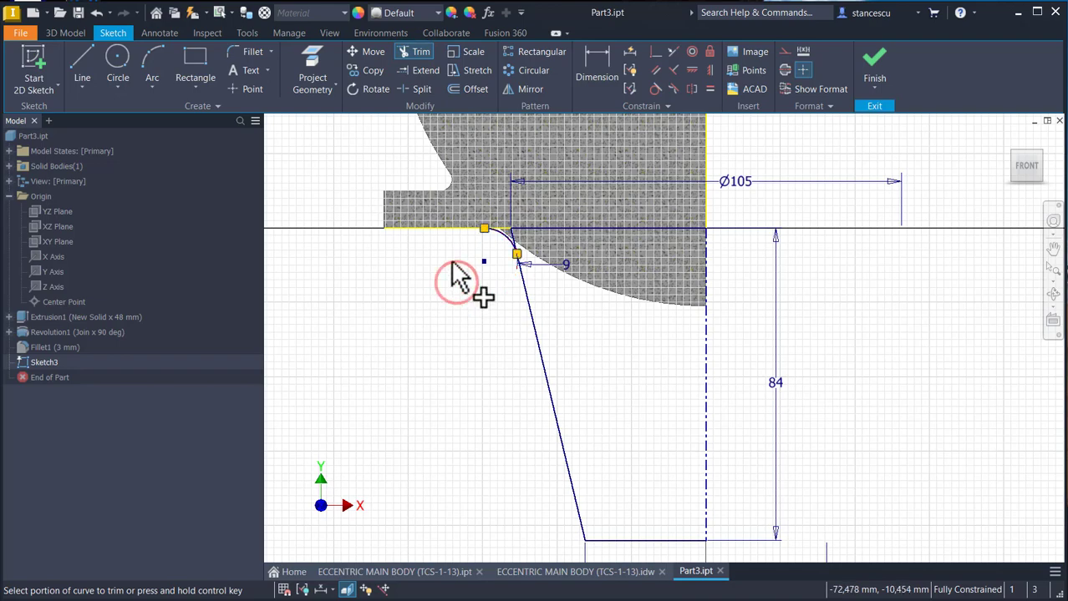
- Draw a line along the flange's underside from the arc's upper end to the slanted line's top endpoint
scroll(455, 267, "up", 2)
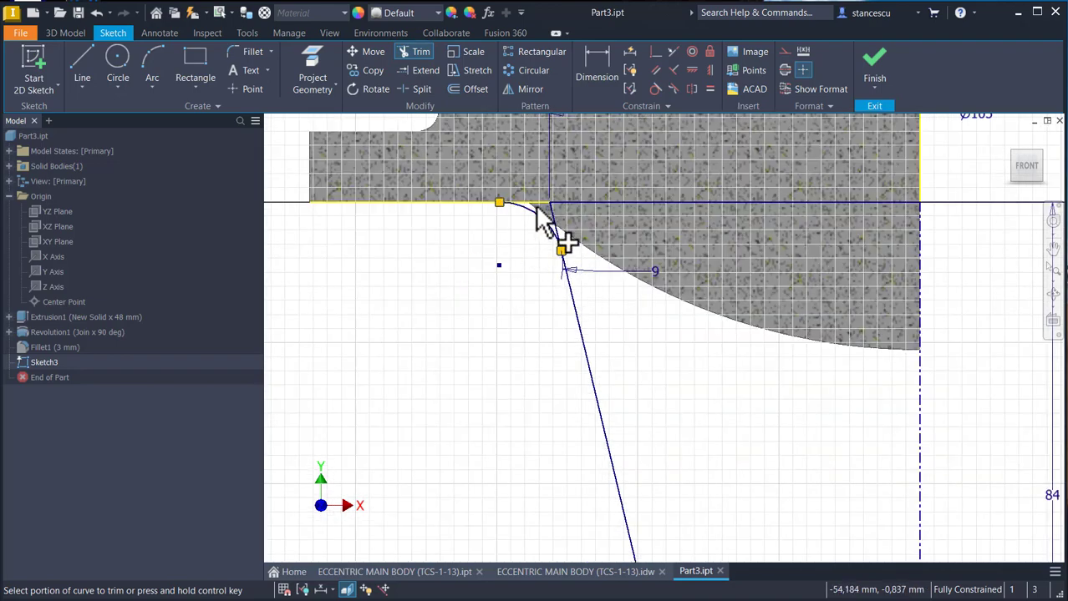
middle_click_drag(522, 245, 522, 288)
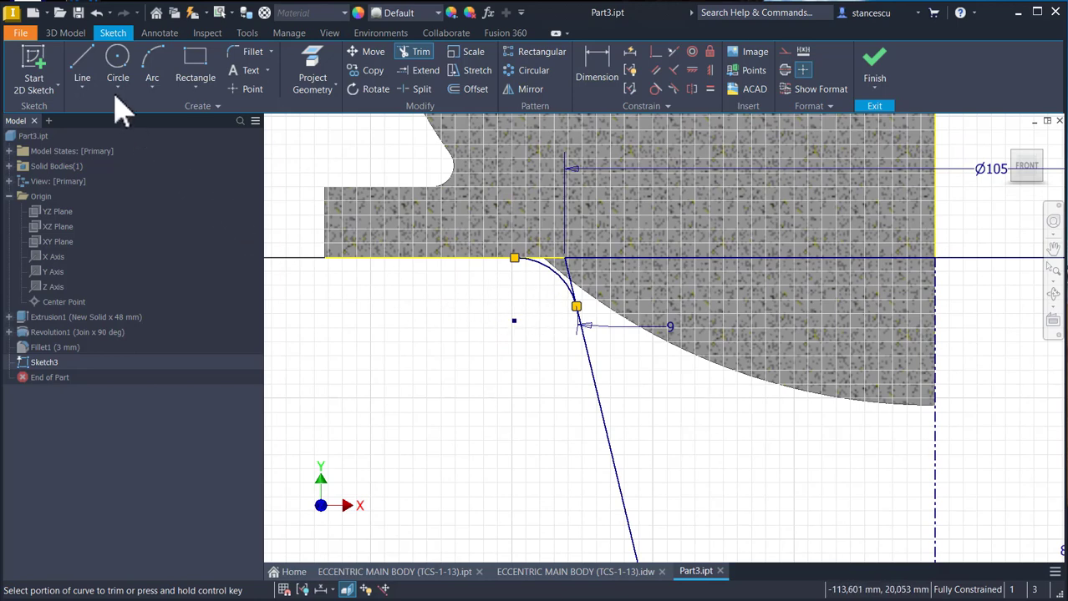
left_click(82, 63)
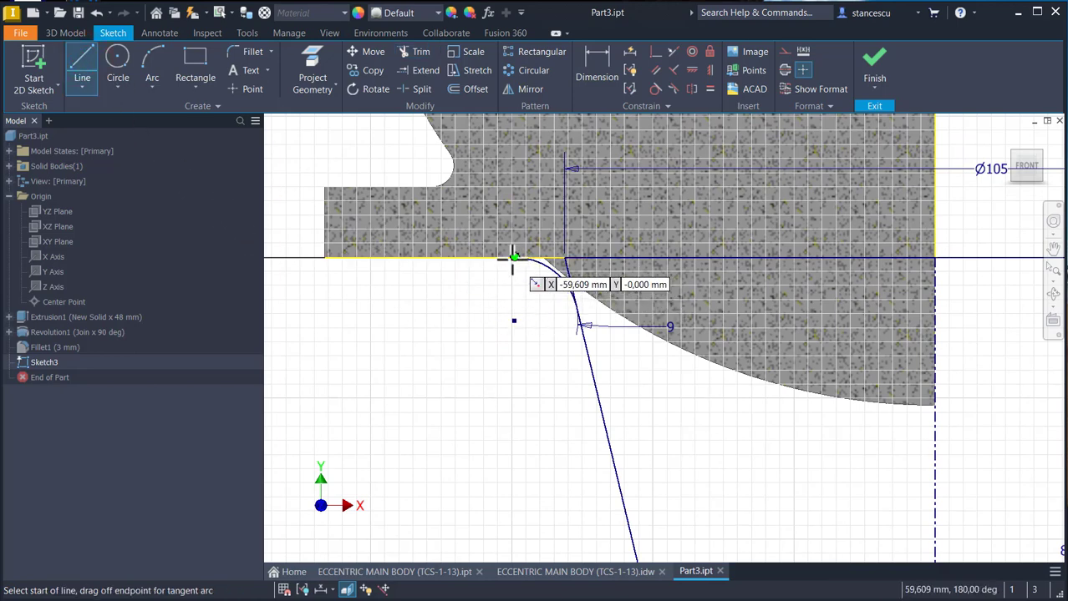
left_click(511, 258)
double_click(564, 258)
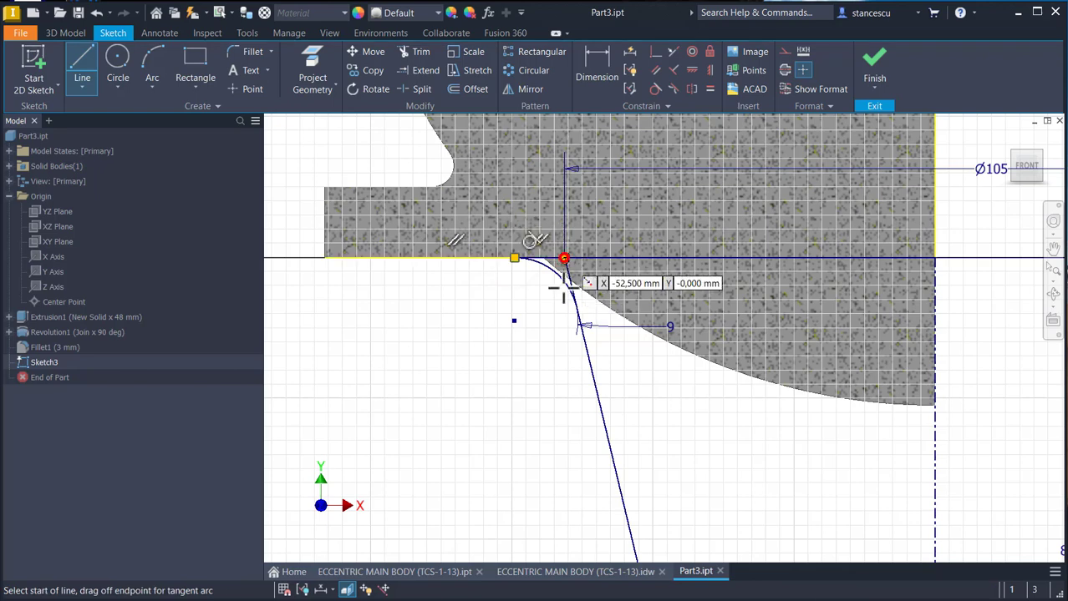
- Reposition the 9 mm radius dimension so it sits between the arc and its center point
key("Escape")
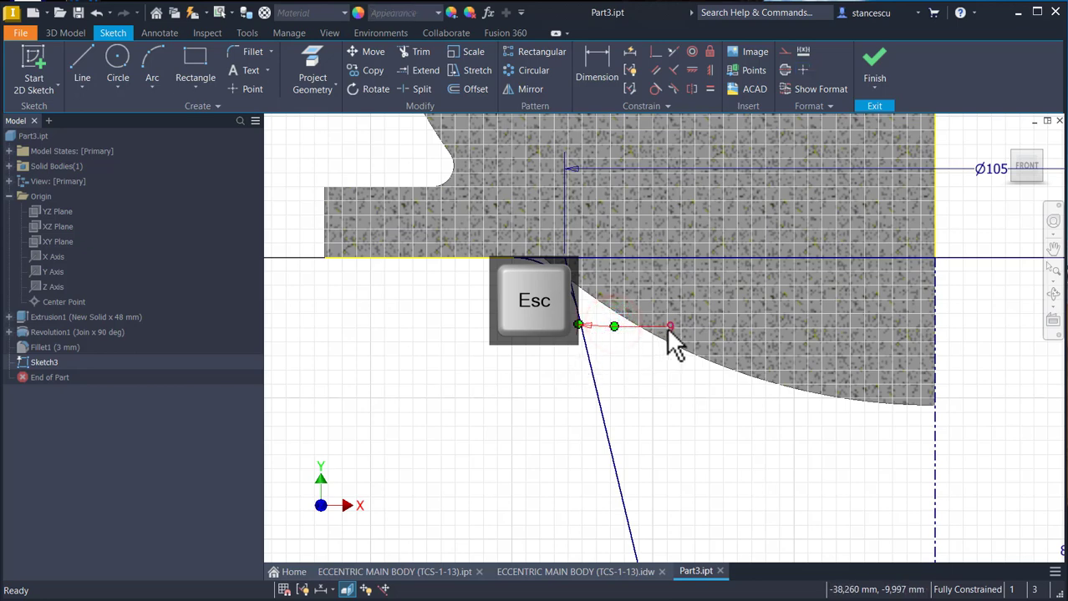
left_click(665, 389)
left_click_drag(667, 327, 543, 304)
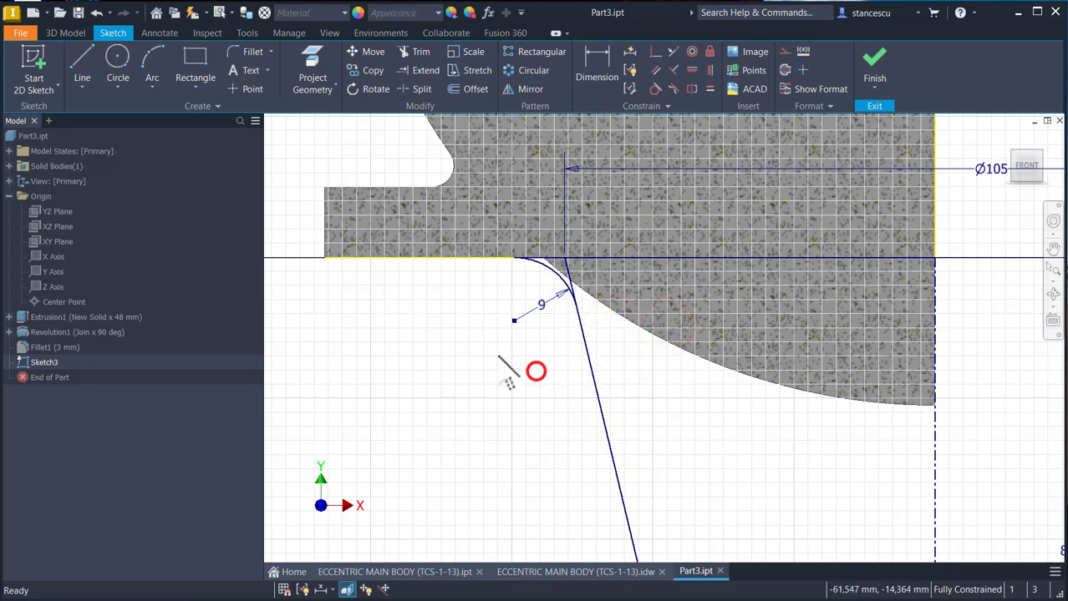
- Split the slanted line at the arc's lower tangent point and convert its short upper piece to construction geometry
left_click(416, 88)
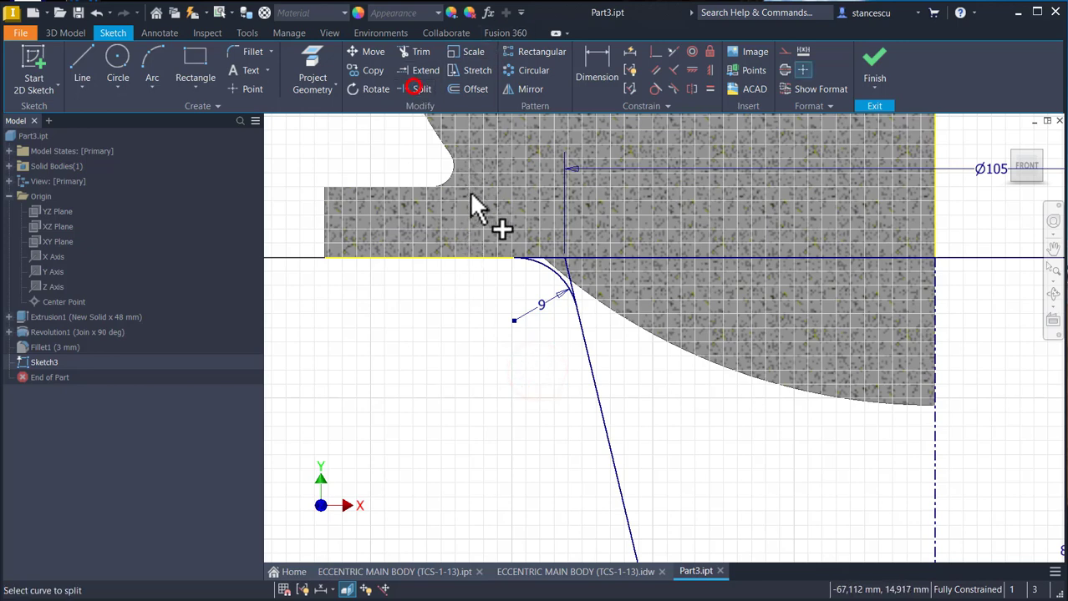
left_click(577, 316)
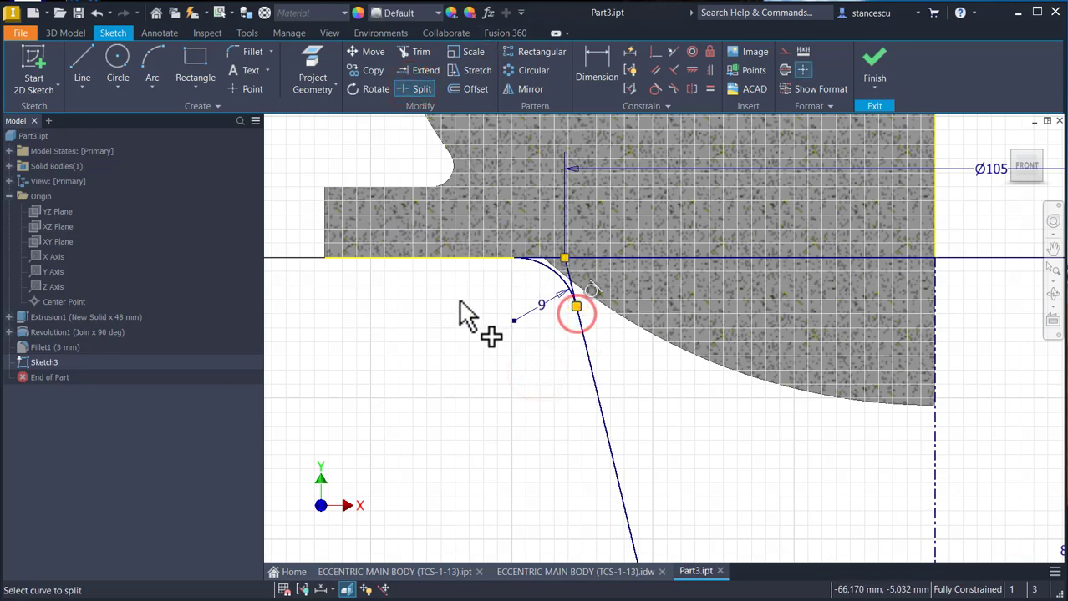
key("Escape")
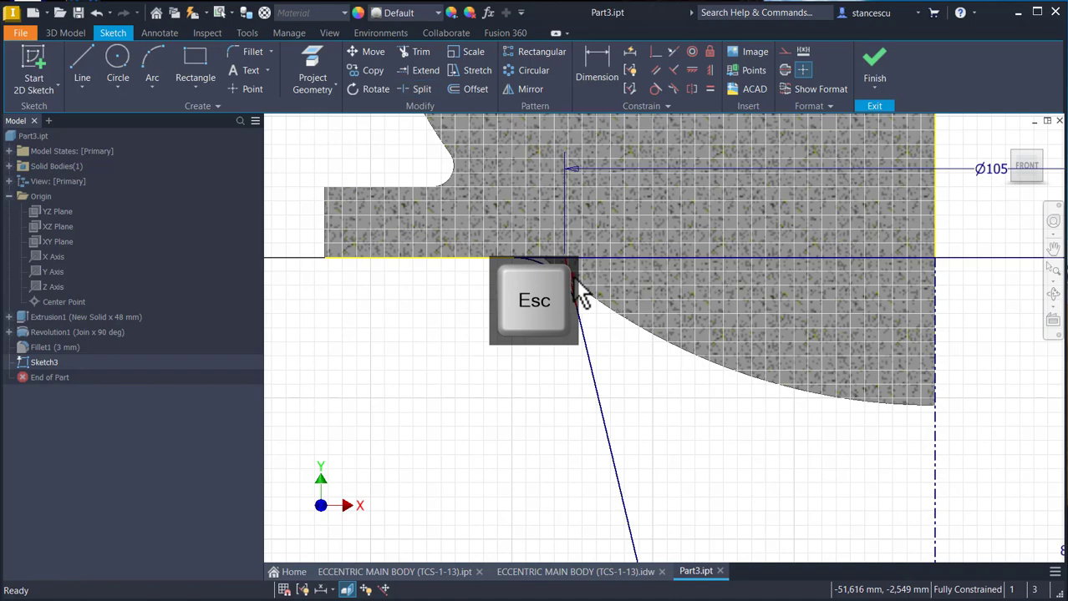
left_click(785, 51)
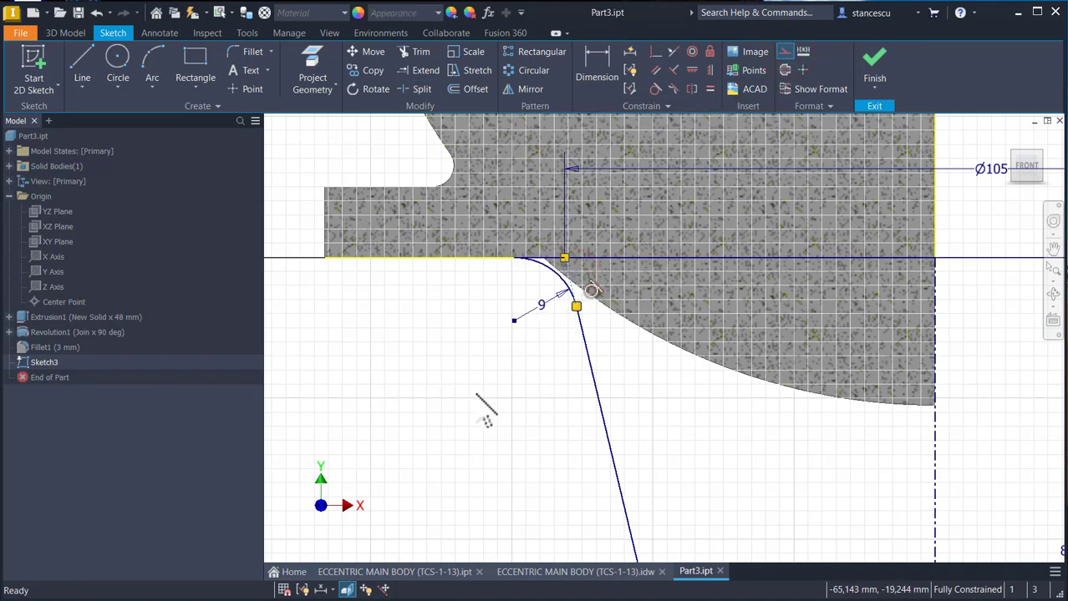
- Try to fillet the profile's lower corner between the slanted and bottom lines with a 9 mm radius
scroll(487, 384, "down", 5)
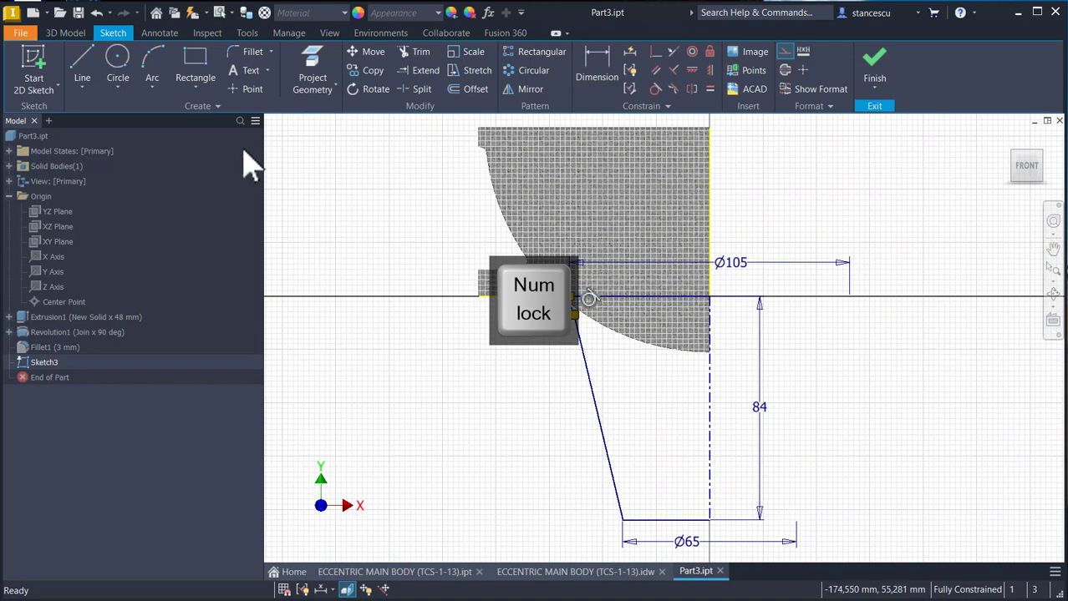
left_click(244, 52)
left_click(253, 48)
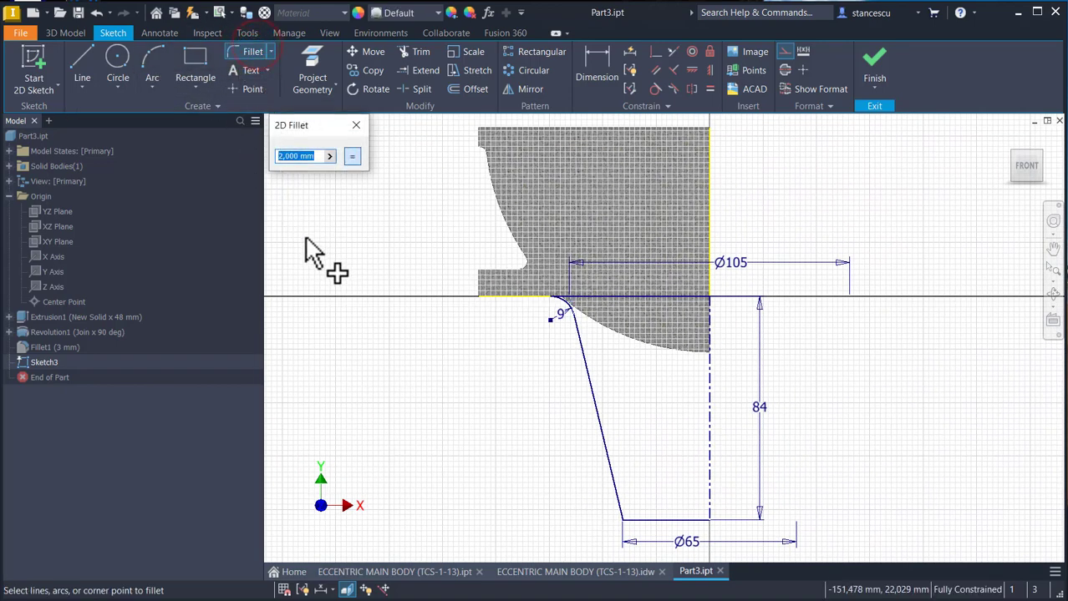
type("9")
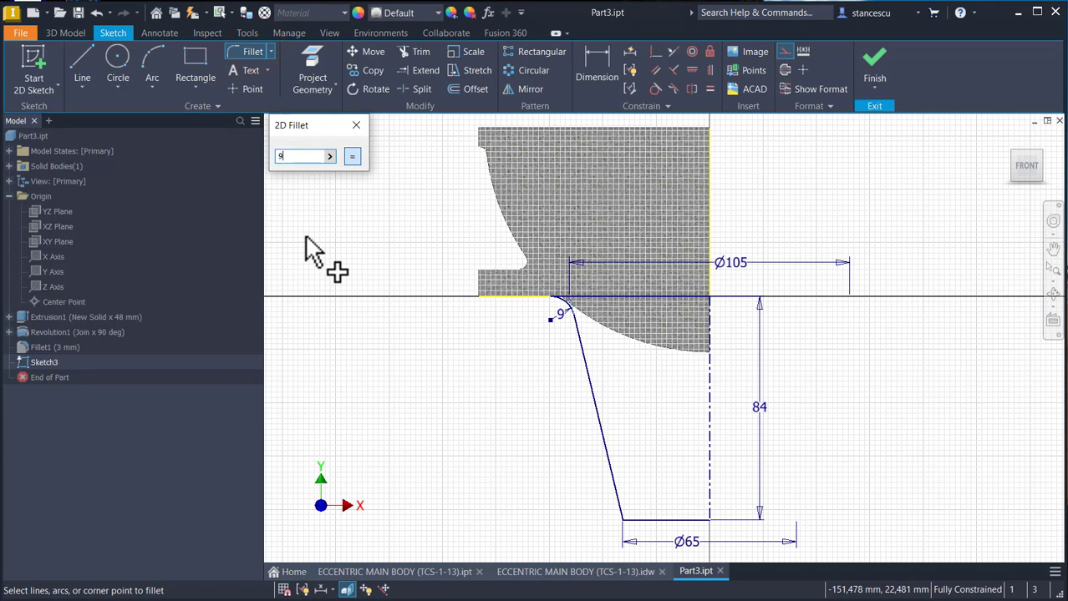
left_click(647, 521)
left_click(618, 506)
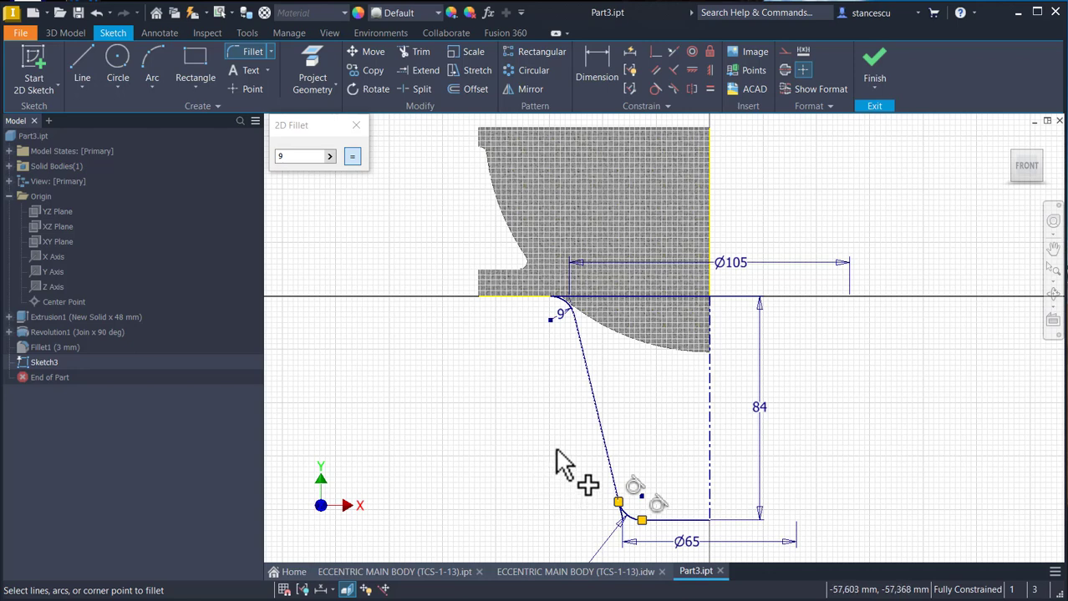
key("Escape")
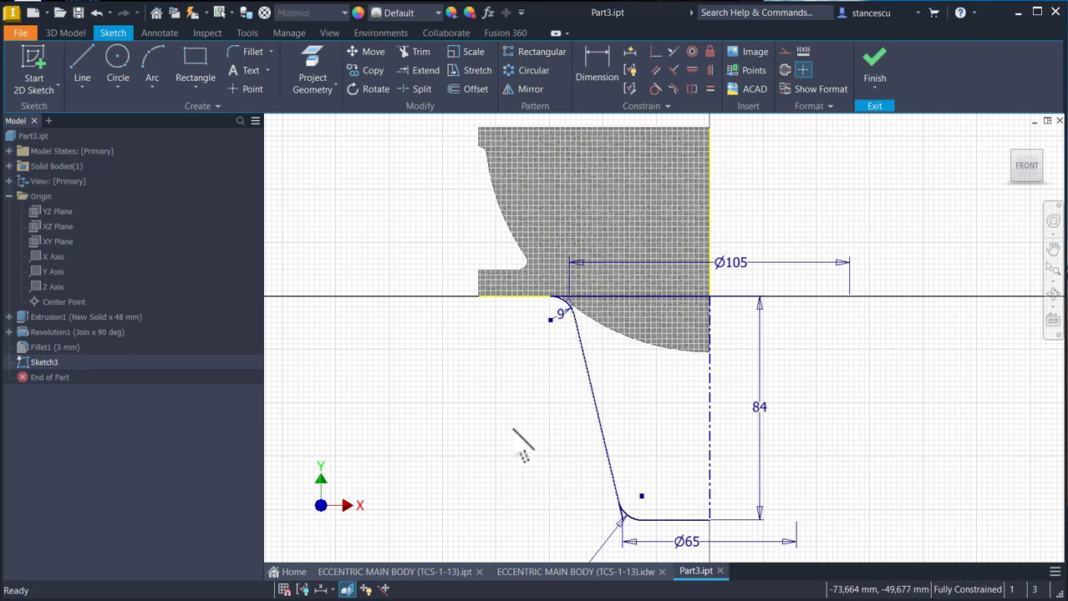
key("ctrl+z")
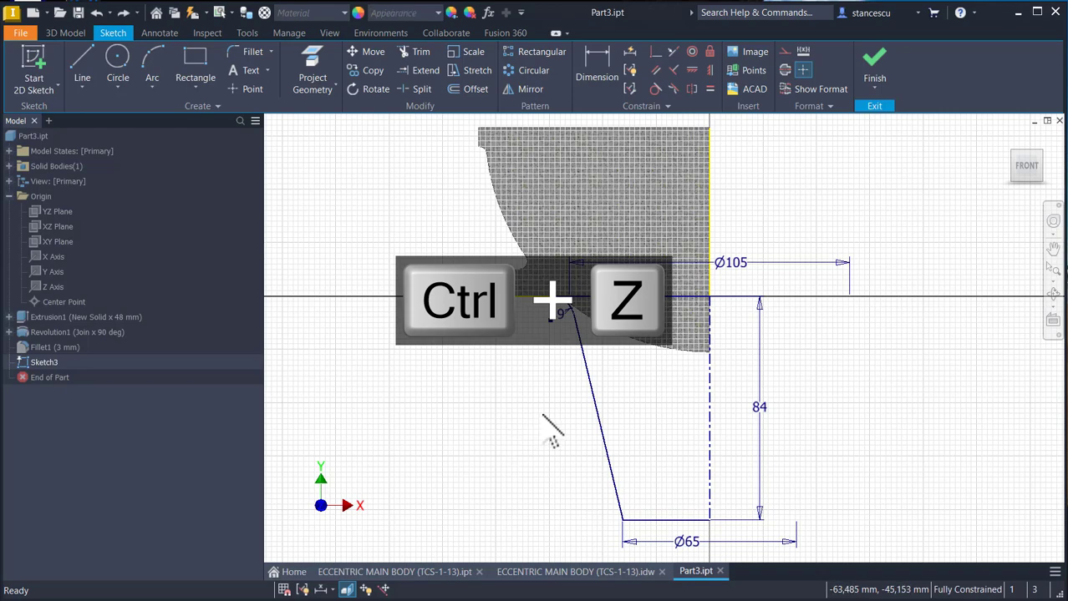
- Fillet the corner between the slanted line and the profile's bottom line with a 9 mm radius
scroll(585, 330, "up", 3)
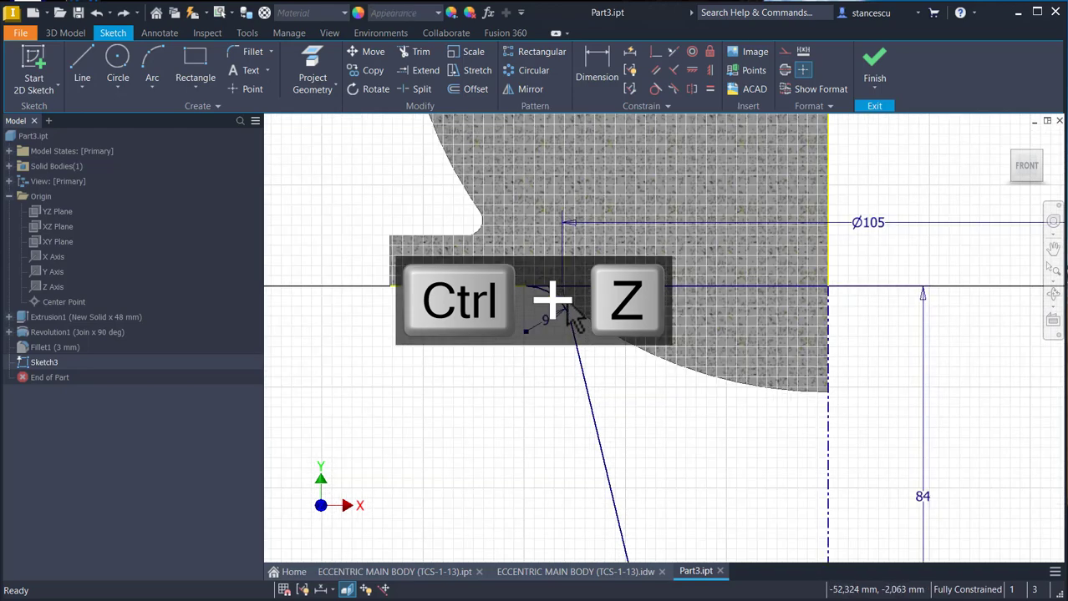
scroll(620, 396, "down", 2)
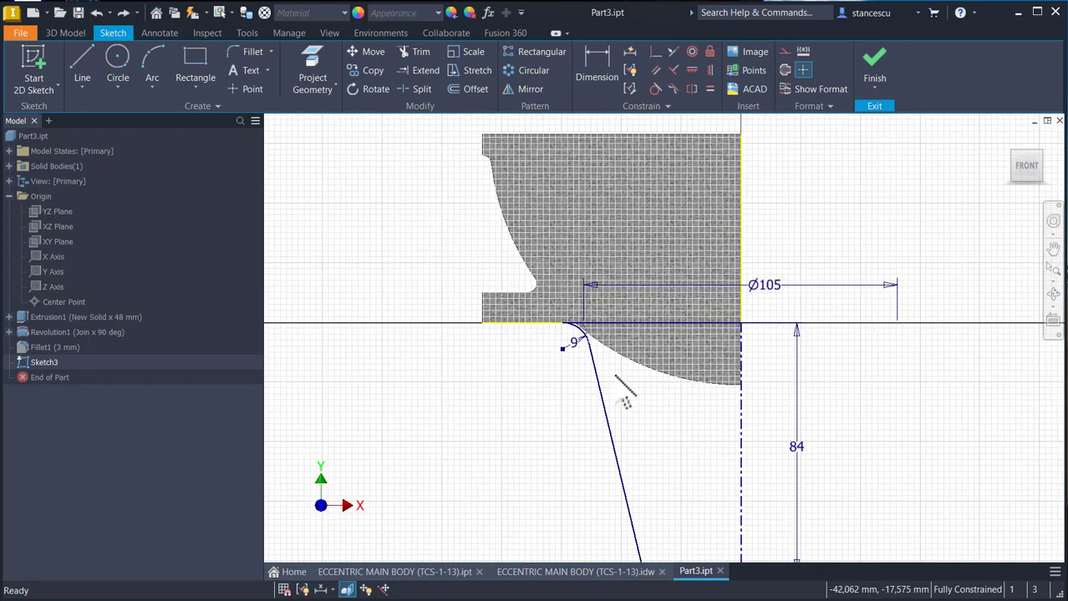
middle_click_drag(643, 409, 577, 257)
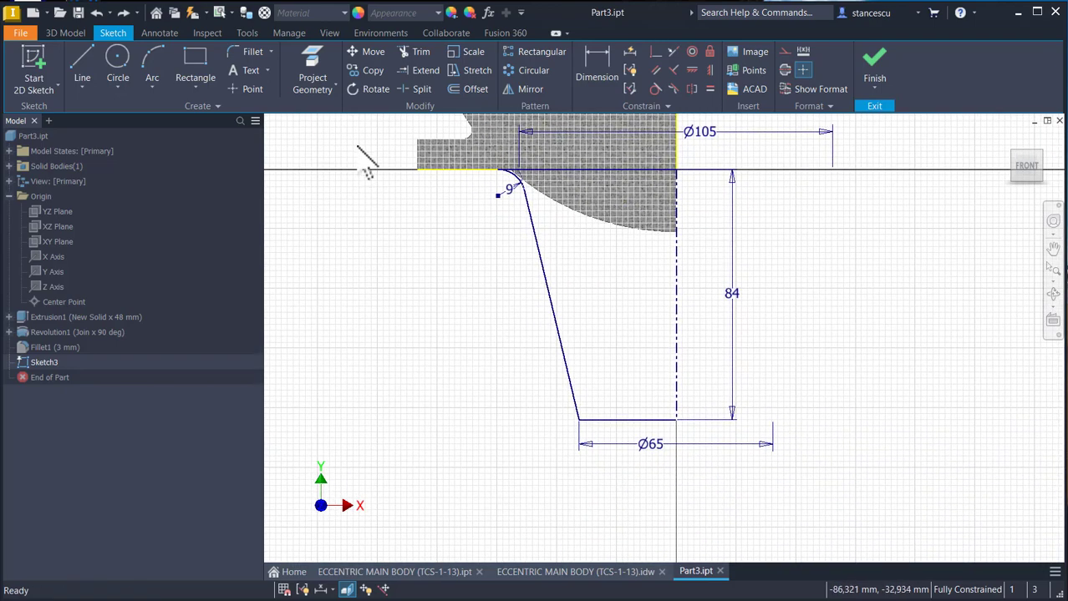
left_click(247, 53)
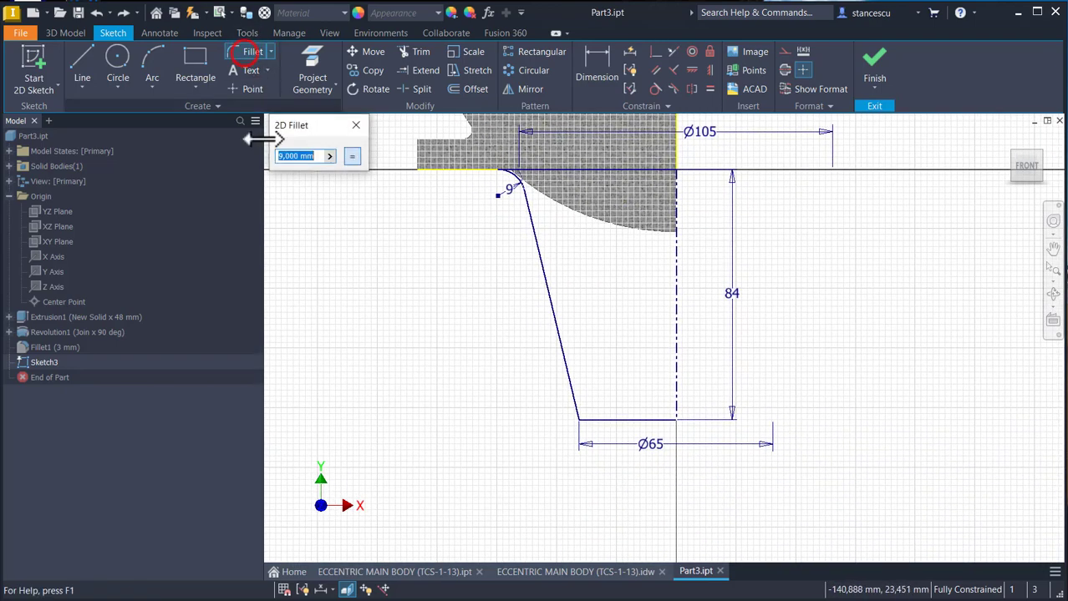
left_click(612, 420)
left_click(571, 389)
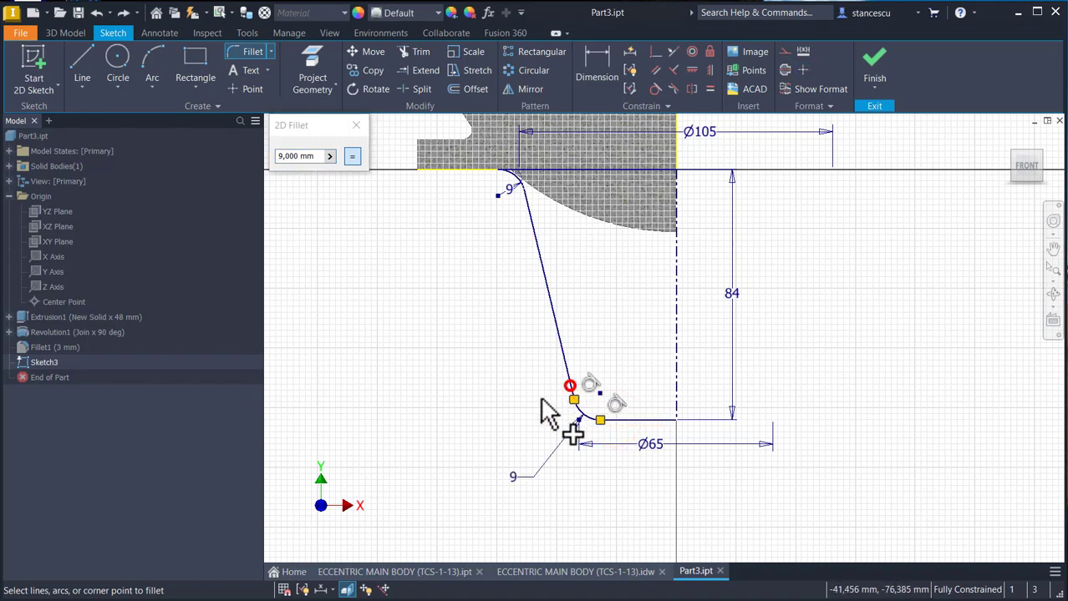
key("Num_Lock")
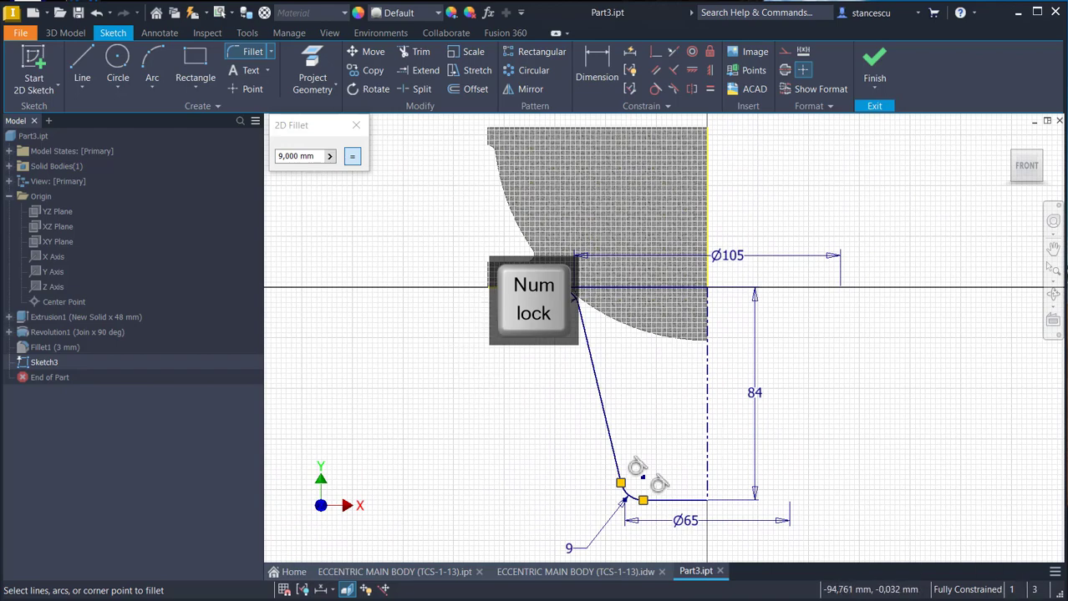
- Finish the sketch and revolve the profile a full 360° about the centerline, joined to the existing solid
left_click(875, 67)
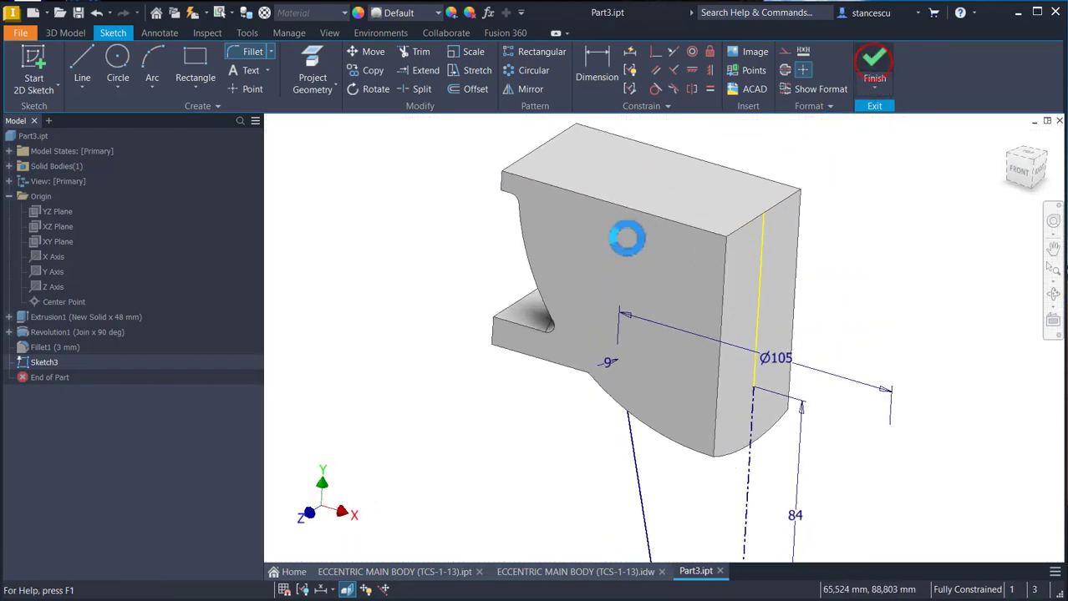
left_click(119, 67)
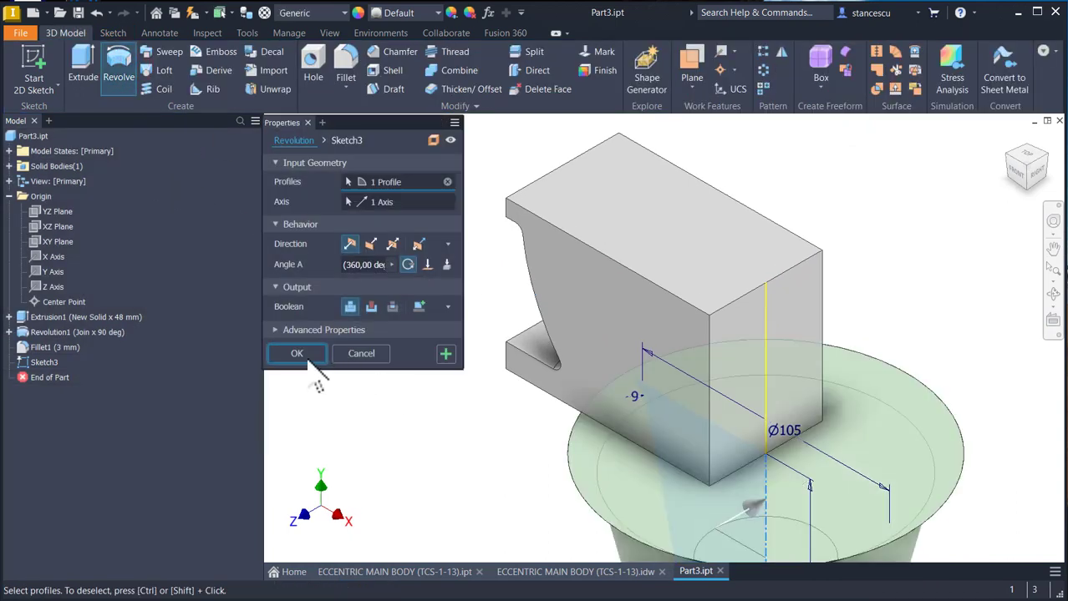
left_click(305, 354)
key("F6")
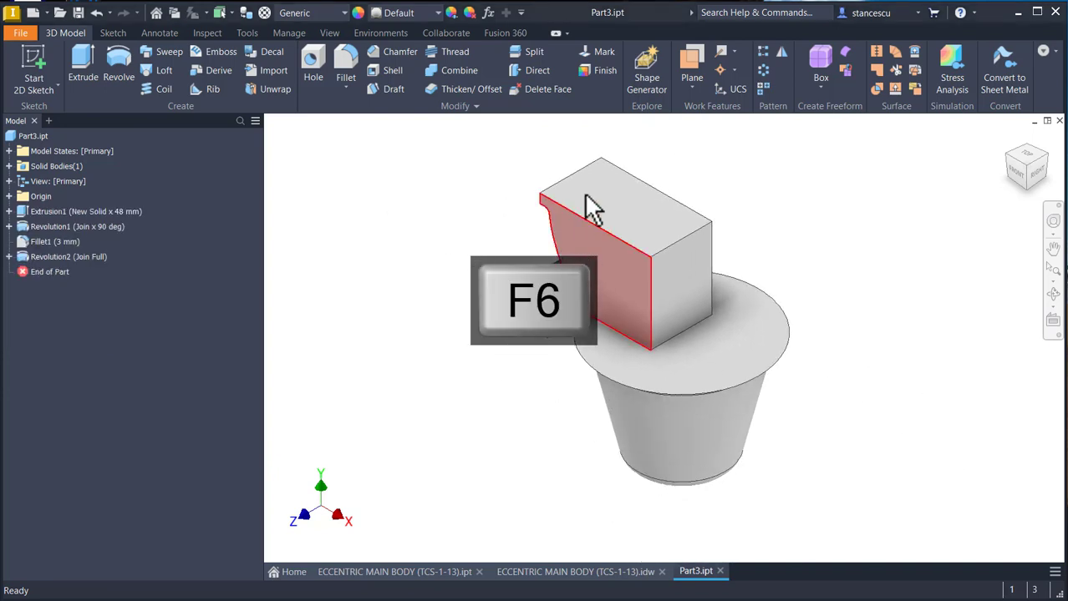
- Create a work plane offset 0 mm from the upper block's flat front face
left_click(691, 60)
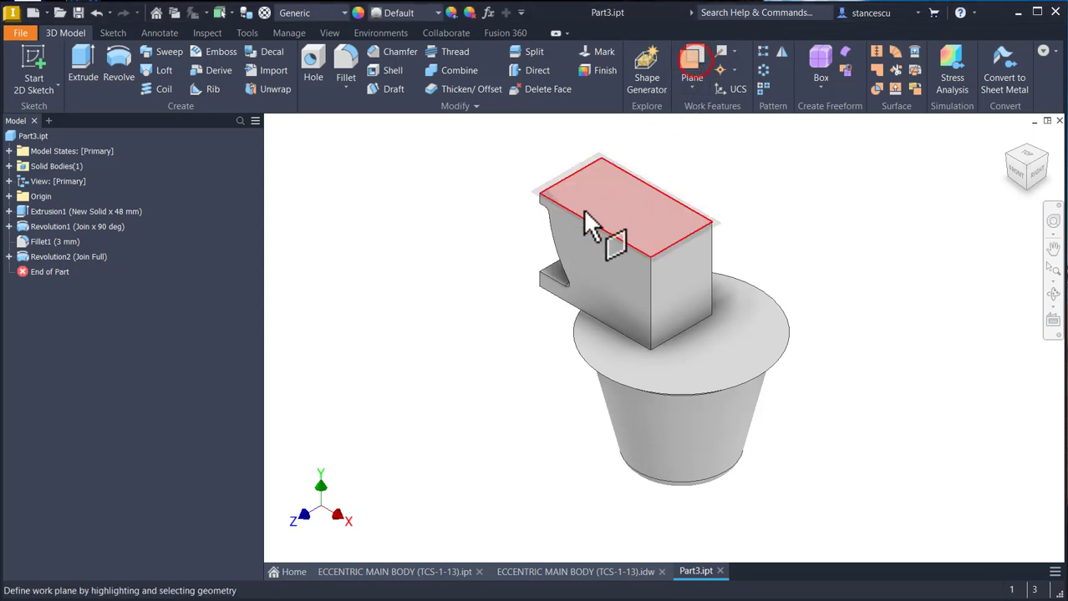
left_click(568, 261)
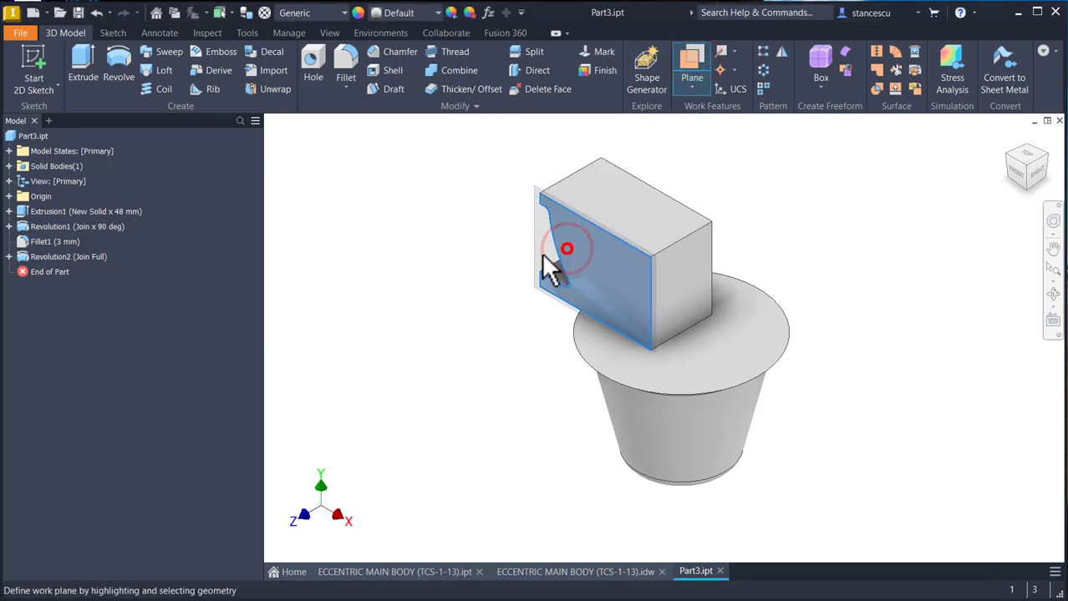
left_click_drag(548, 267, 493, 281)
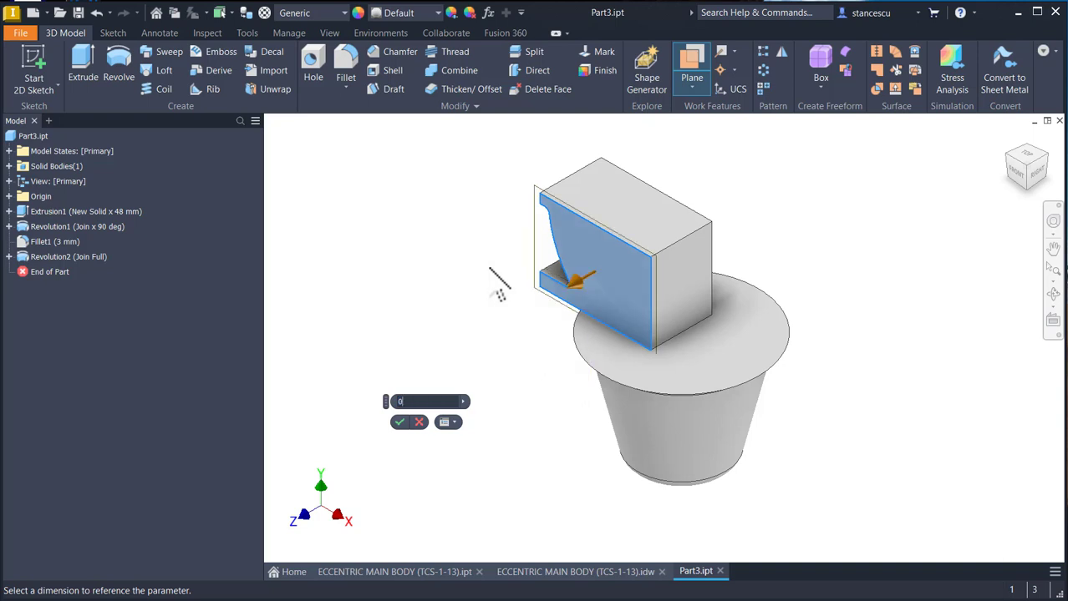
key("Return")
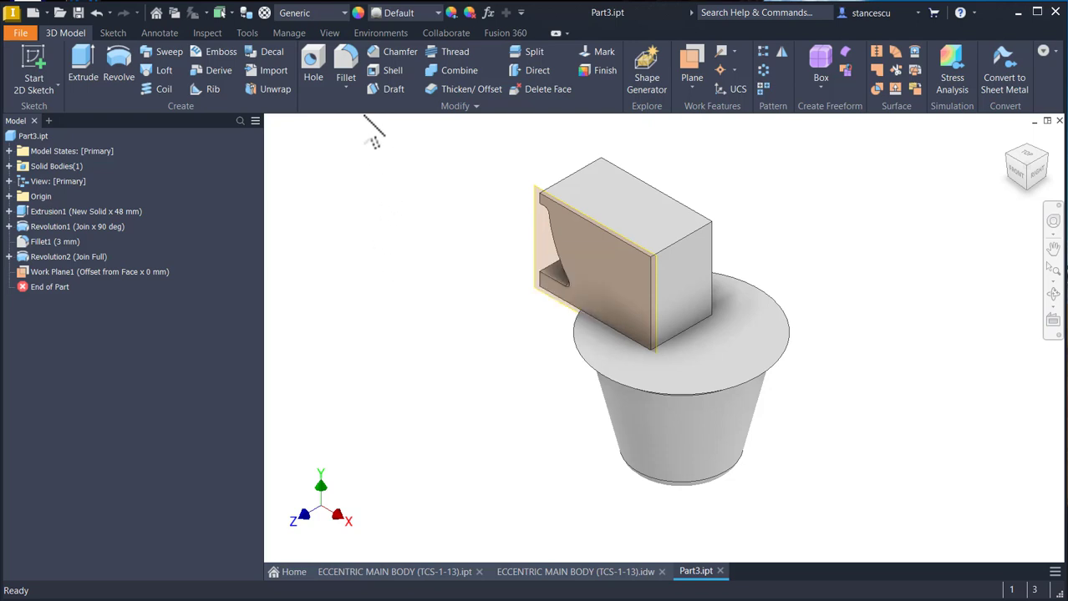
- Split the solid with the work plane, trimming away the portion in front of the block's face, and hide the plane
left_click(533, 51)
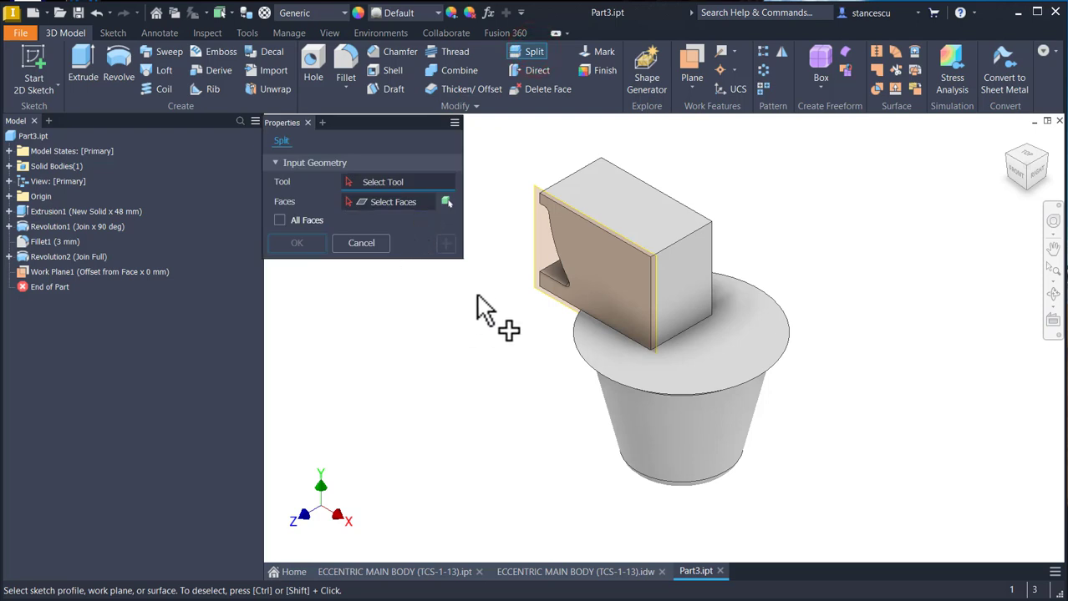
left_click(539, 264)
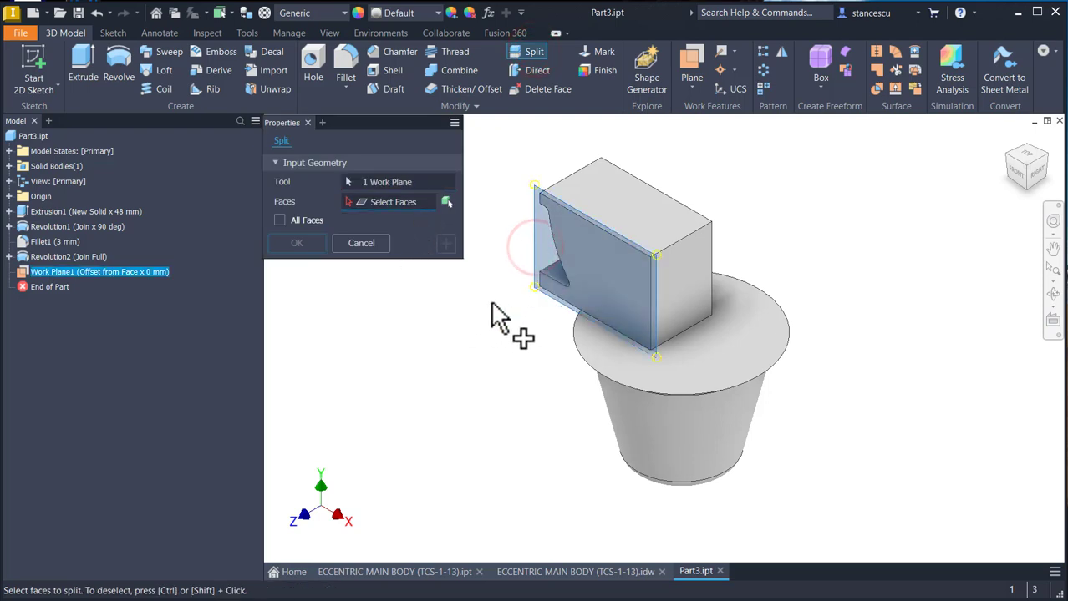
left_click(444, 202)
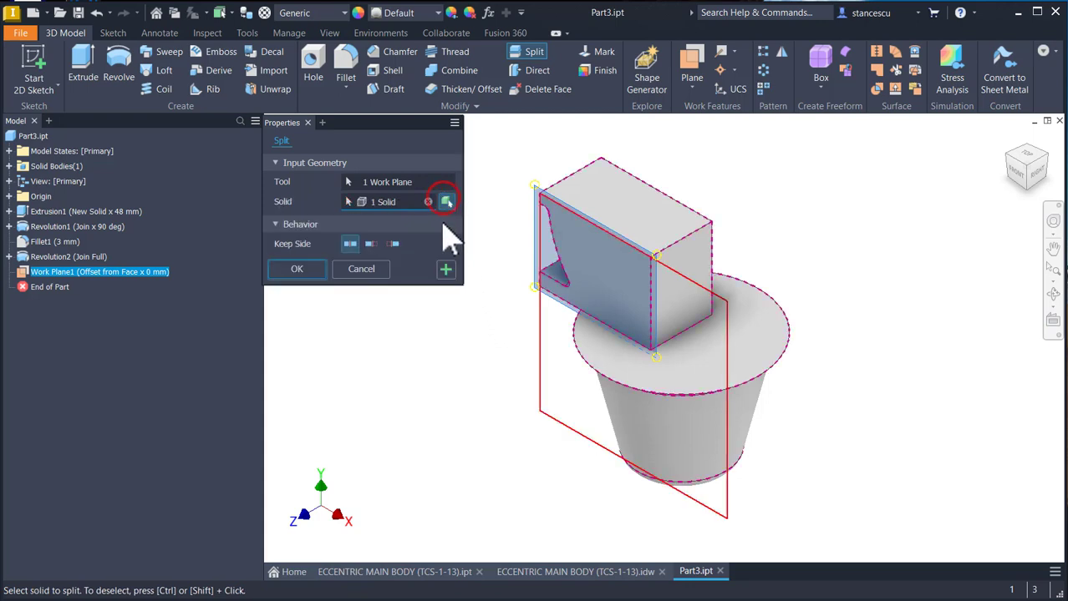
left_click(393, 243)
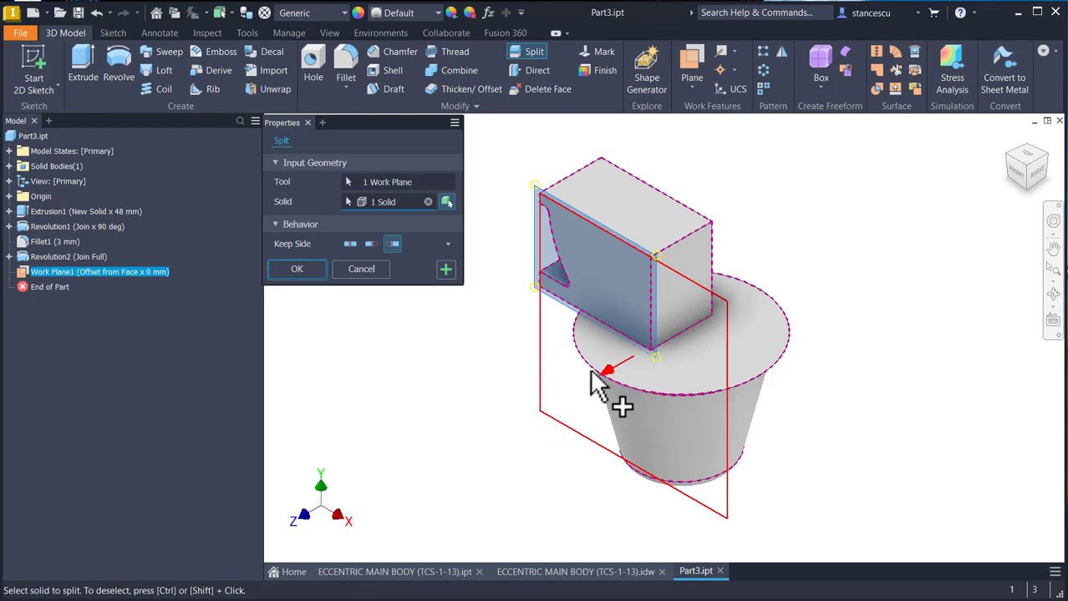
left_click(297, 269)
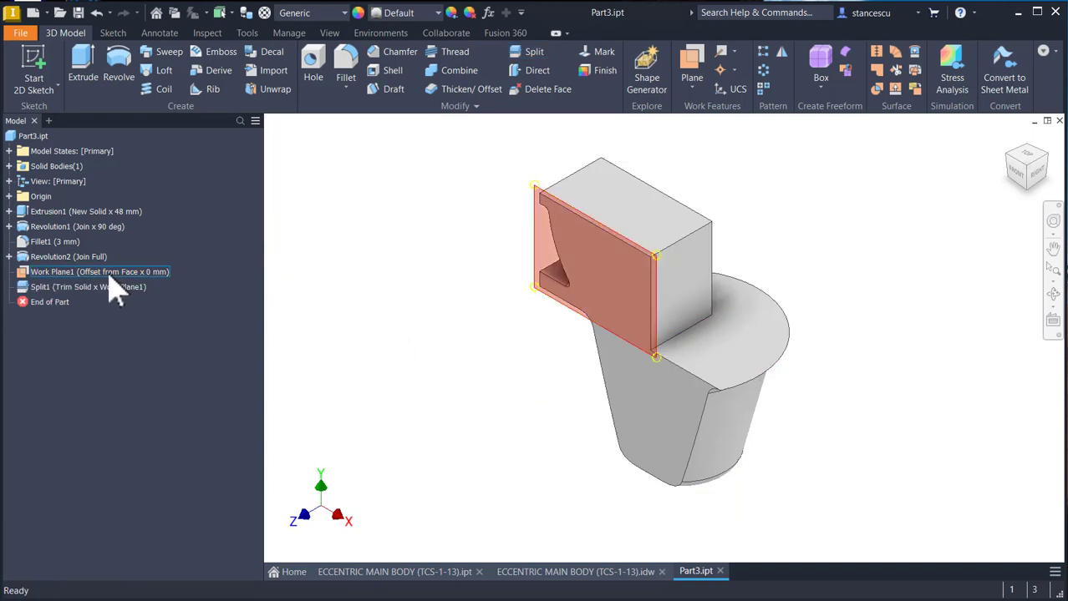
right_click(74, 275)
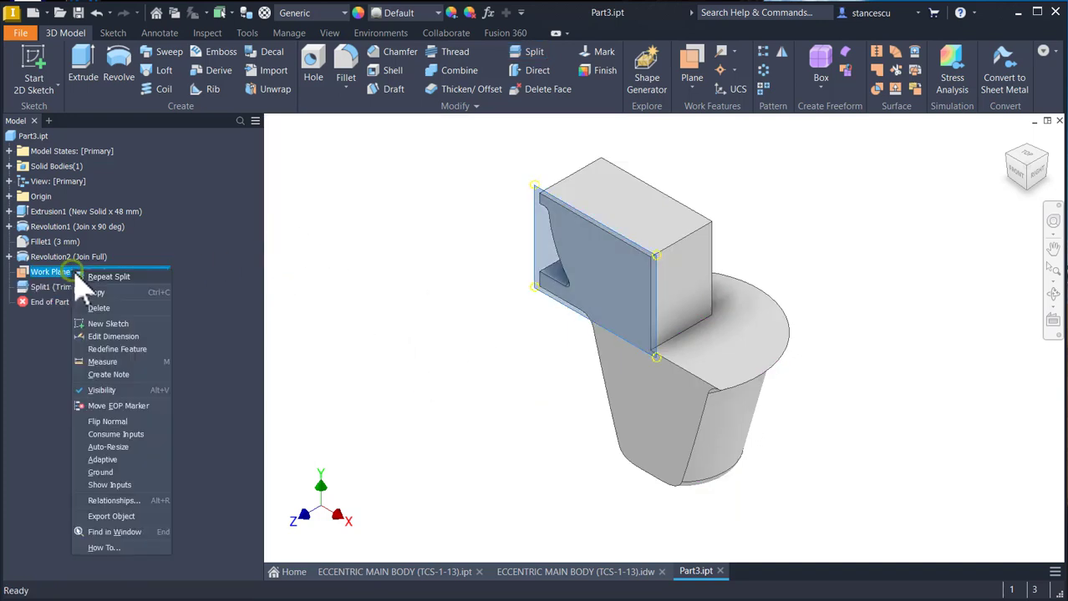
left_click(107, 393)
- Mirror the split feature about the XY origin plane so the lower body is trimmed flat on its opposite side
left_click(781, 52)
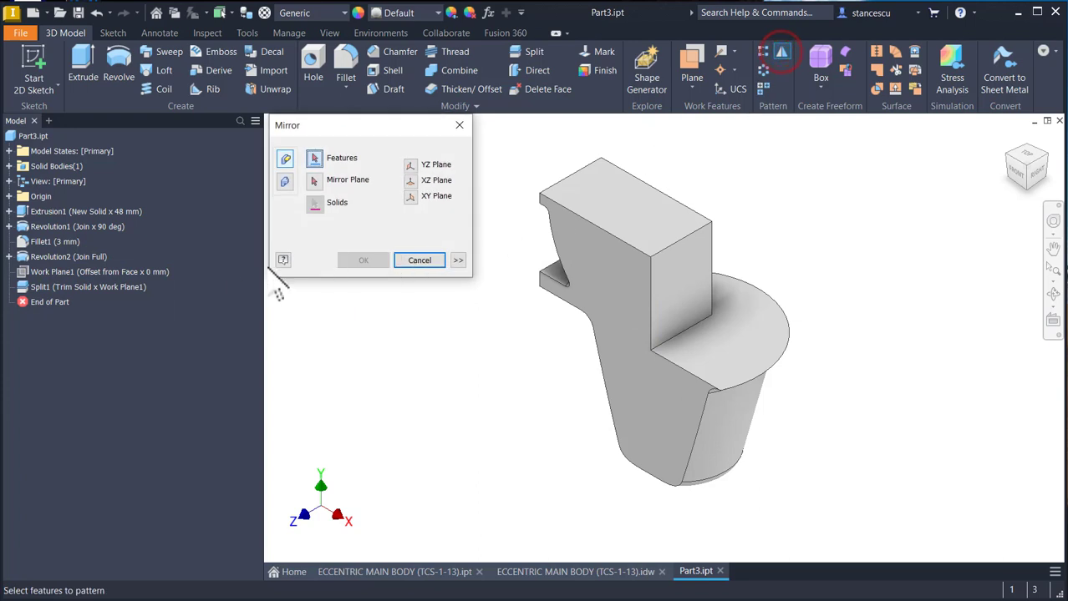
left_click(59, 286)
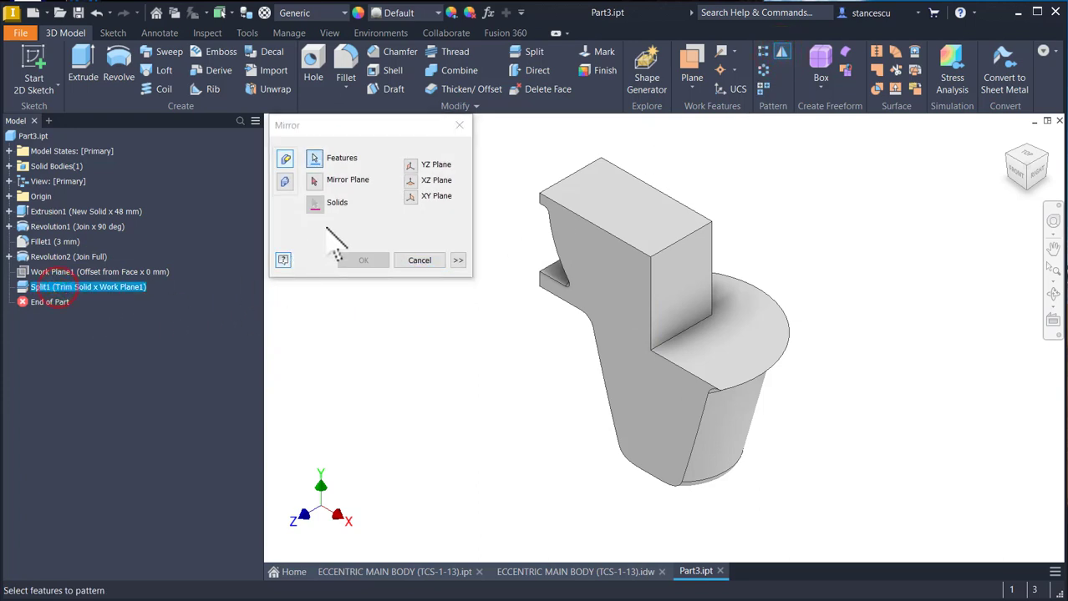
left_click(314, 181)
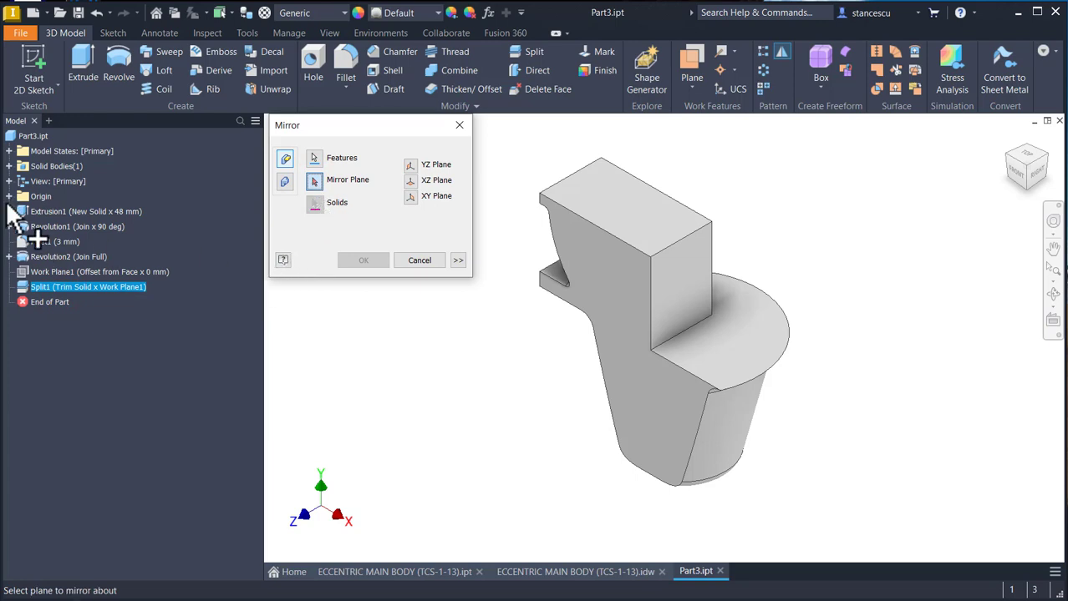
left_click(9, 197)
left_click(42, 242)
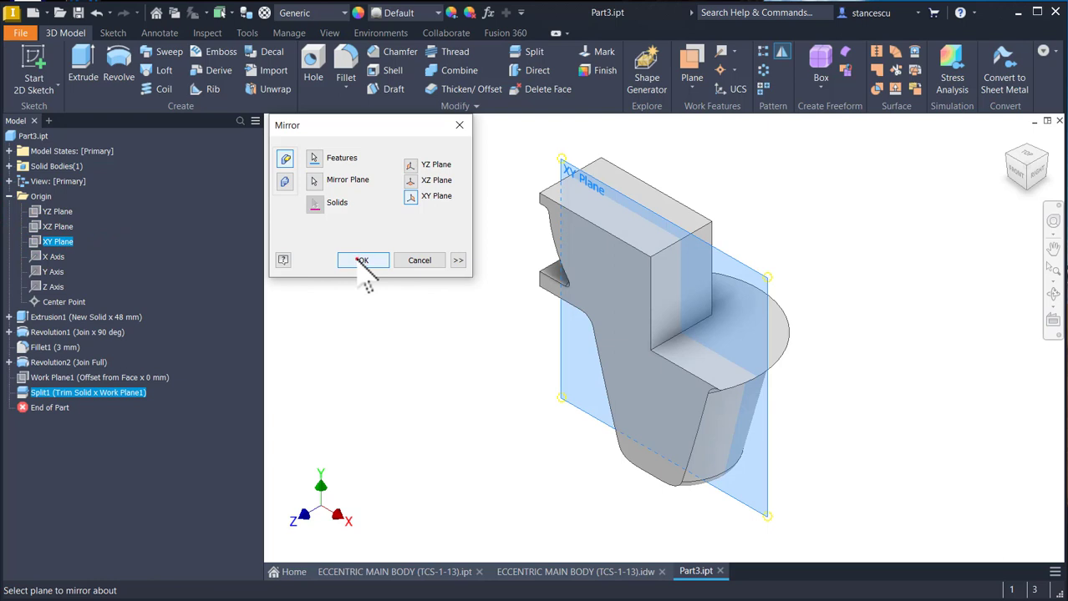
left_click(359, 260)
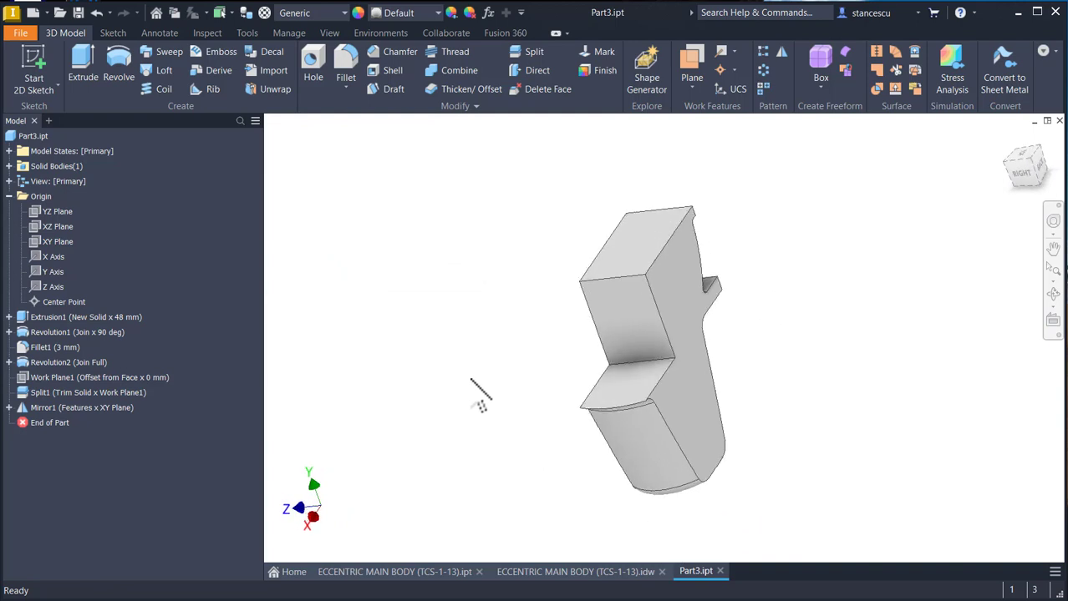
- Start a sketch on the upper block's top face and consult the ECCENTRIC MAIN BODY (TCS-1-13) drawing for the bore dimensions
key("F6")
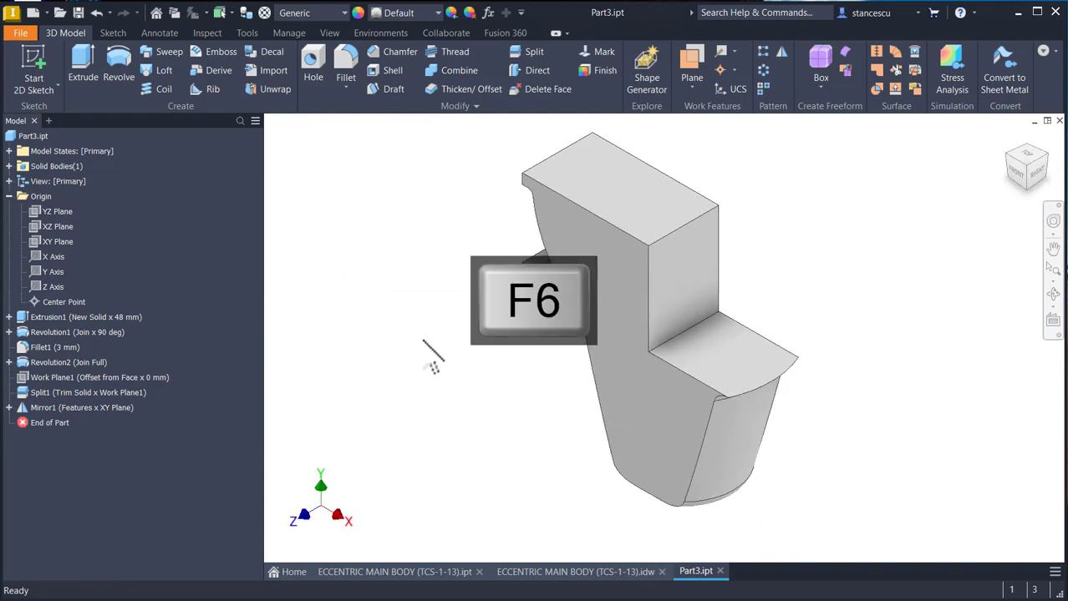
left_click(593, 191)
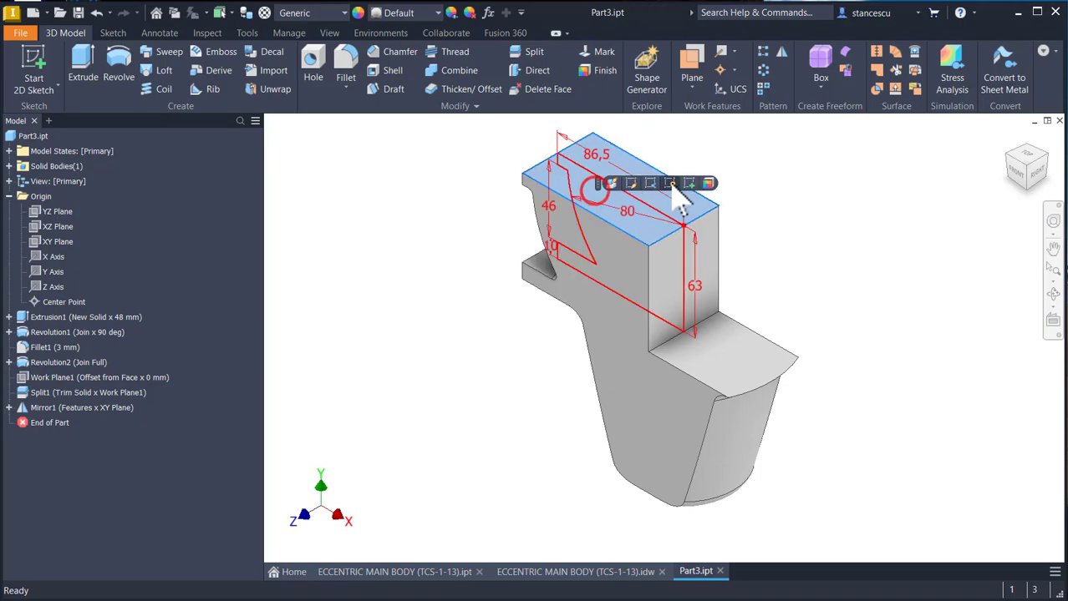
left_click(685, 185)
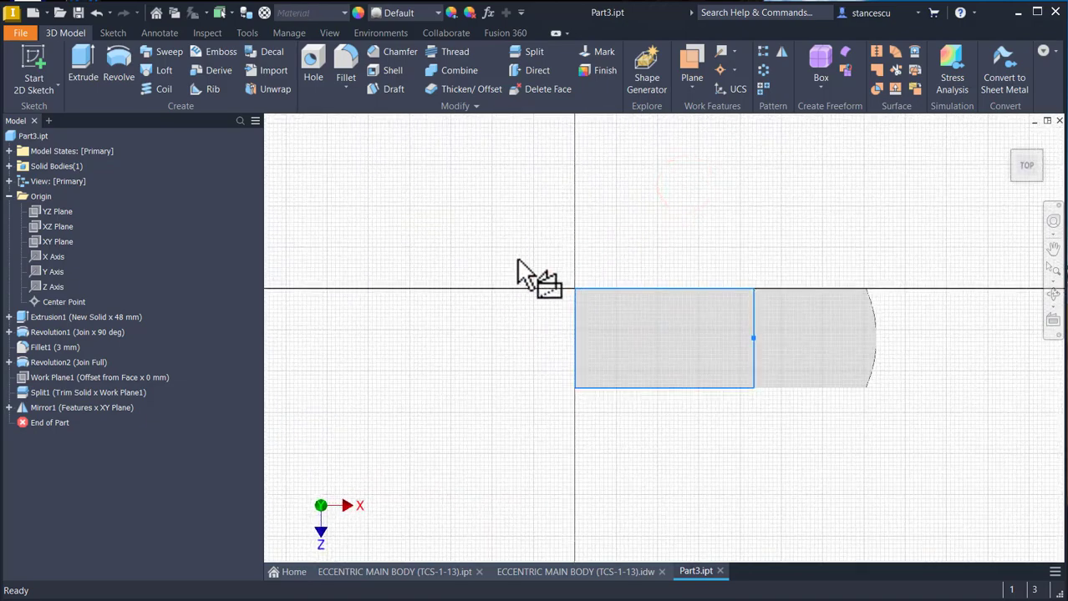
left_click(554, 572)
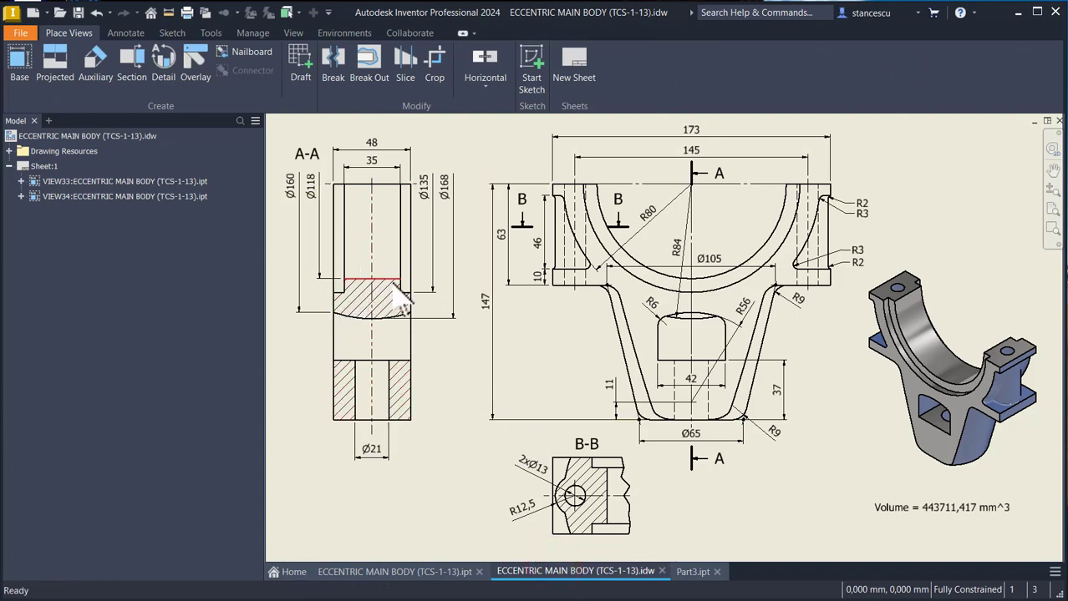
left_click(684, 573)
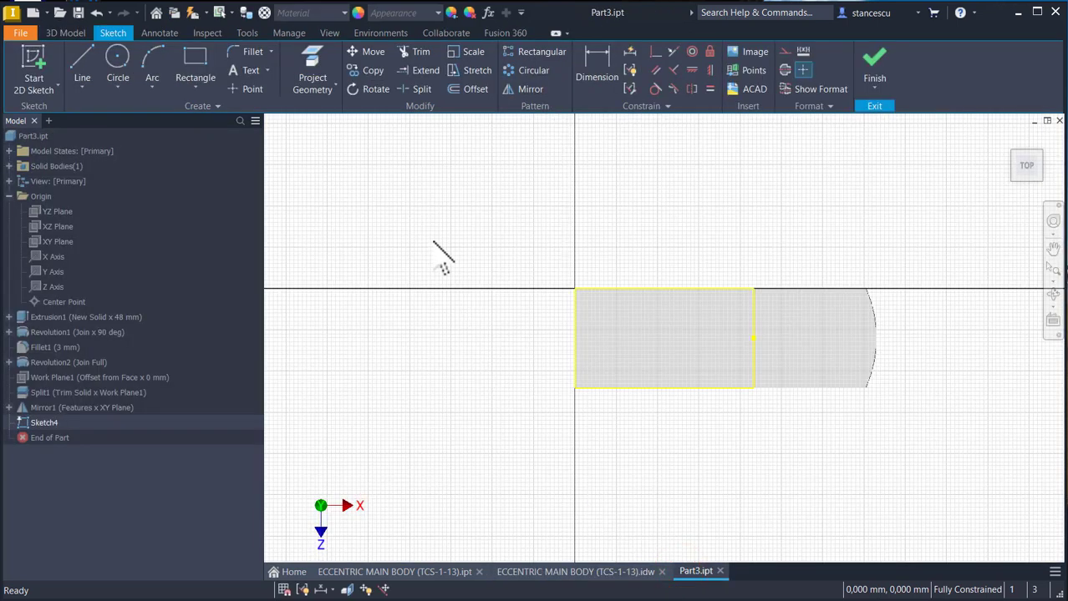
- Draw a five-line stepped profile across the top face, about 22 mm from its outer end, with the middle stepping inward about 12.6 mm
left_click(84, 65)
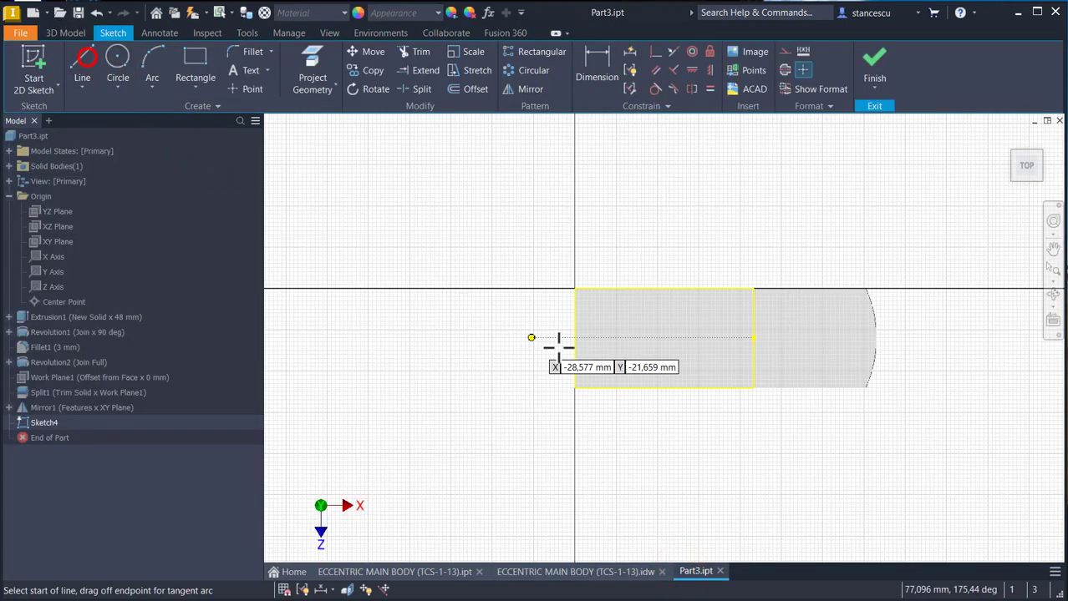
left_click(620, 288)
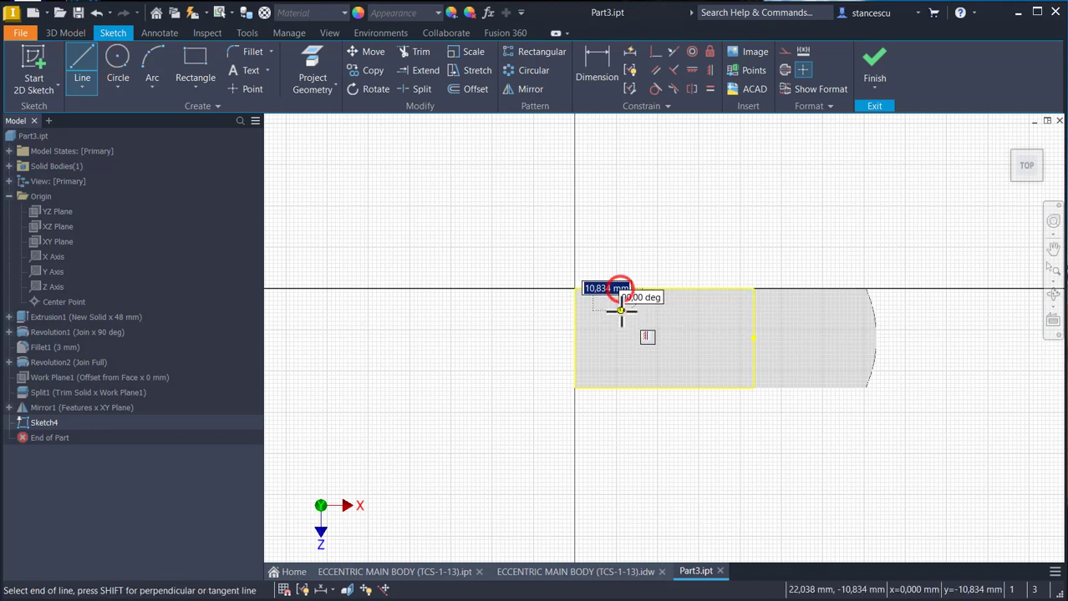
left_click(620, 309)
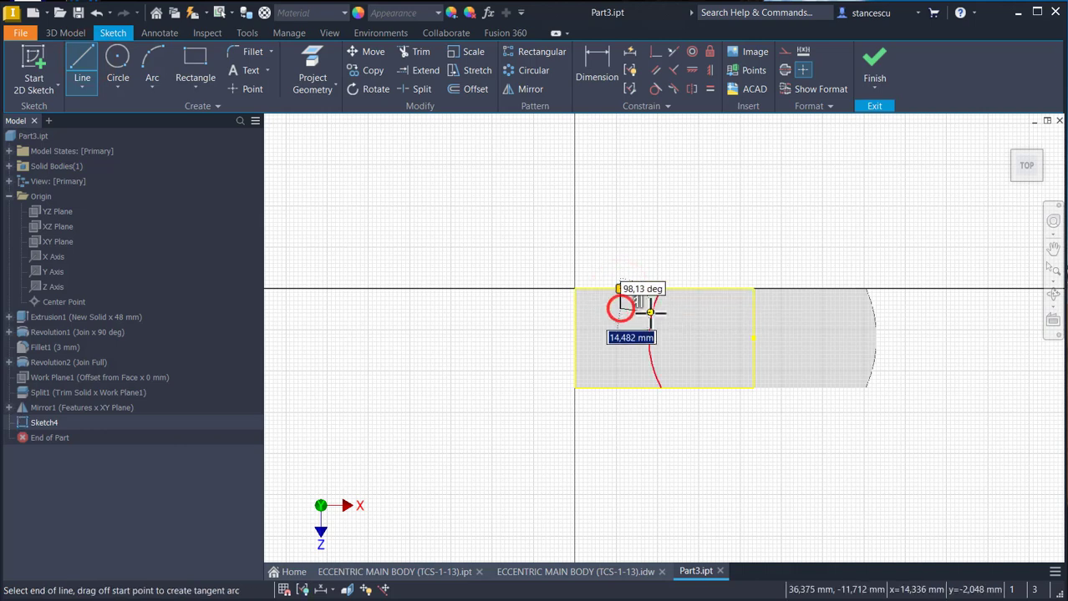
left_click(646, 309)
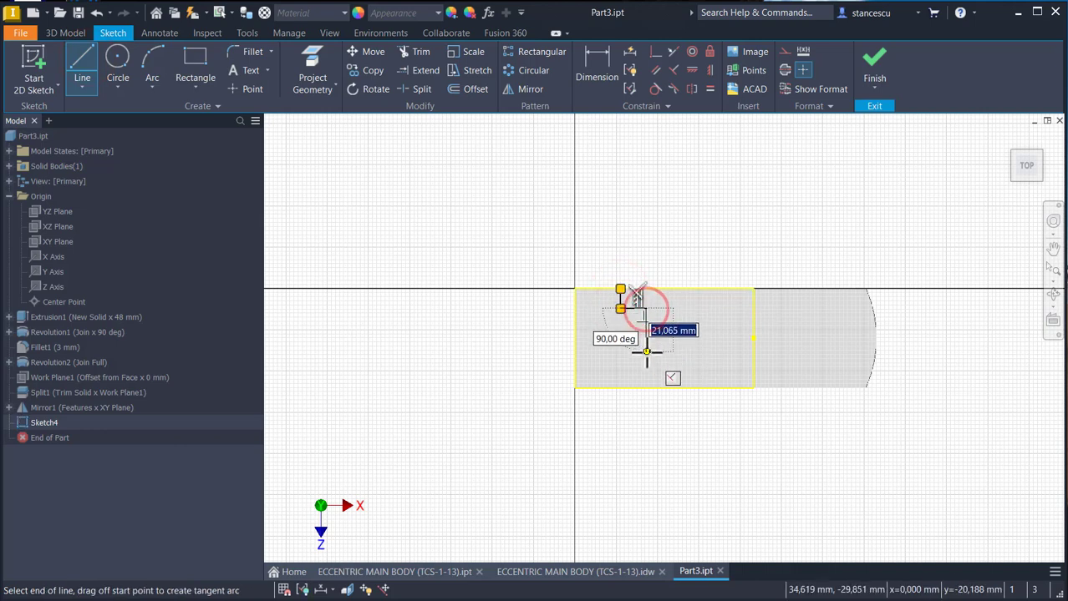
left_click(646, 369)
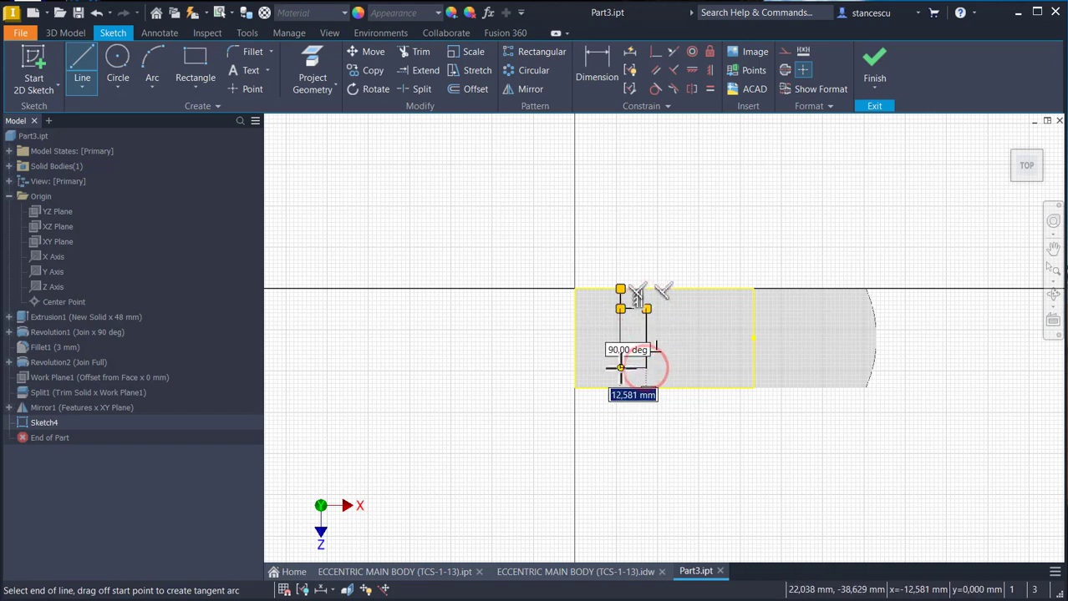
left_click(620, 368)
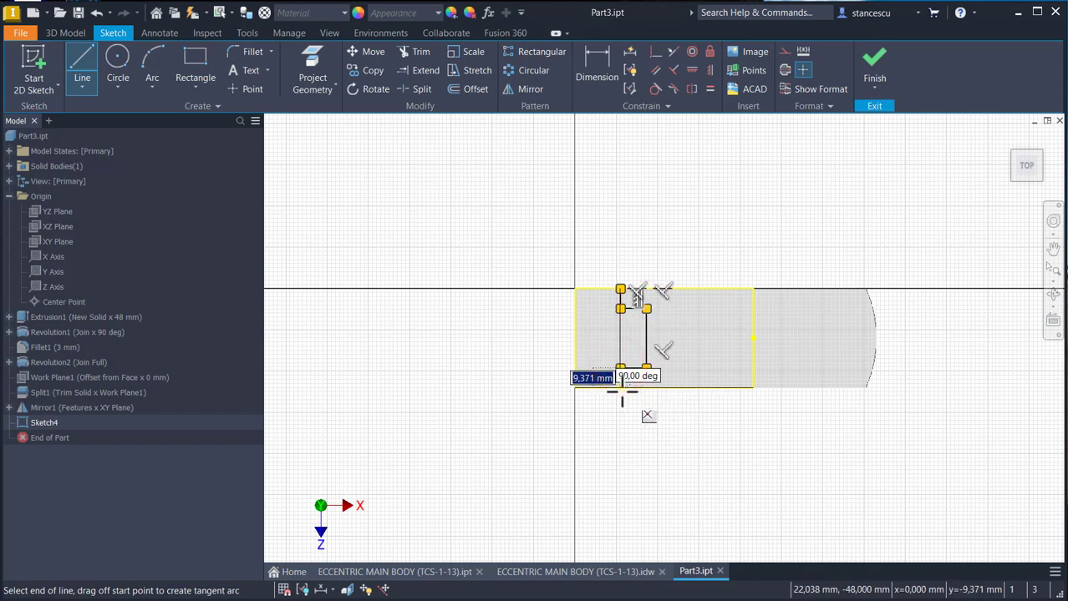
double_click(620, 387)
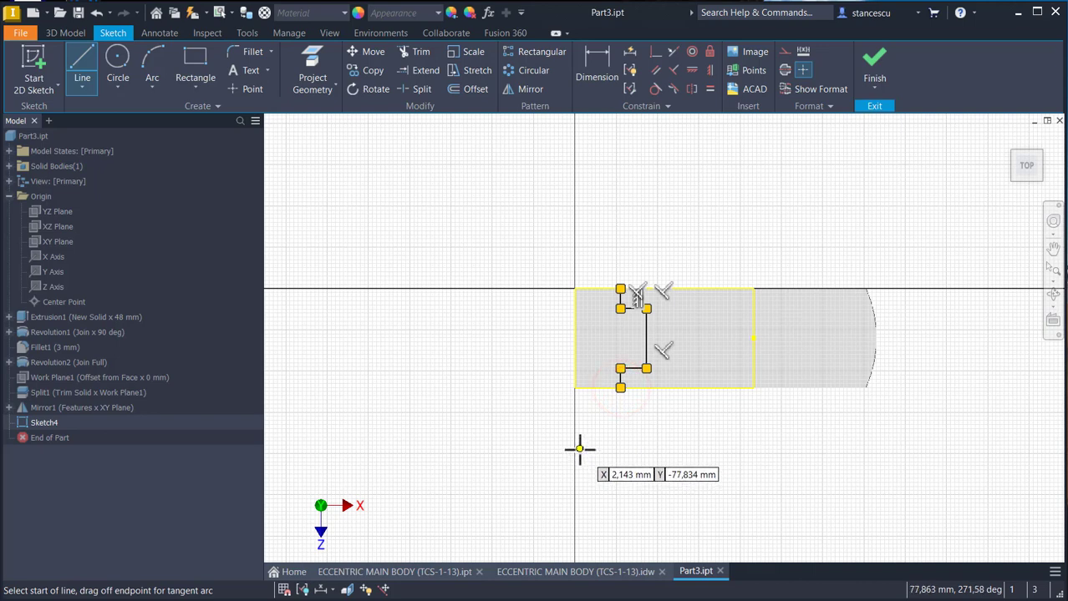
- Make the two short end segments of the stepped profile equal in length
left_click(709, 90)
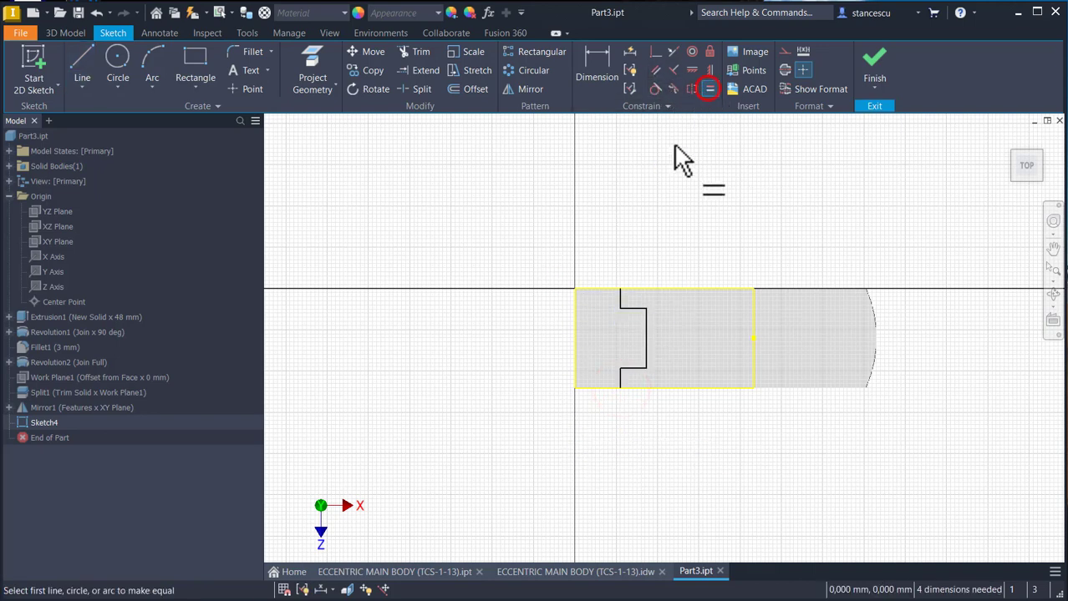
left_click(621, 296)
left_click(623, 378)
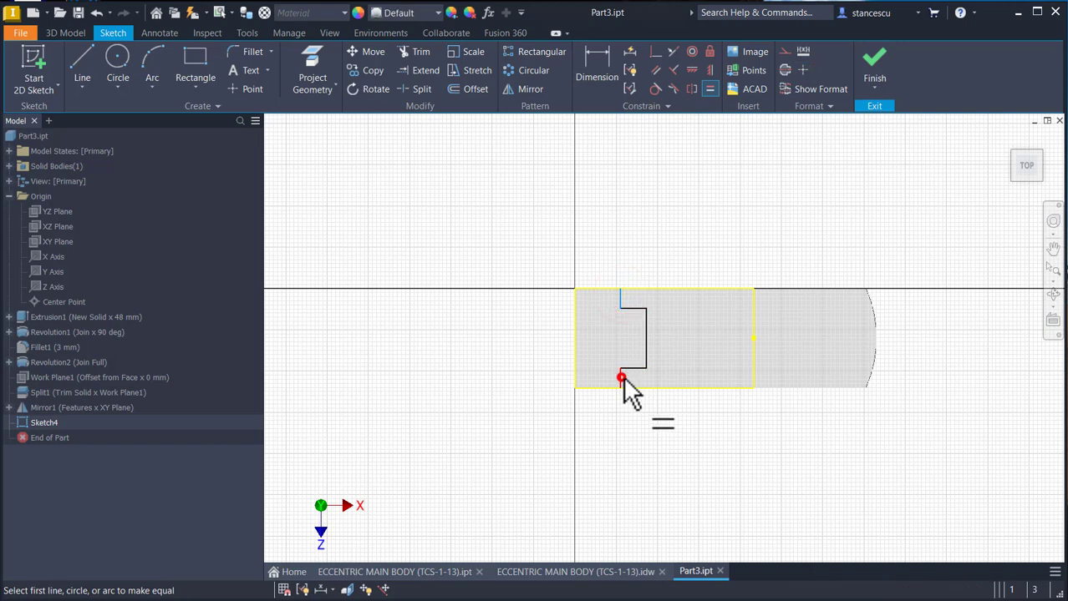
- Dimension the stepped profile's long middle segment to 35 mm
left_click(597, 66)
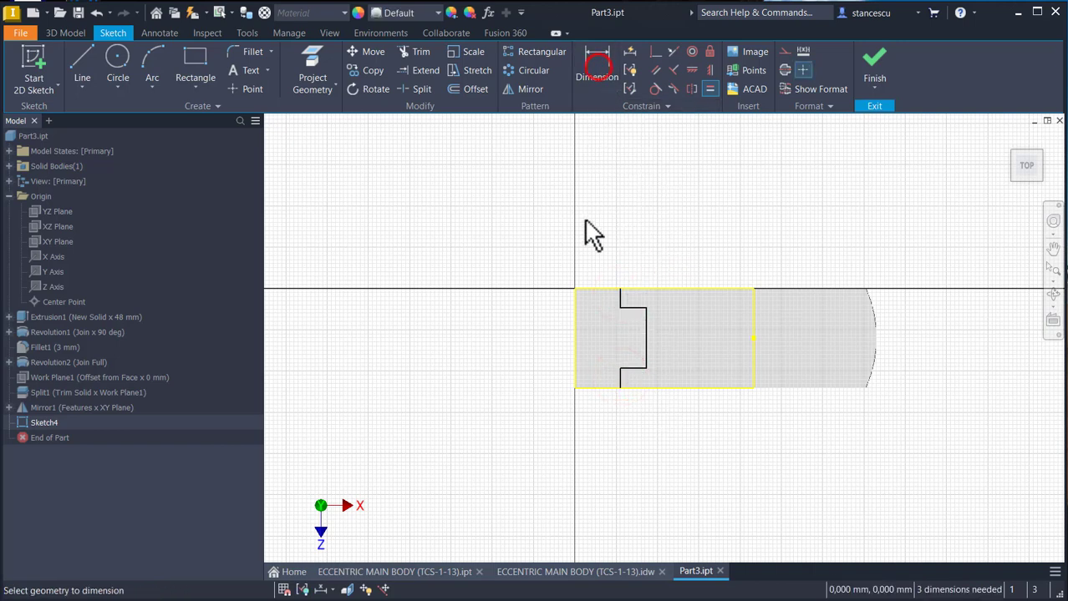
left_click(647, 322)
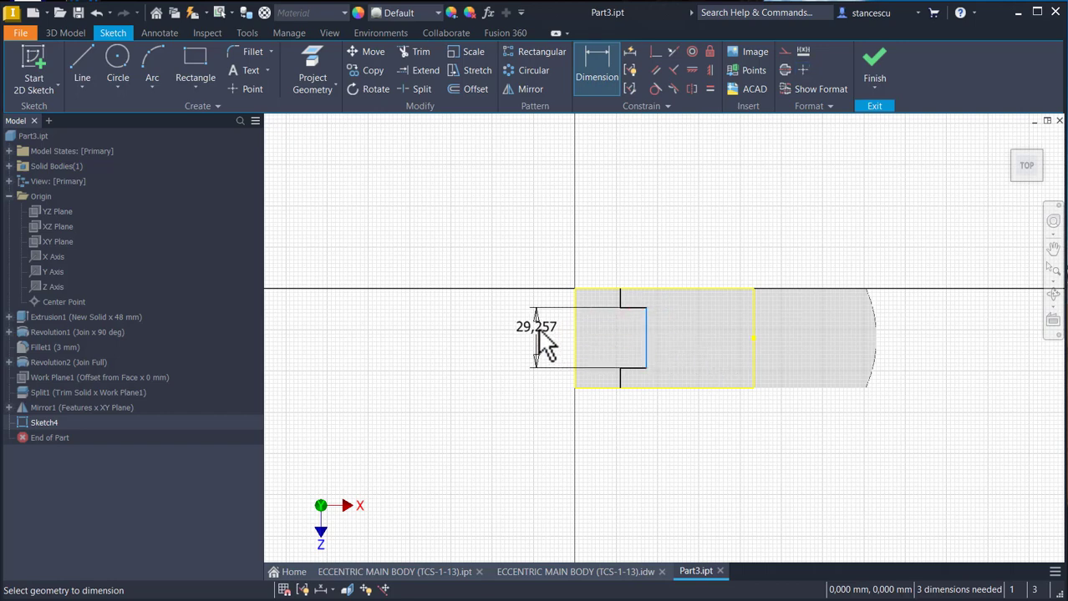
left_click(541, 328)
type("3")
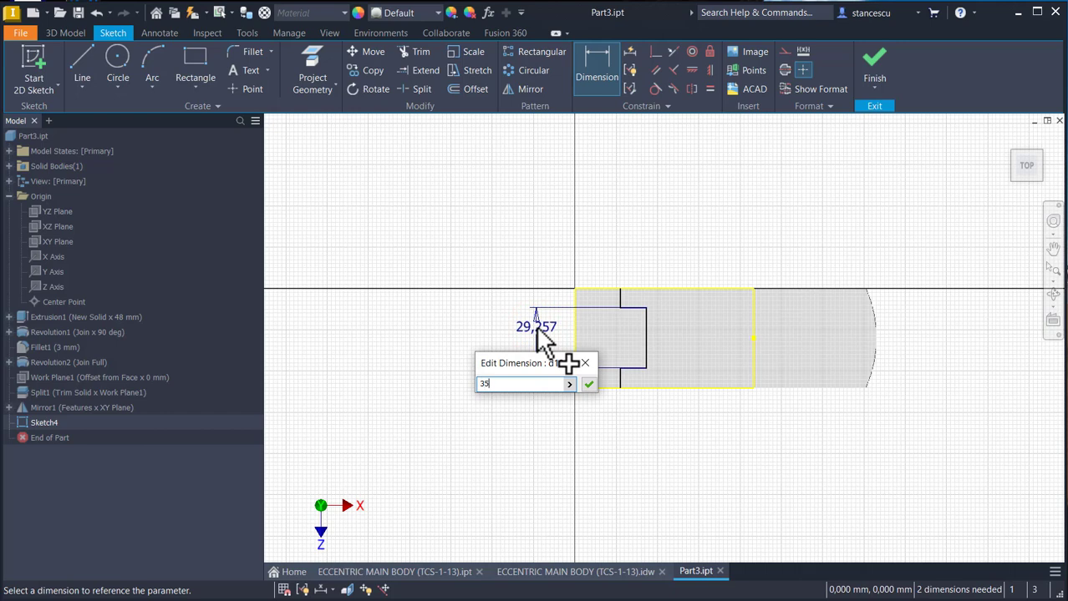
type("5")
key("Return")
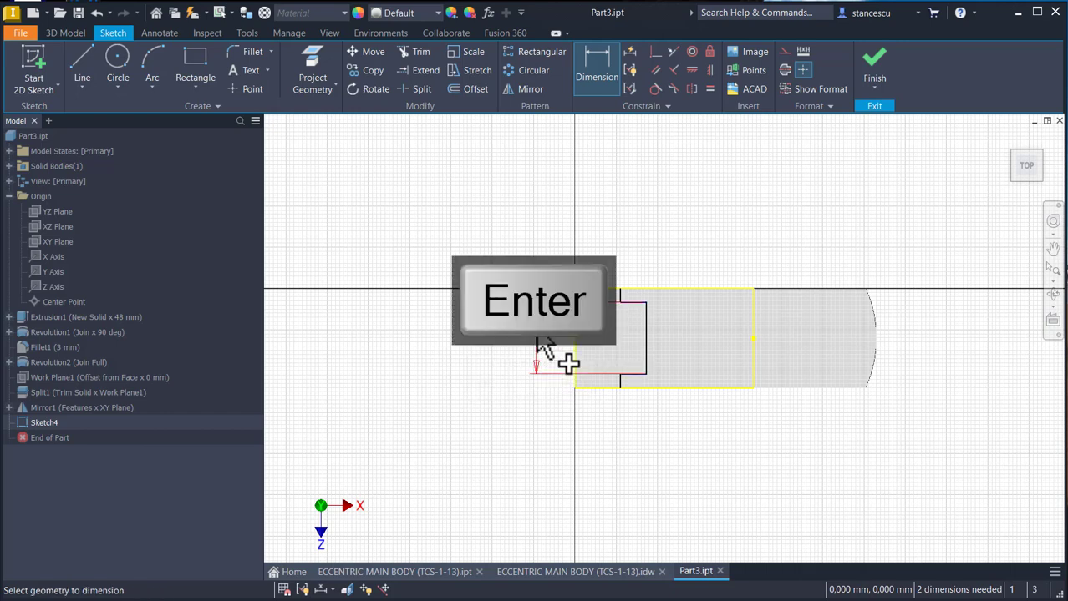
key("Escape")
- Convert the projected edge at the inner end of the block's top face into a centerline
left_click(753, 313)
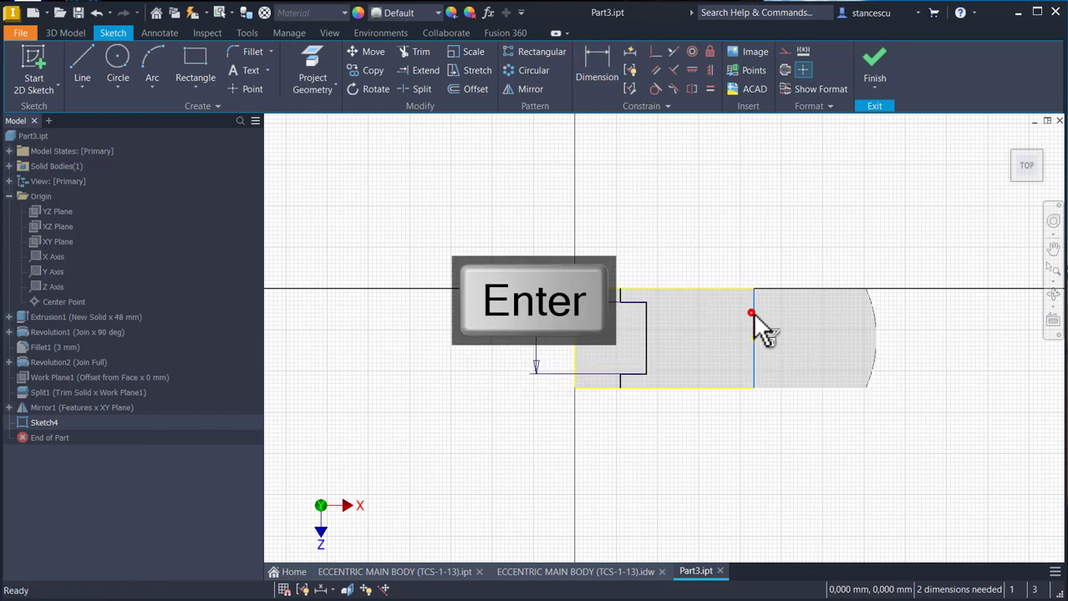
left_click(784, 70)
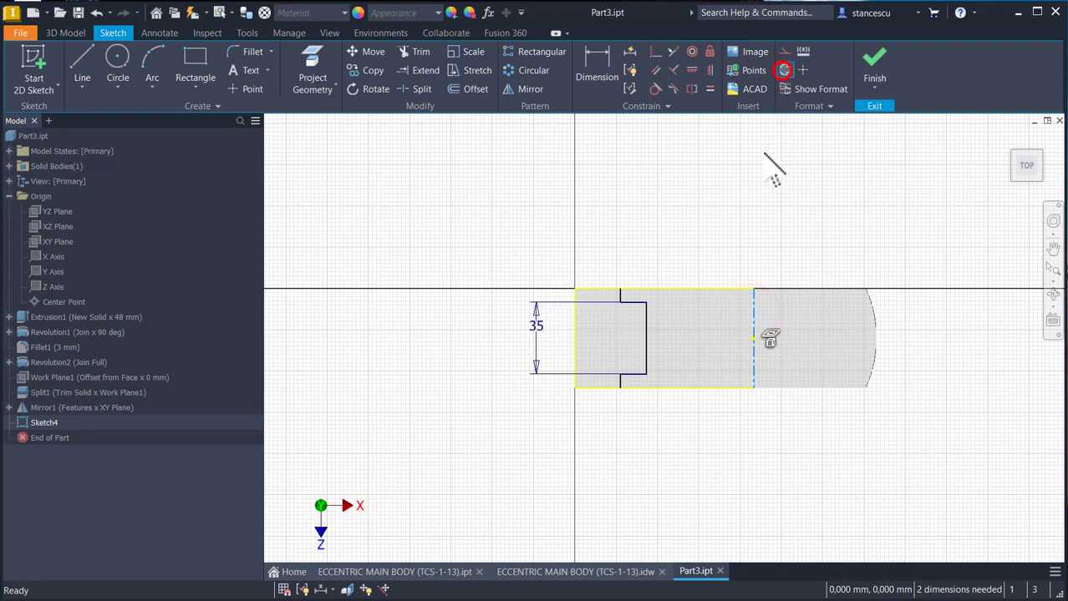
left_click(764, 153)
- Dimension the profile's short end segment from the centerline as a 135 mm diameter
left_click(600, 57)
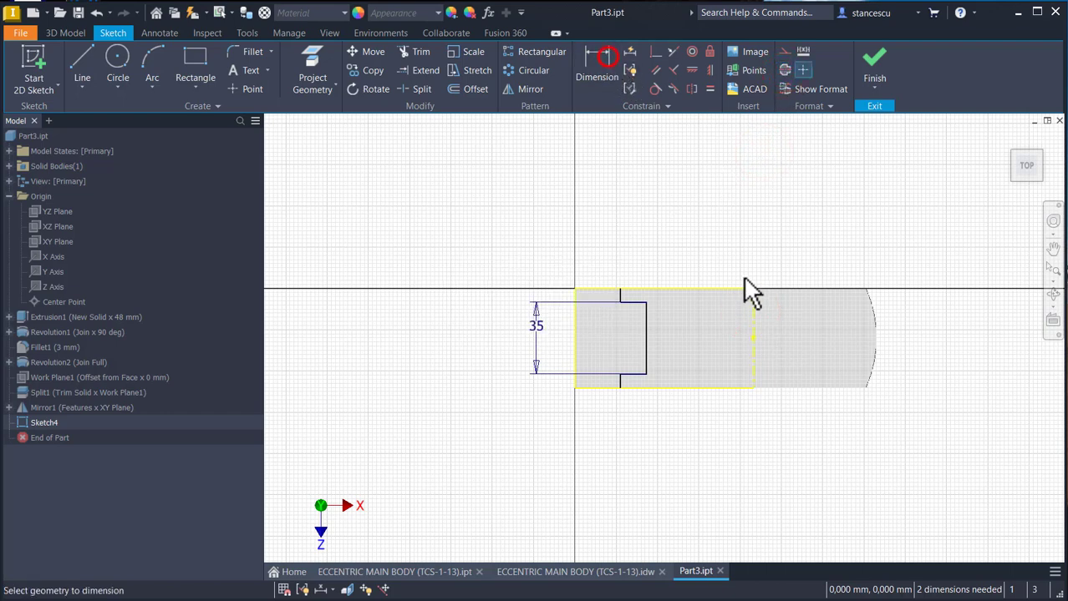
left_click(753, 292)
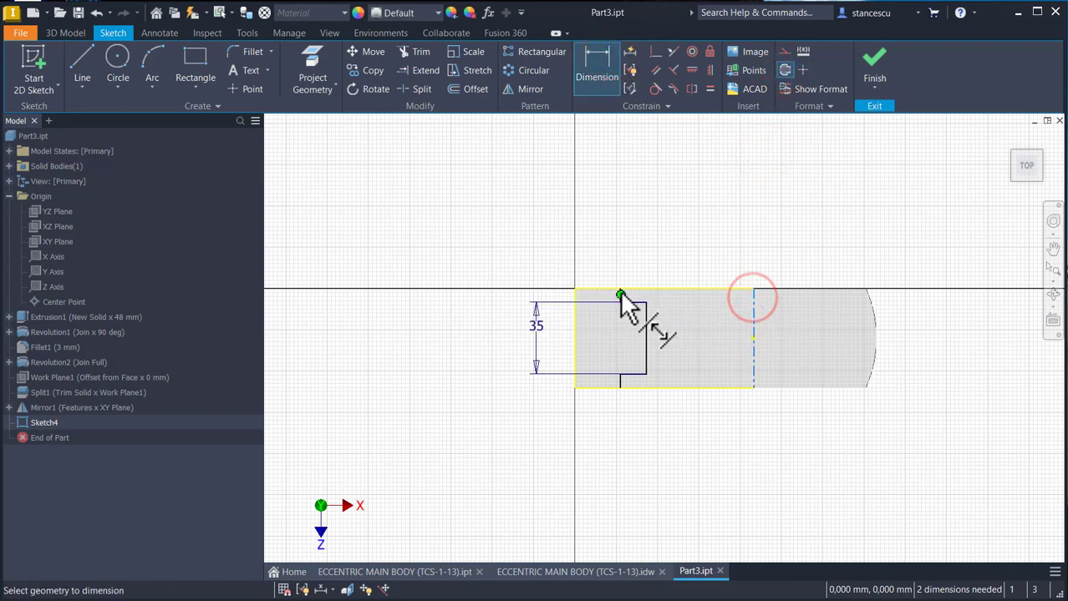
left_click(621, 292)
scroll(622, 294, "up", 3)
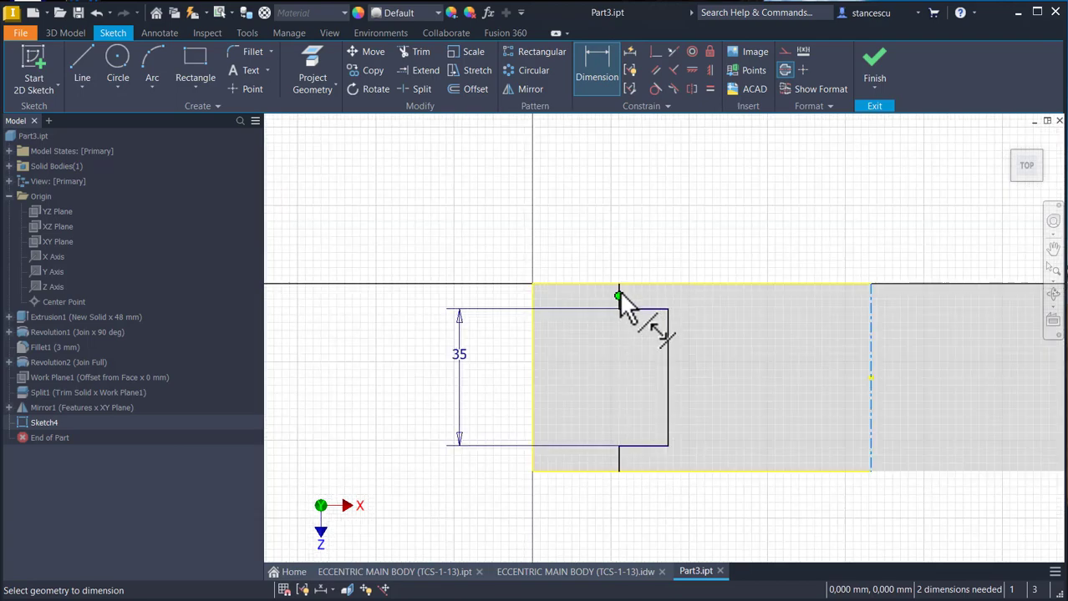
left_click(618, 289)
left_click(737, 250)
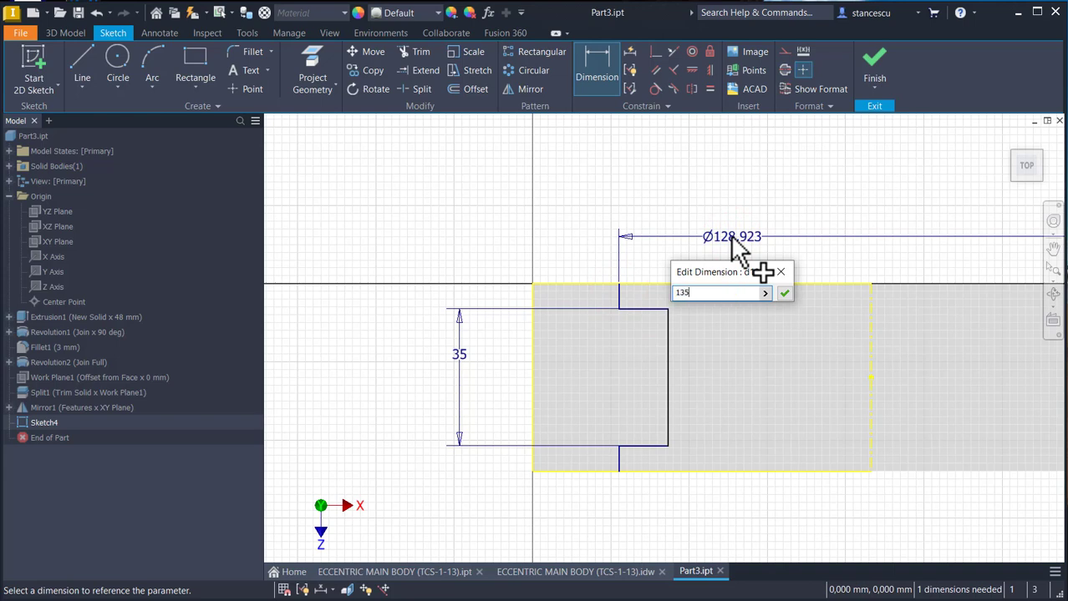
key("Return")
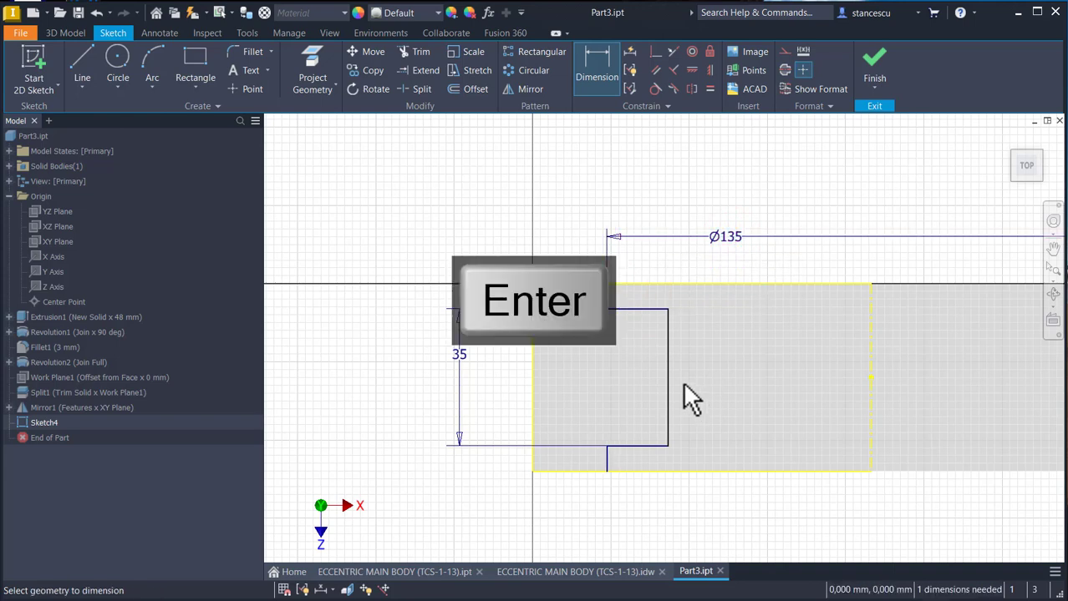
- Dimension the profile's middle segment from the centerline as a 118 mm diameter and finish the sketch
left_click(670, 365)
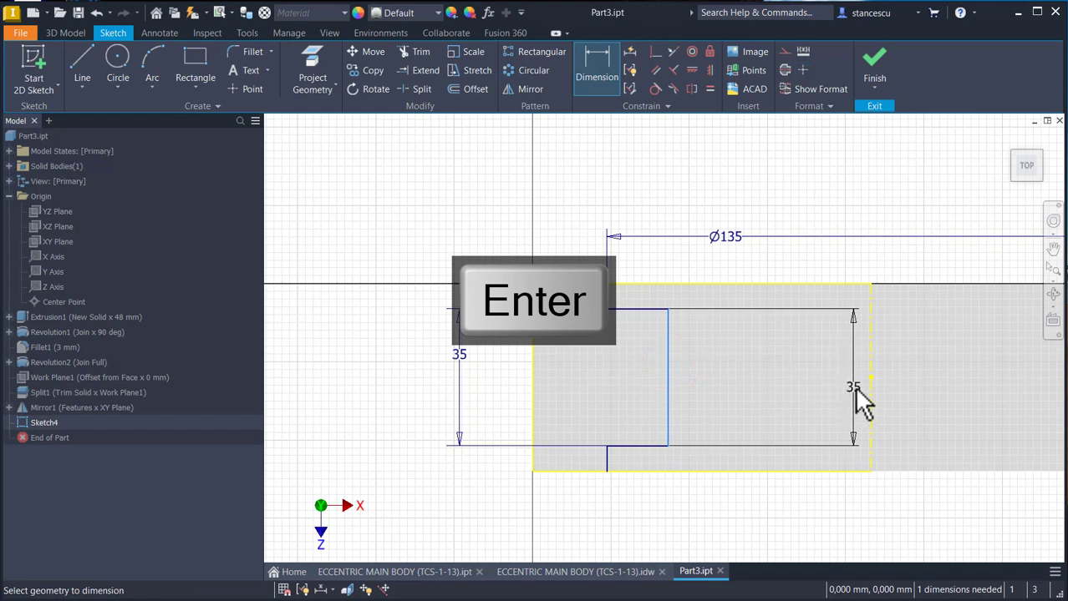
left_click(869, 359)
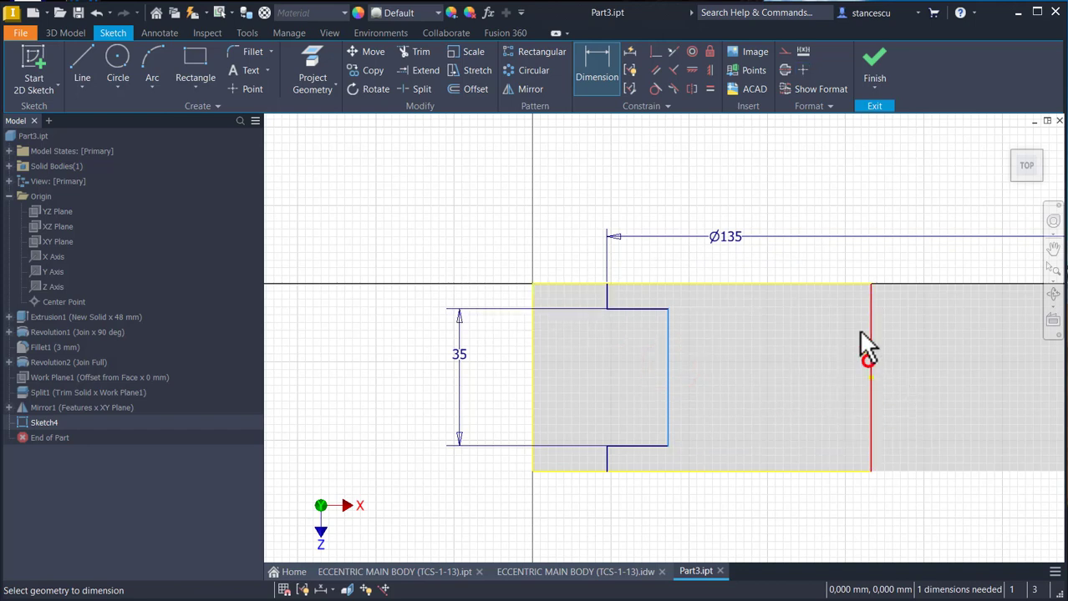
left_click(836, 264)
type("1")
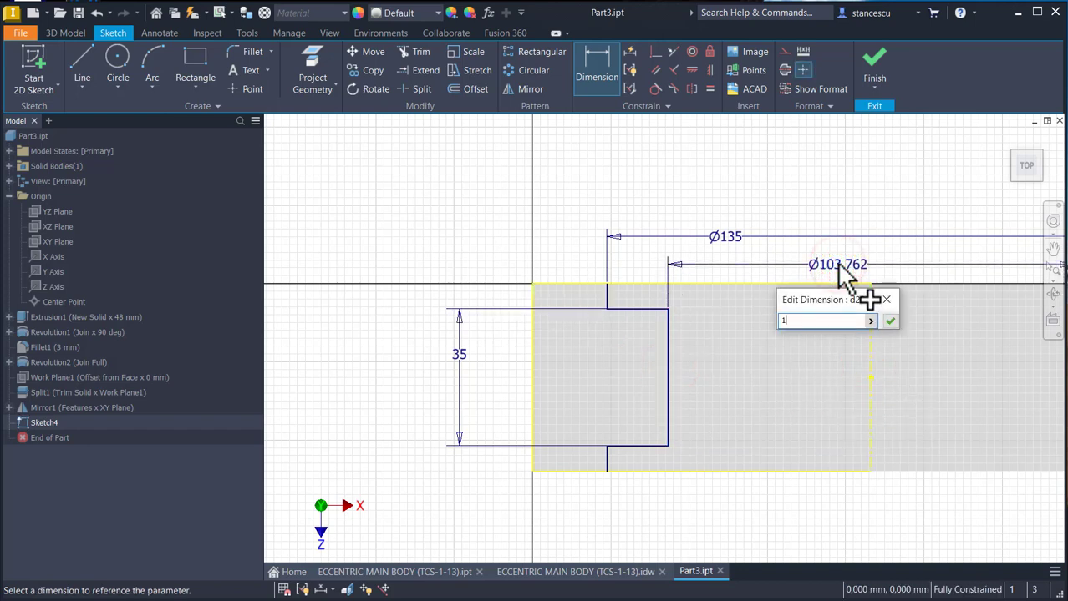
type("18")
key("Return")
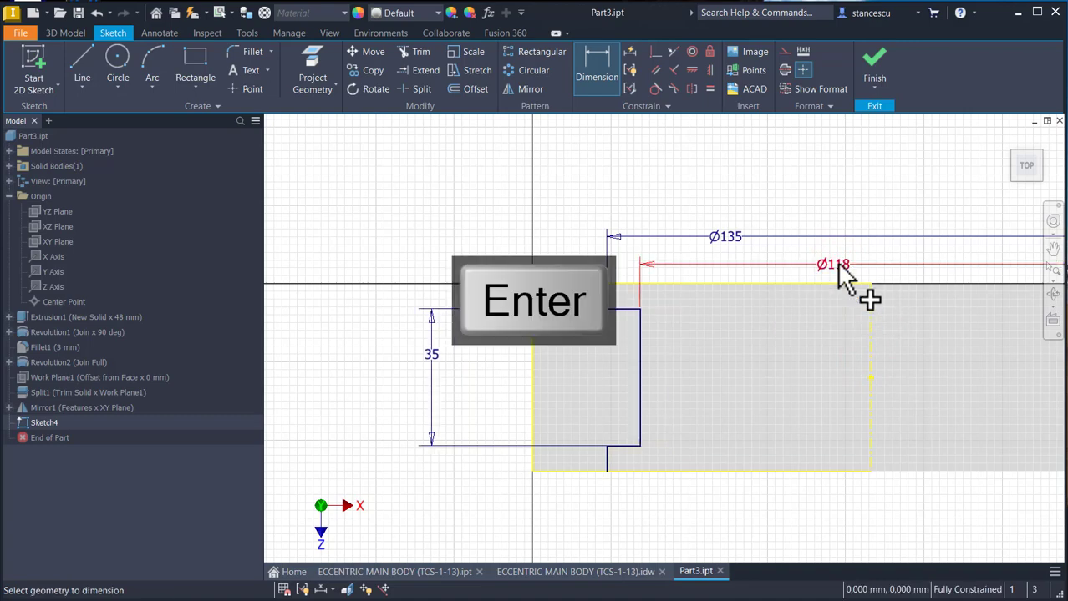
left_click(873, 60)
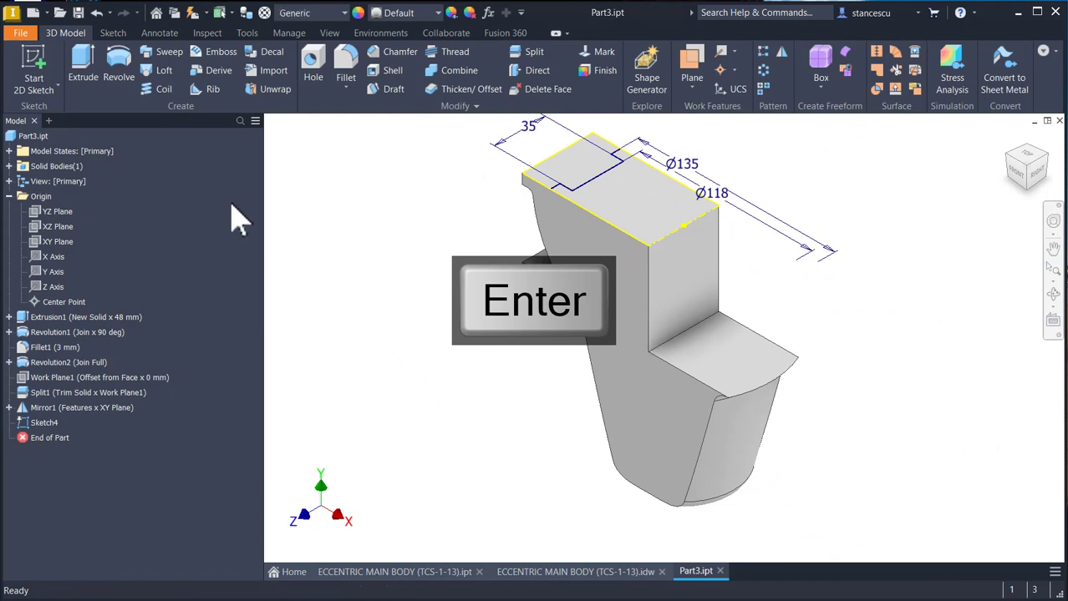
- Revolve the stepped profile a full 360 degrees about the sketch centerline as a cut through the upper block
left_click(121, 67)
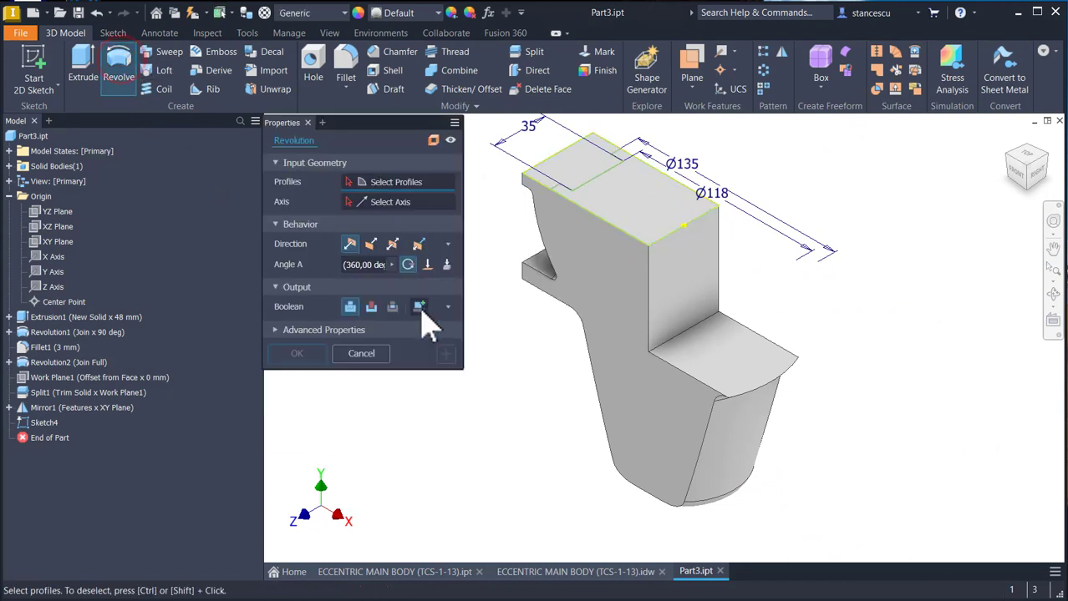
left_click(618, 205)
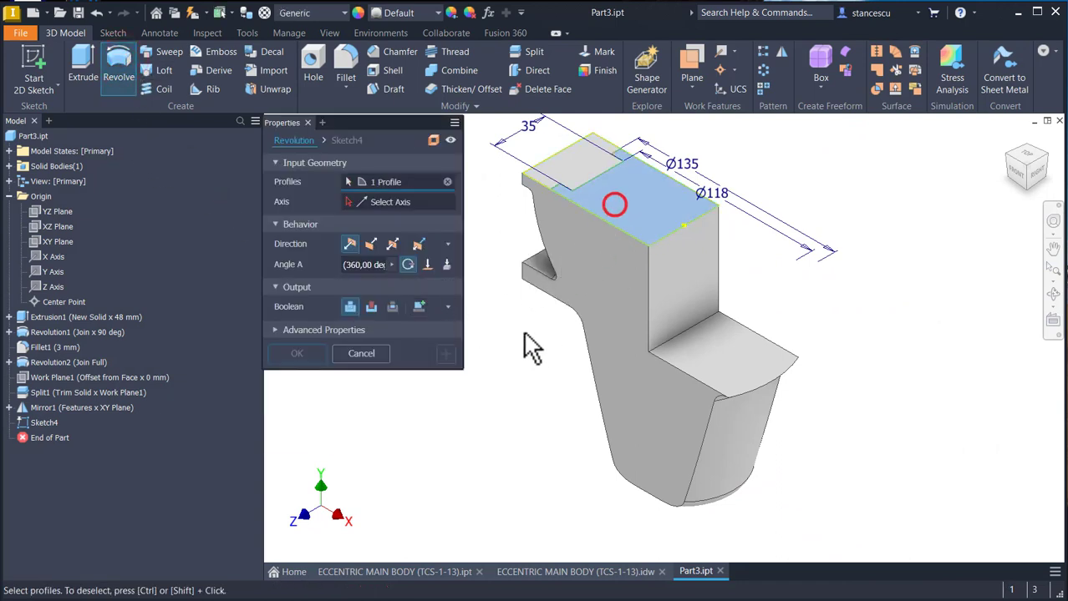
left_click(376, 205)
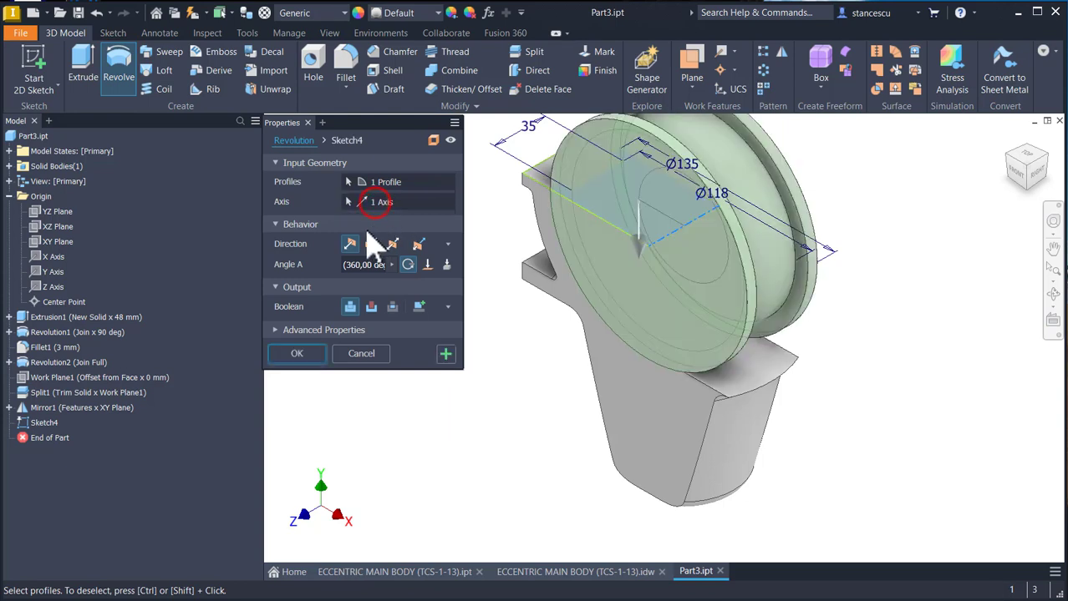
left_click(371, 307)
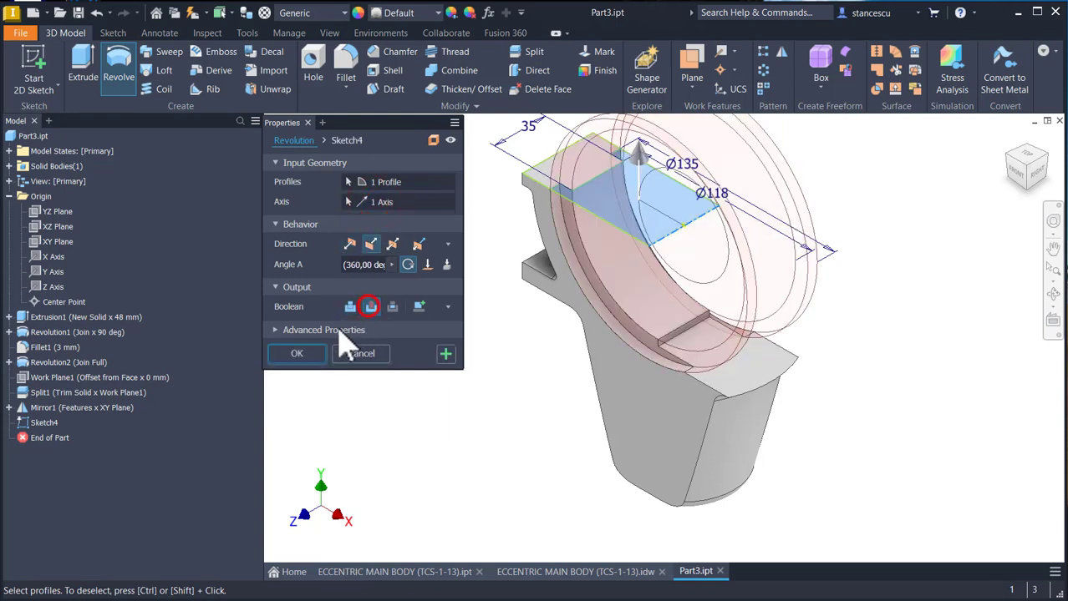
left_click(297, 354)
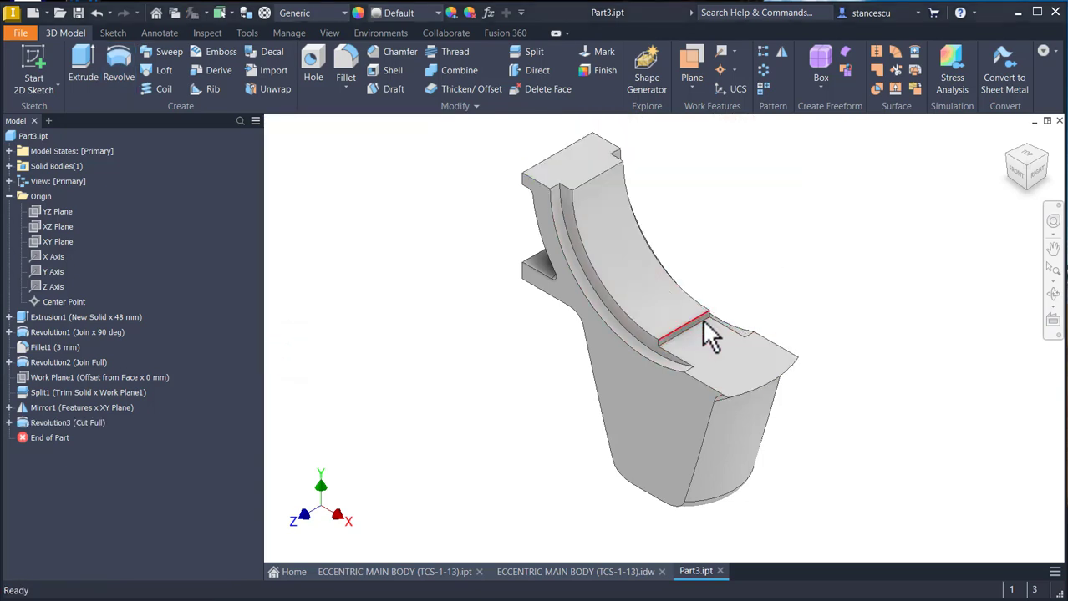
- Trim the solid with the YZ Plane, removing the excess beyond the plane and keeping the side with the upper arm
scroll(705, 330, "up", 4)
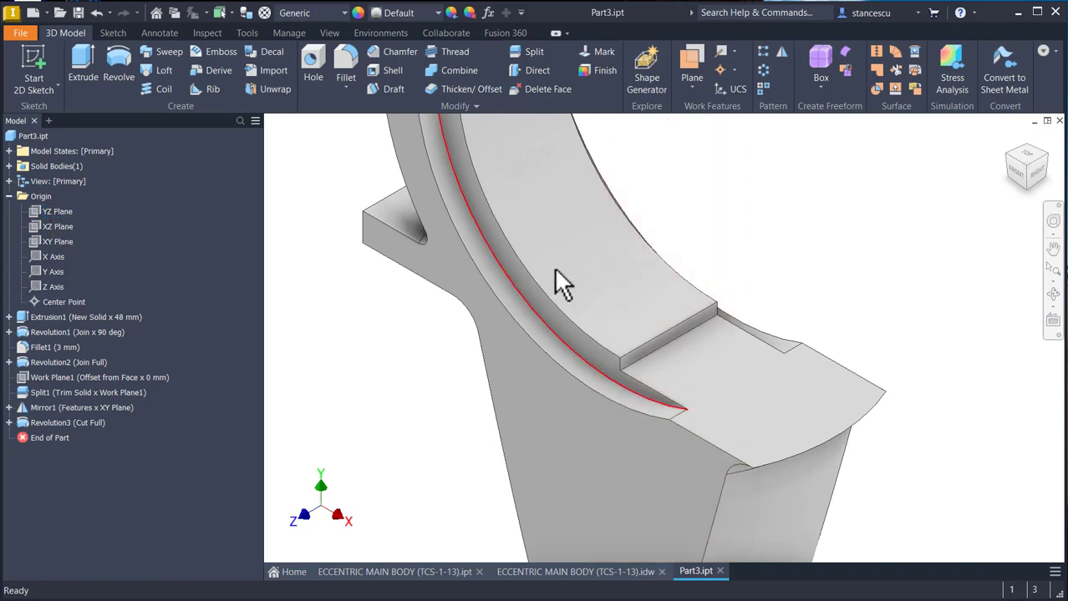
left_click(747, 204)
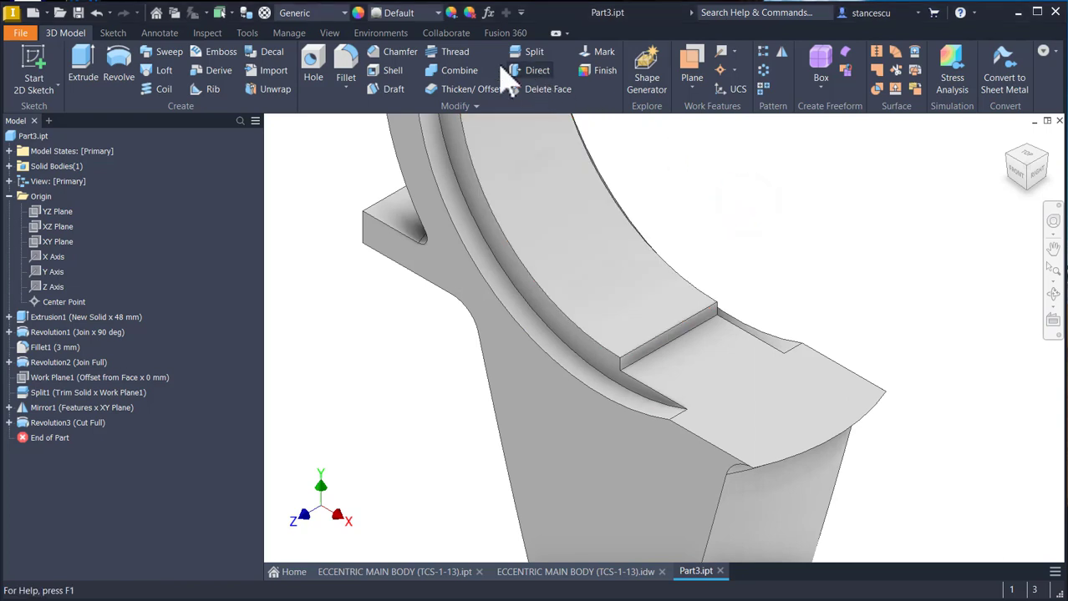
left_click(525, 56)
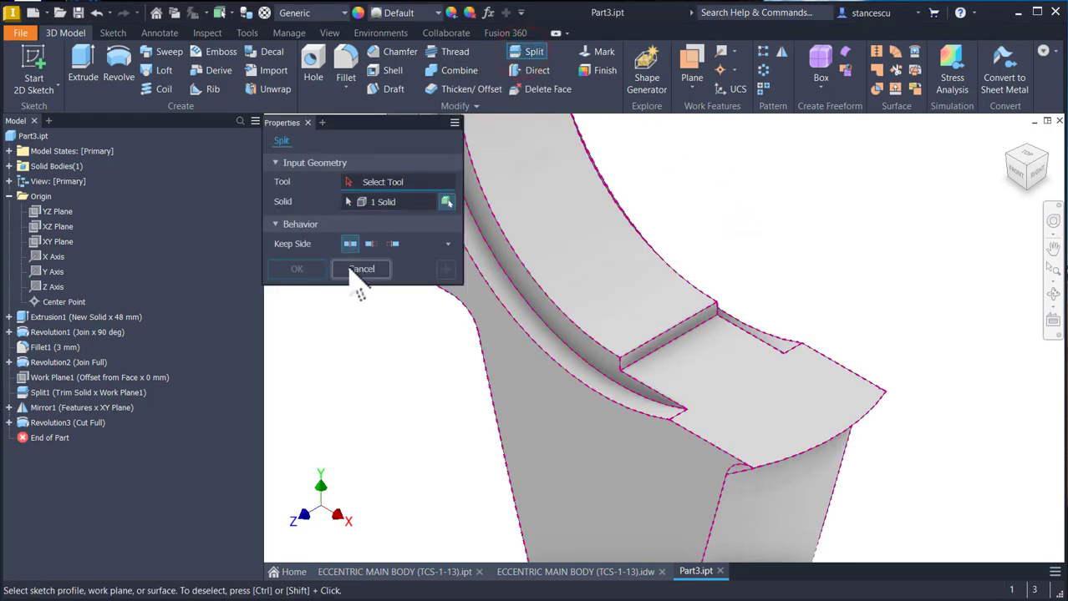
left_click(52, 211)
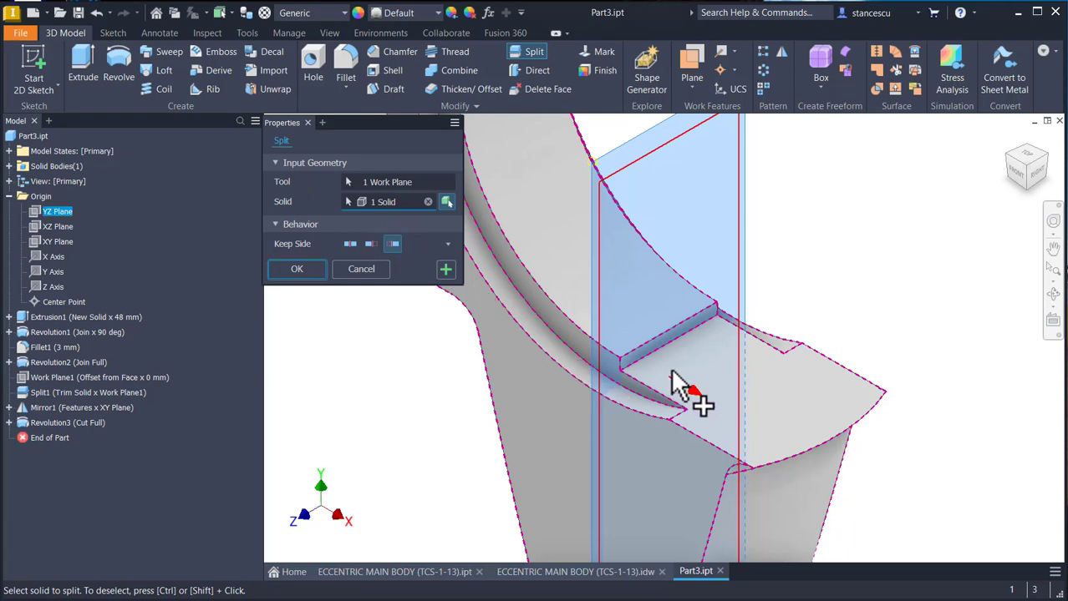
left_click(294, 269)
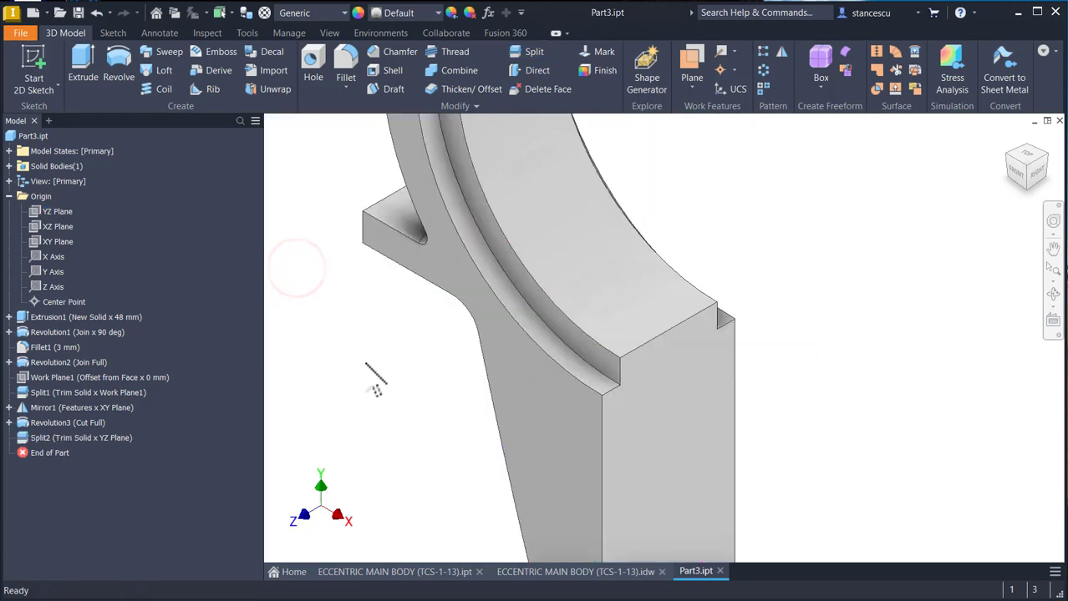
- Check section B-B in the 2D drawing and sketch a circle of radius 12.5 mm on the part's top face
key("Num_Lock")
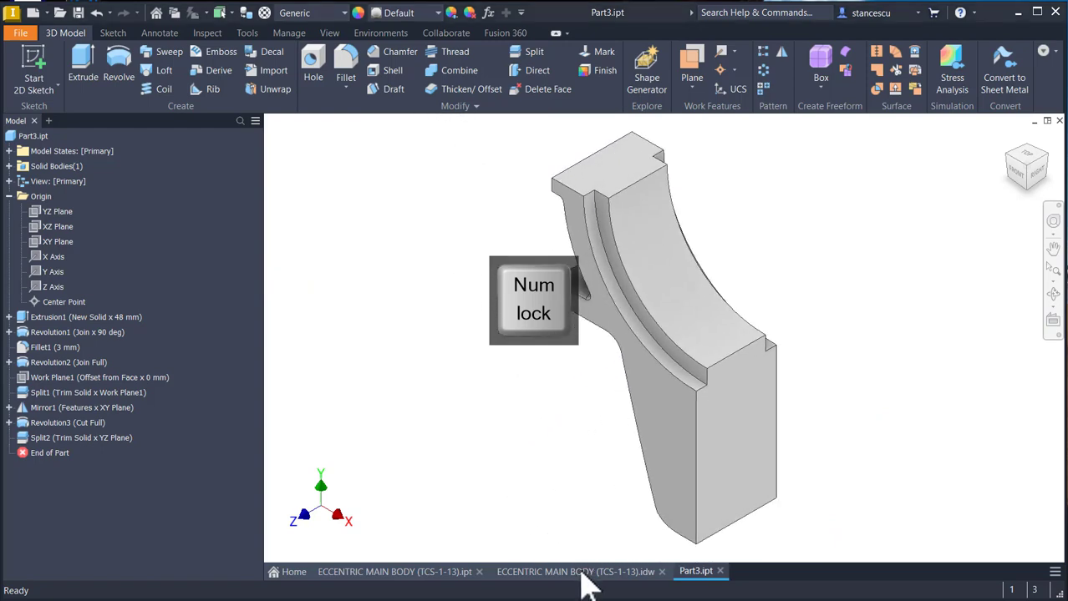
left_click(579, 574)
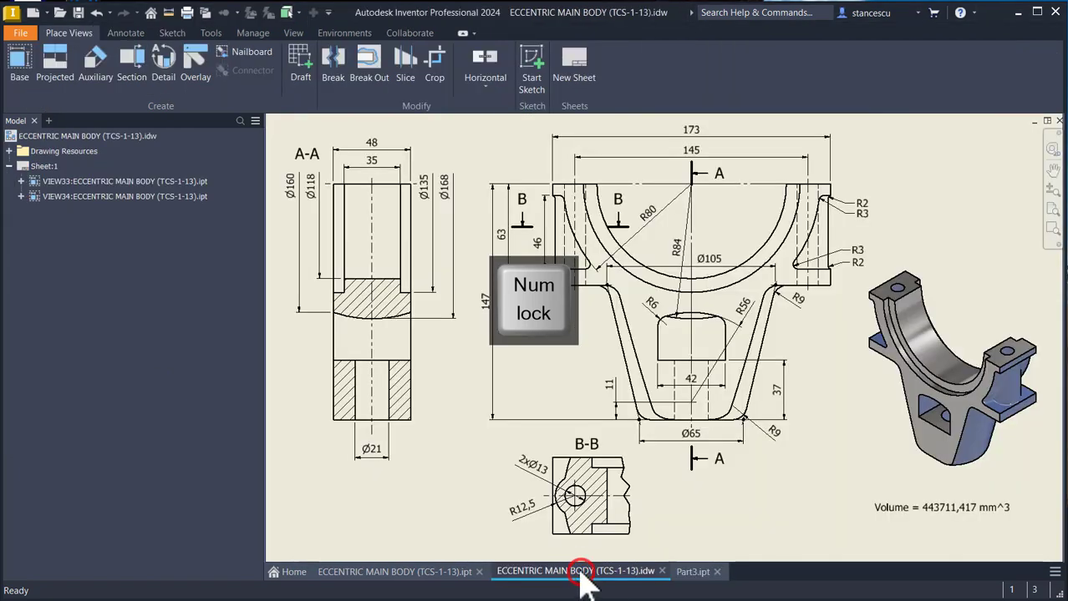
left_click(557, 508)
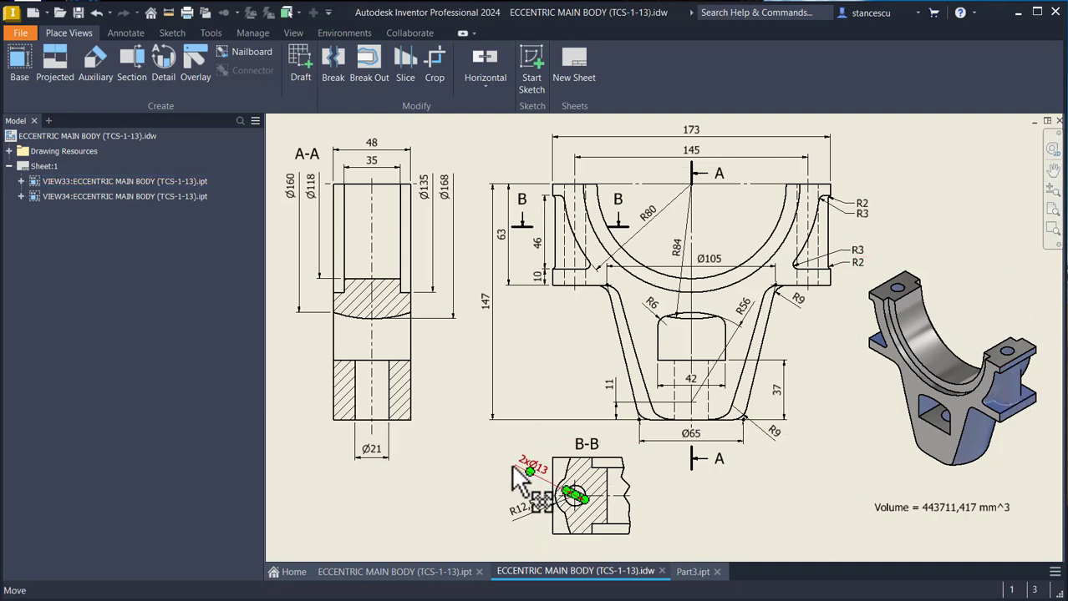
left_click(689, 580)
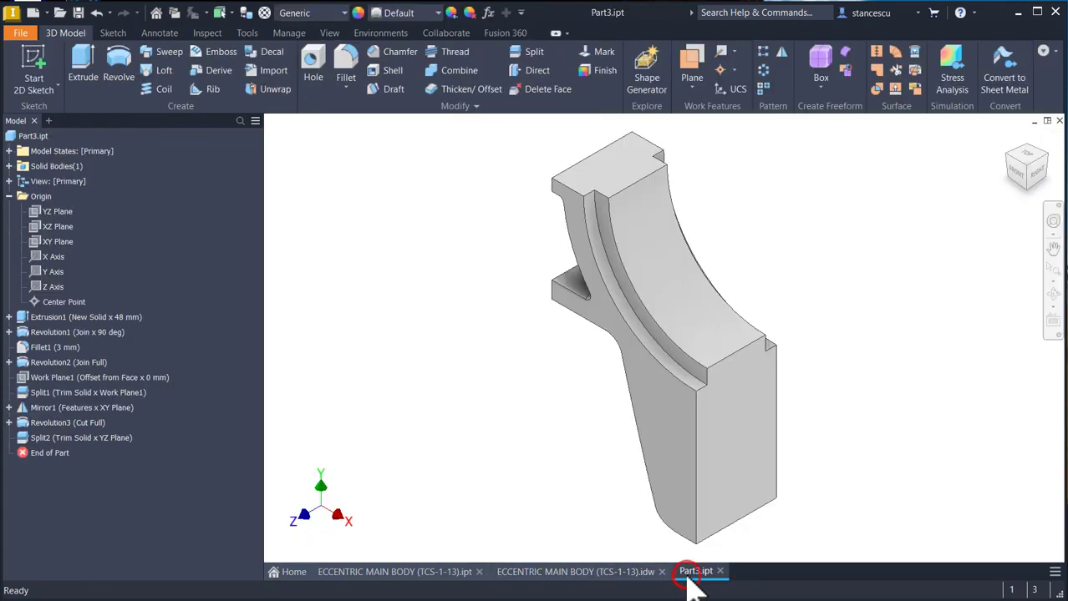
left_click(609, 185)
left_click(700, 163)
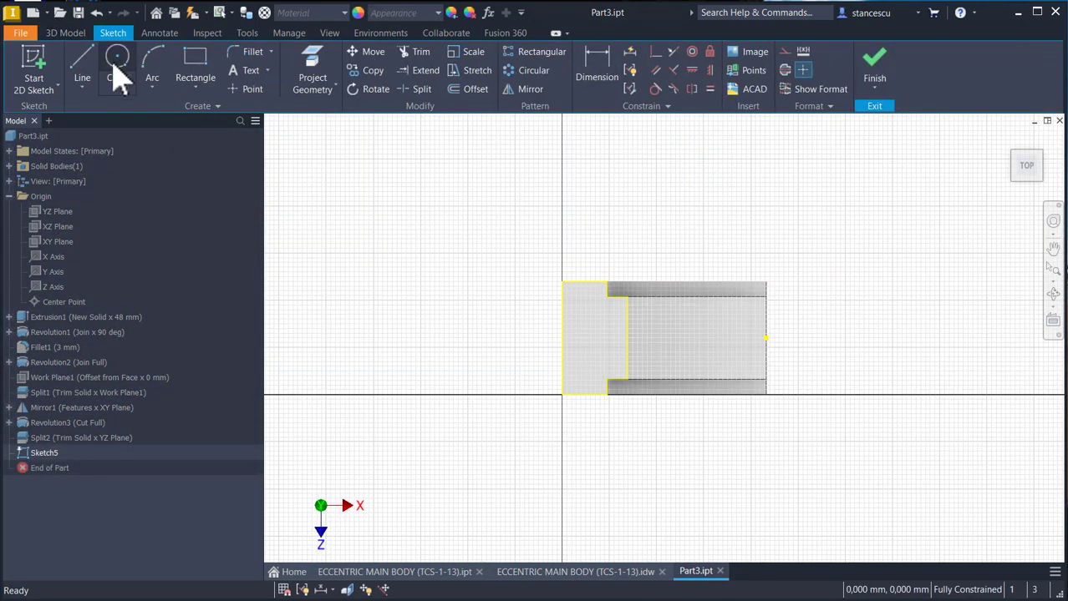
left_click(117, 67)
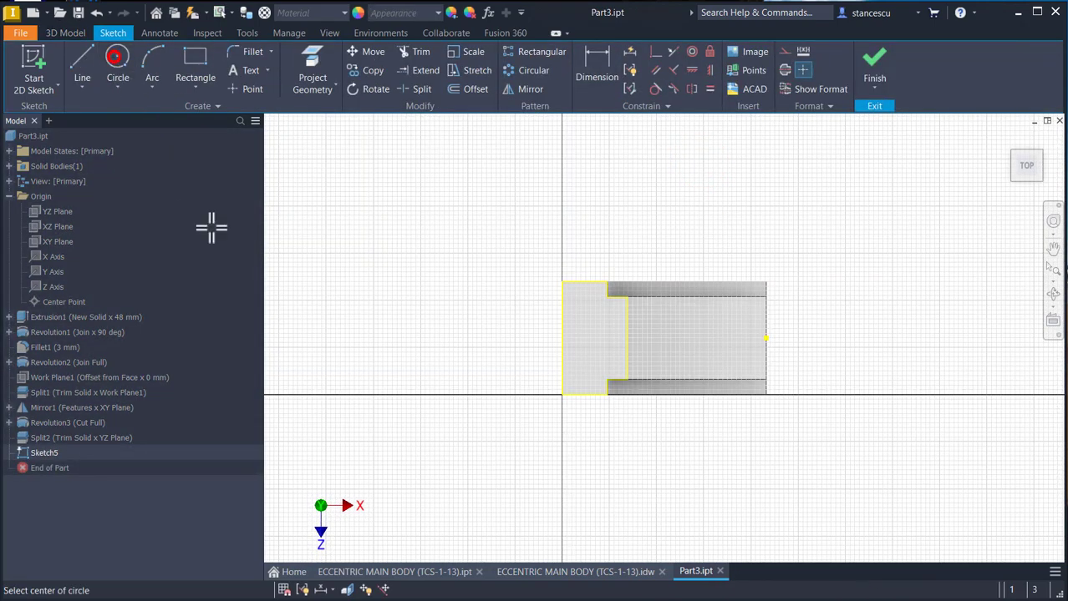
left_click(590, 332)
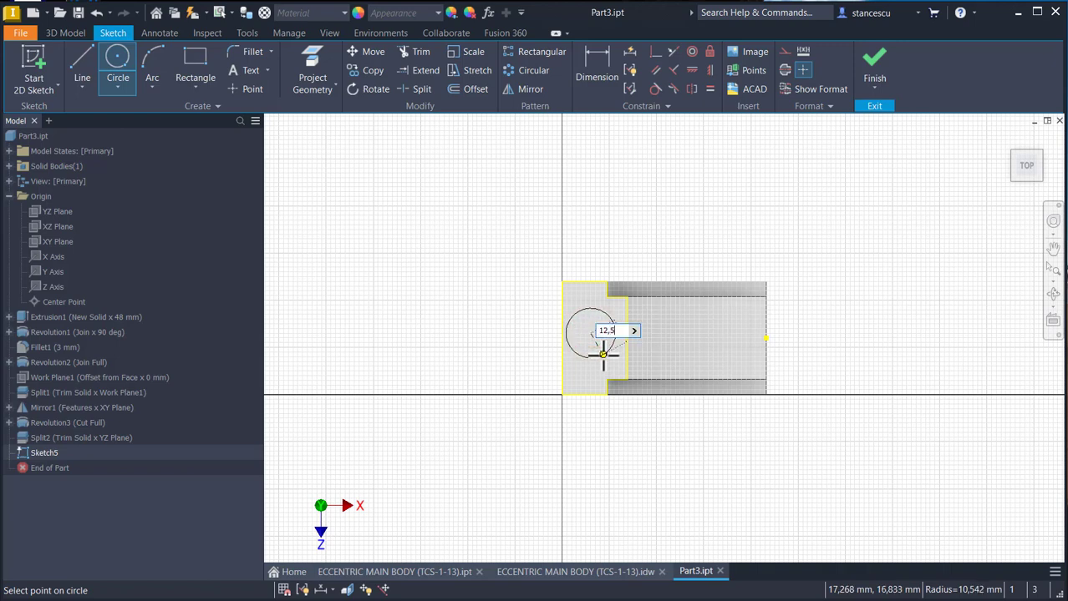
type("12,5")
key("Return")
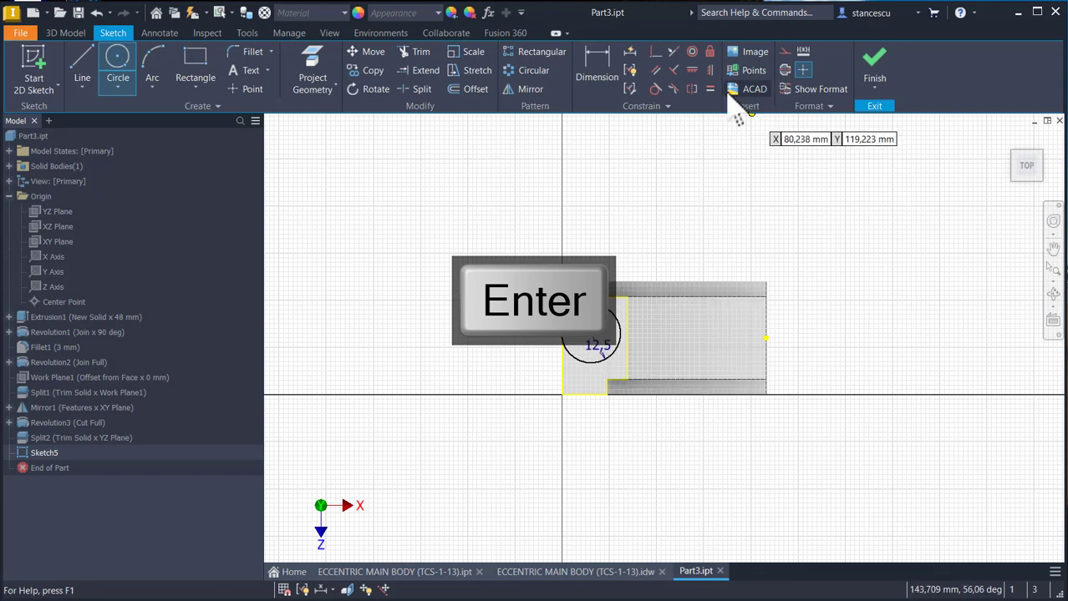
- Align the circle's centre horizontally with the projected origin point at the body's split plane
left_click(692, 70)
left_click(592, 338)
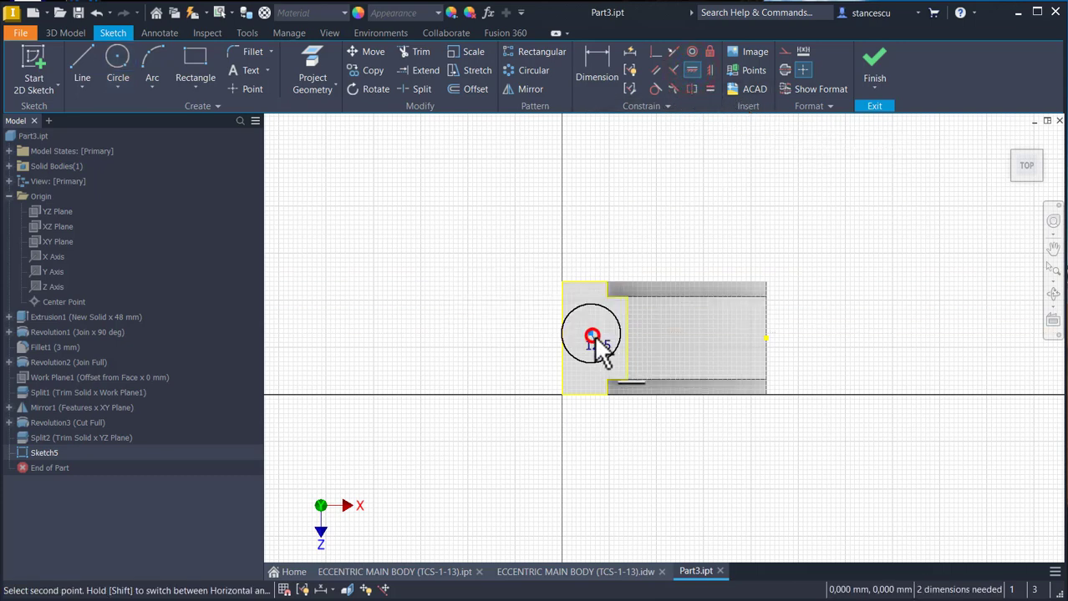
left_click(763, 340)
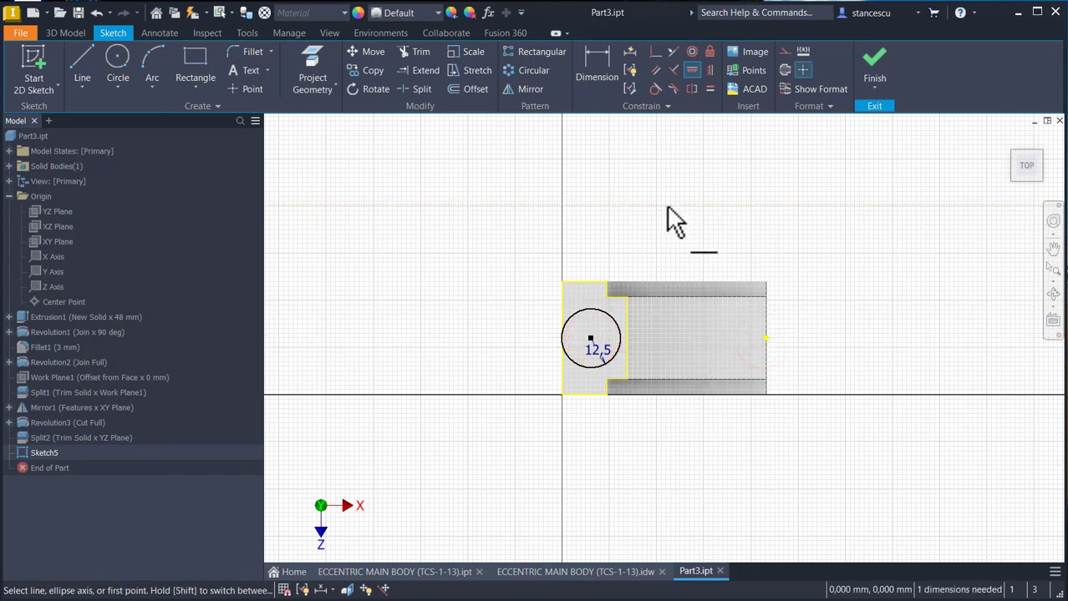
- Dimension the circle's centre 72.5 mm (half of 145) from the edge on the split plane and finish the sketch
left_click(607, 81)
left_click(589, 311)
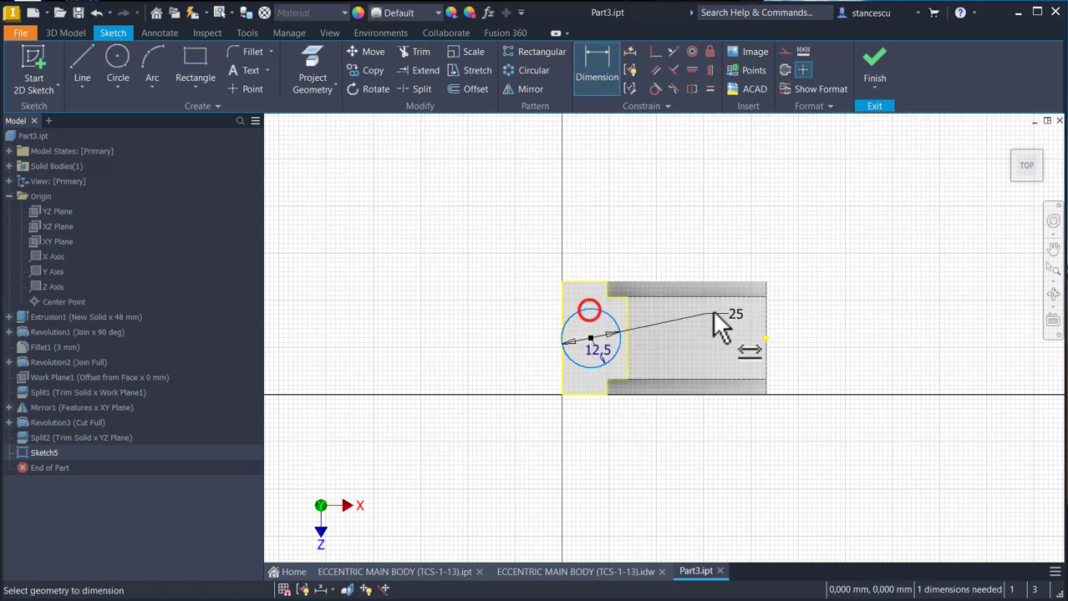
key("Escape")
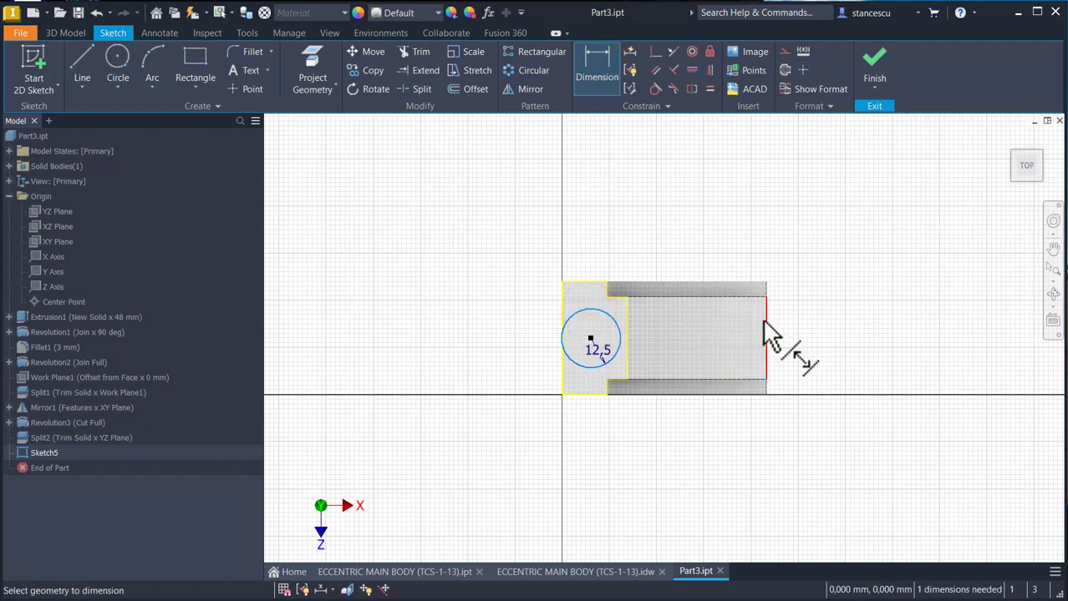
left_click(764, 320)
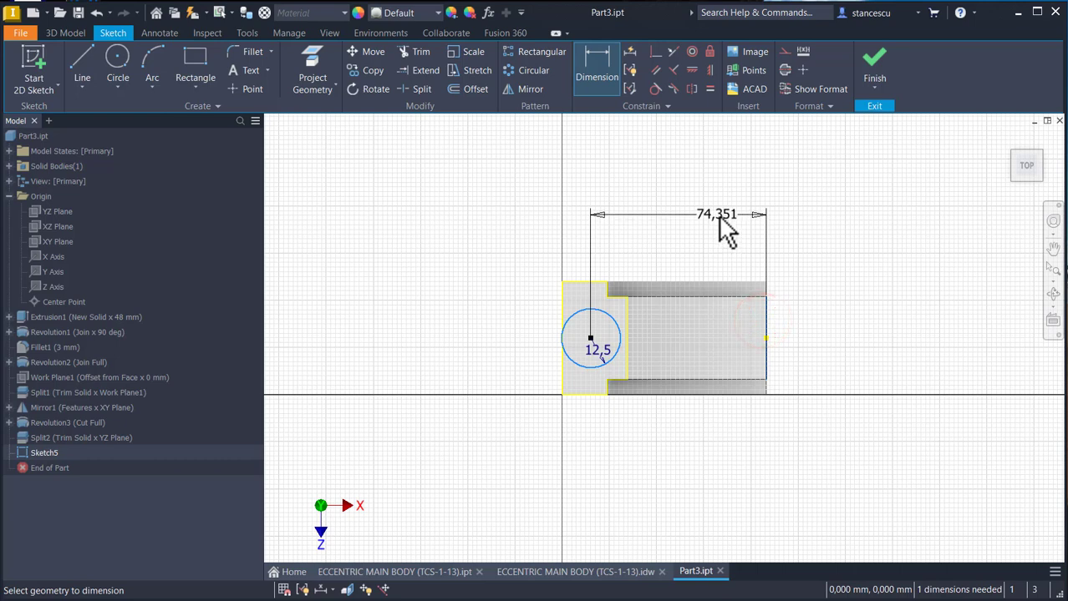
left_click(725, 232)
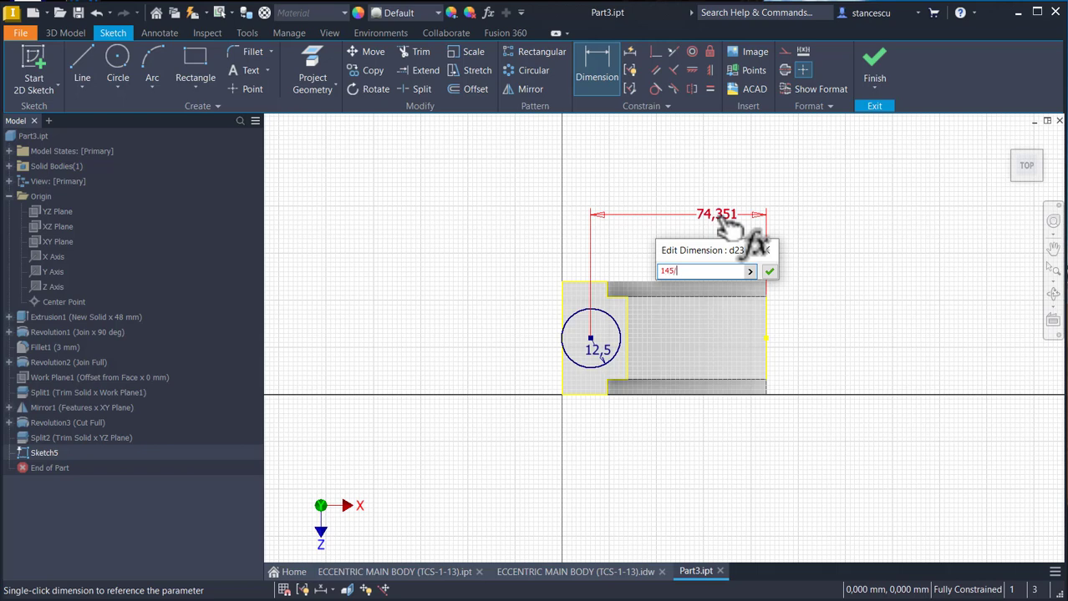
key("Return")
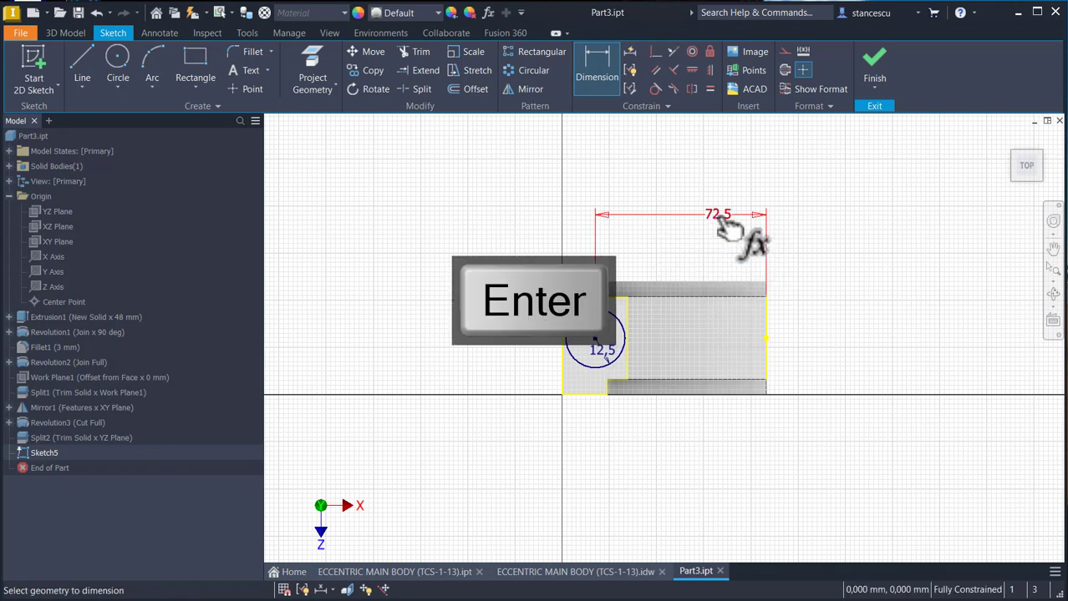
left_click(872, 67)
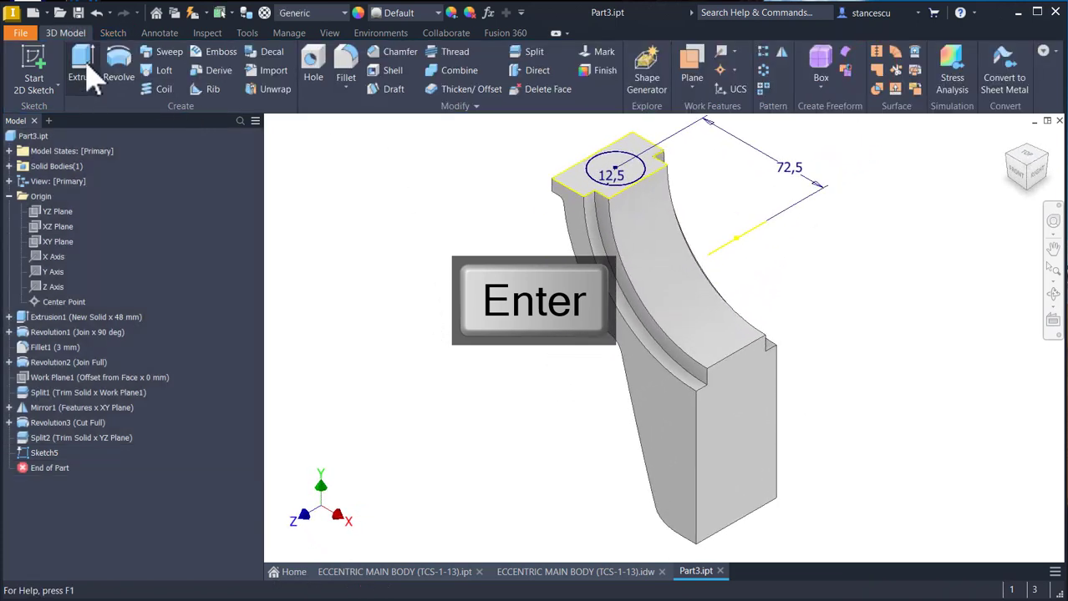
- Extrude the circle downward as a join, ending at the upper face of the lower flange
left_click(84, 70)
left_click(598, 162)
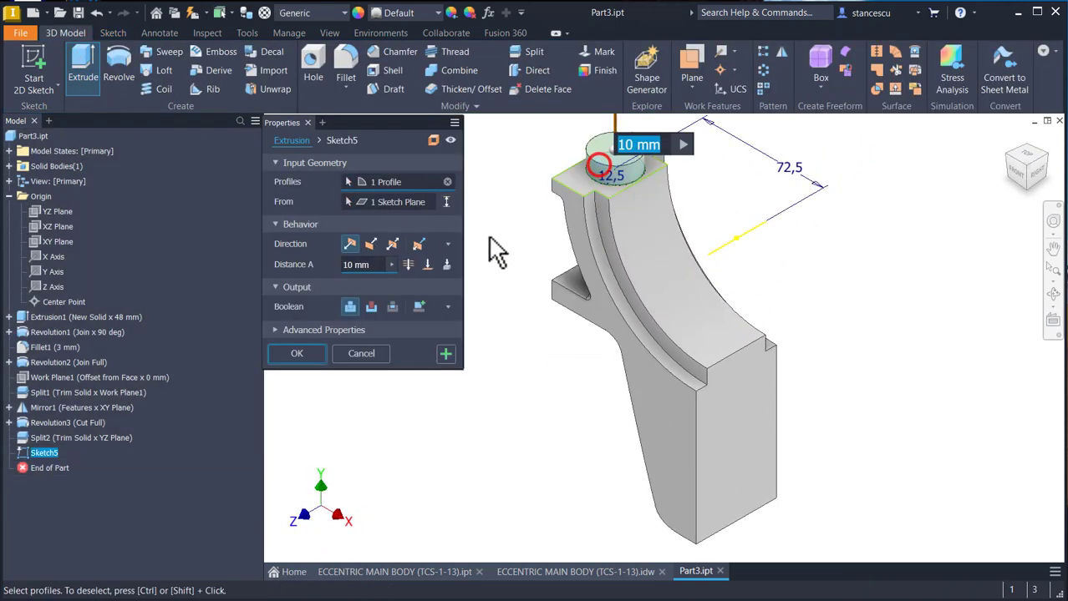
left_click(371, 244)
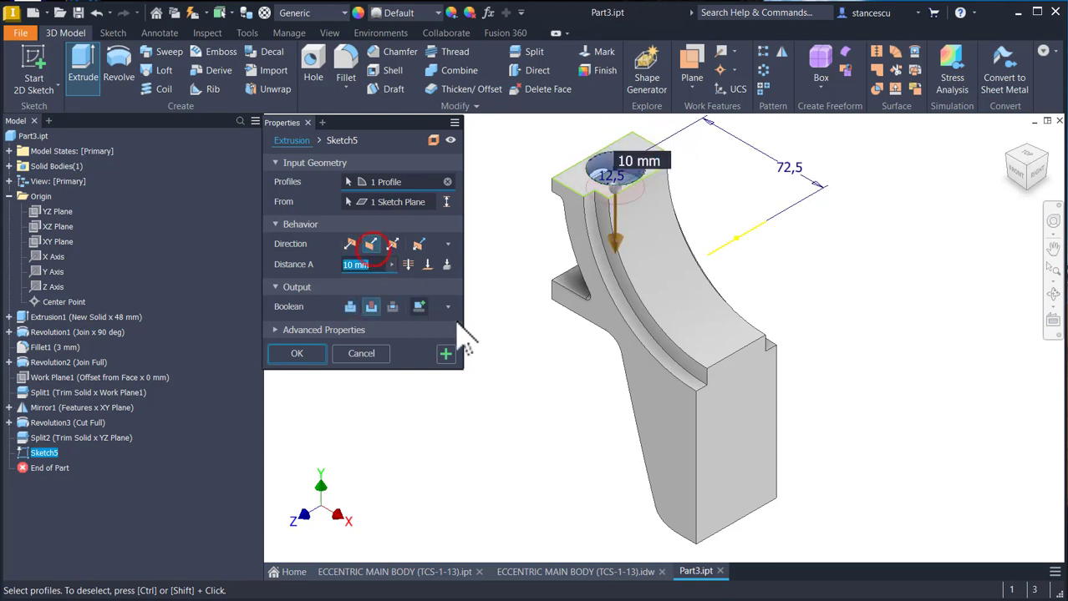
left_click(349, 307)
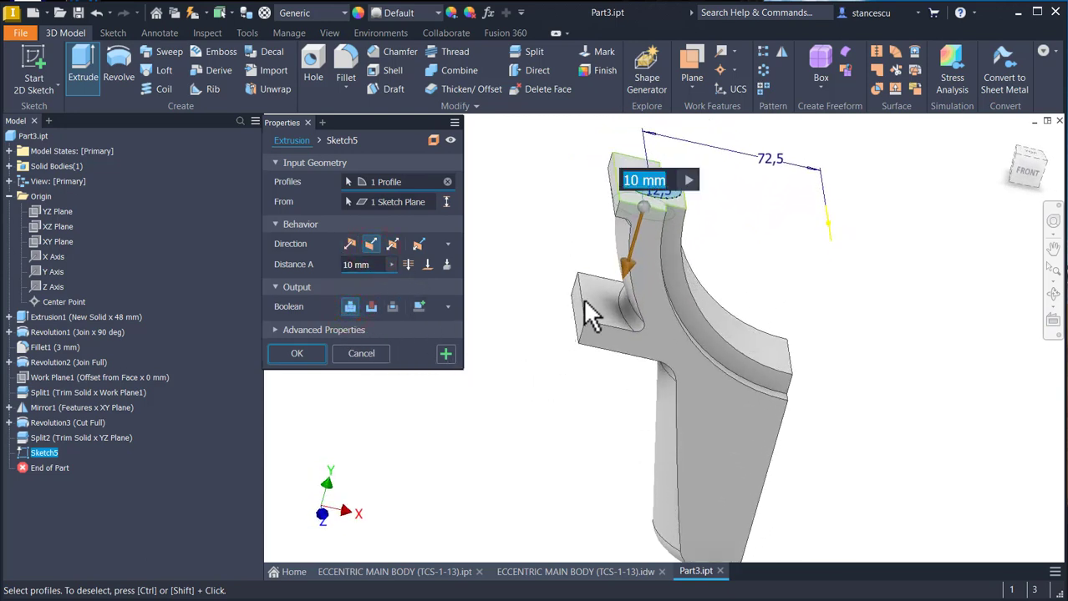
left_click(426, 264)
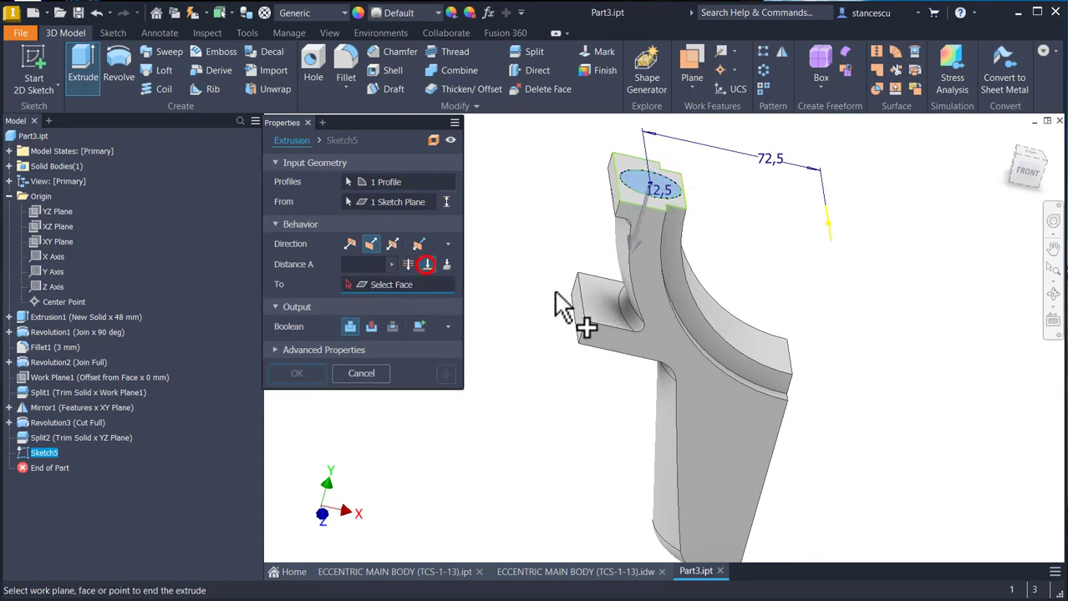
left_click(602, 301)
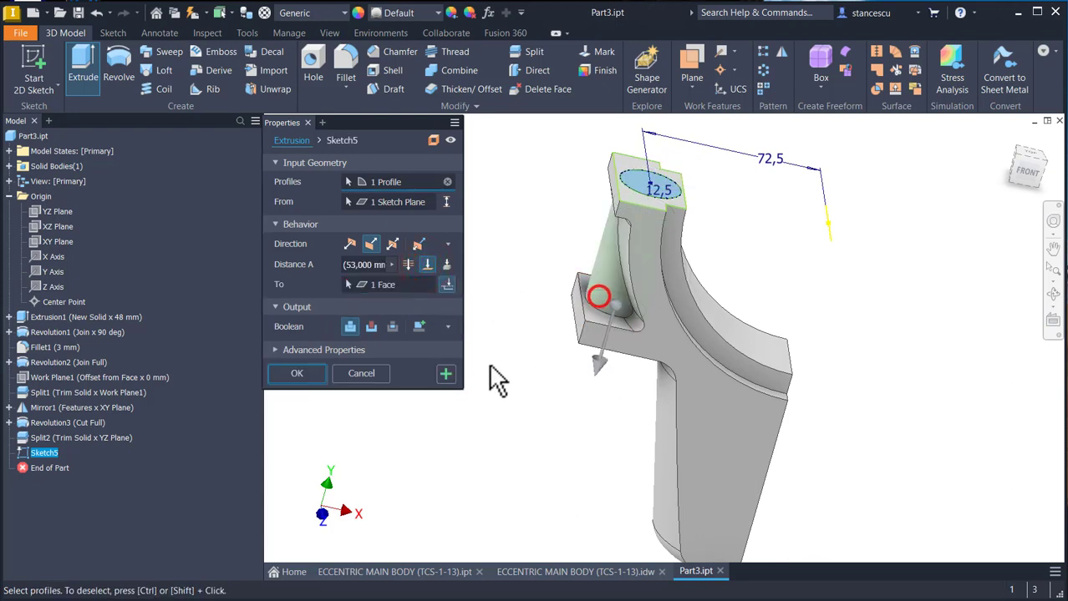
left_click(306, 374)
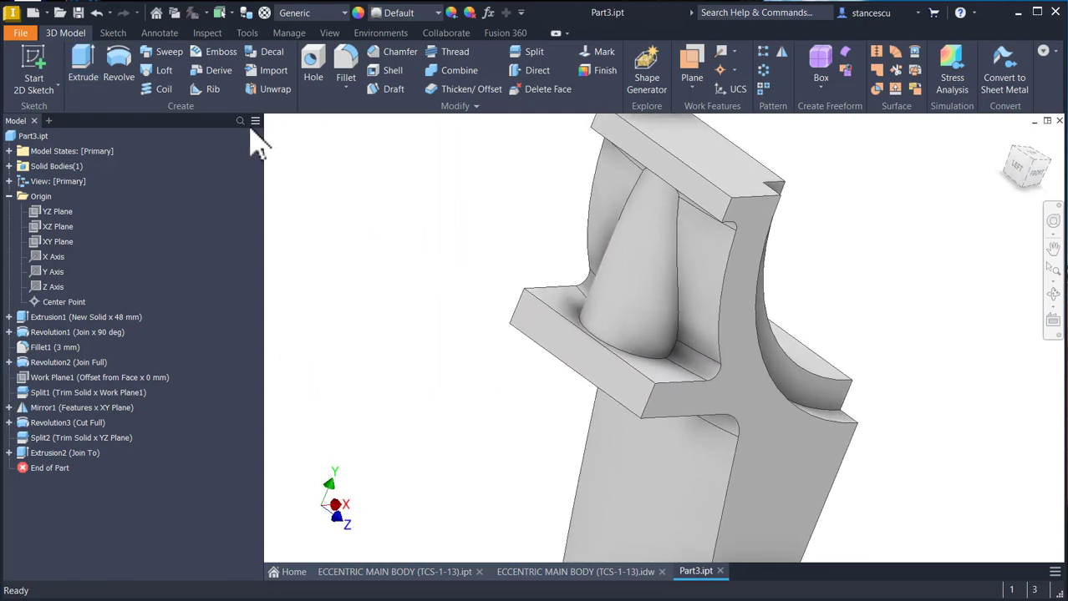
- Fillet the six edges where the new boss meets the flanges and curved wall with a 2 mm radius
left_click(648, 355)
left_click(658, 346)
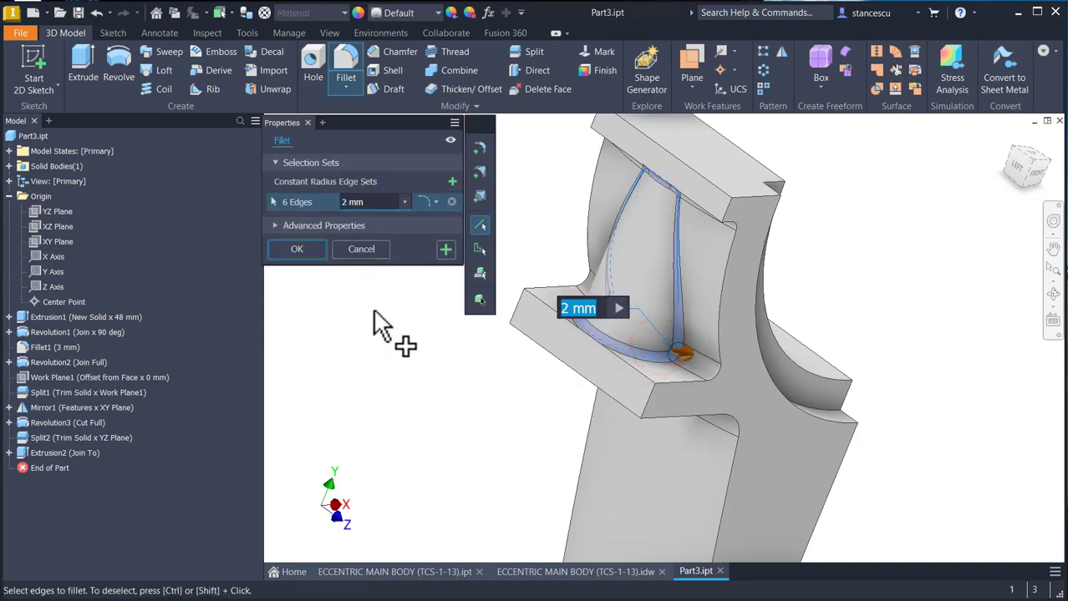
left_click(289, 249)
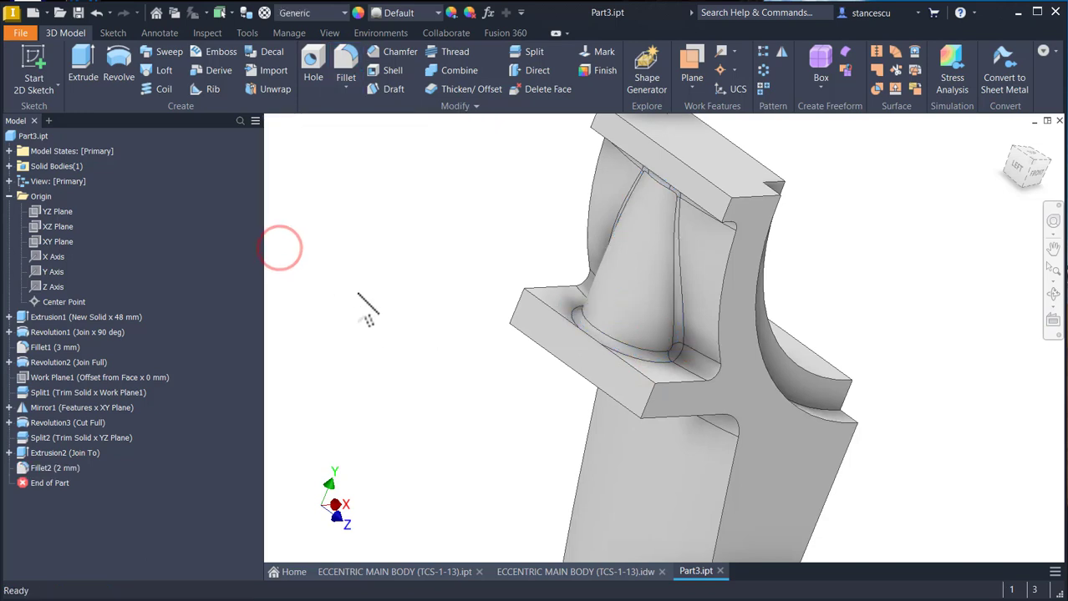
key("F6")
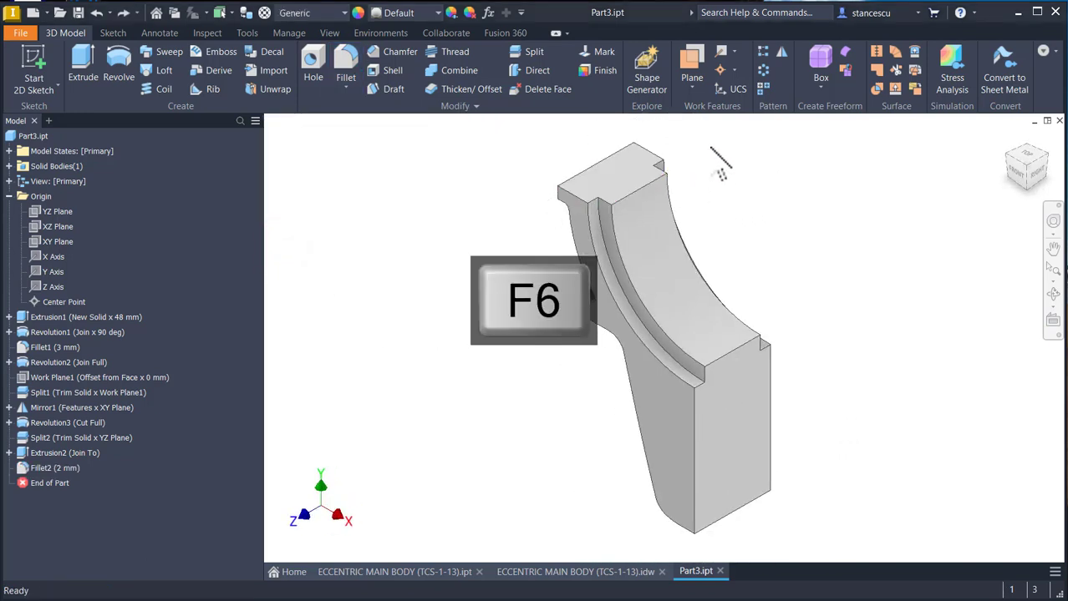
- Mirror the entire solid about its flat split face, joining the copy to the original to complete the symmetric body
left_click(781, 51)
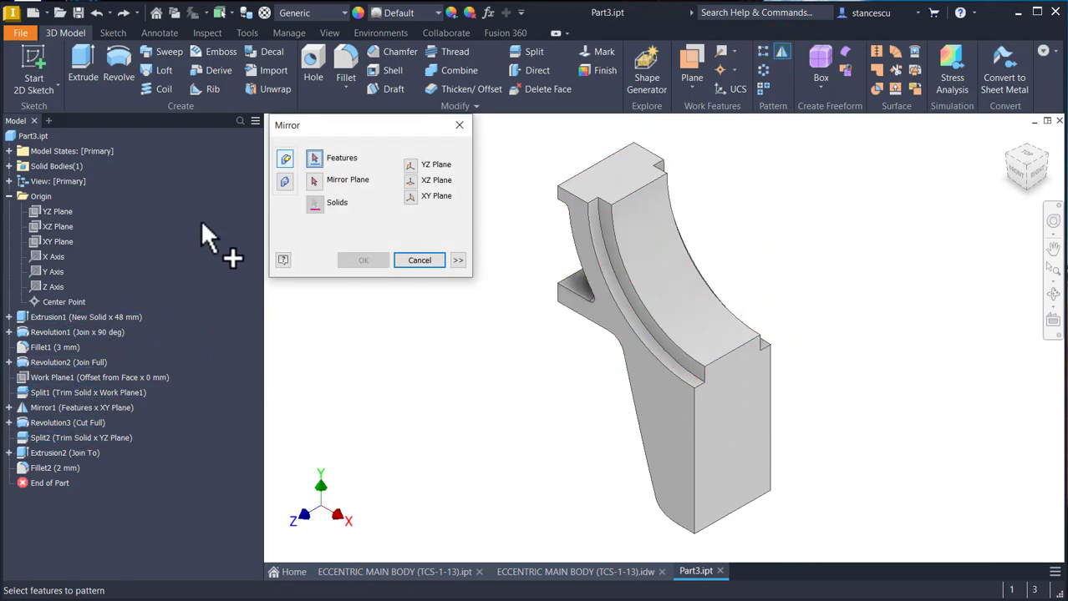
left_click(285, 182)
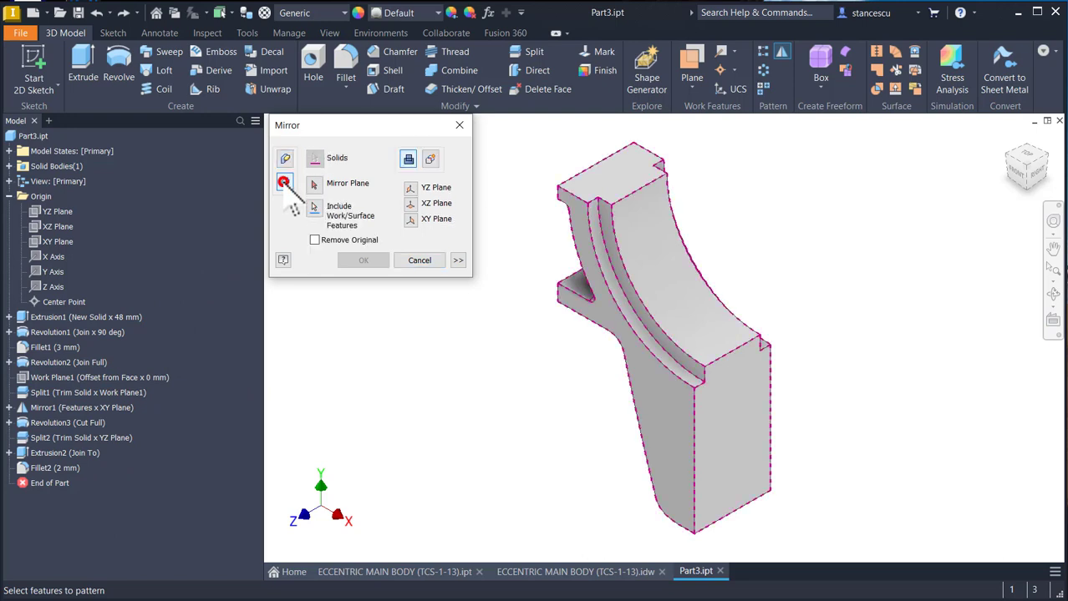
left_click(8, 166)
left_click(50, 181)
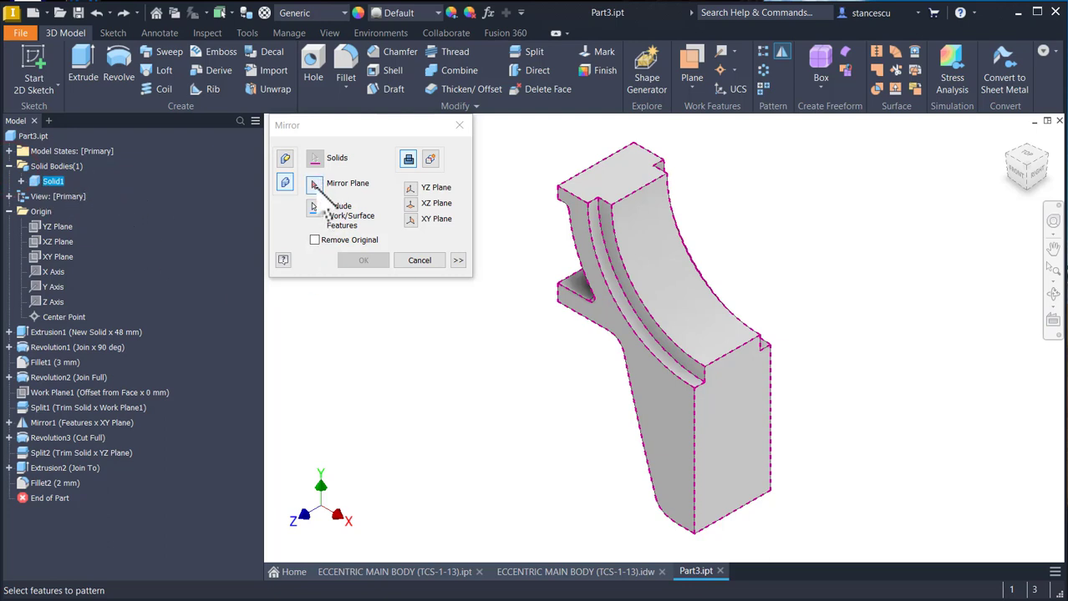
left_click(314, 184)
left_click(743, 407)
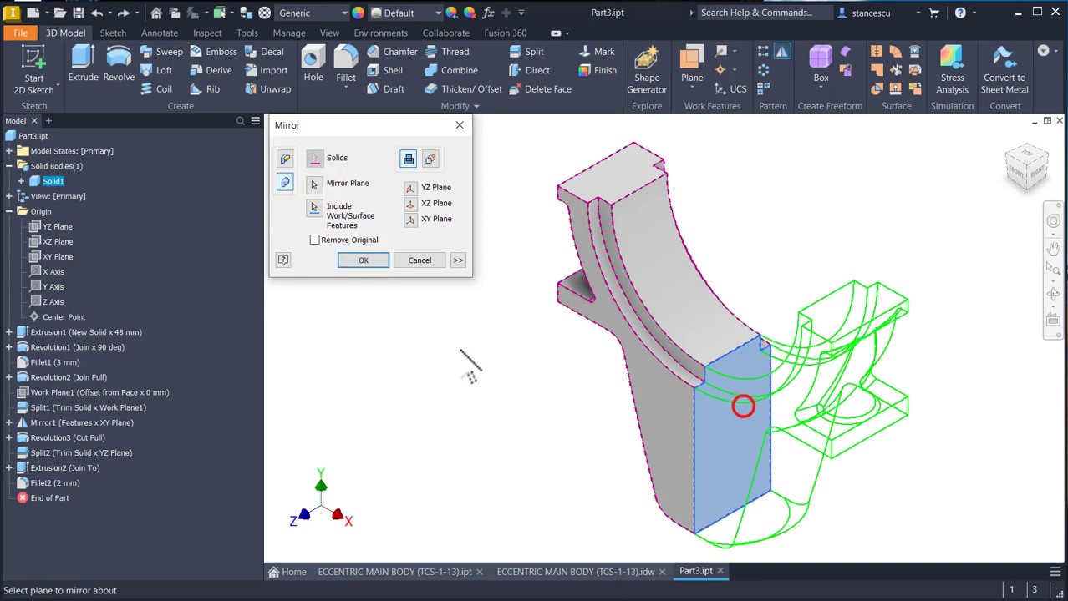
left_click(365, 259)
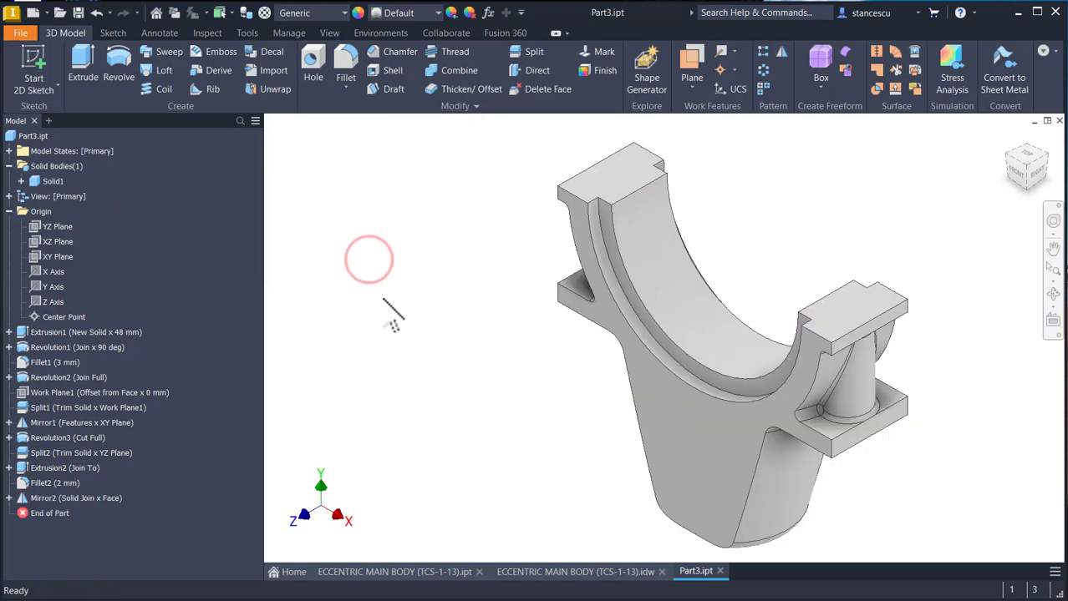
key("F6")
- Examine the drawing's front view for the central pocket's width, arc radius, arc centre height and floor height
left_click(555, 572)
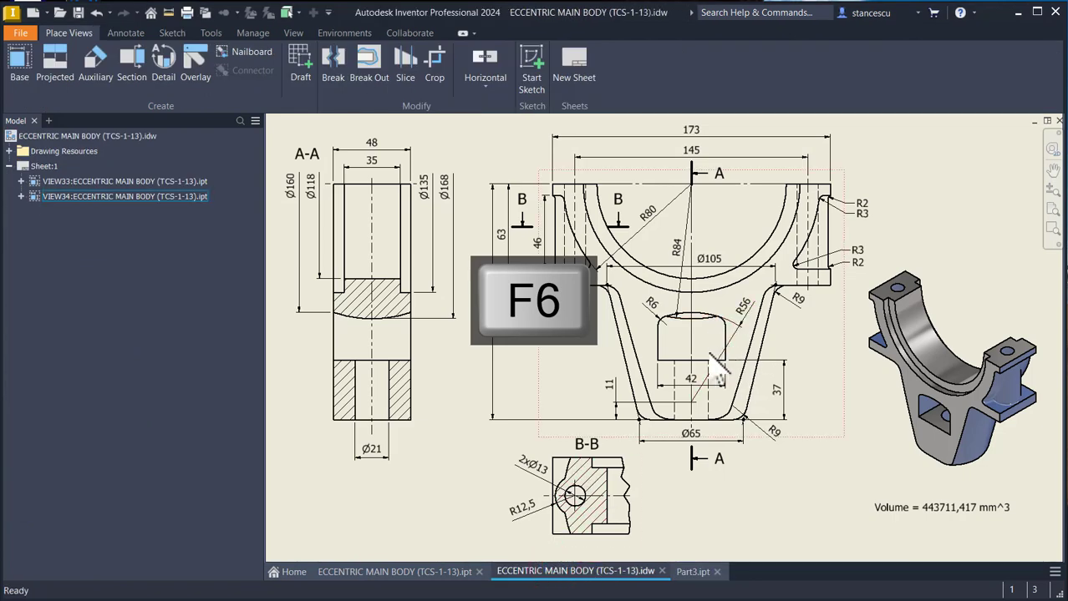
left_click(784, 403)
left_click(745, 314)
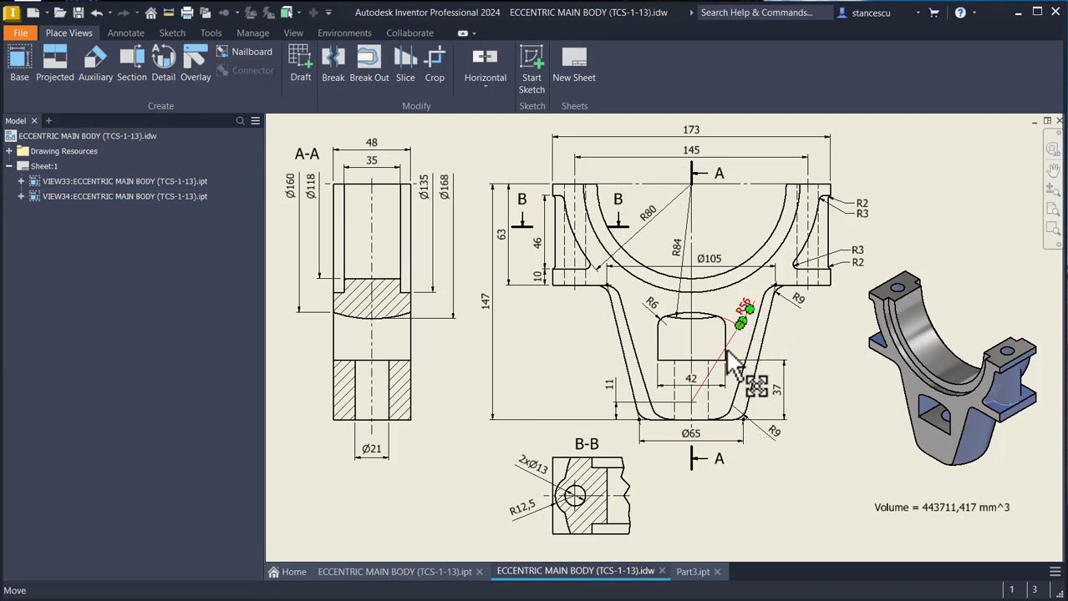
left_click(692, 384)
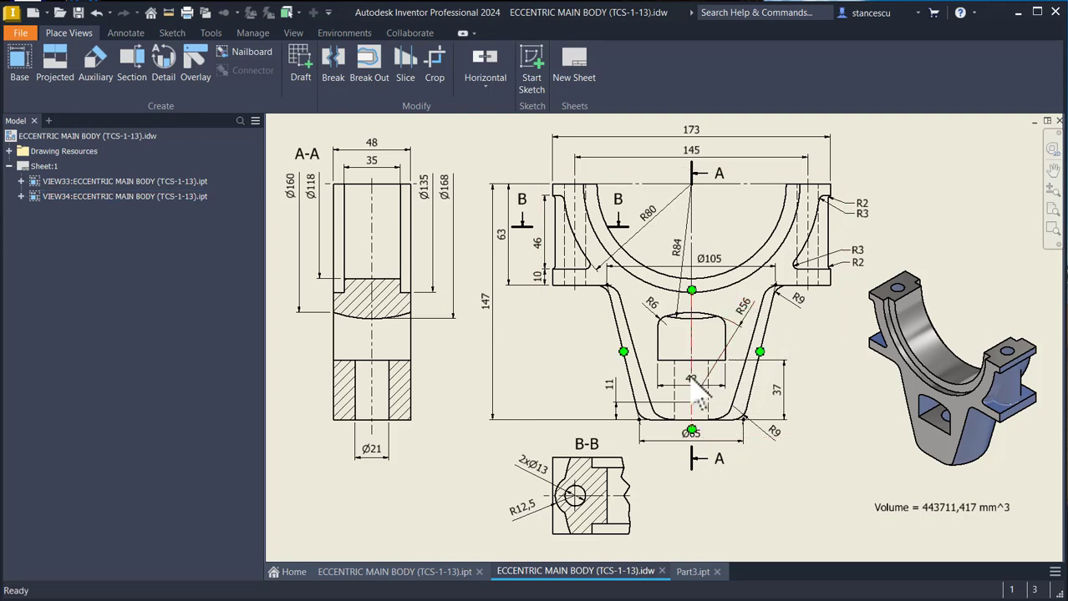
left_click(620, 411)
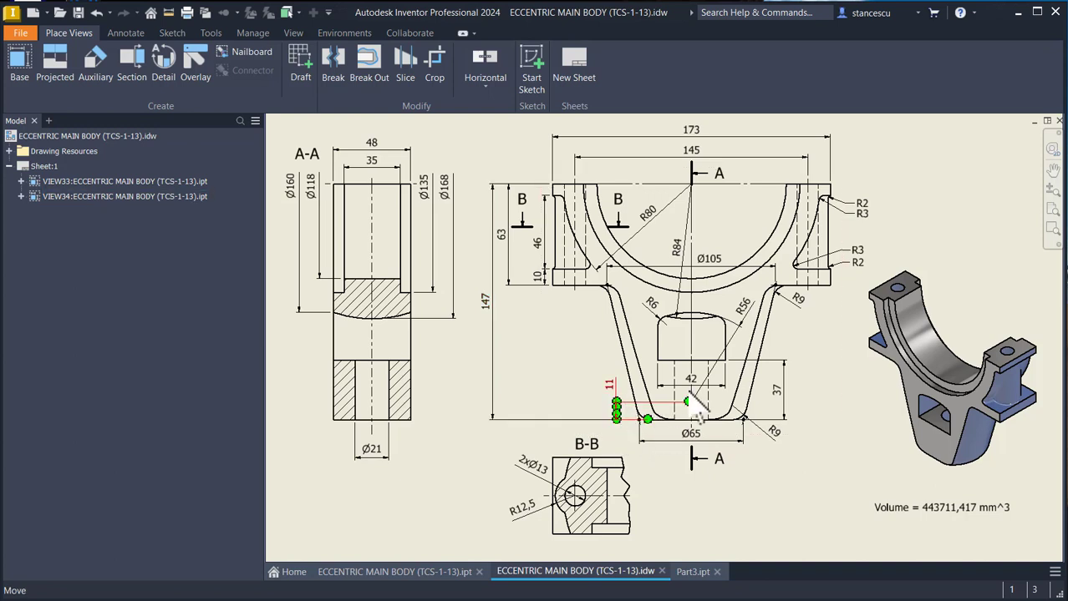
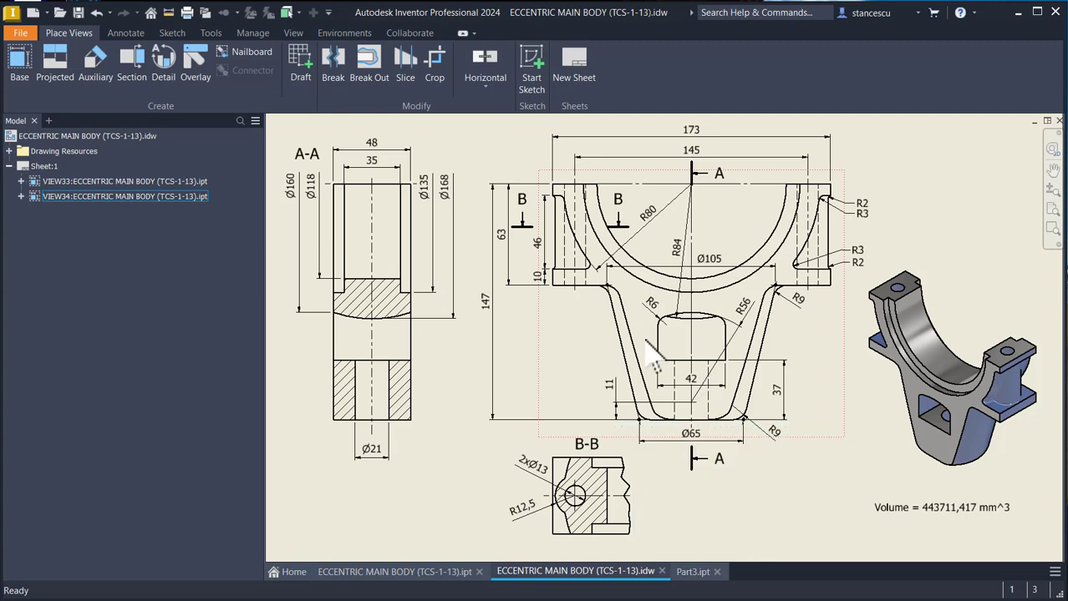
- Switch to the Part3.ipt model, start a sketch on the XY plane and slice the view at that plane
left_click(685, 573)
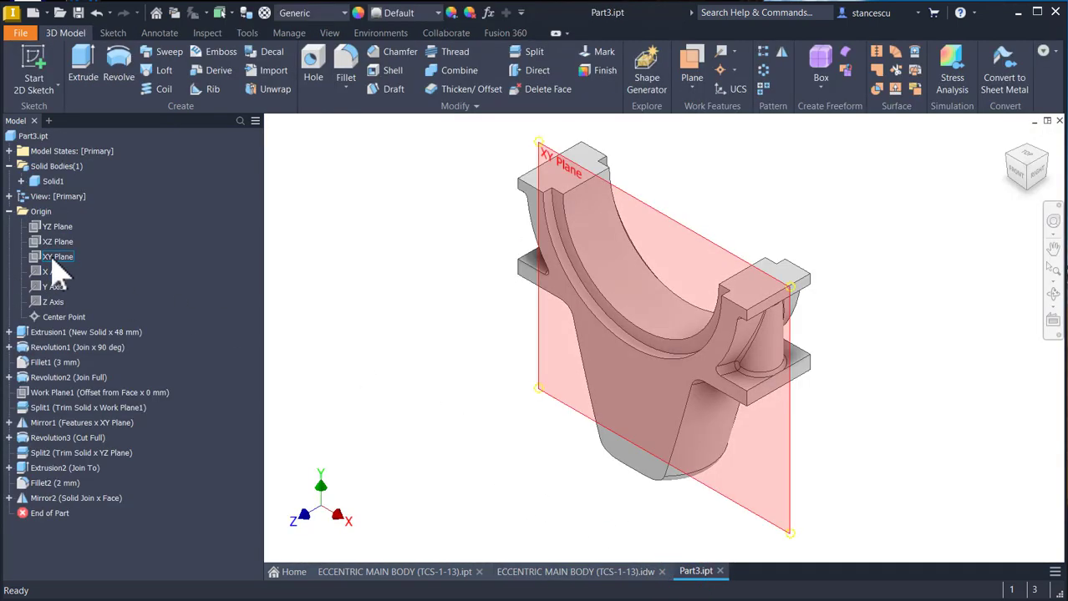
left_click(55, 259)
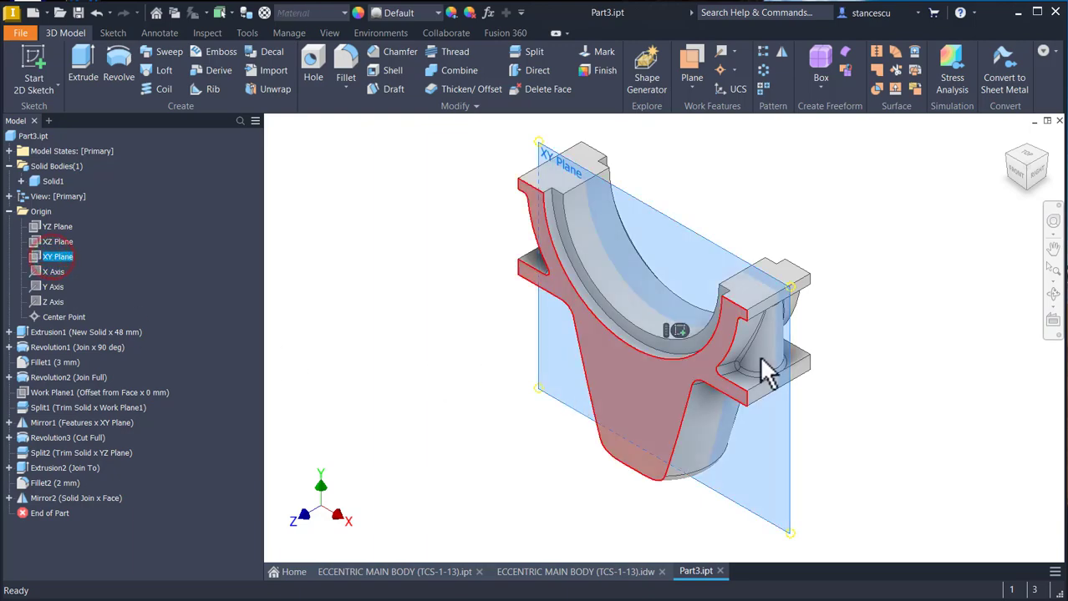
left_click(679, 332)
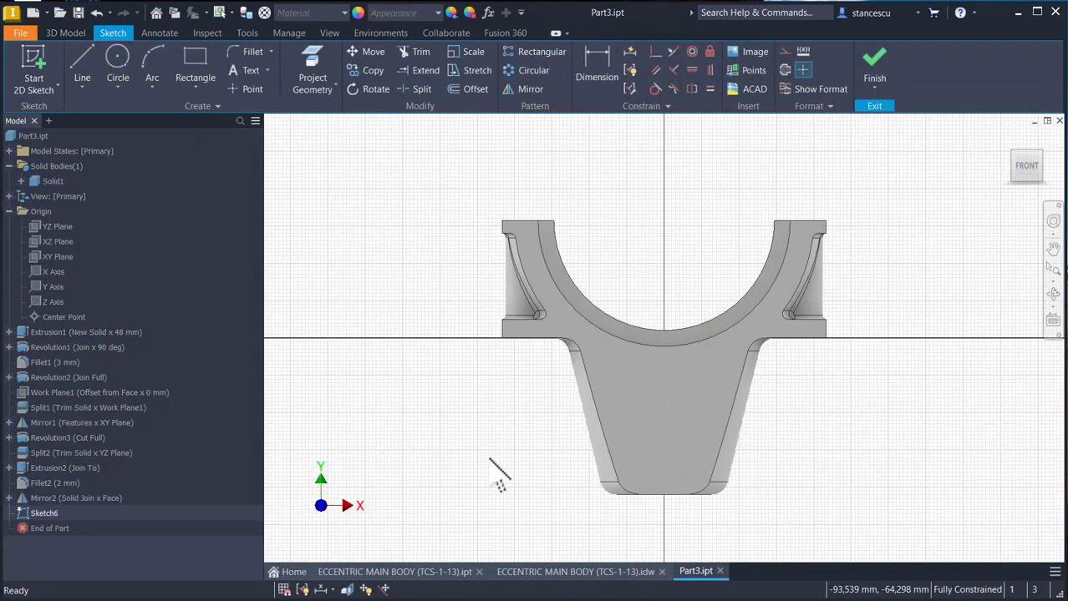
key("F7")
key("Num_Lock")
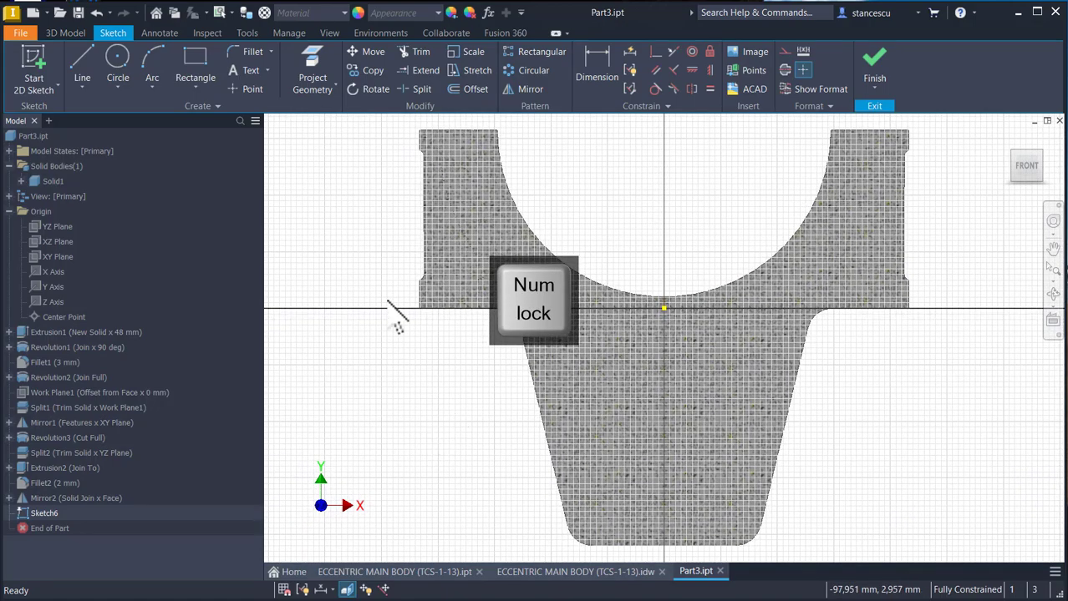
- Sketch an open-topped U of three lines, about 33 mm wide and 21 mm high, inside the lower tapered body
left_click(82, 65)
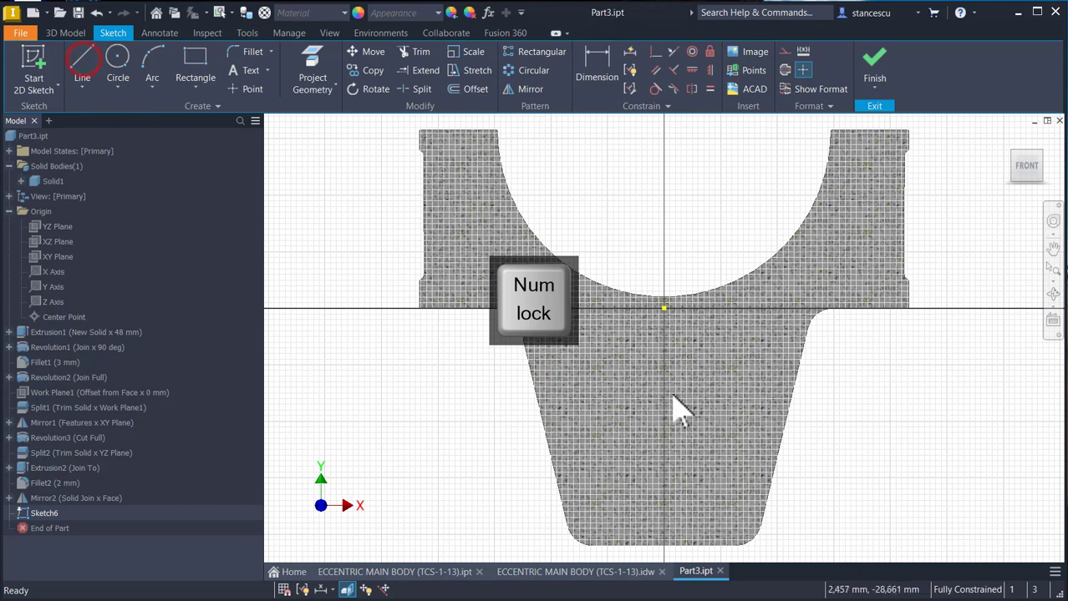
left_click(84, 60)
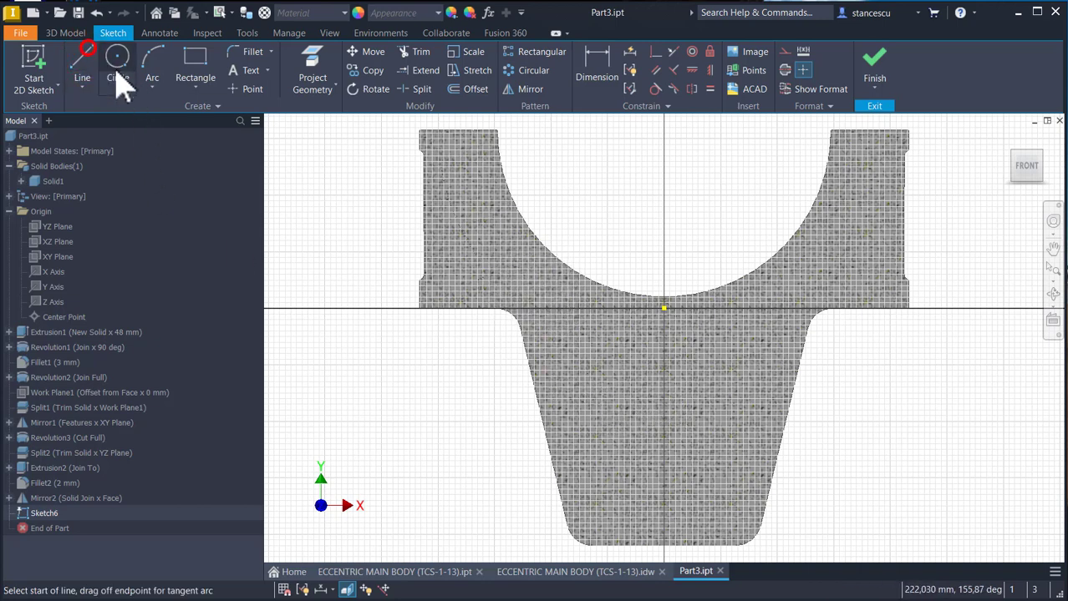
left_click(613, 416)
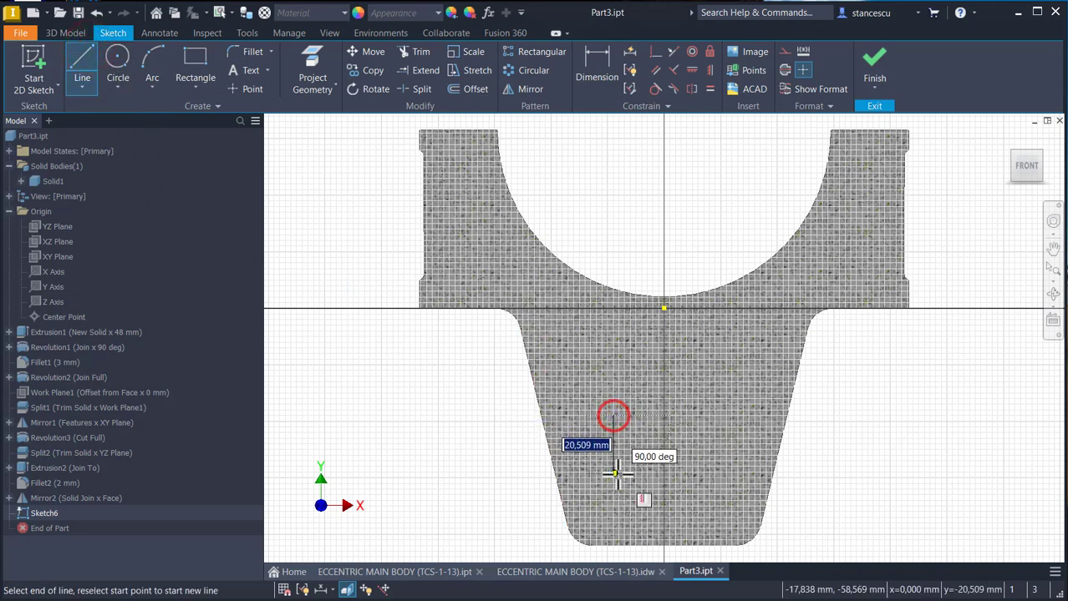
left_click(614, 473)
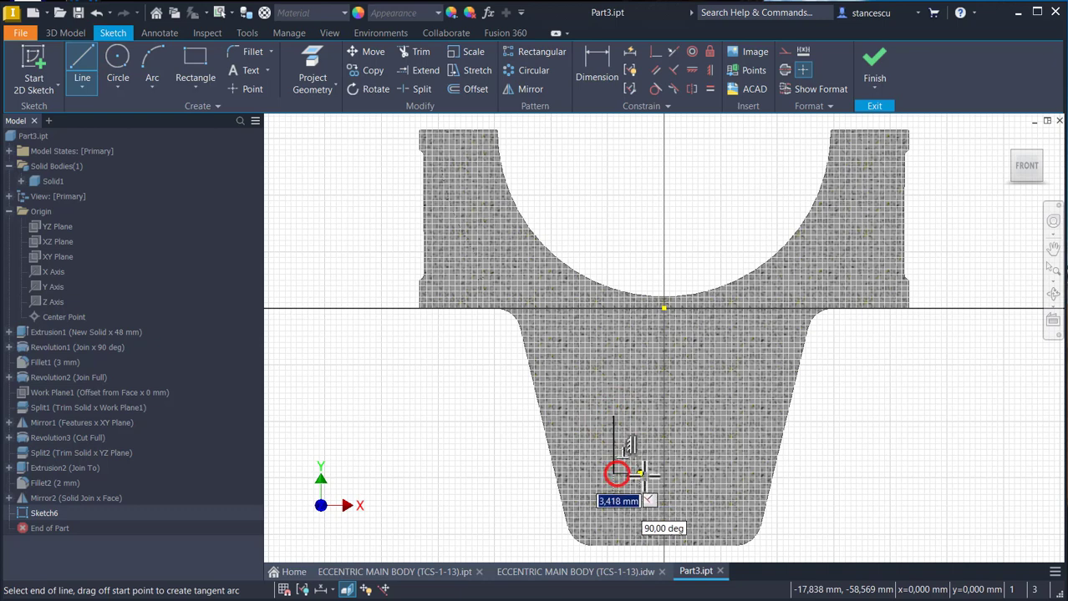
left_click(706, 473)
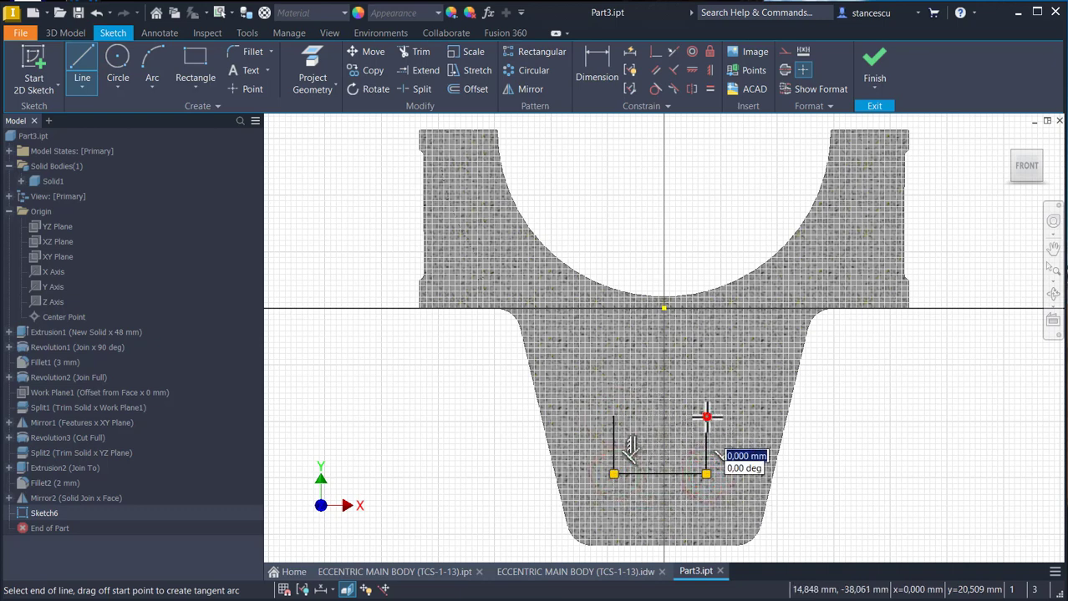
left_click(614, 415)
key("Escape")
- Close the U-shaped outline with an upward-bulging three-point arc of 56 mm radius between its upper endpoints
left_click(150, 57)
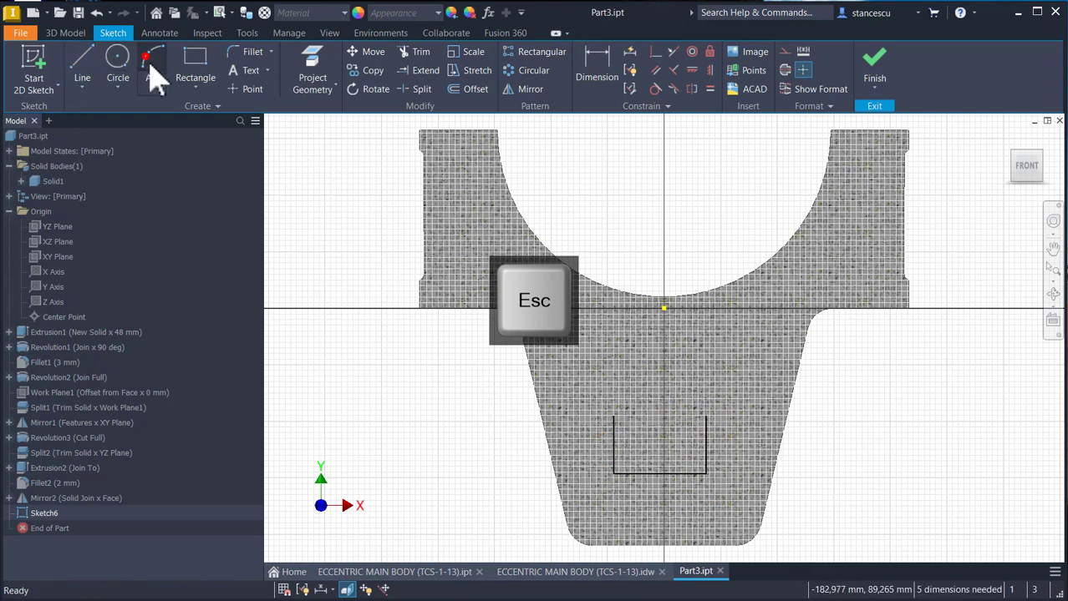
left_click(614, 415)
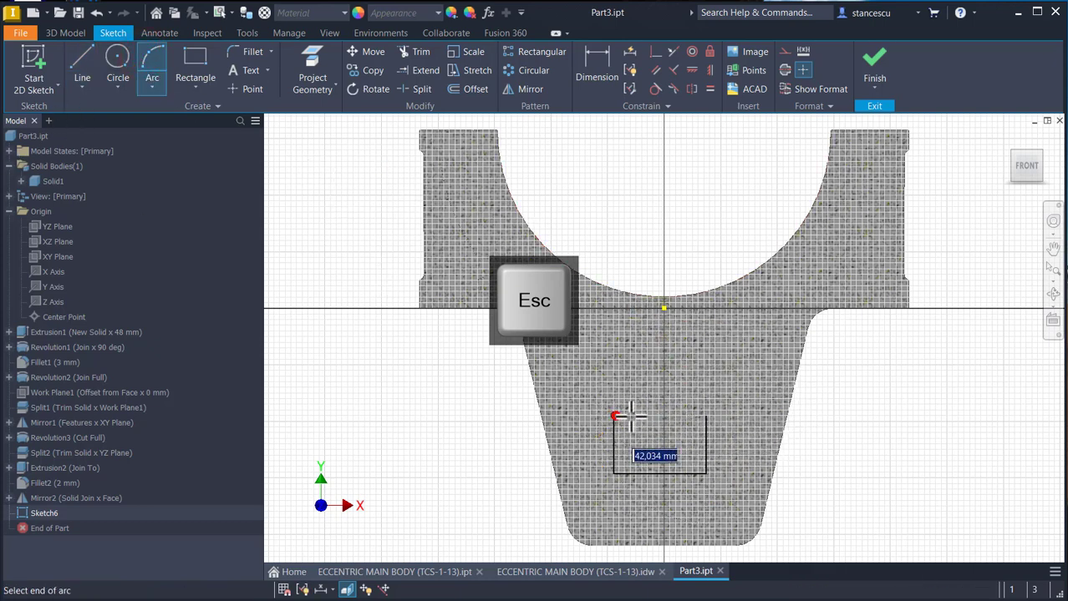
left_click(706, 415)
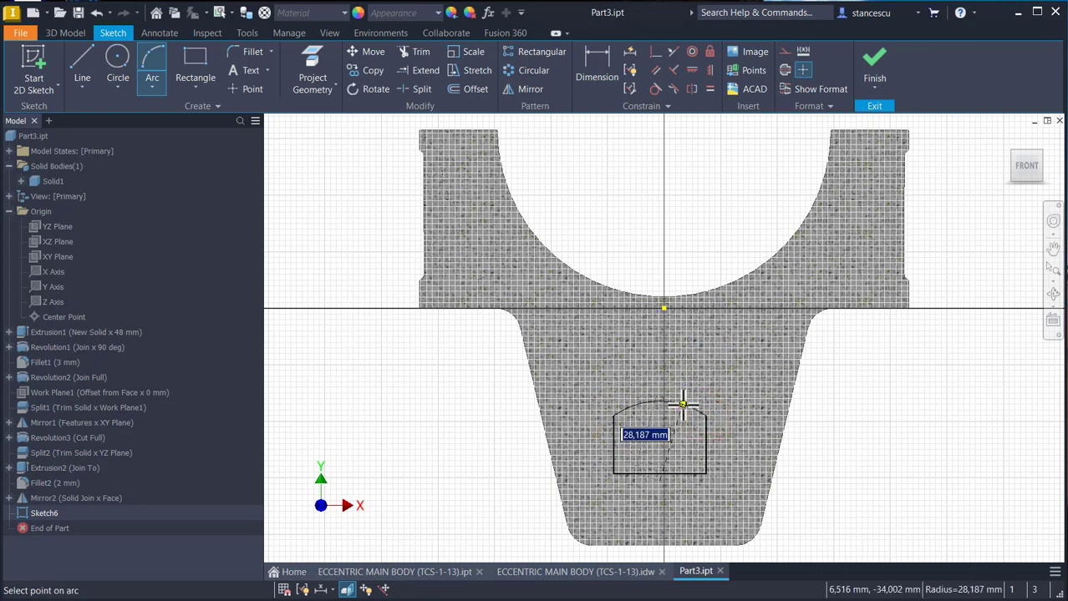
key("Return")
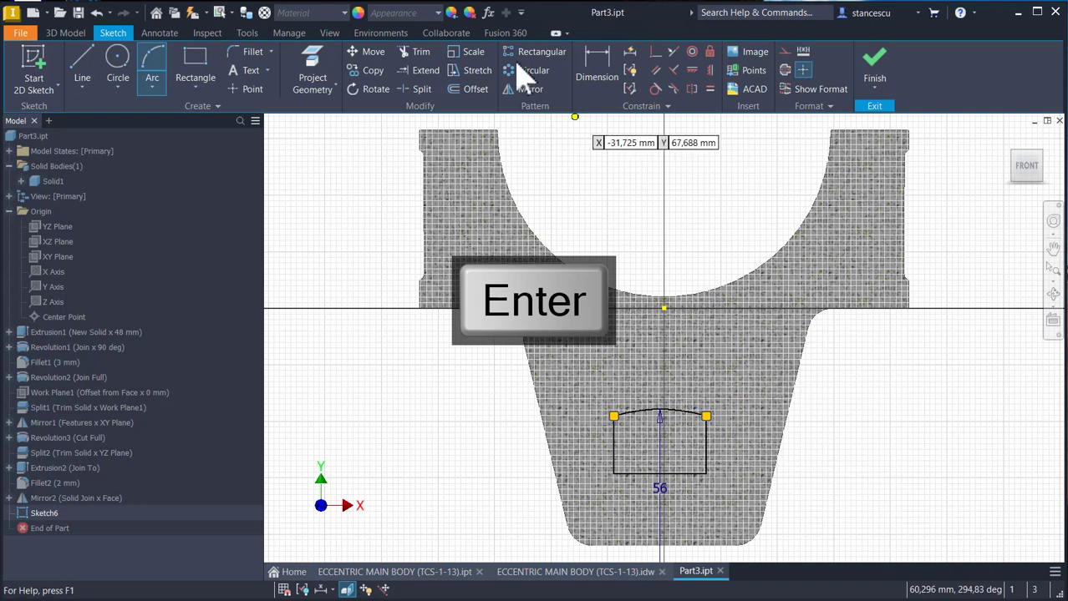
- Dimension the pocket's floor line 37 mm above the bottom edge of the body
left_click(595, 68)
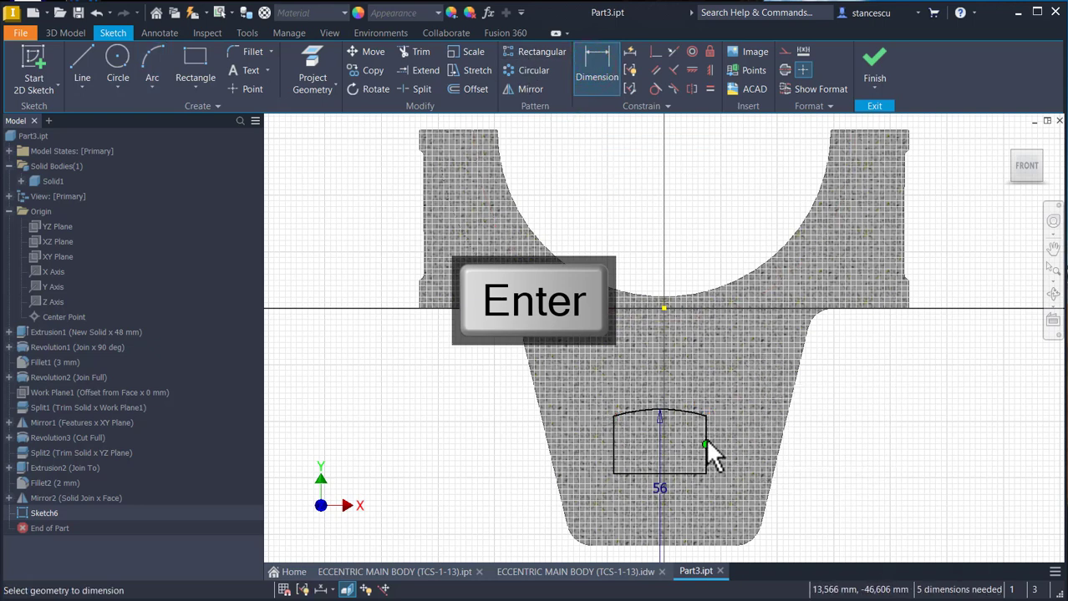
left_click(683, 474)
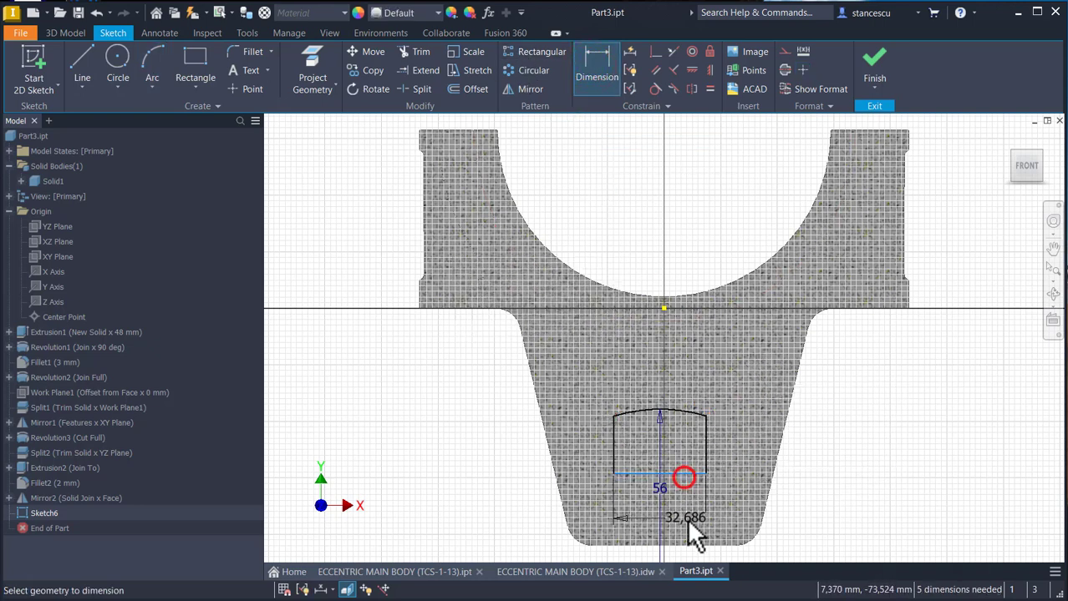
left_click(688, 546)
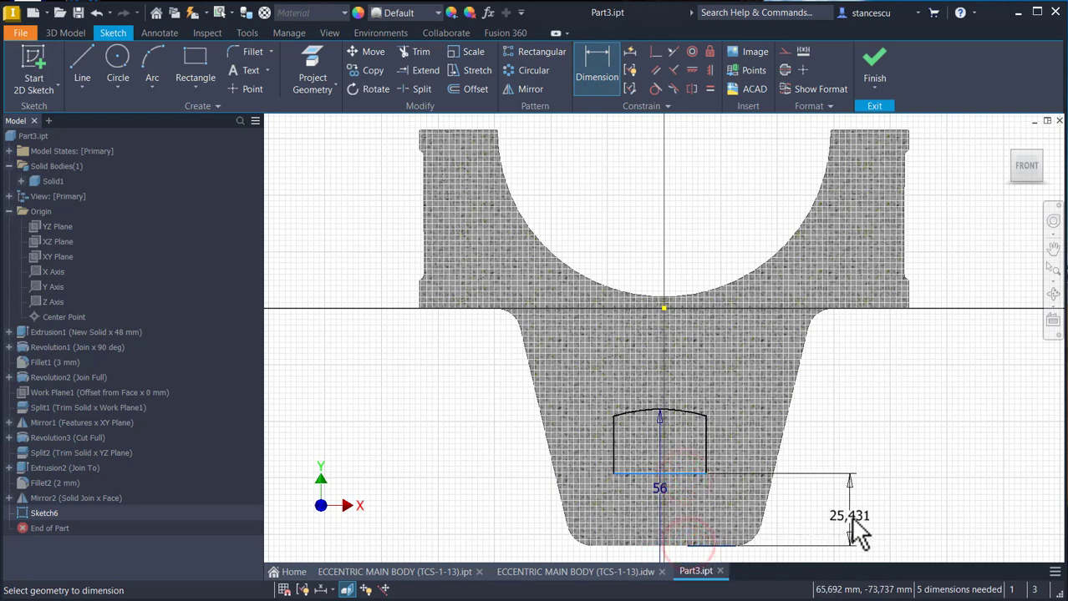
left_click(849, 516)
type("37")
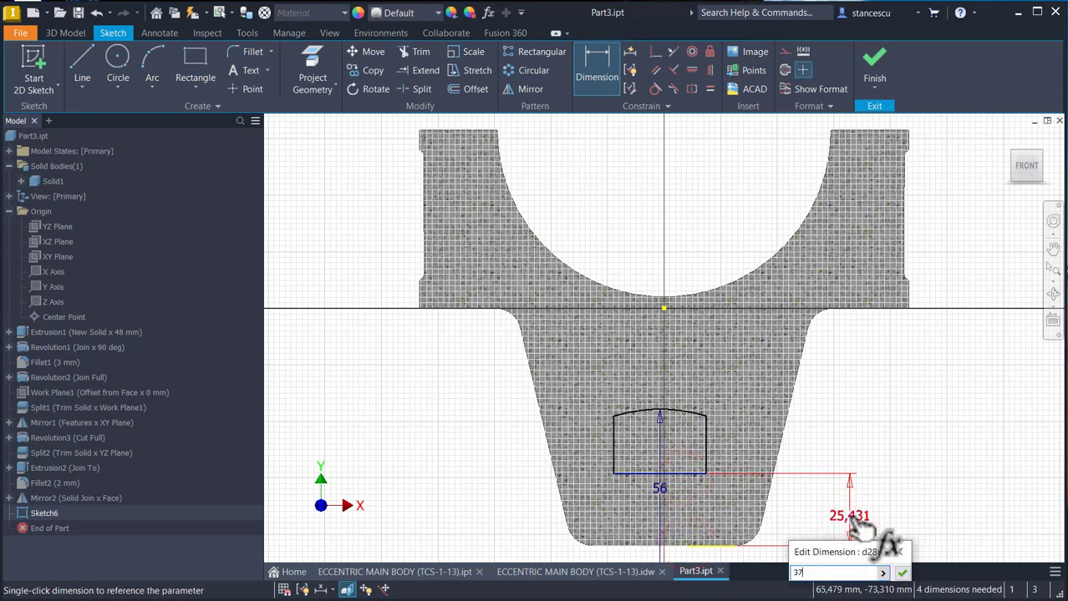
key("Return")
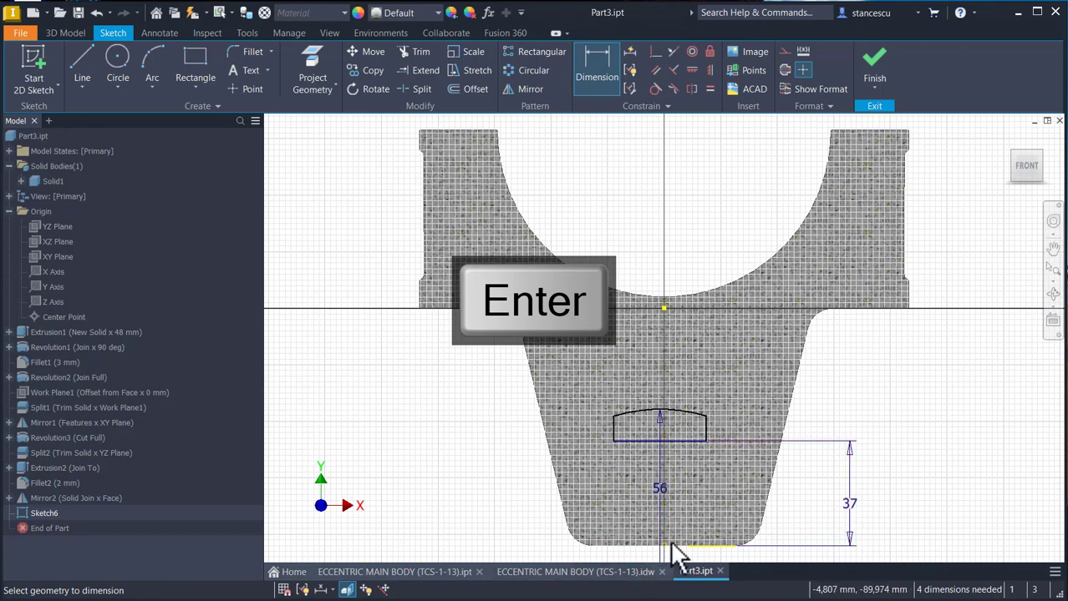
- Move the arc's centre above the body's bottom edge and dimension it 11 mm from that edge
middle_click_drag(685, 508, 693, 432)
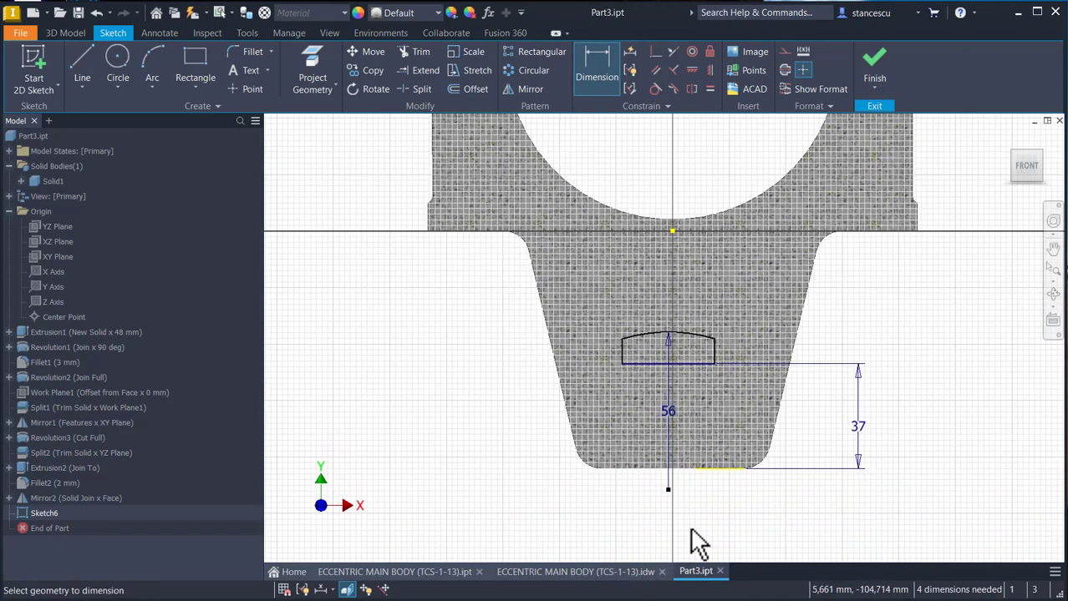
key("Escape")
left_click_drag(668, 490, 669, 447)
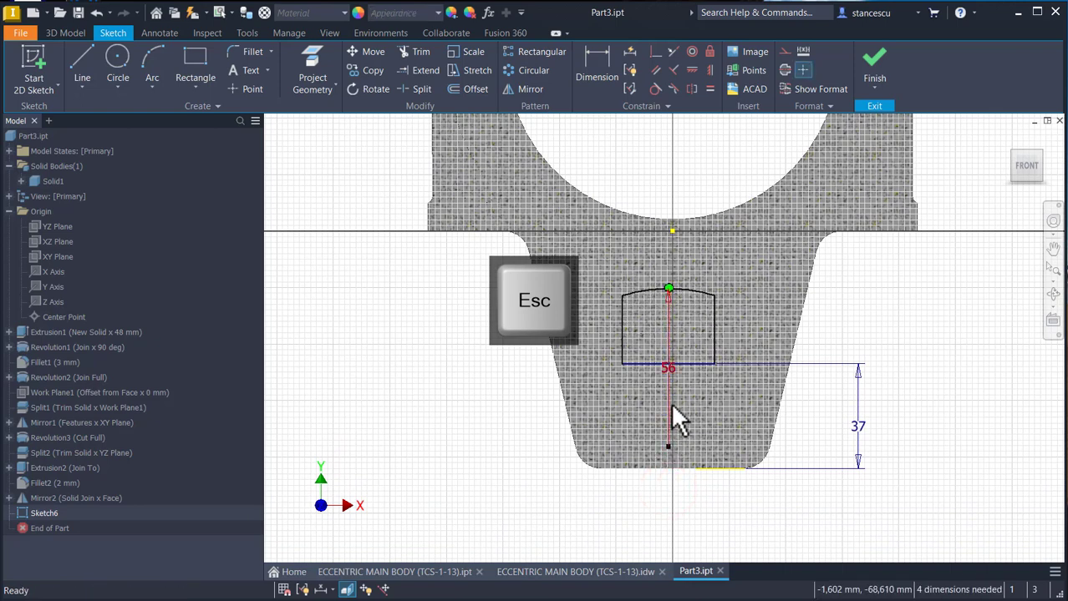
left_click(599, 63)
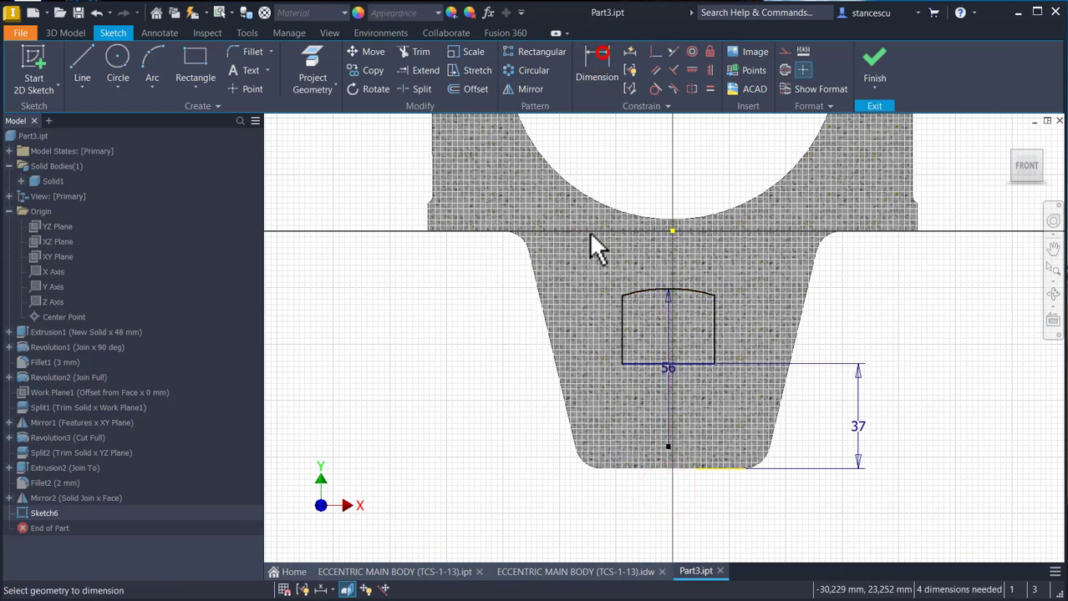
left_click(666, 445)
left_click(648, 466)
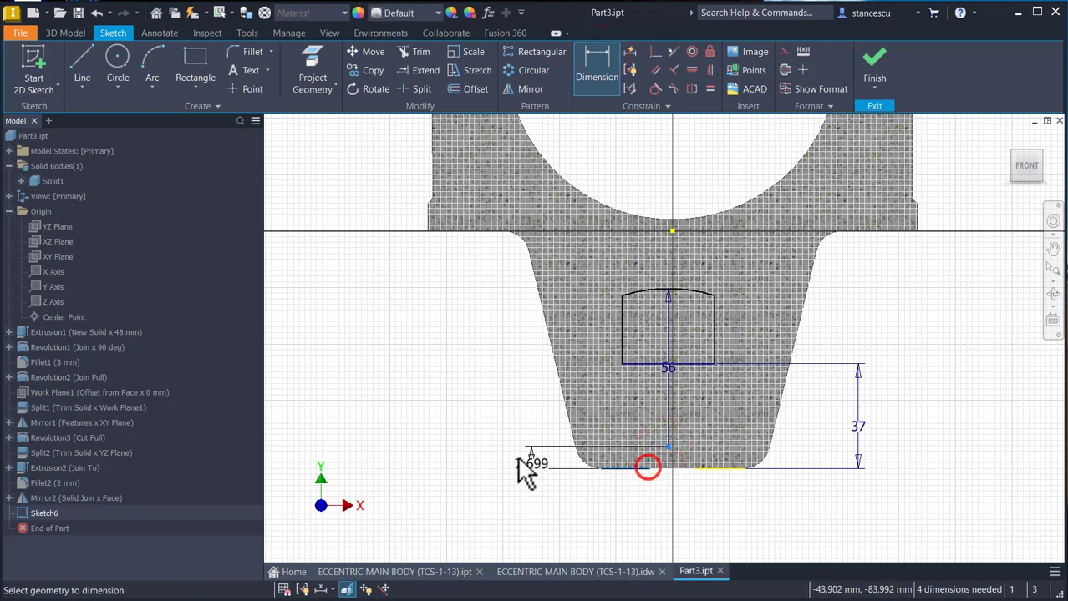
left_click(492, 449)
type("11")
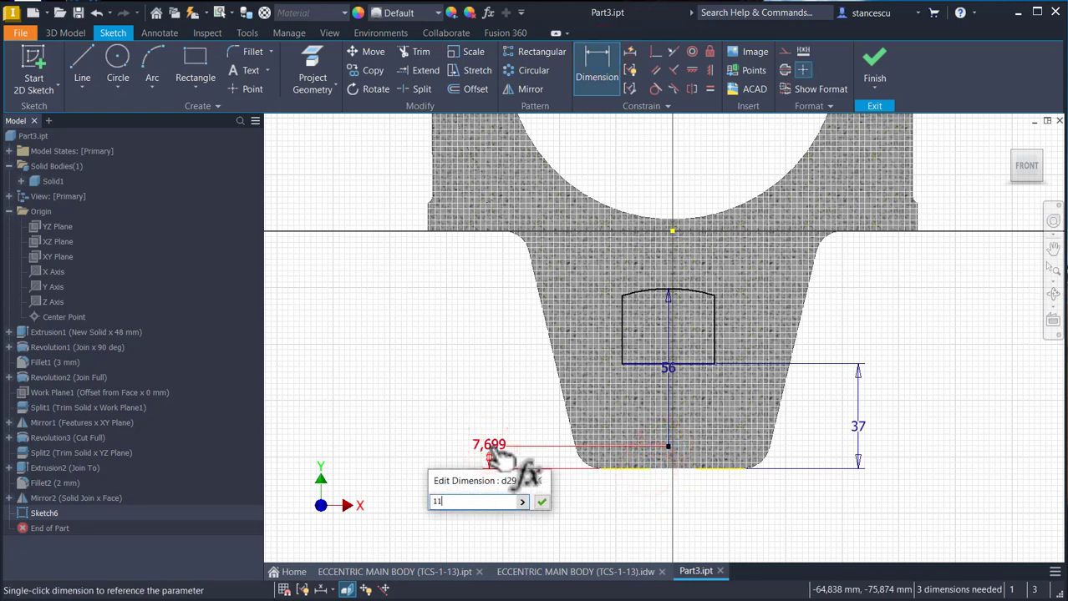
key("Return")
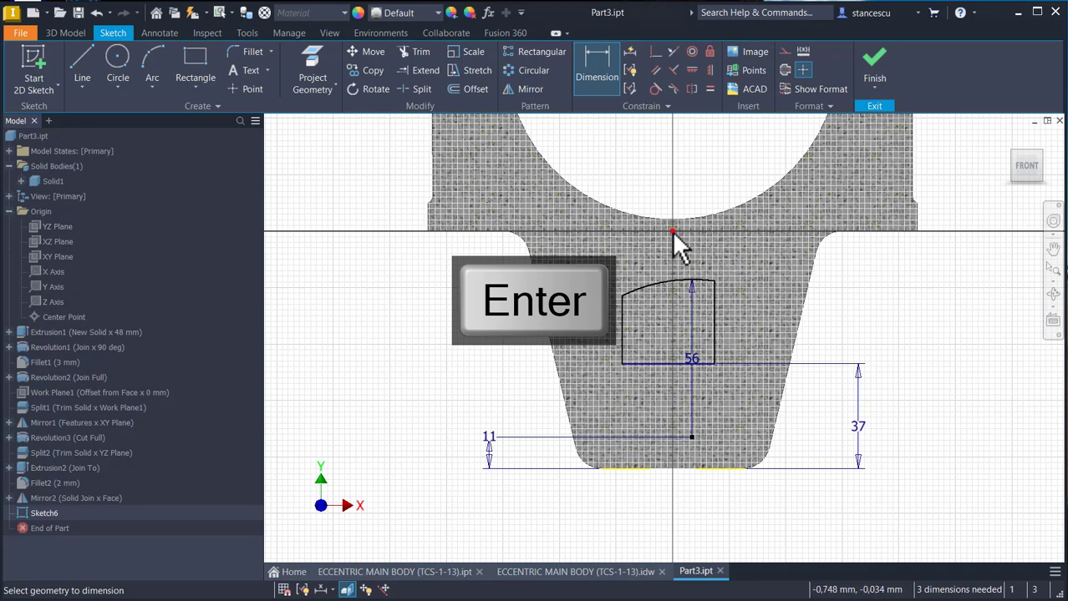
- Constrain the floor line's midpoint and the arc's centre to lie vertically in line with the origin
left_click(709, 71)
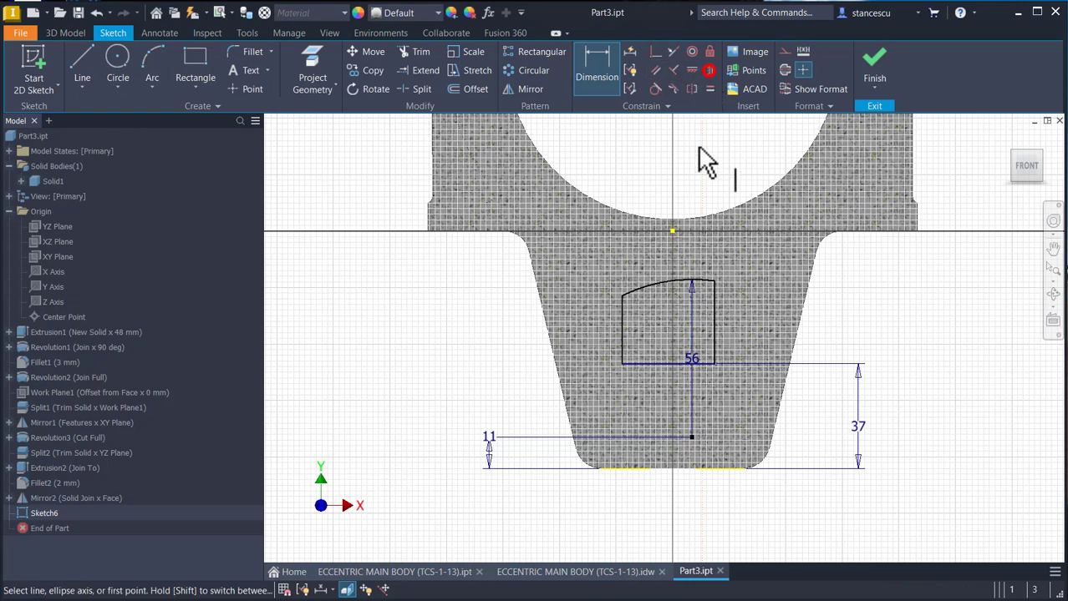
left_click(668, 363)
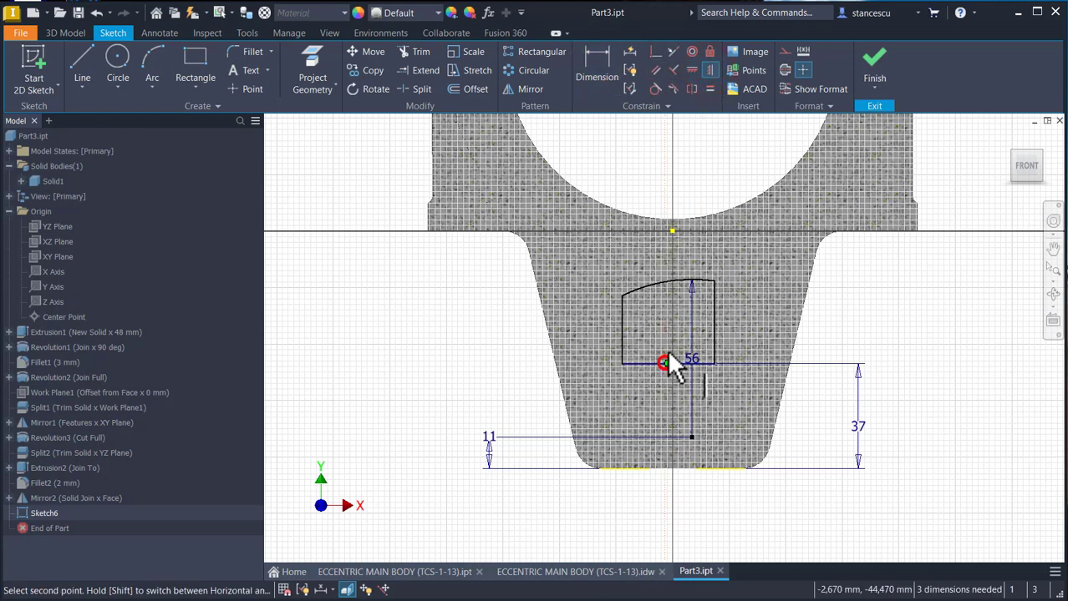
left_click(672, 233)
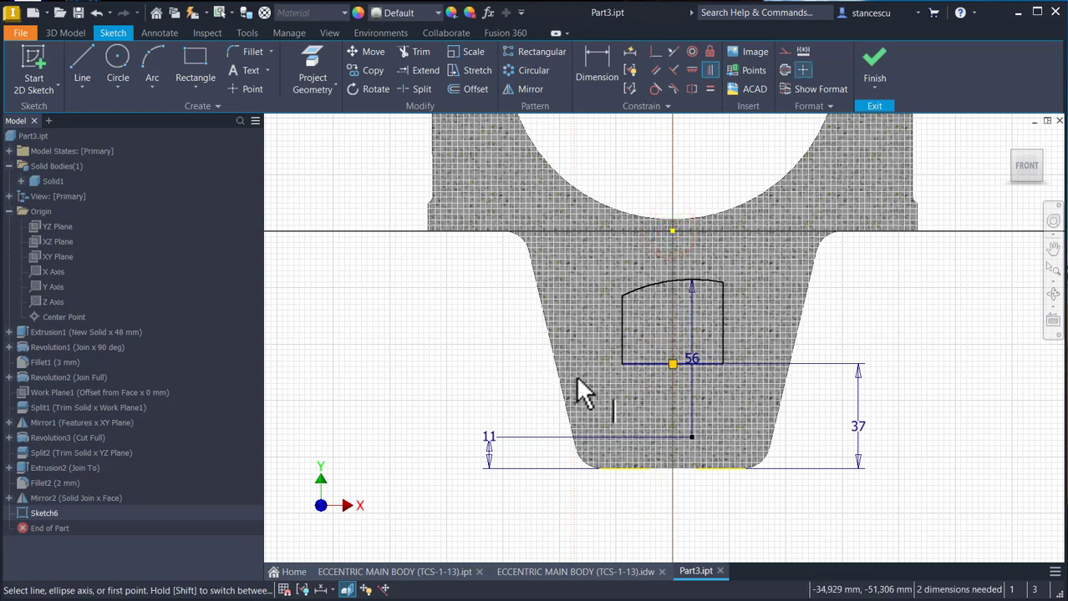
left_click(674, 230)
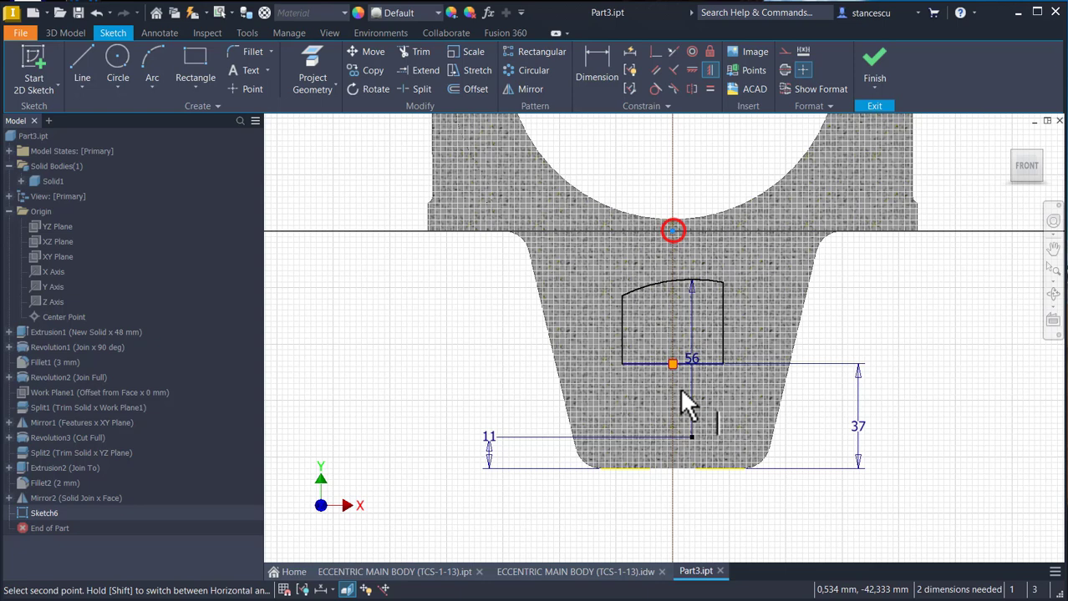
left_click(690, 434)
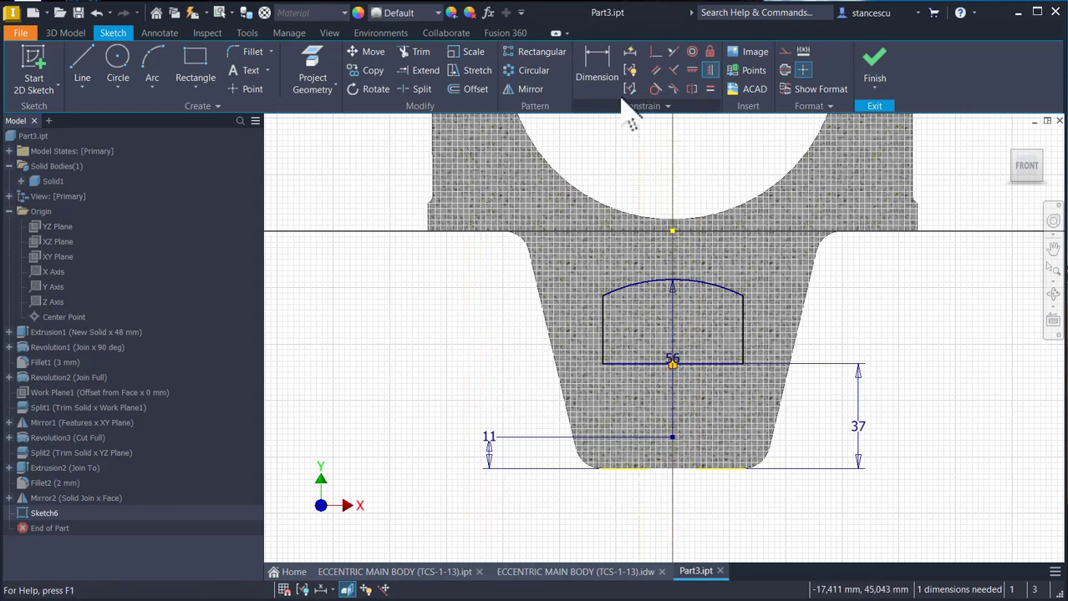
- Dimension the pocket's floor line to a width of 42 mm and finish the sketch
left_click(596, 65)
left_click(622, 364)
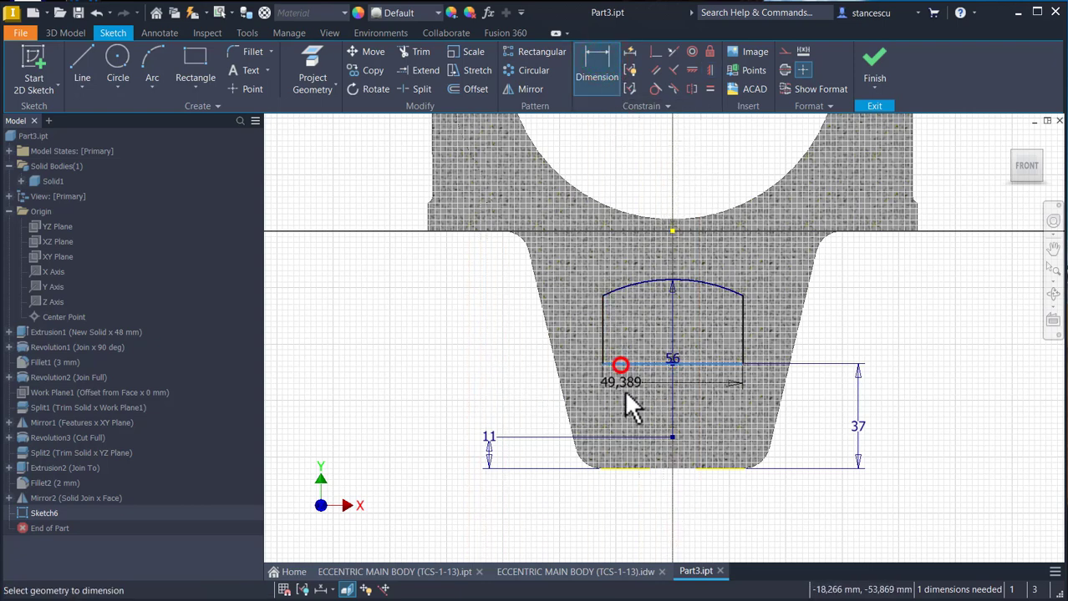
left_click(646, 494)
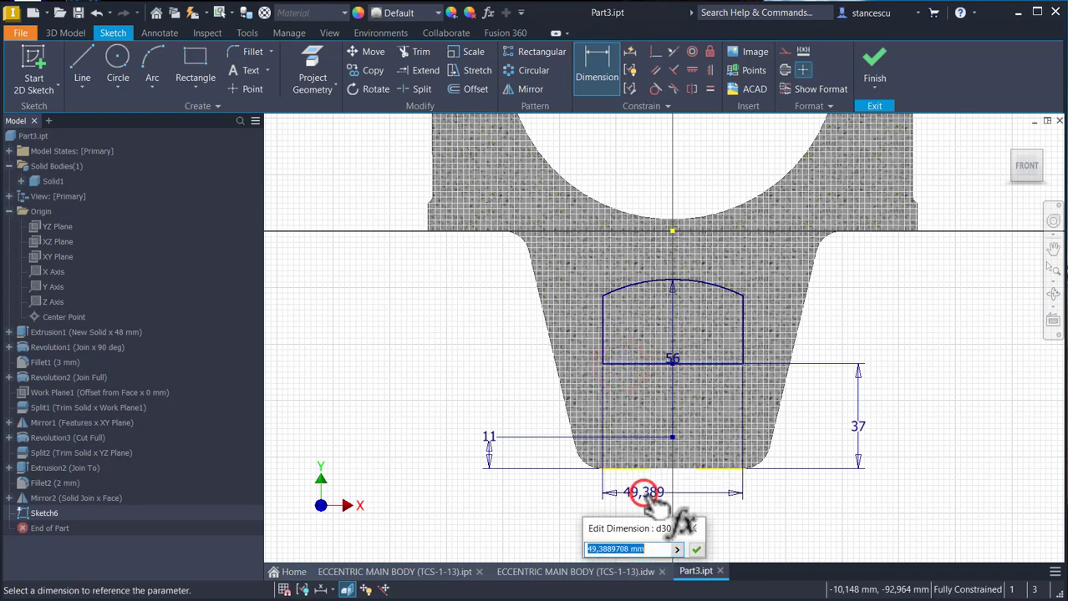
key("Return")
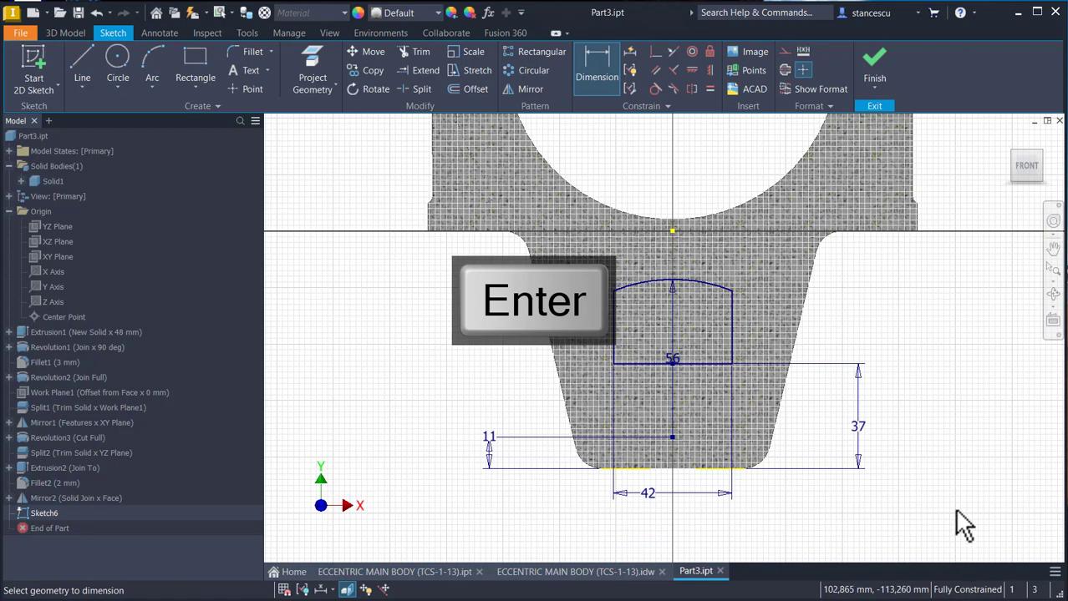
left_click(875, 58)
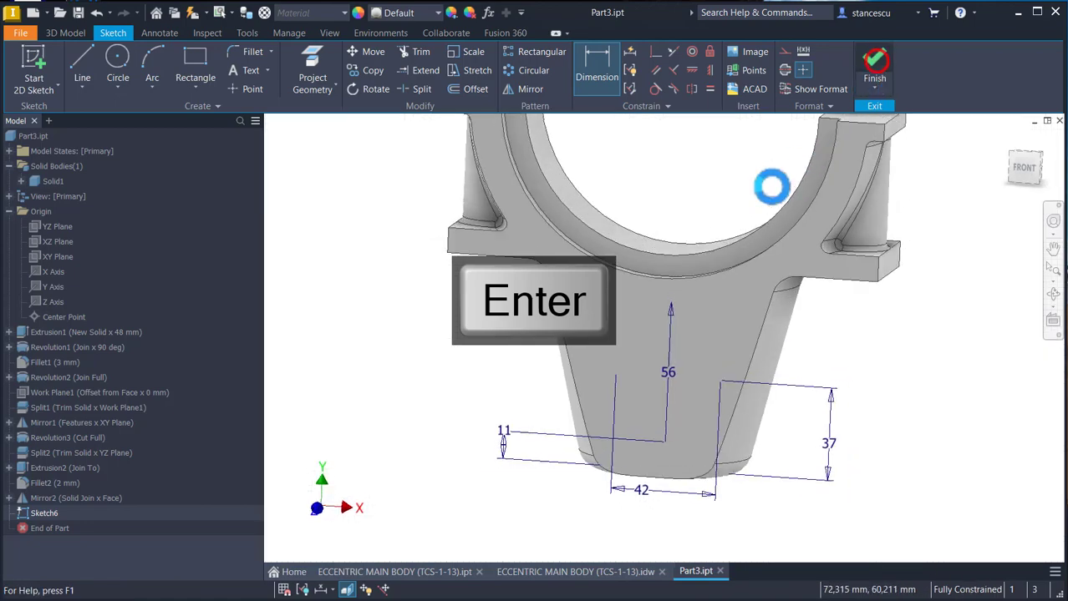
- Cut the arched pocket profile symmetrically through all of the body
left_click(86, 65)
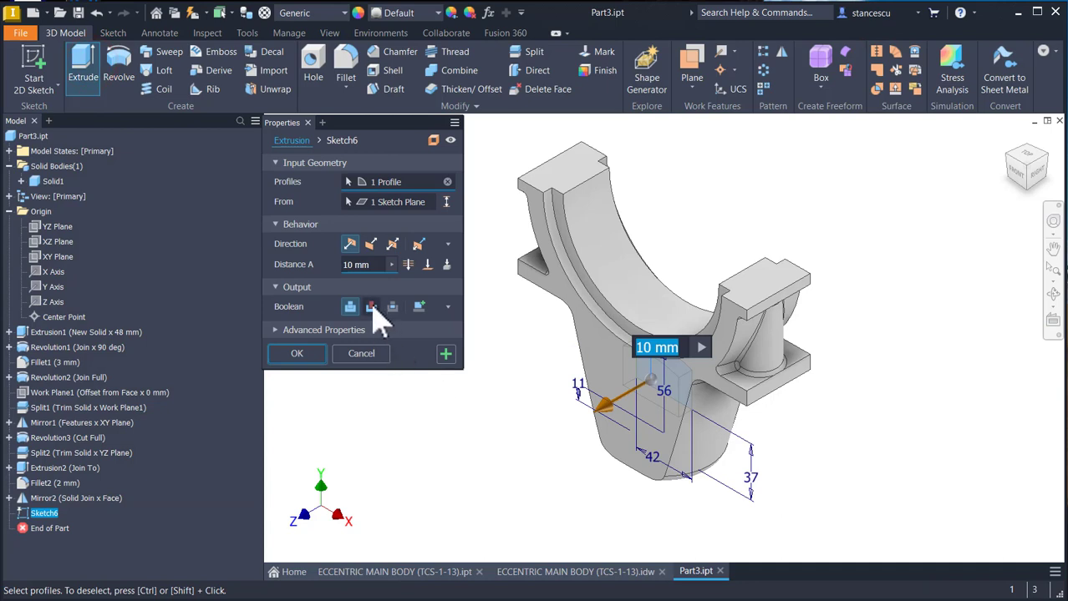
left_click(371, 306)
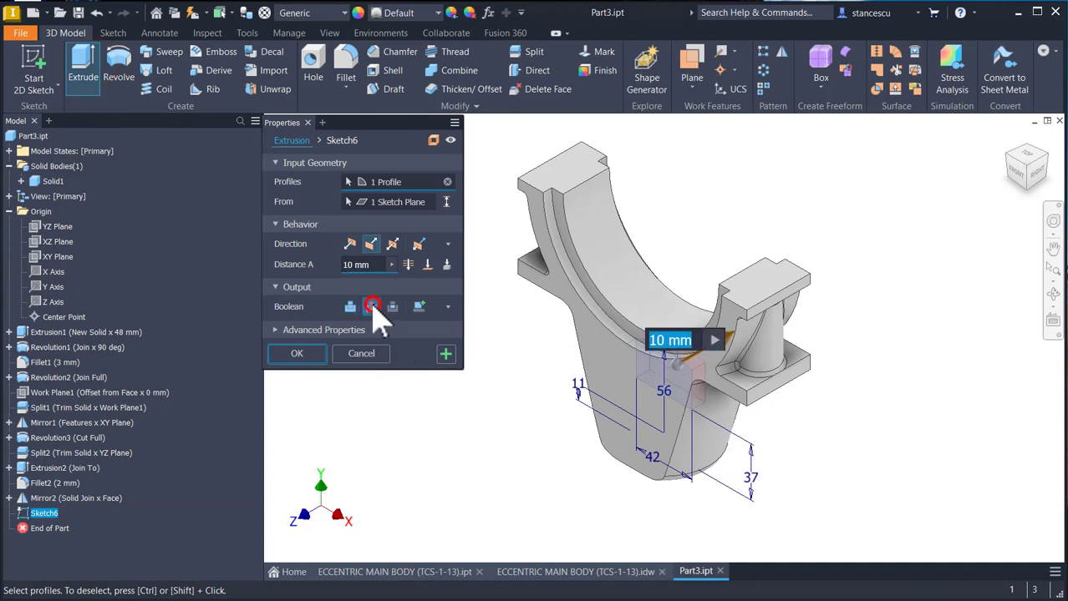
left_click(392, 243)
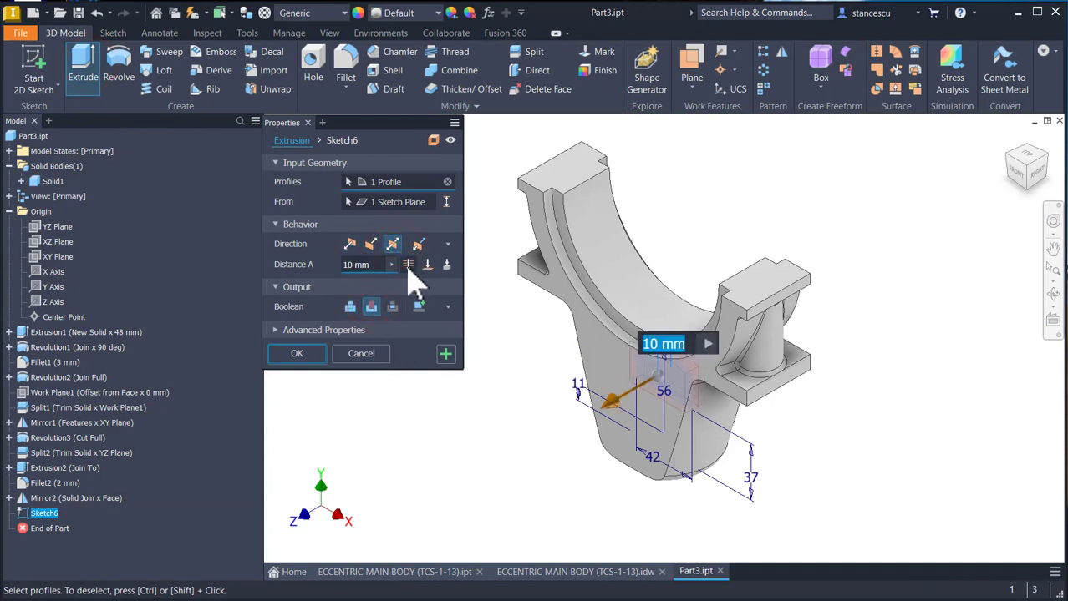
left_click(408, 264)
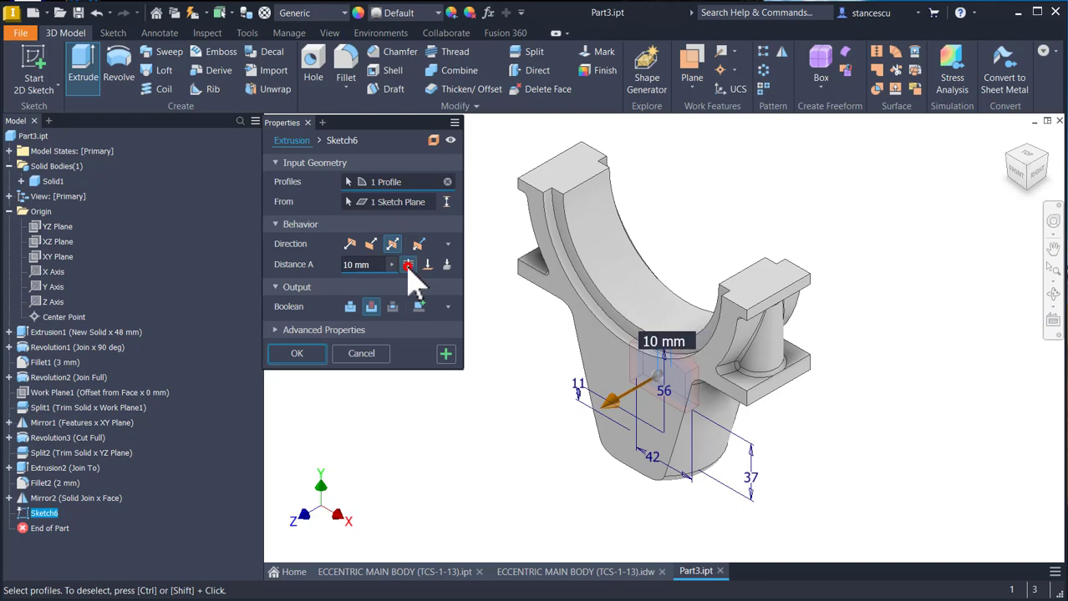
left_click(297, 353)
- Fillet the pocket's two upper corner edges, where the side walls meet the arched roof, with a 6 mm radius
middle_click_drag(417, 519, 636, 480, "shift")
scroll(637, 480, "down", 5)
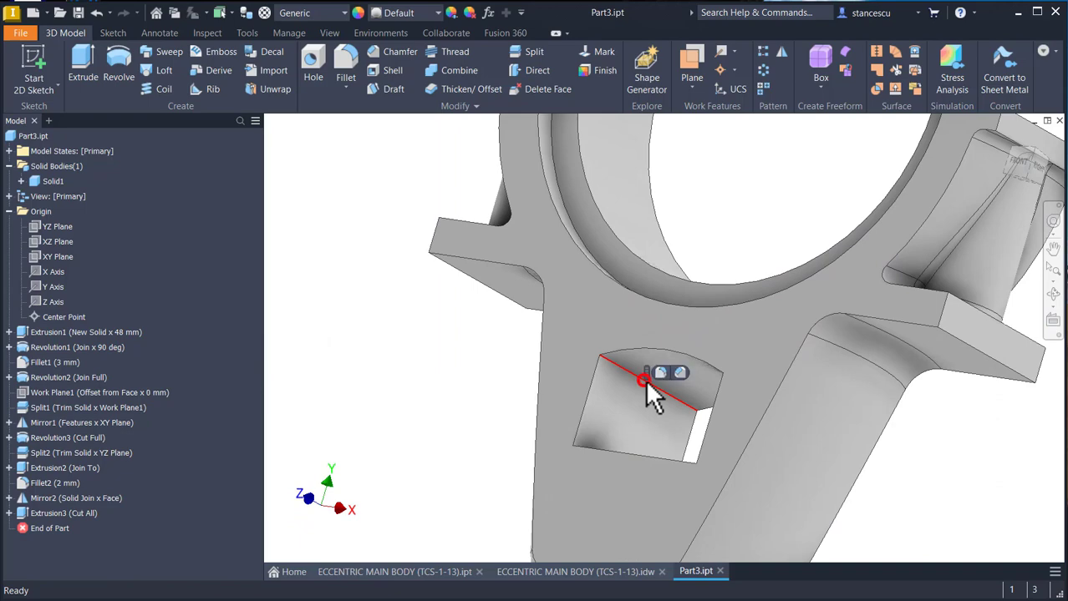
left_click(645, 380)
left_click(660, 373)
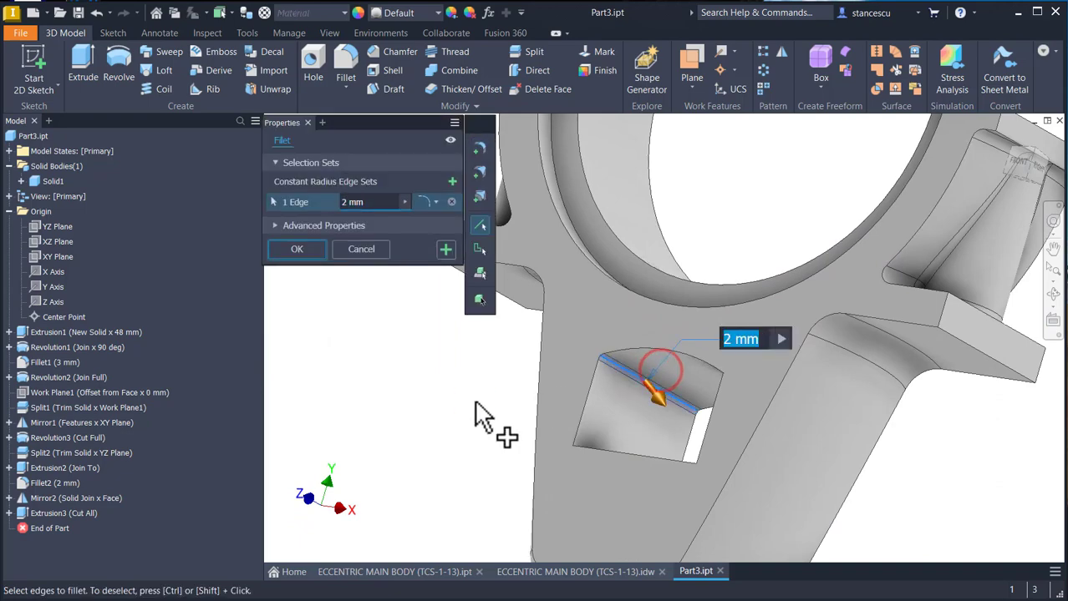
type("6")
middle_click_drag(474, 403, 767, 432, "shift")
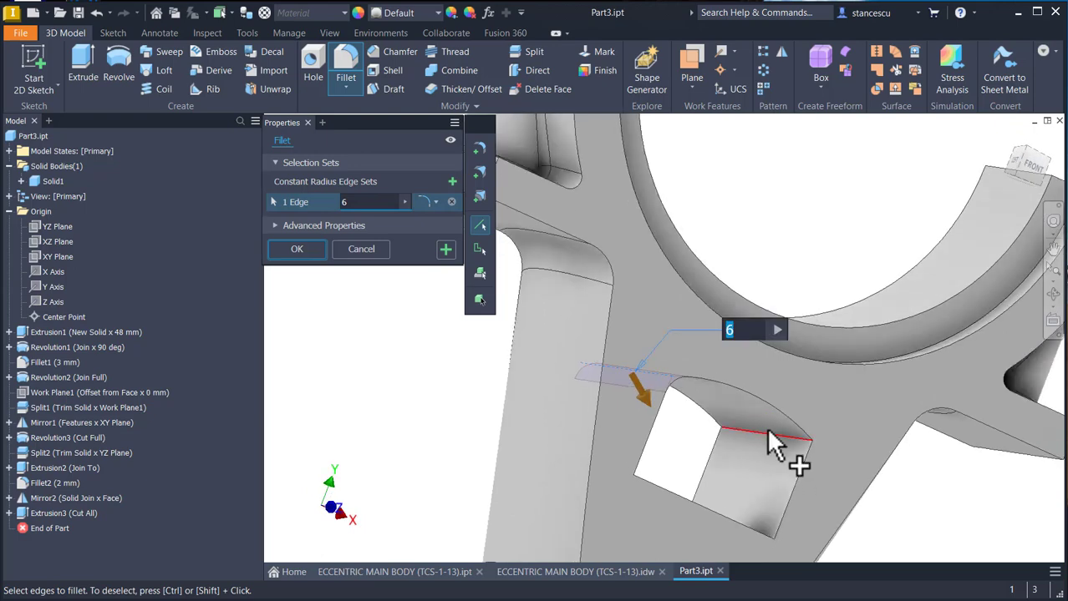
left_click(767, 435)
left_click(311, 250)
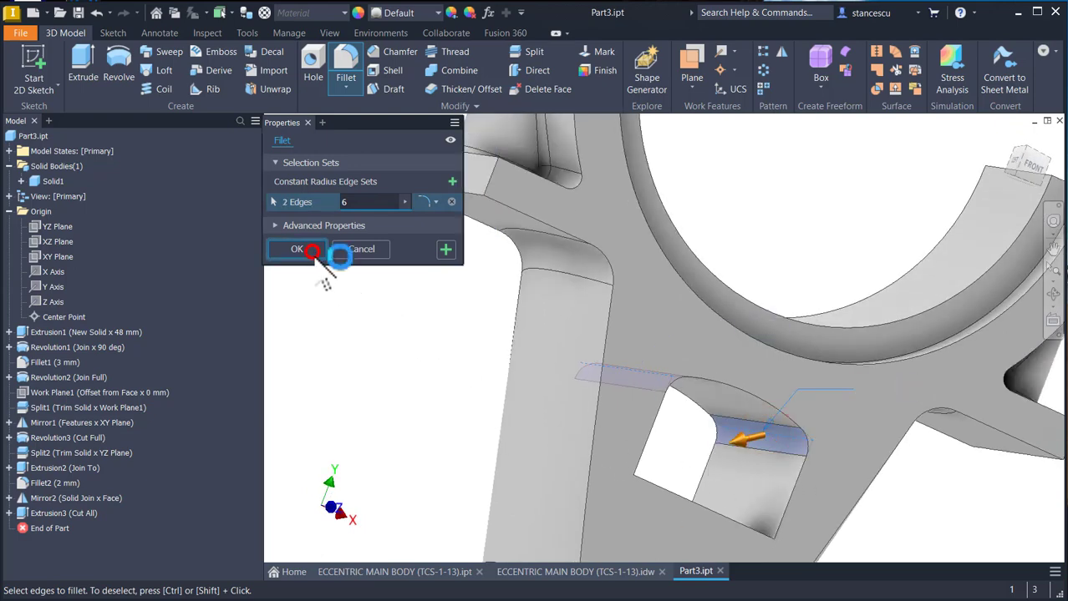
key("F6")
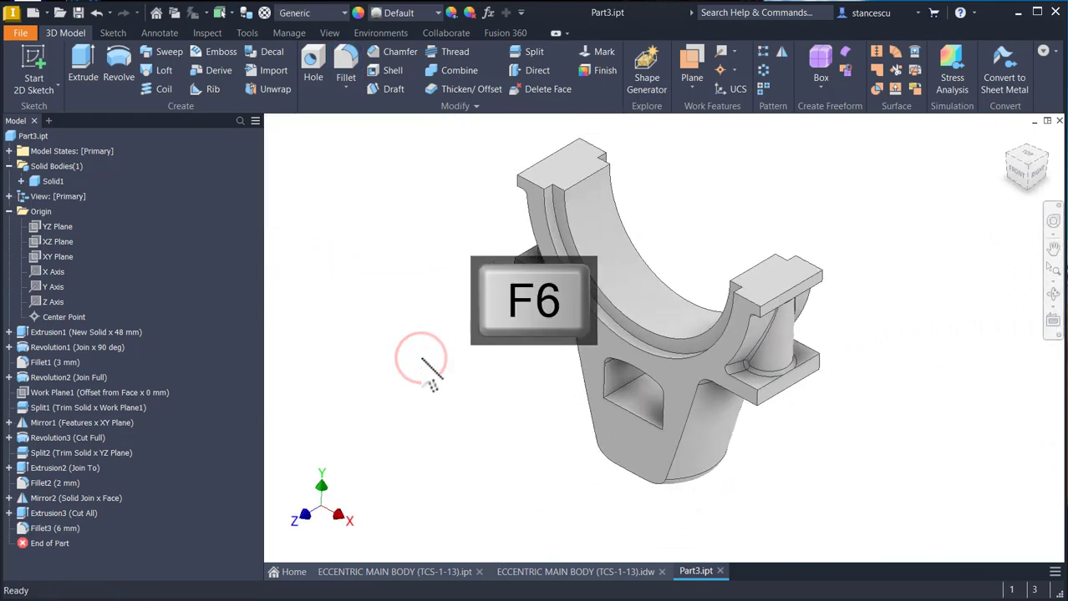
- Check the R80 and R84 arcs in the drawing and make the first revolution's sketch visible in the part
left_click(574, 572)
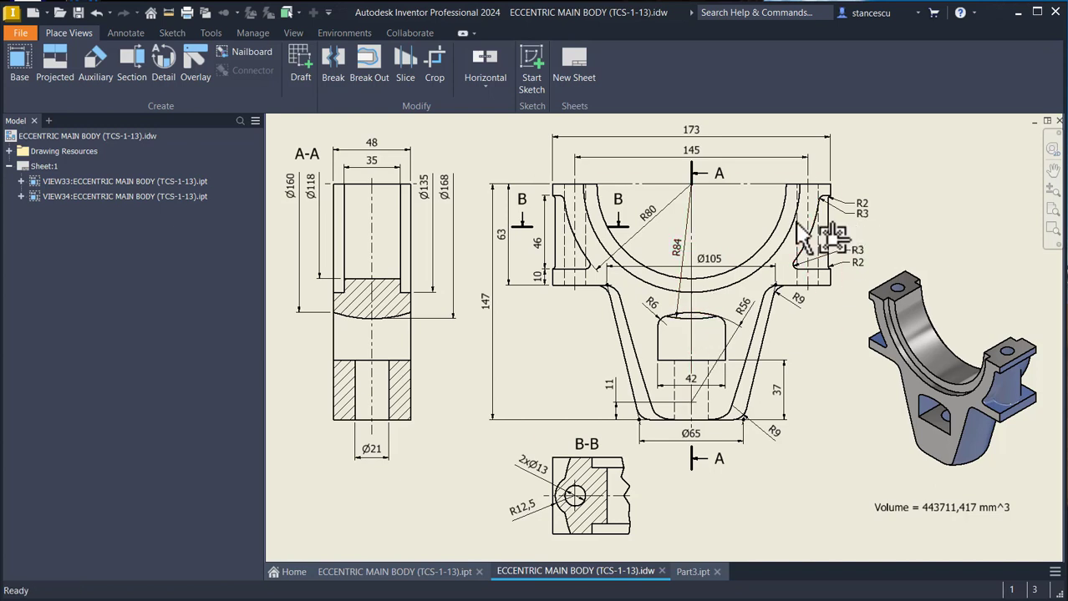
left_click(672, 280)
left_click(681, 260)
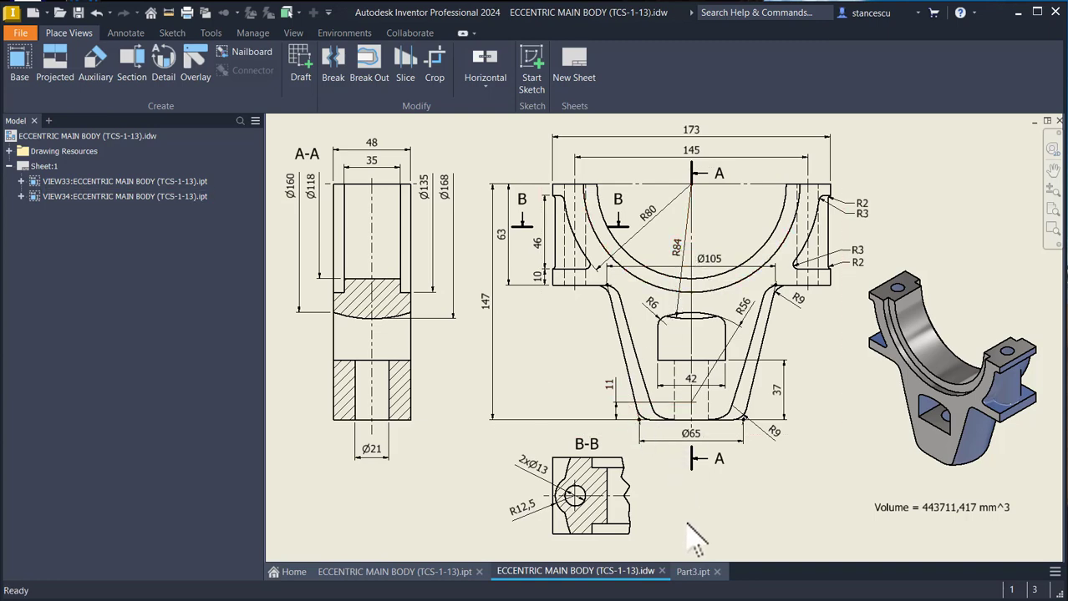
left_click(692, 573)
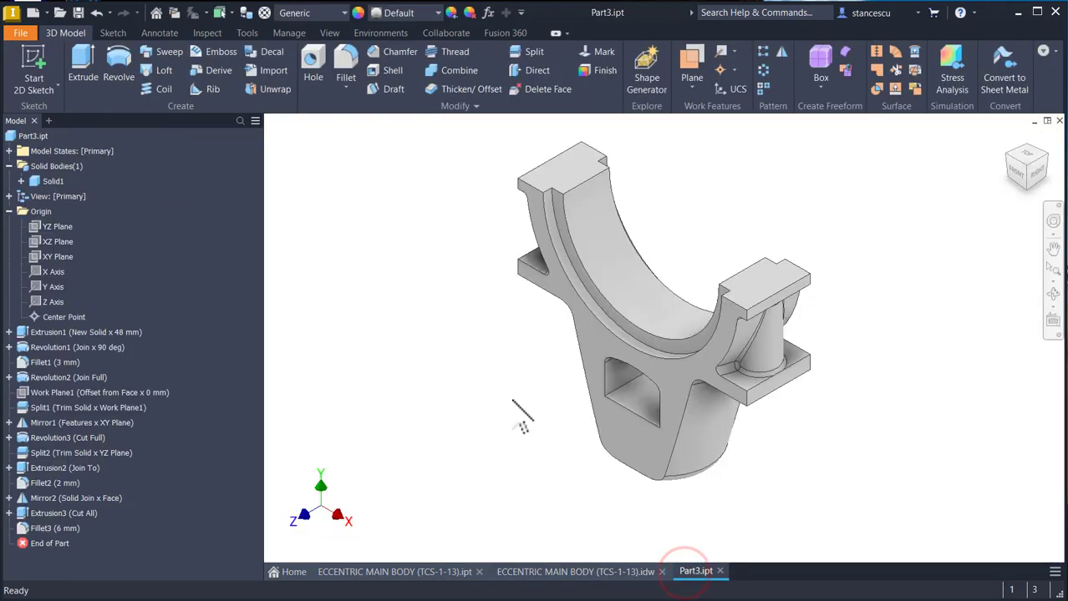
left_click(572, 177)
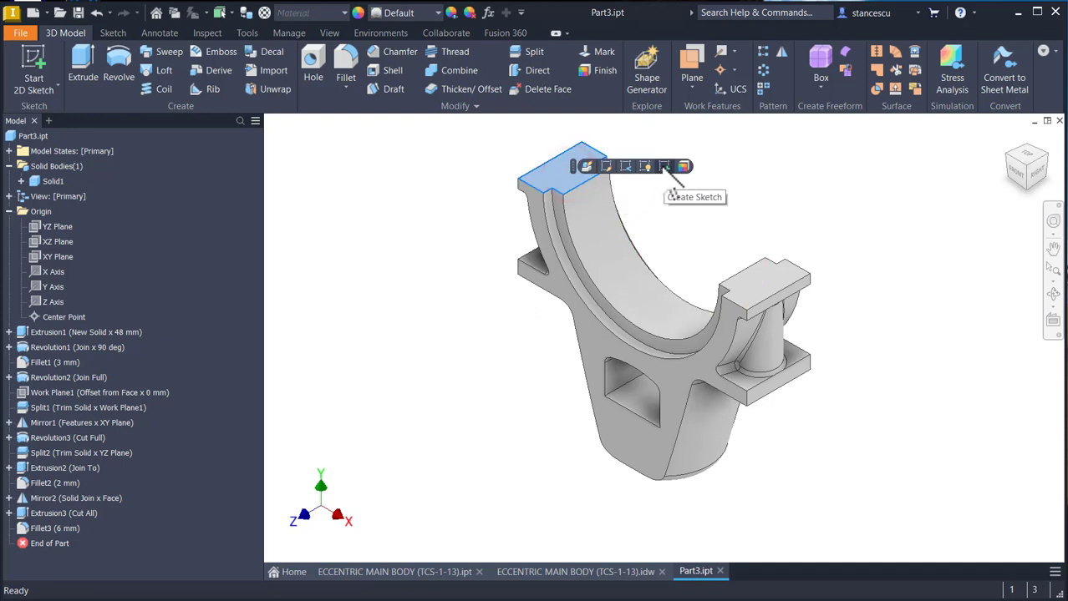
left_click(436, 242)
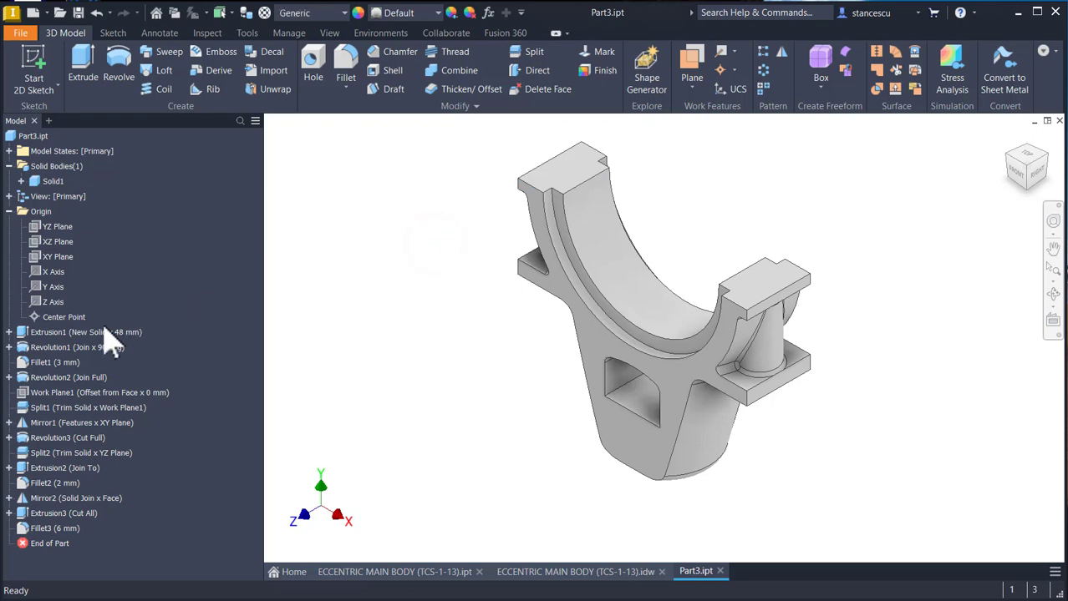
left_click(9, 348)
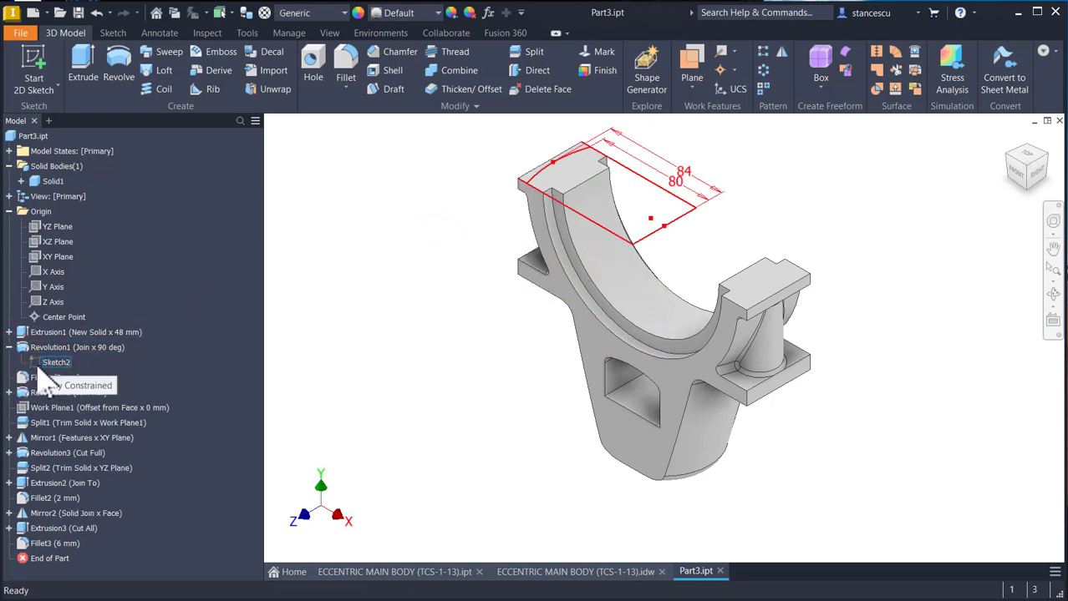
right_click(38, 376)
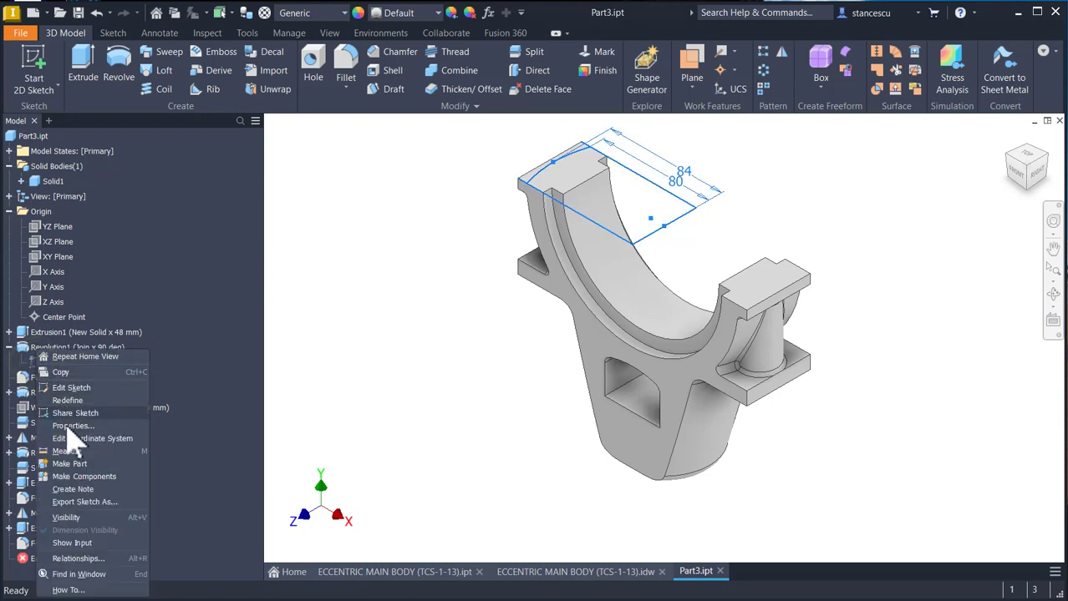
left_click(71, 518)
- Project the arc of Sketch2 into a new sketch on the ring's flat upper end face and hide Sketch2
left_click(584, 186)
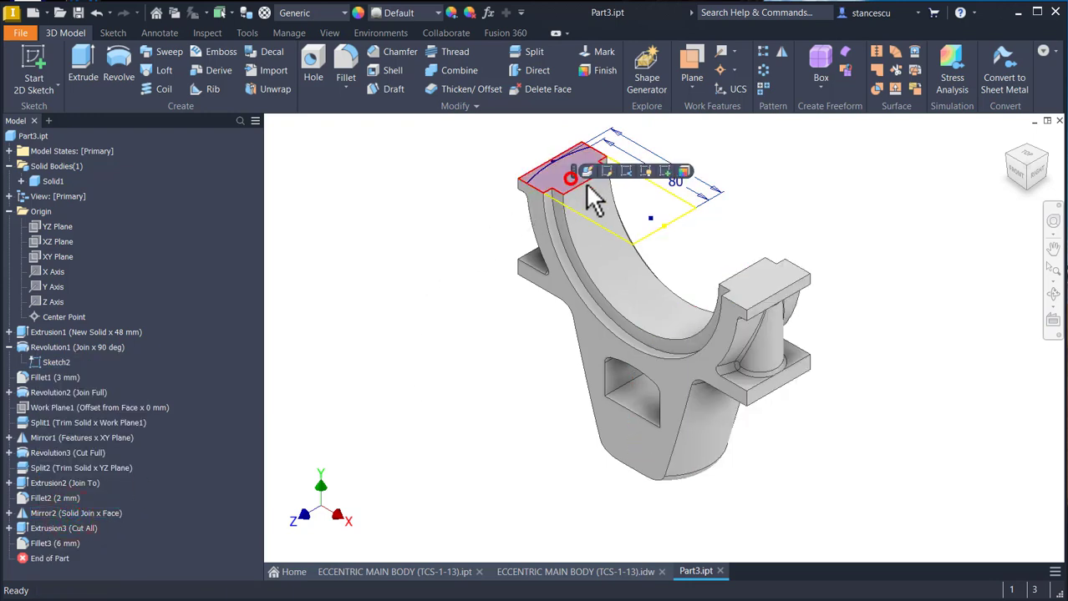
left_click(664, 171)
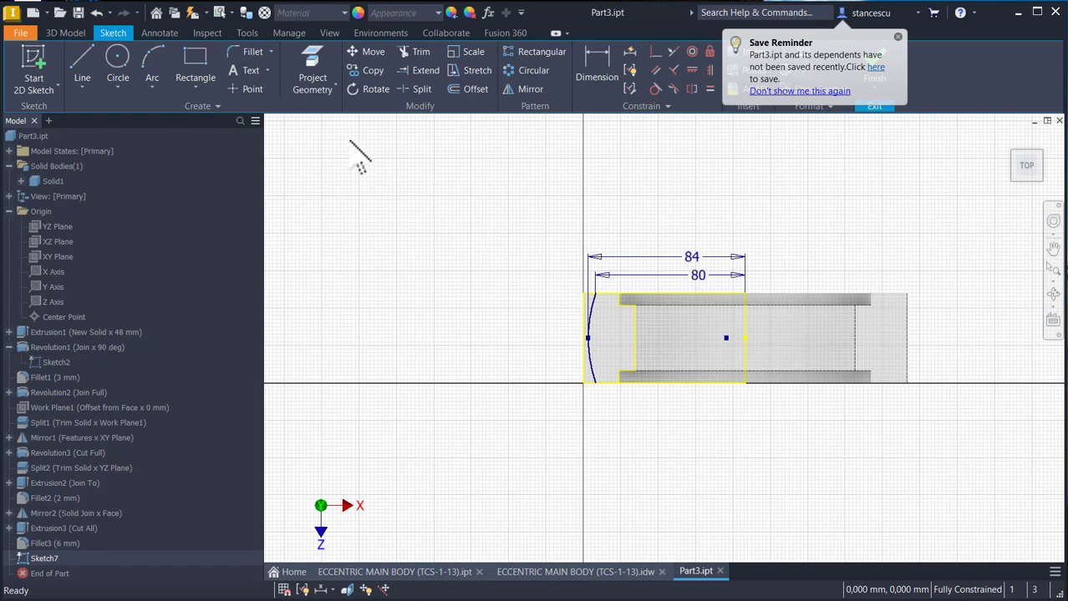
left_click(312, 75)
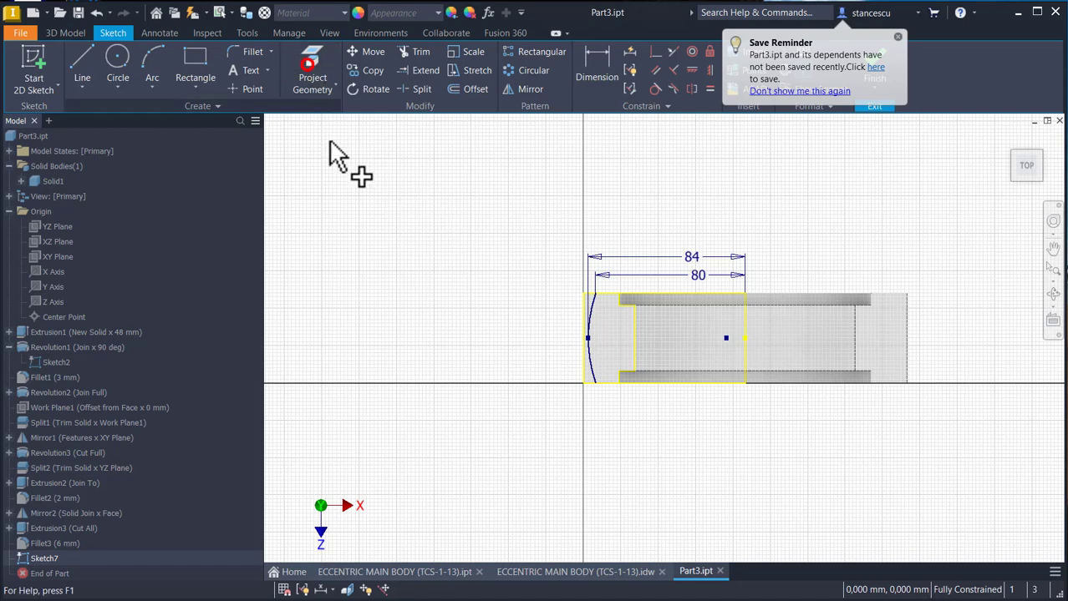
left_click(593, 314)
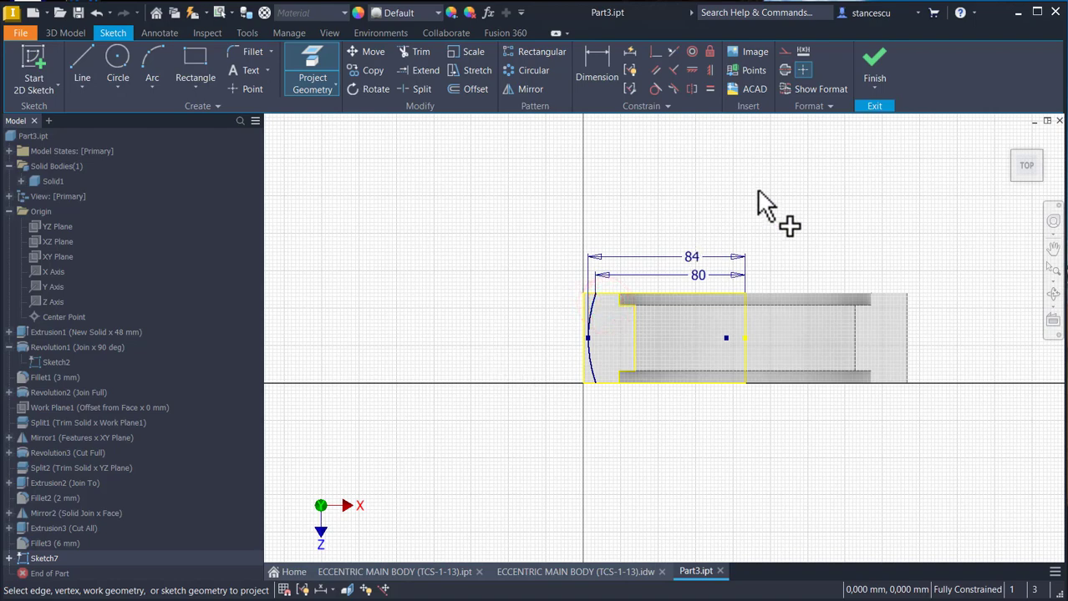
left_click(872, 63)
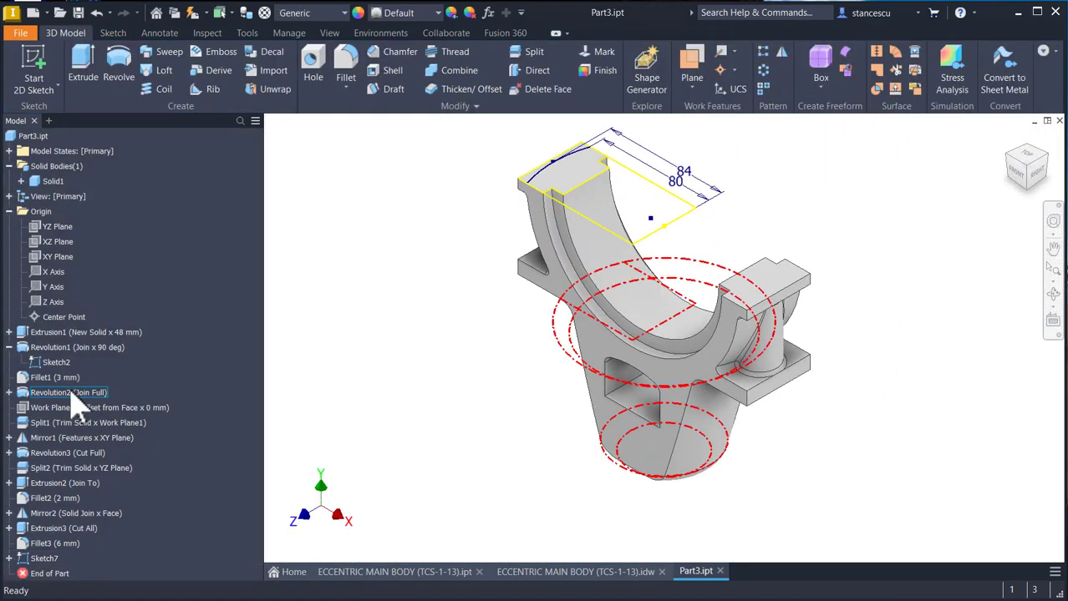
right_click(35, 362)
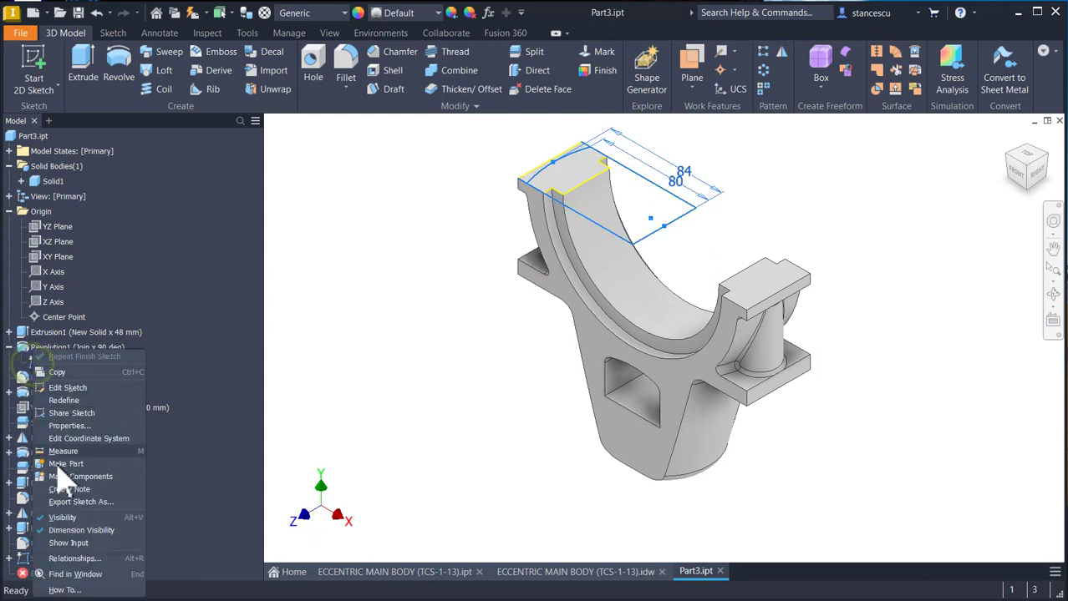
left_click(59, 518)
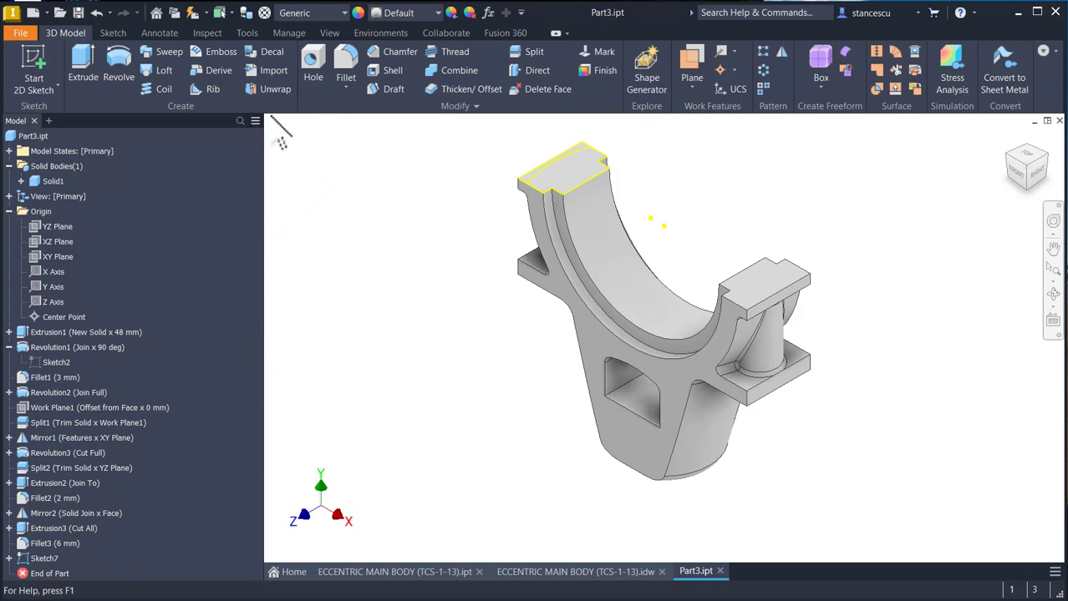
- Revolve the end-face profile inside the projected arc by 180 degrees about the Z axis, joining it to the body
left_click(108, 63)
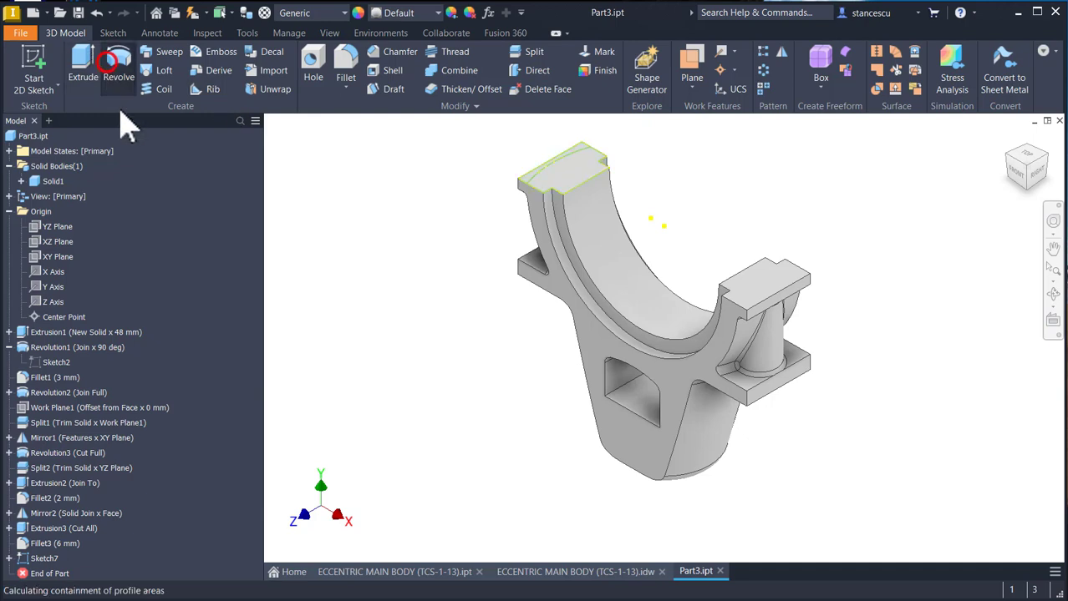
left_click(555, 183)
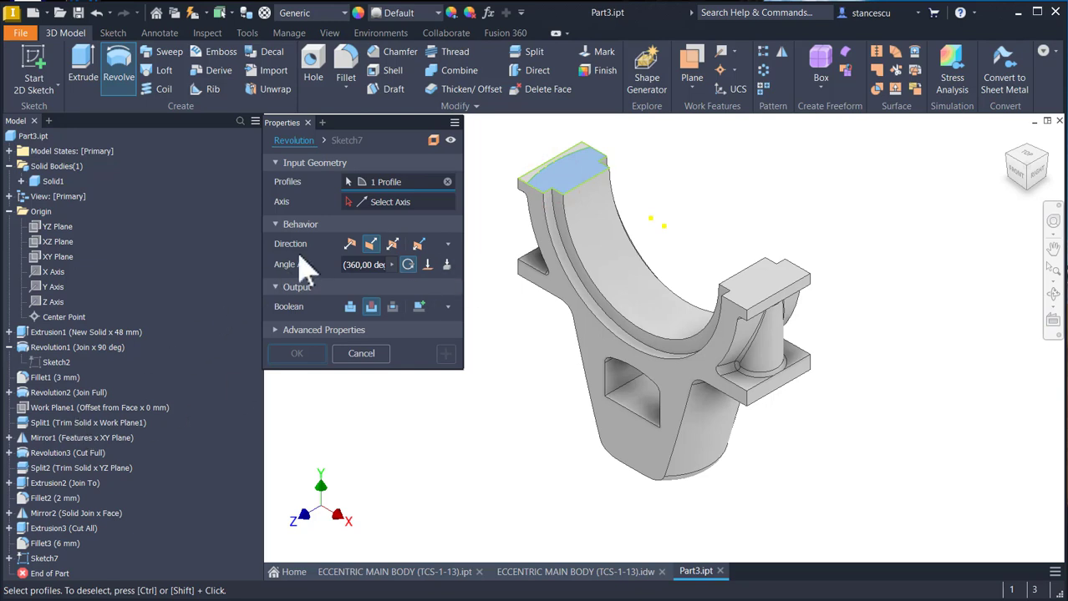
left_click(383, 206)
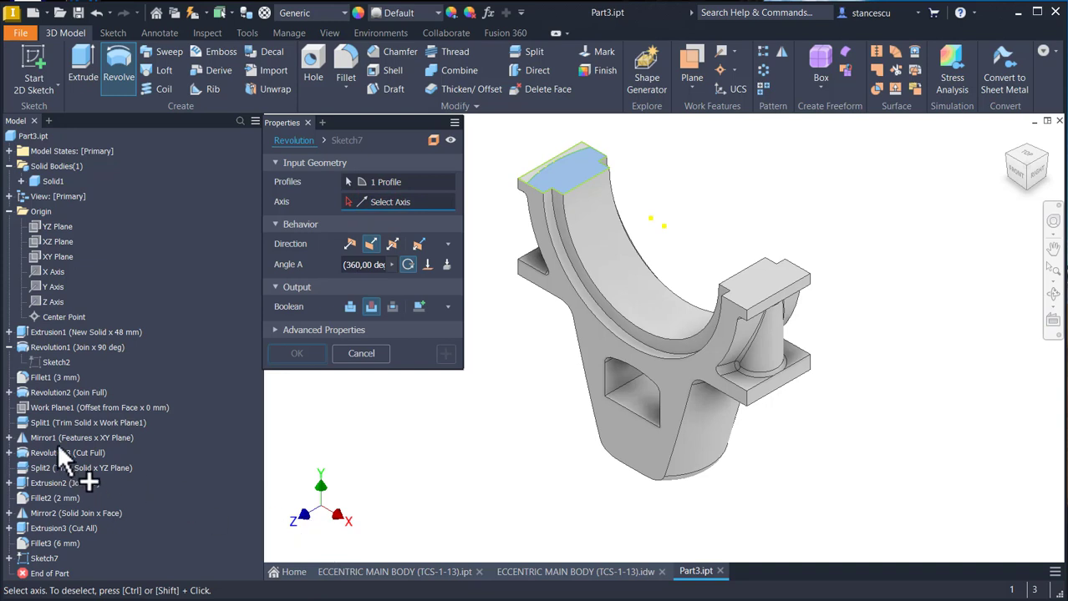
left_click(54, 302)
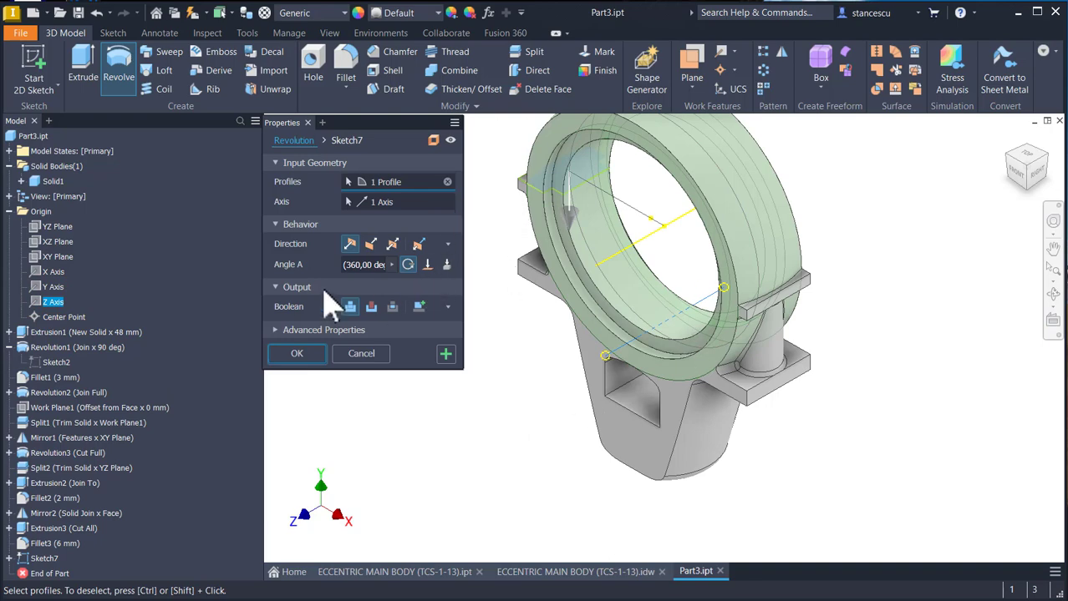
left_click(353, 265)
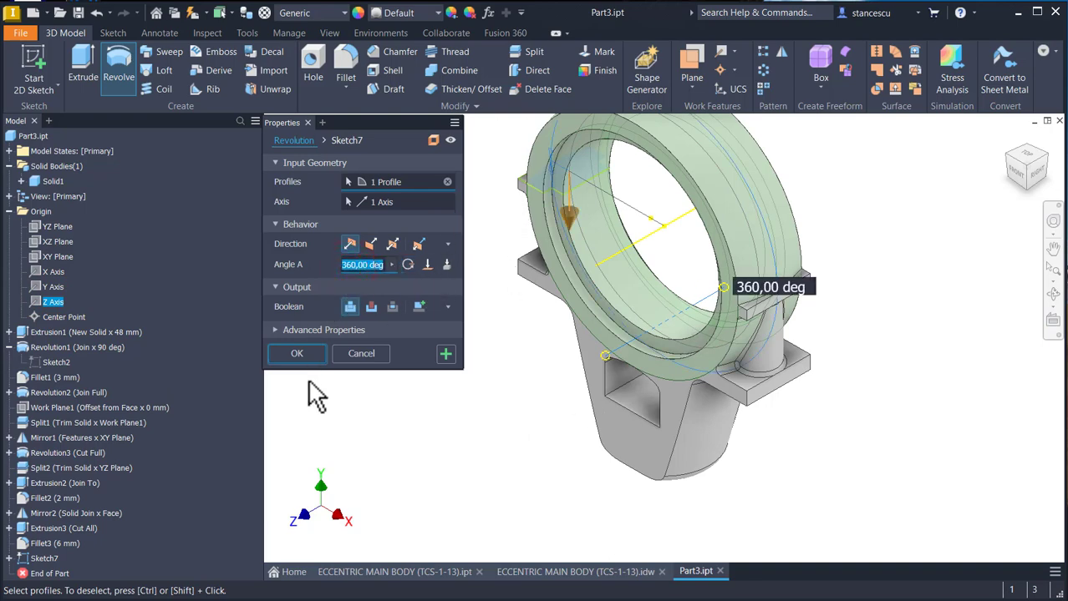
type("180")
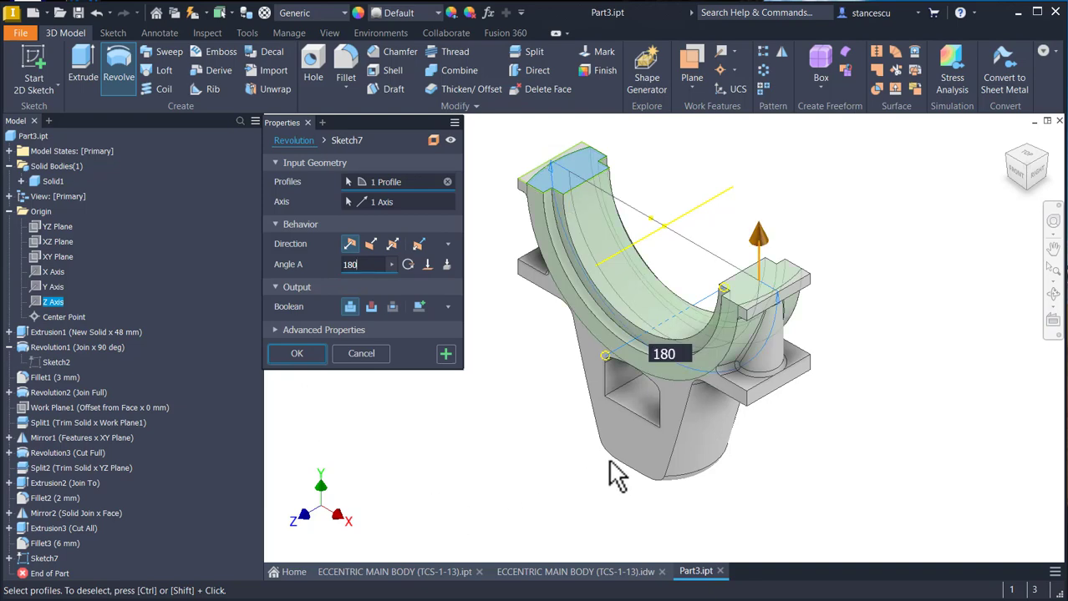
middle_click_drag(609, 459, 374, 408, "shift")
scroll(715, 410, "up", 3)
left_click(297, 353)
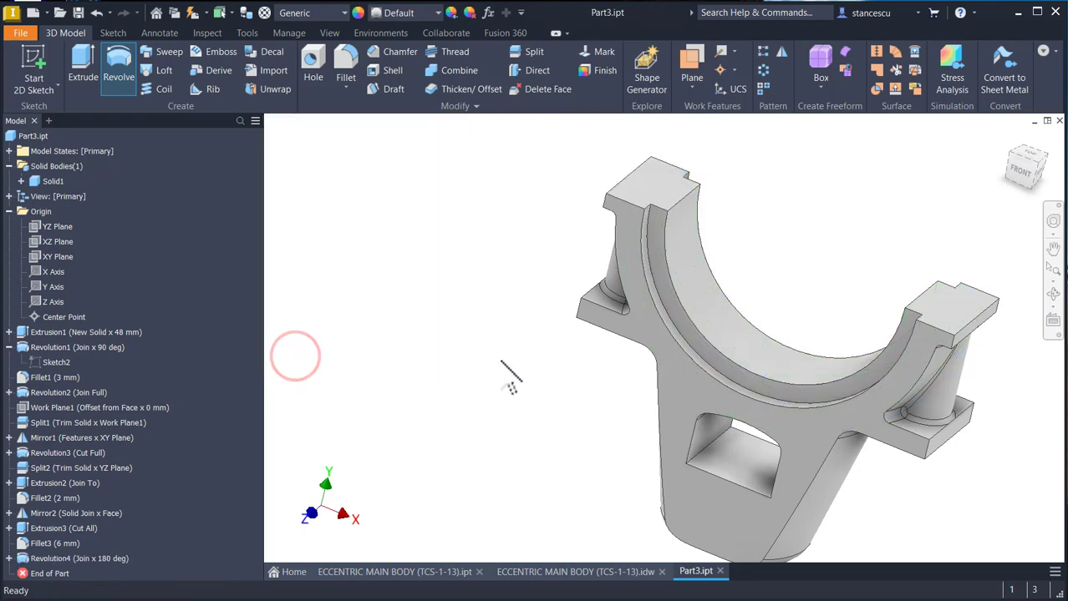
key("F6")
- Check the diameters and positions of the holes in the ECCENTRIC MAIN BODY drawing, and return to Part3
left_click(551, 573)
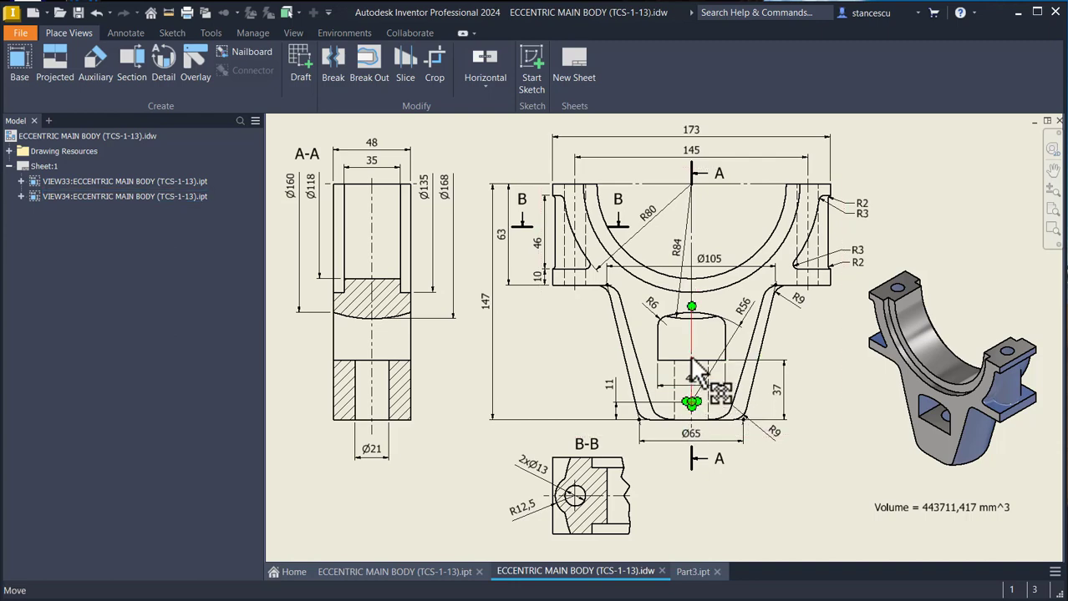
left_click(692, 574)
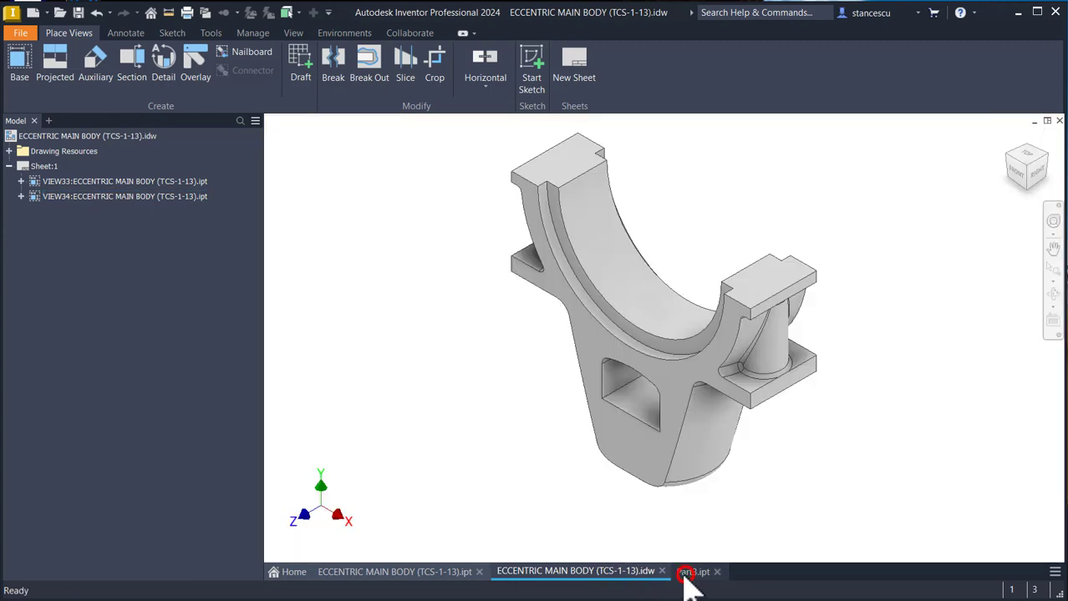
left_click(416, 267)
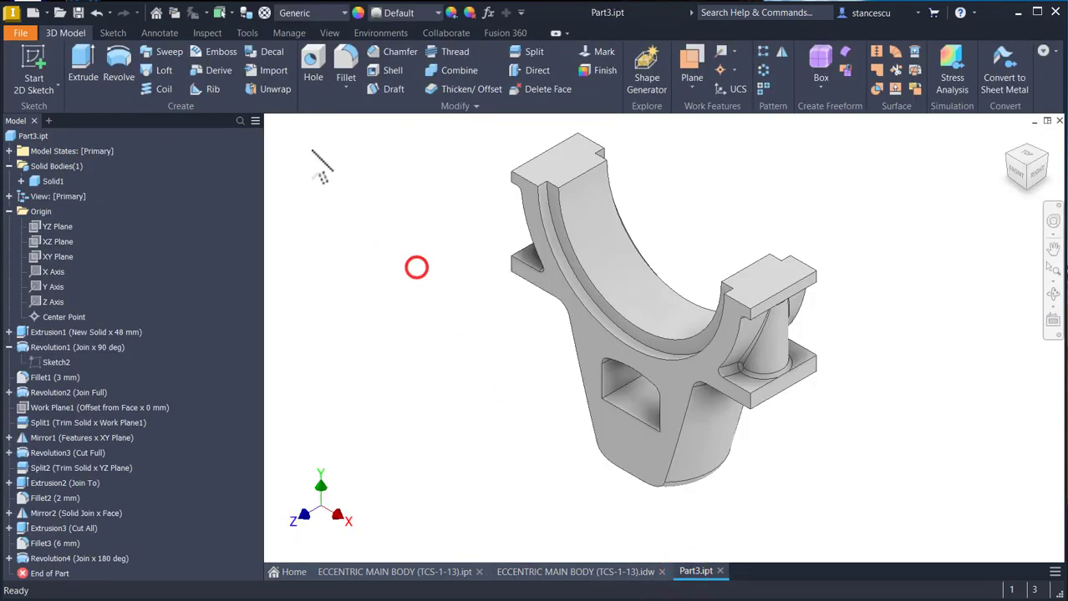
- Cut a simple 13 mm through-all hole in the ring's left upper end face, concentric with the cylindrical boss below it
left_click(313, 77)
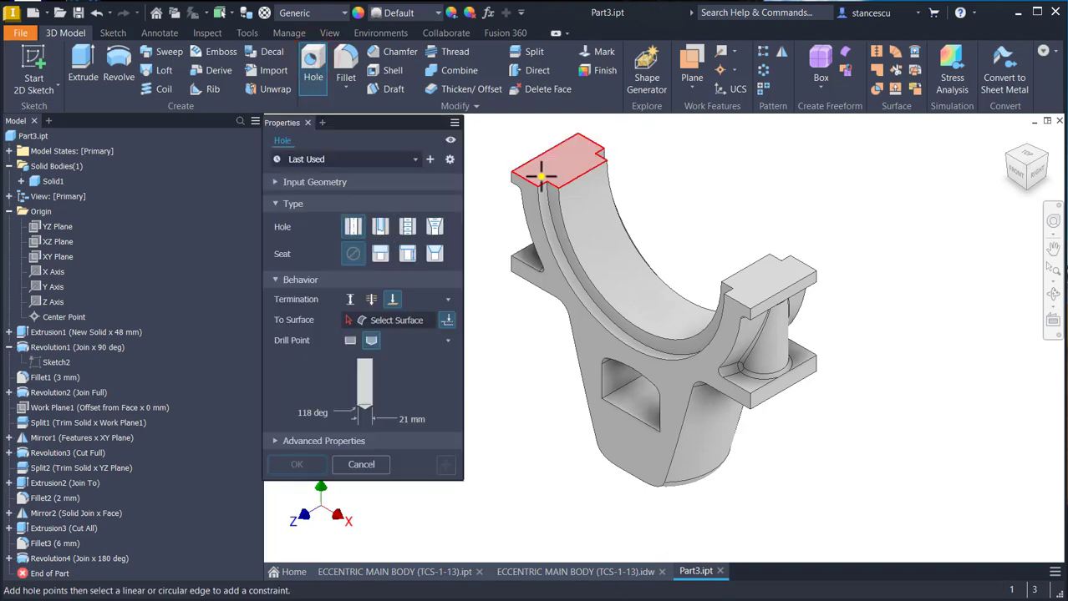
left_click(558, 167)
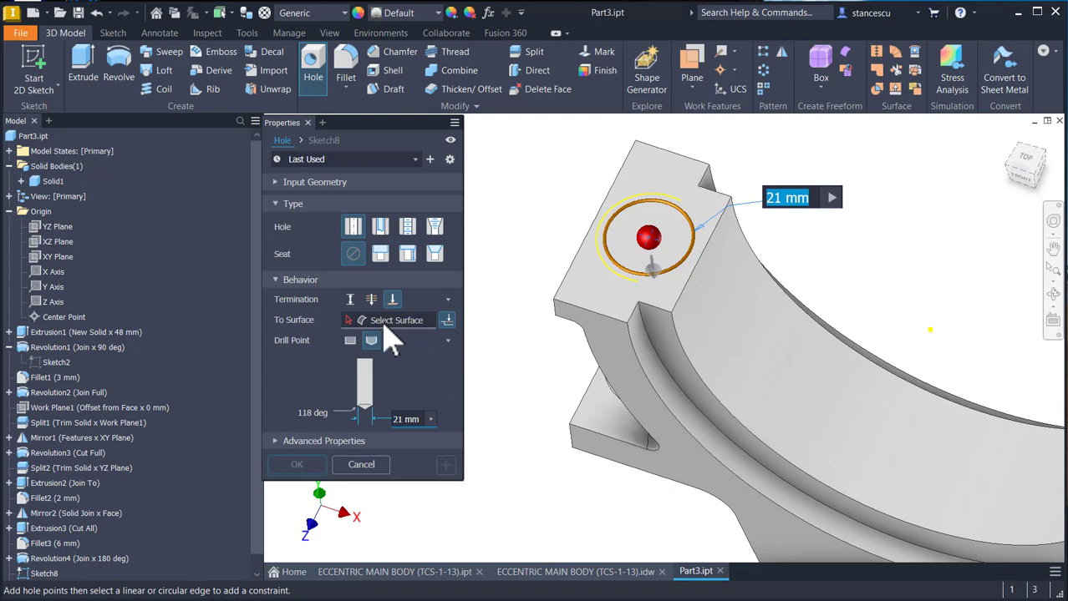
left_click(371, 299)
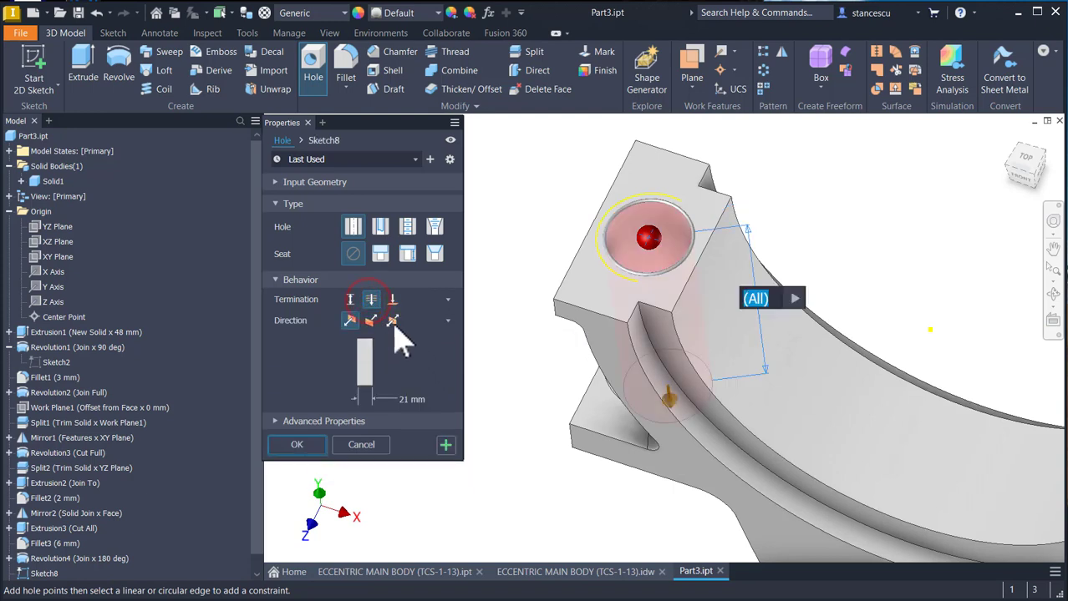
left_click(413, 398)
type("13")
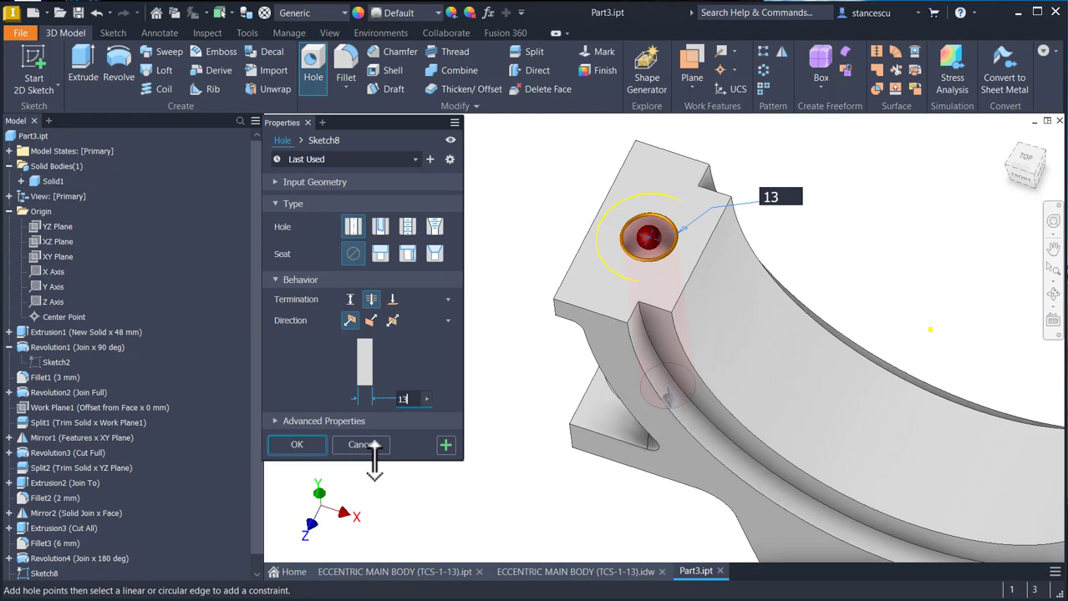
left_click(443, 450)
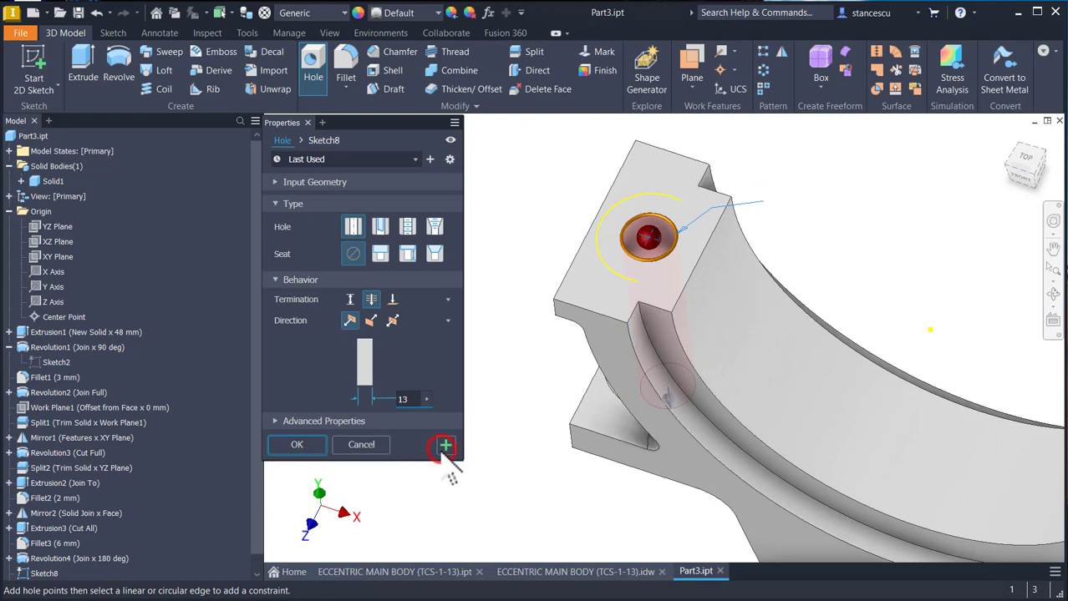
- Cut a matching 13 mm through-all hole in the right upper end face, concentric with its cylindrical boss
scroll(553, 464, "down", 2)
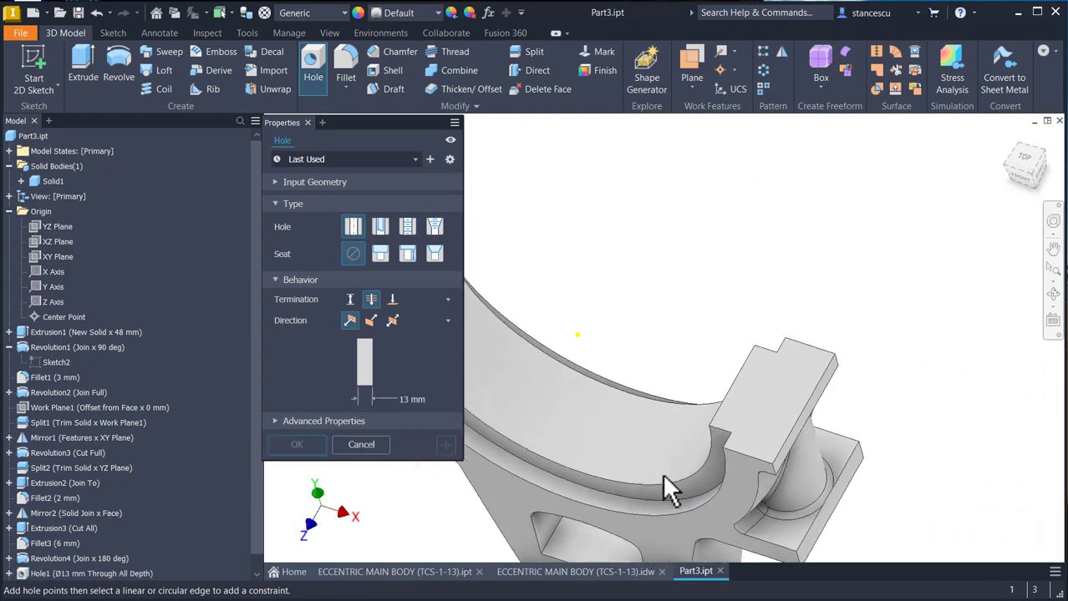
left_click(736, 391)
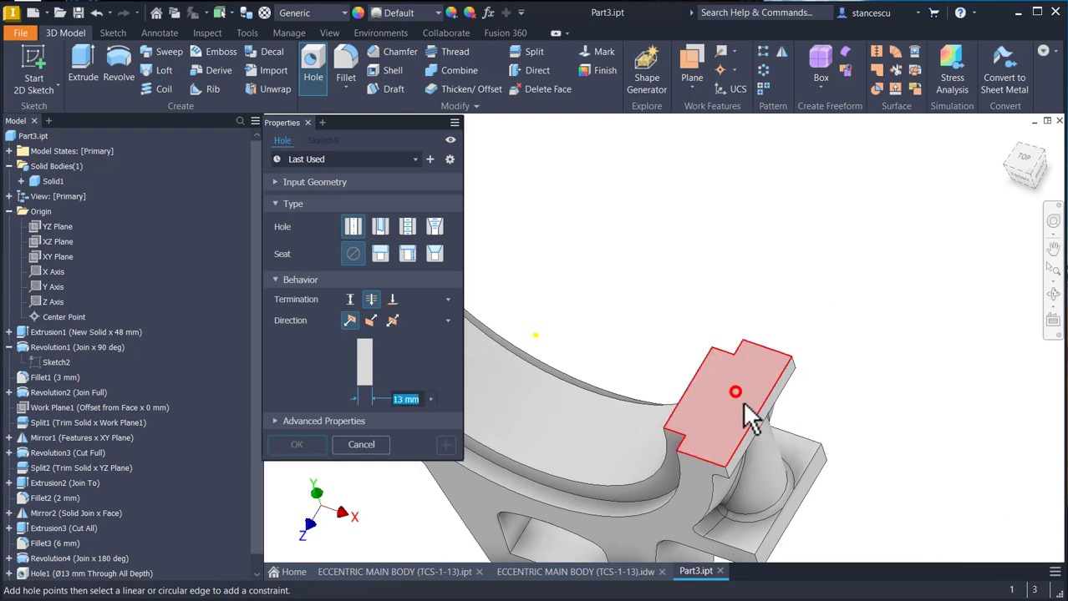
left_click(793, 499)
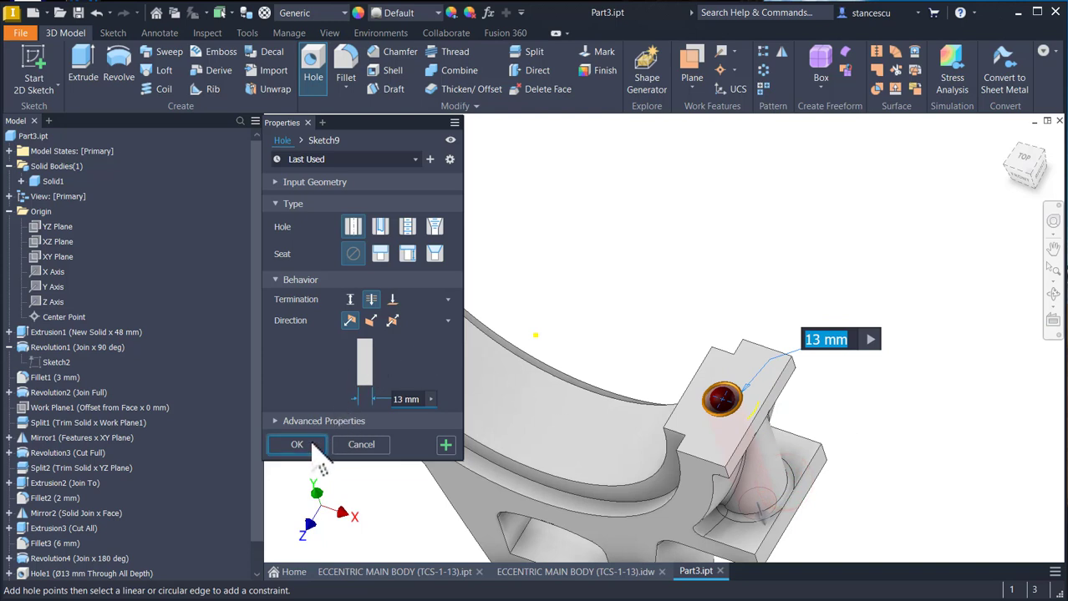
left_click(445, 445)
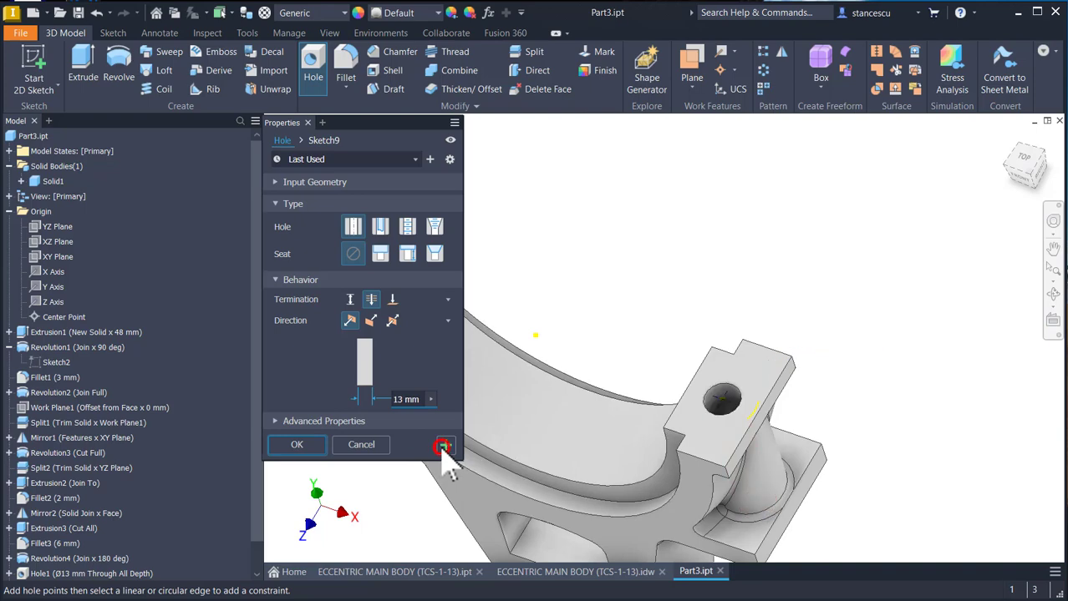
- Place a hole on the body's flat bottom face, concentric with the face's circular edge
key("F5")
middle_click_drag(649, 360, 676, 442, "shift")
left_click(670, 415)
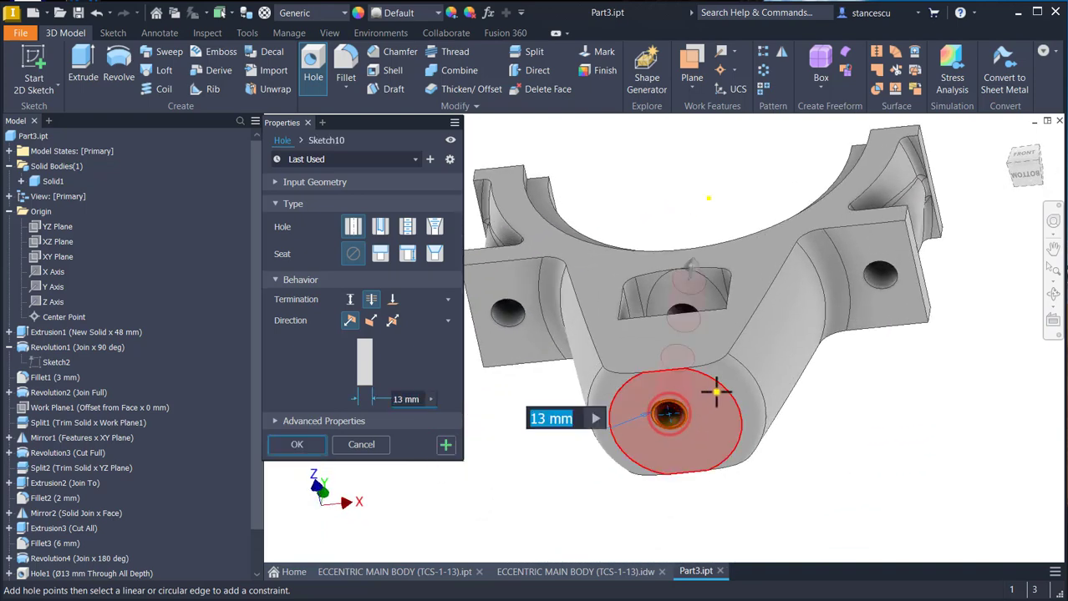
left_click(728, 401)
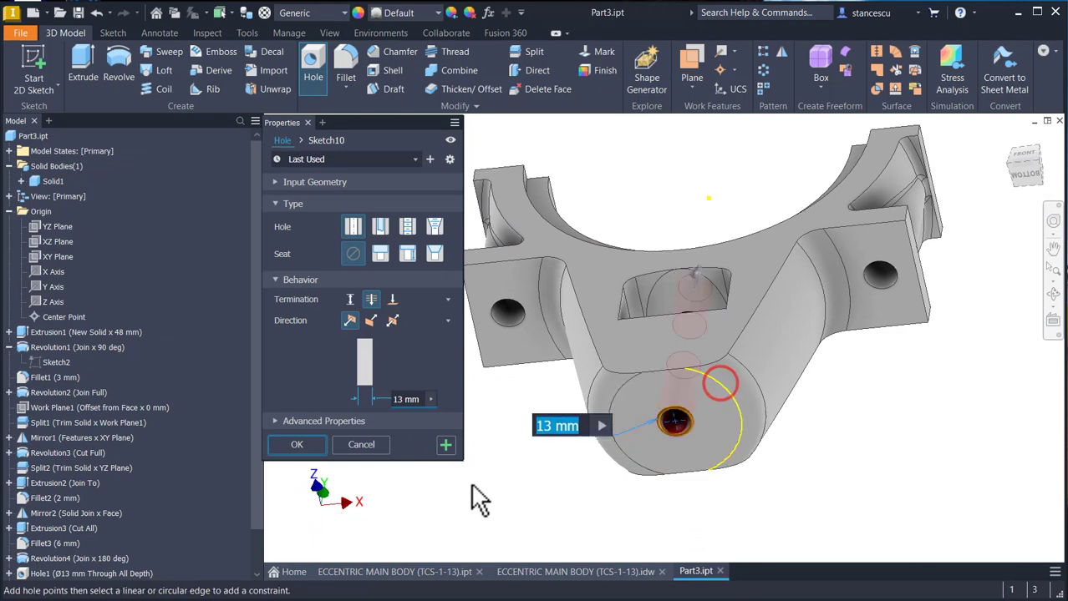
- Terminate the bottom hole at the pocket's floor surface, set its diameter to 21 mm and create it
left_click(392, 299)
middle_click_drag(403, 378, 405, 436, "shift")
left_click(604, 469)
left_click(407, 420)
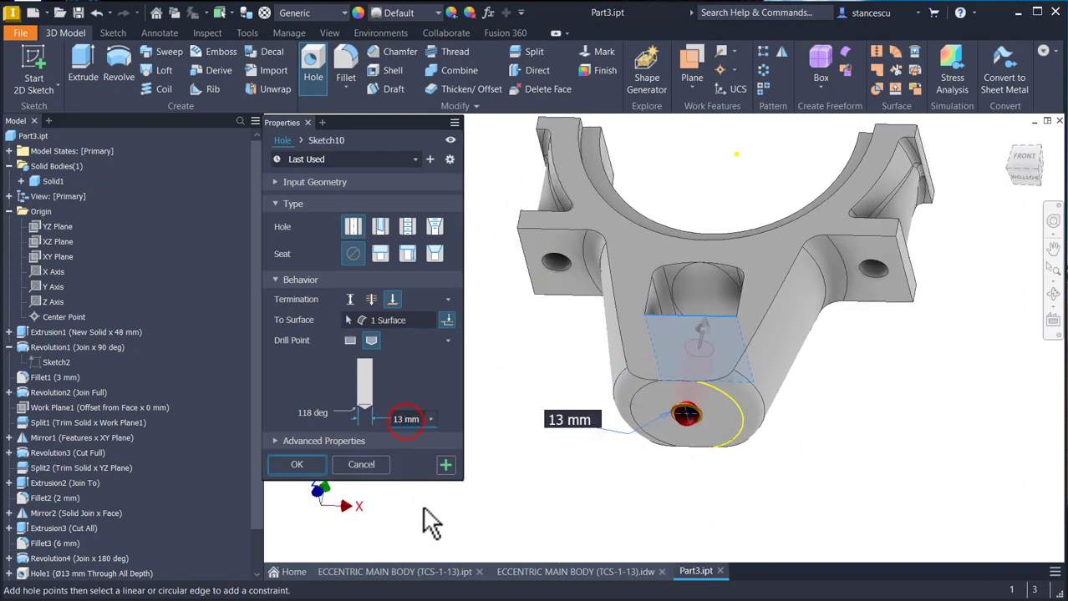
double_click(418, 420)
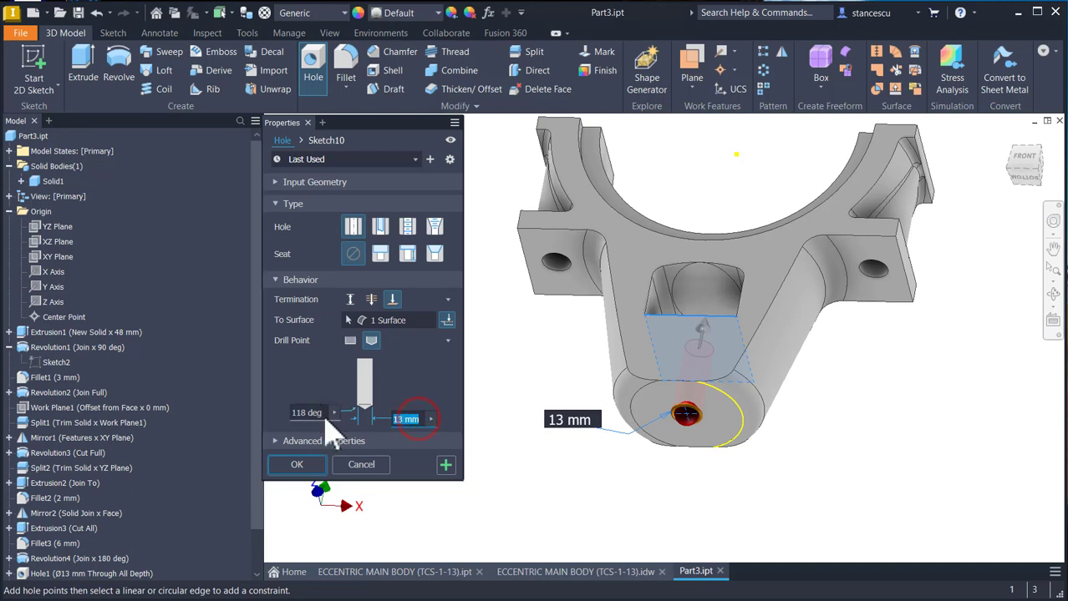
type("21")
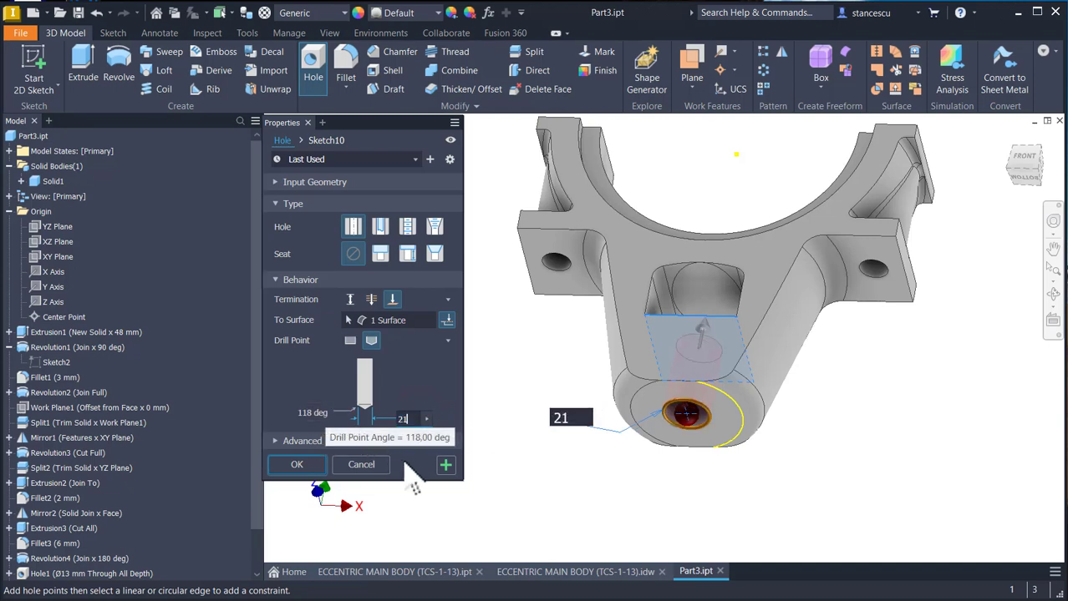
left_click(294, 465)
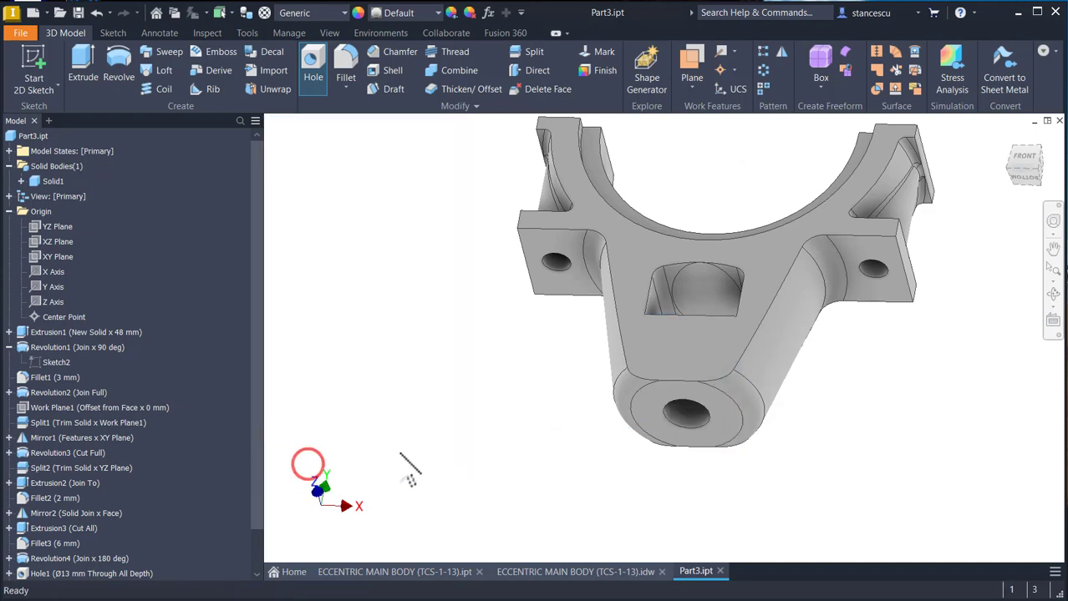
- Collapse the Revolution1, Origin and Solid Bodies entries in the model tree
key("F6")
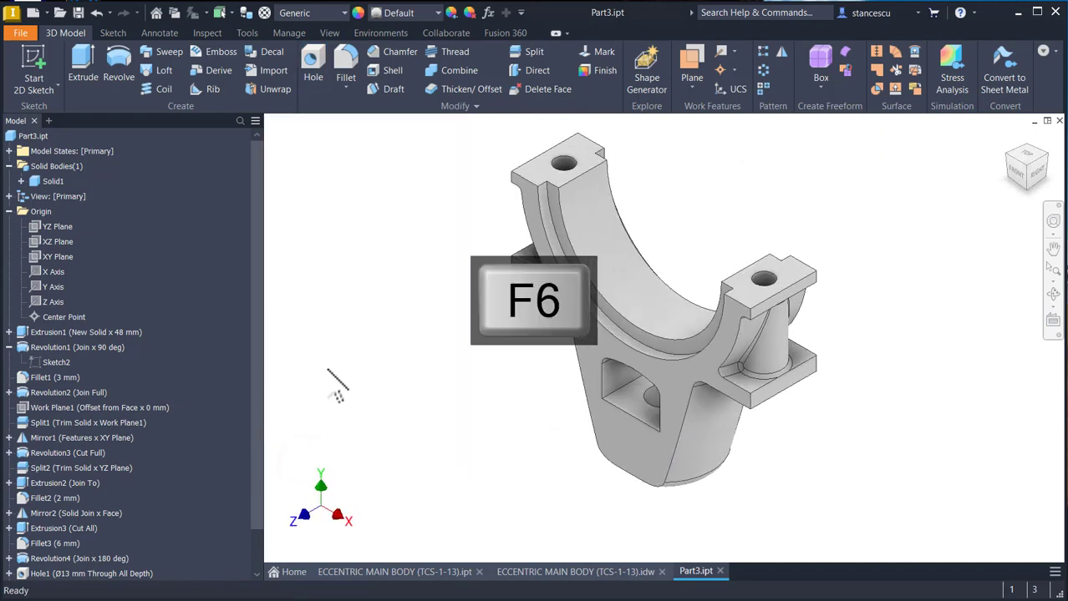
left_click(8, 348)
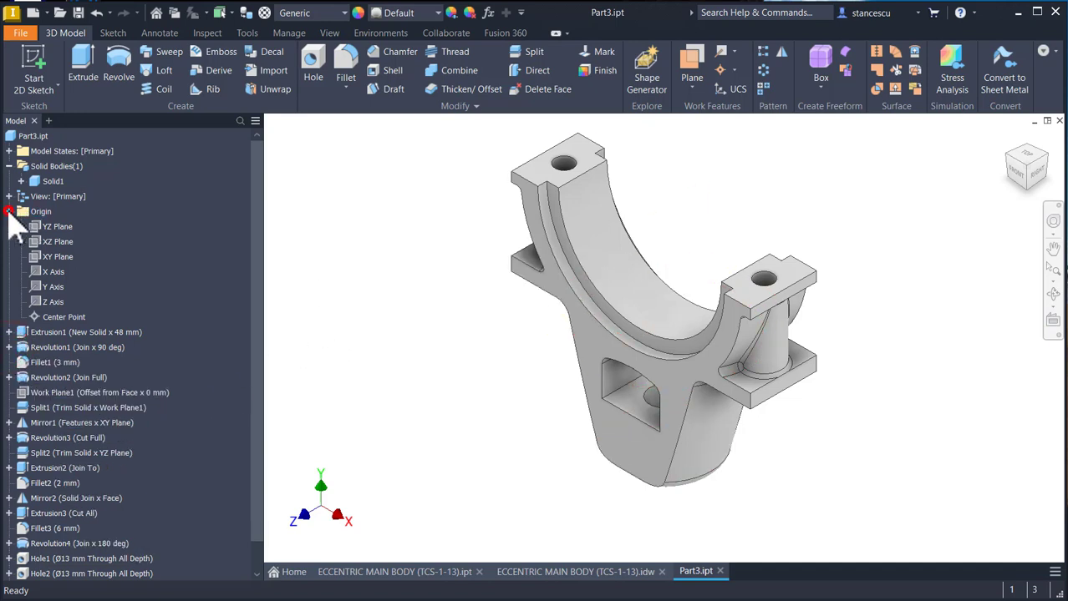
left_click(8, 211)
left_click(9, 166)
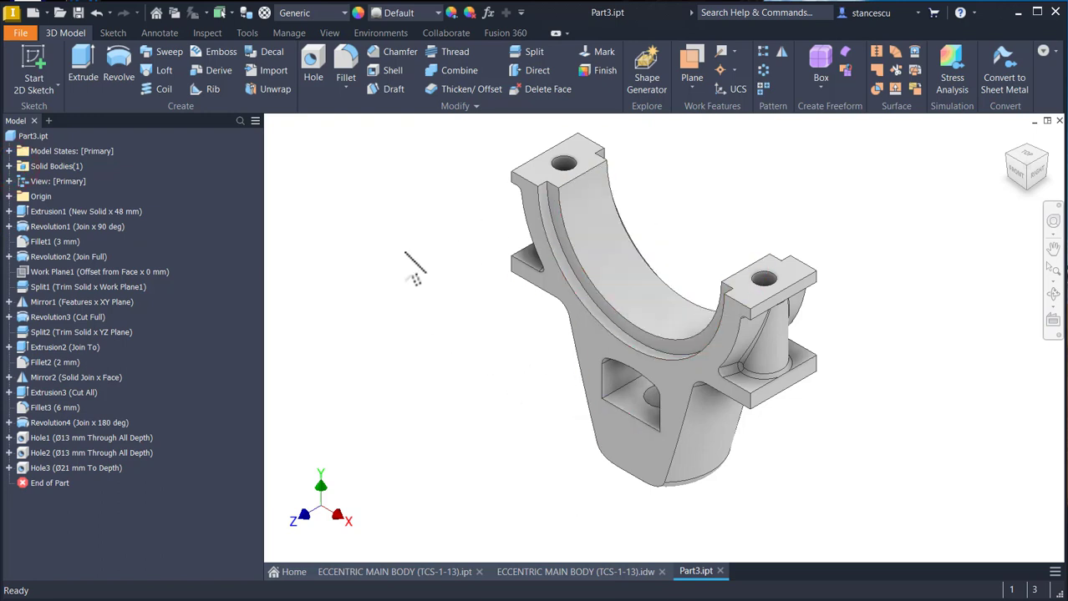
- Update the physical properties in Part3's iProperties and copy the volume value with its unit
left_click(28, 136)
right_click(29, 136)
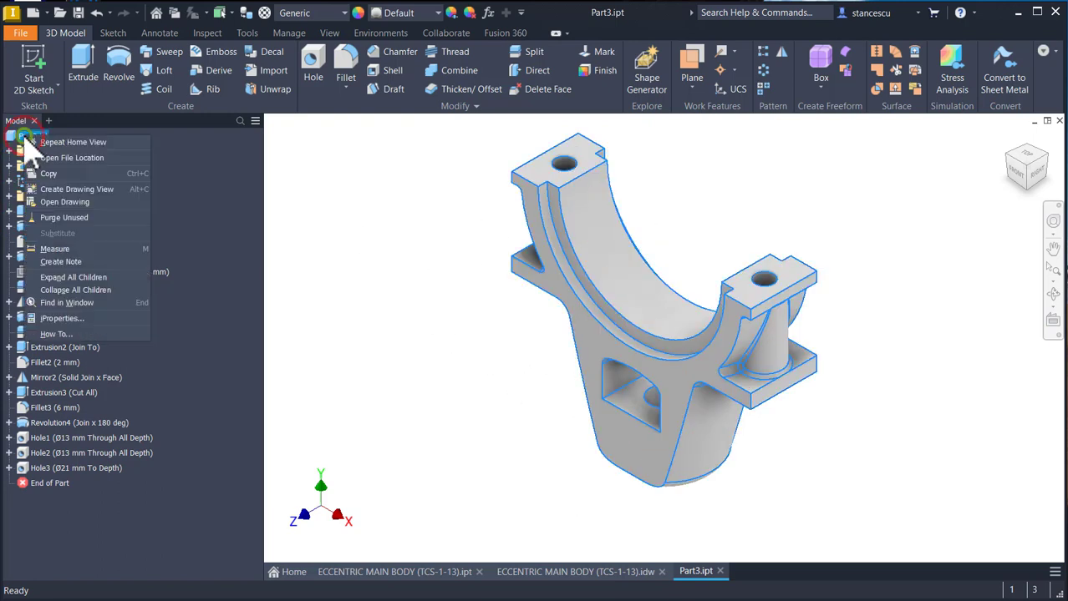
left_click(57, 319)
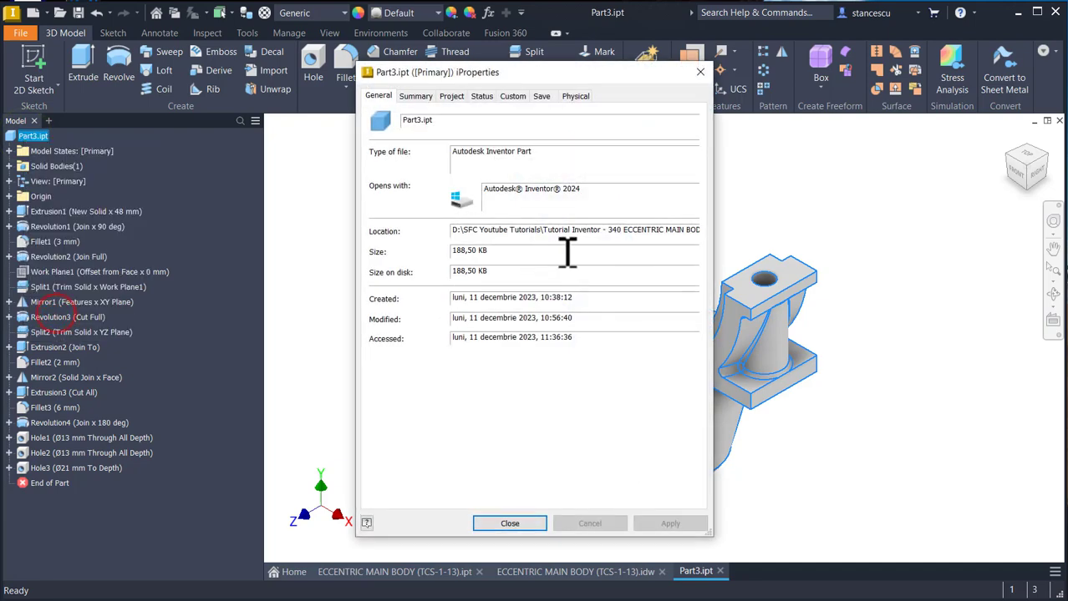
left_click(575, 96)
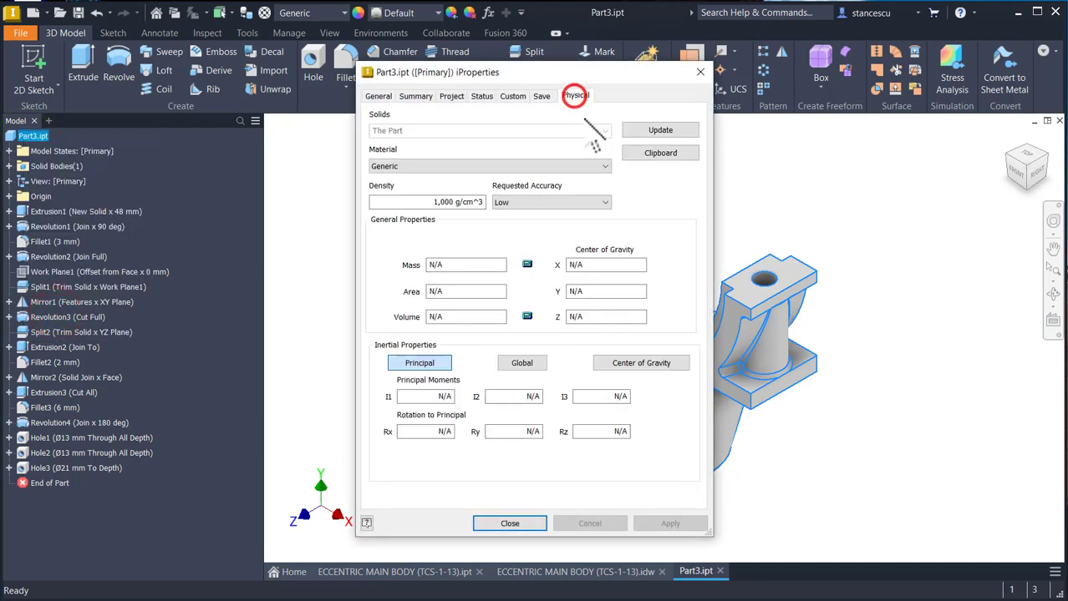
left_click(640, 131)
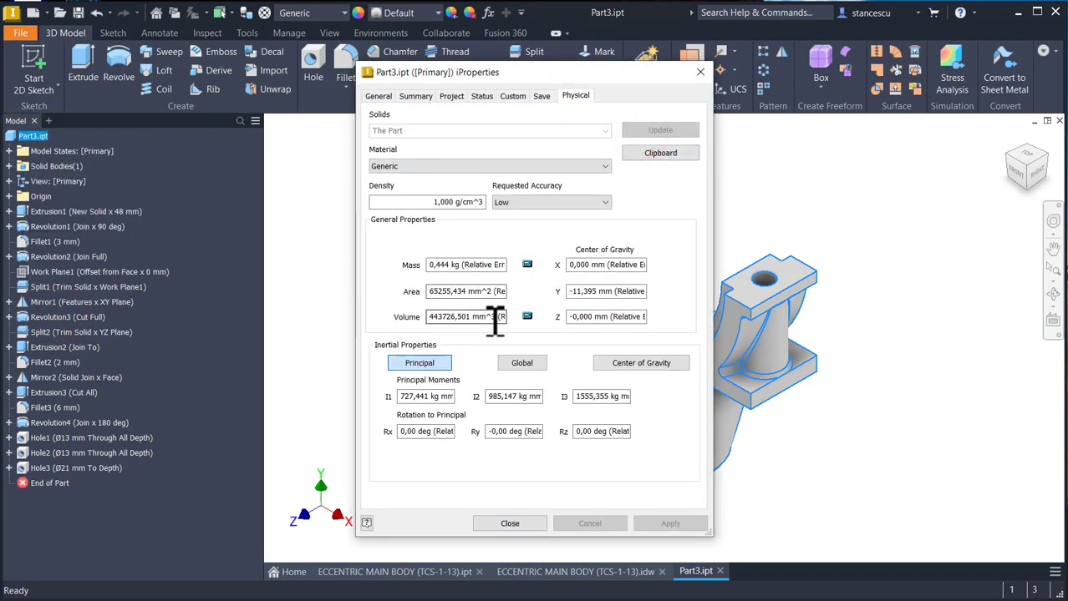
left_click_drag(496, 318, 400, 316)
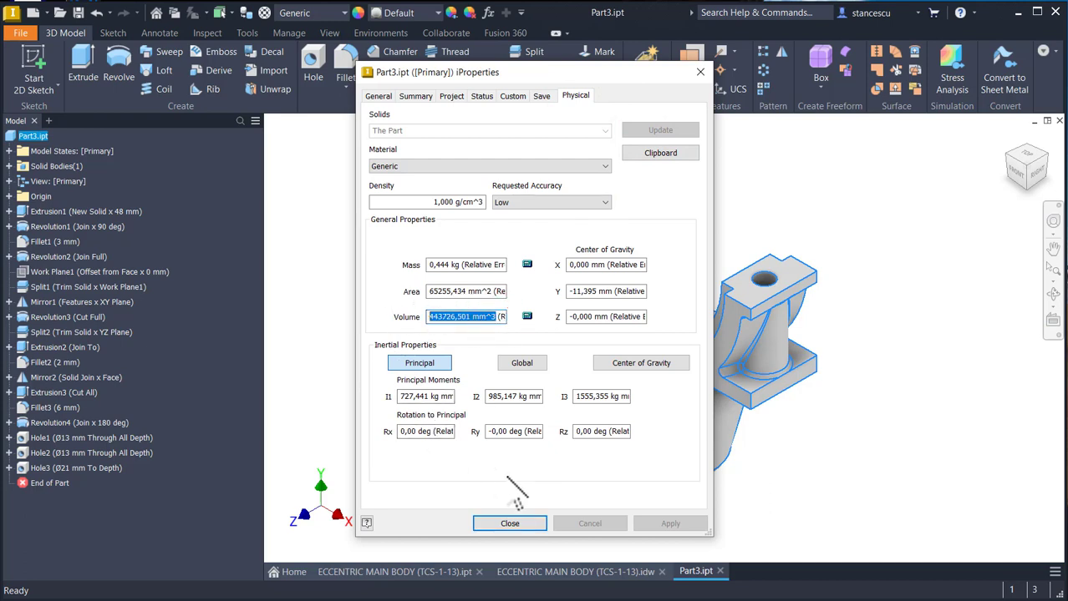
key("ctrl+c")
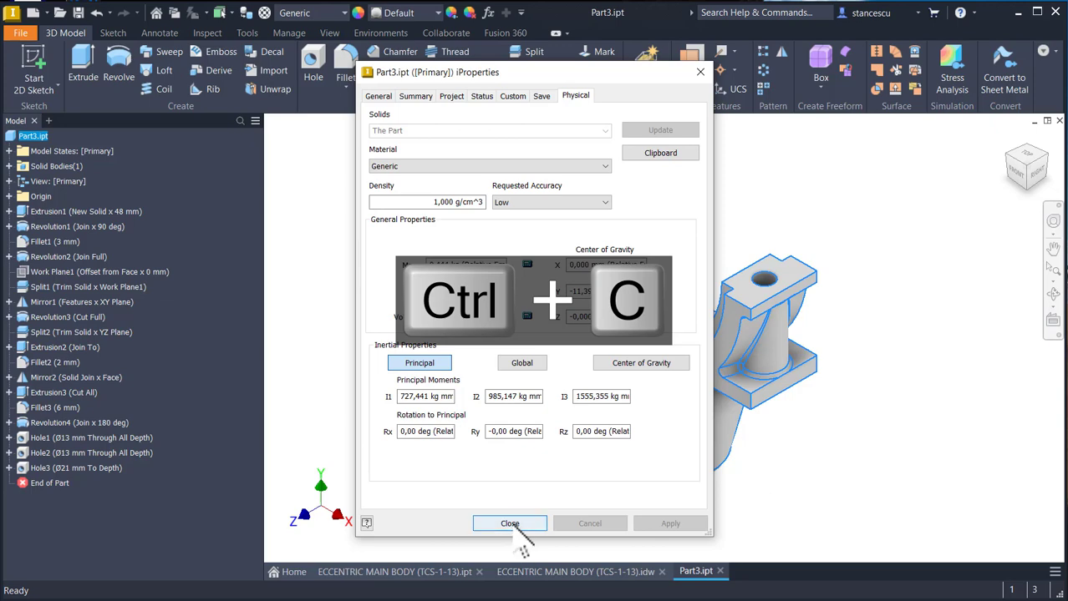
left_click(512, 524)
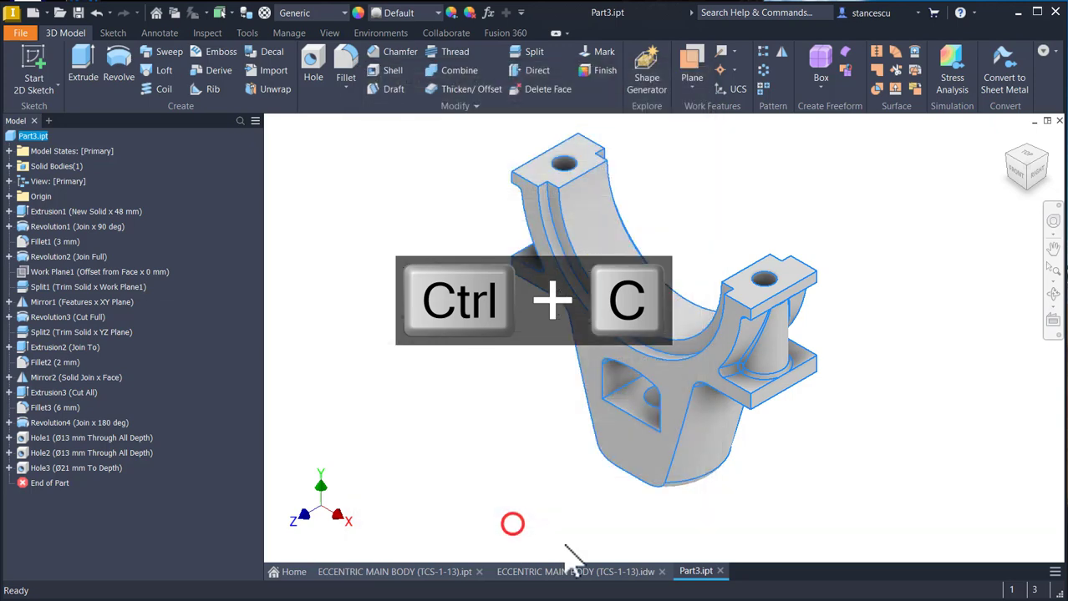
- Paste the copied volume on a new line below the existing value in the drawing's Volume note
left_click(634, 577)
left_click(890, 507)
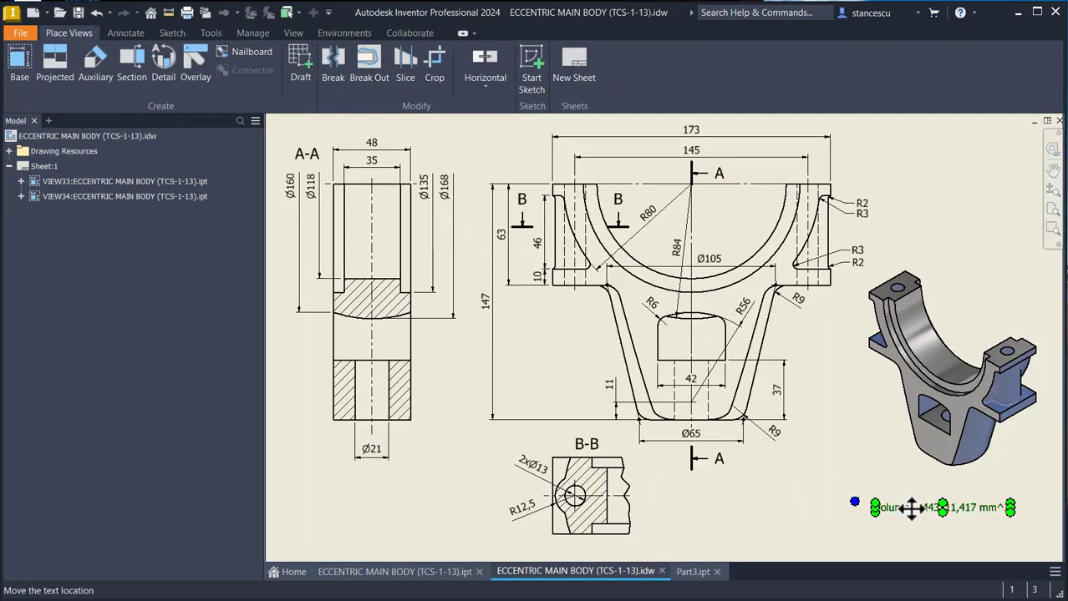
double_click(911, 507)
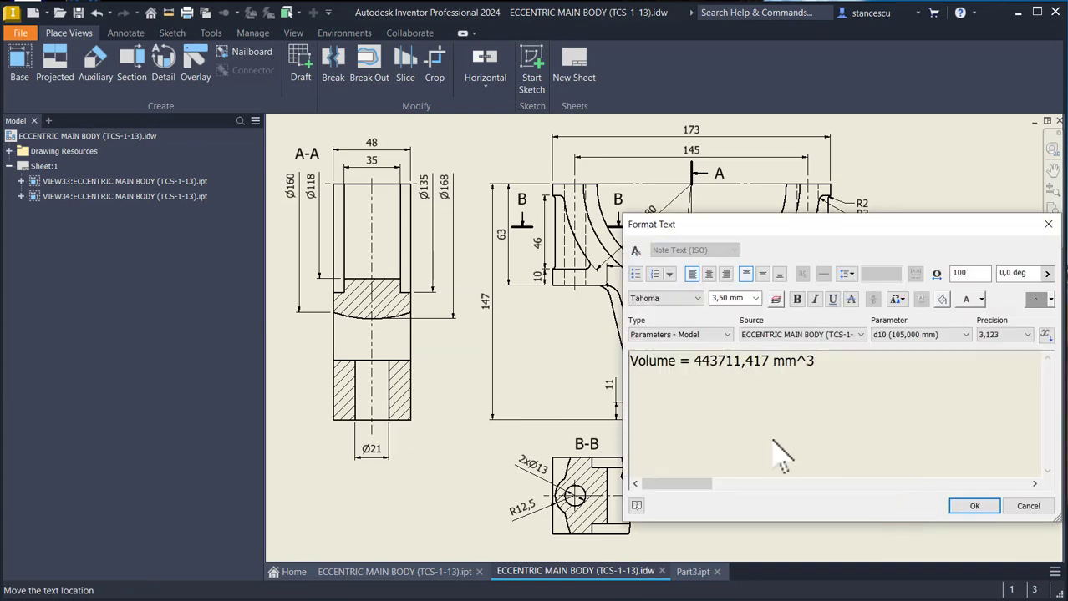
key("Return")
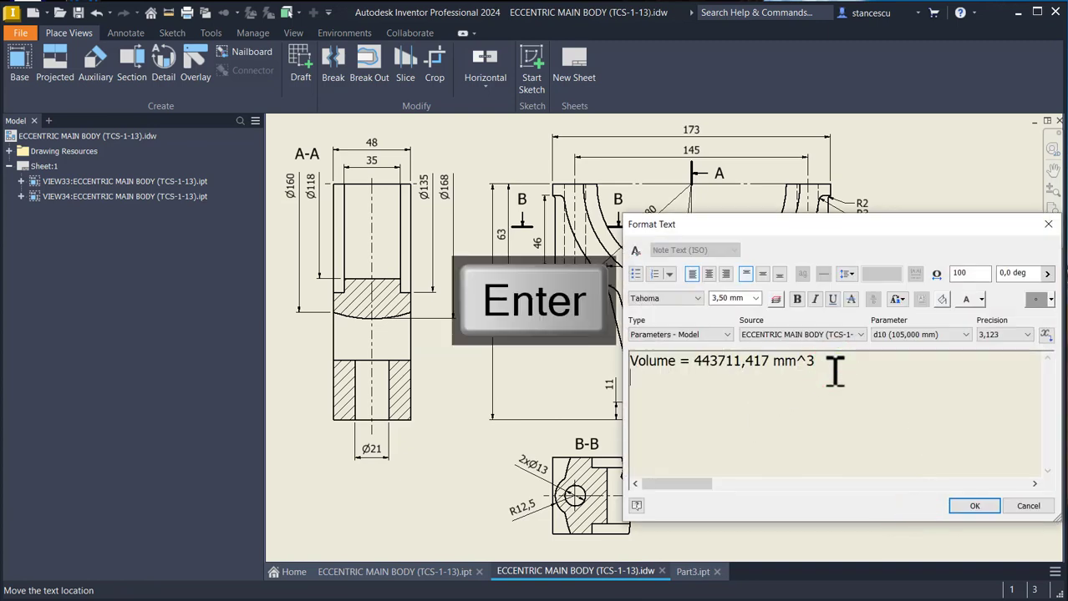
key("ctrl+v")
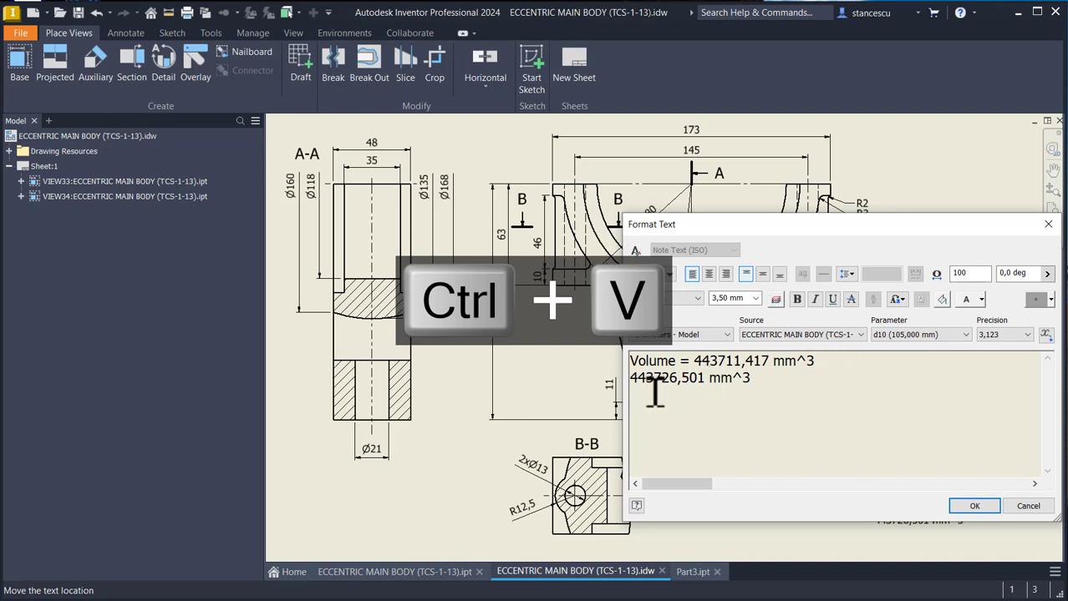
- Try to align the pasted volume under the original value with leading spaces, and delete the indent
left_click(631, 375)
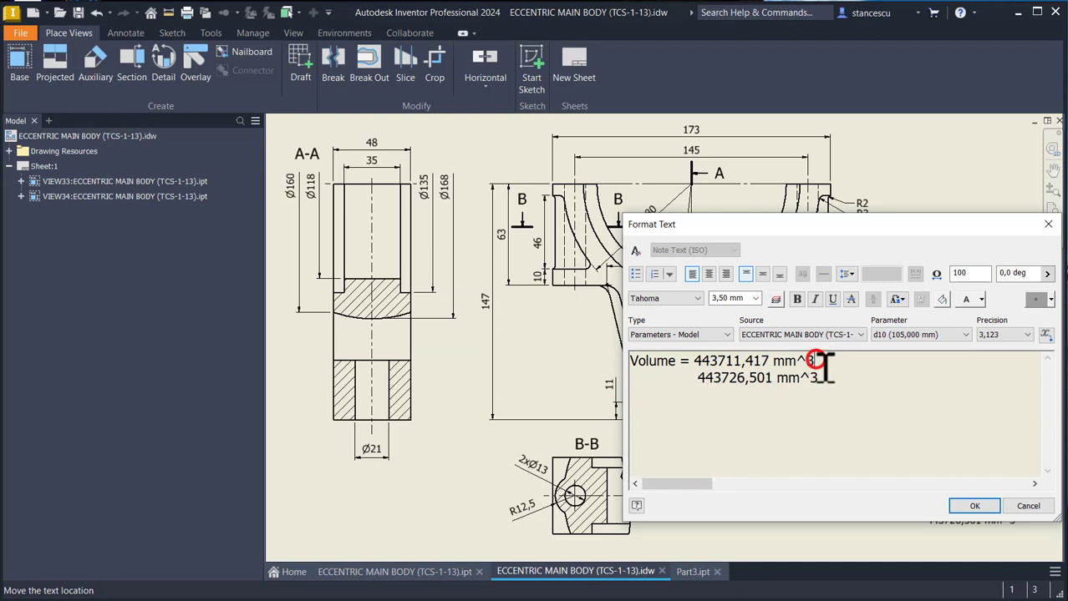
left_click(694, 378)
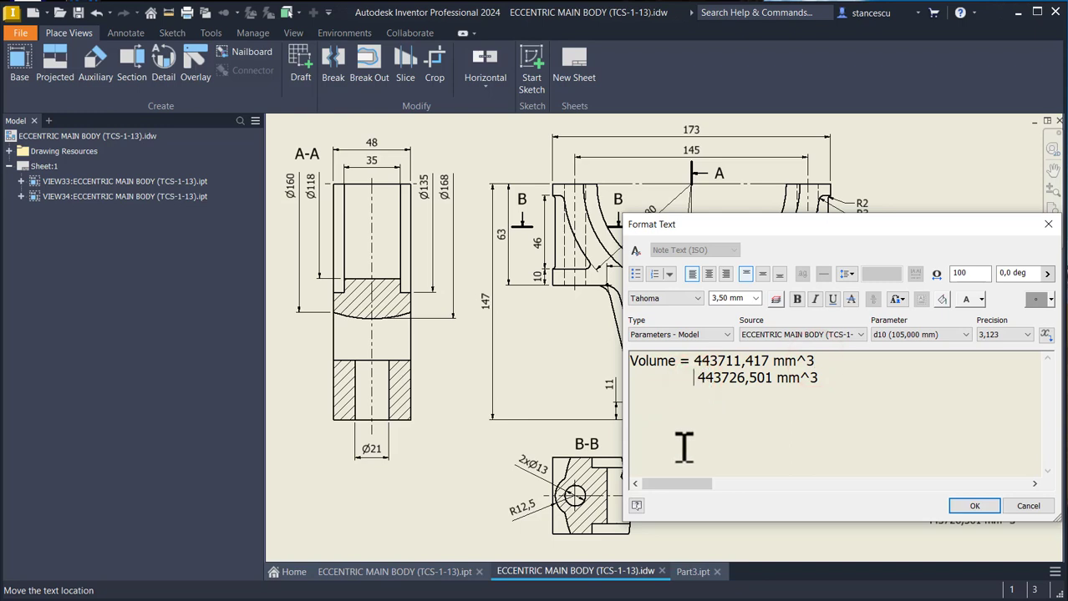
key("shift+Home")
key("Delete")
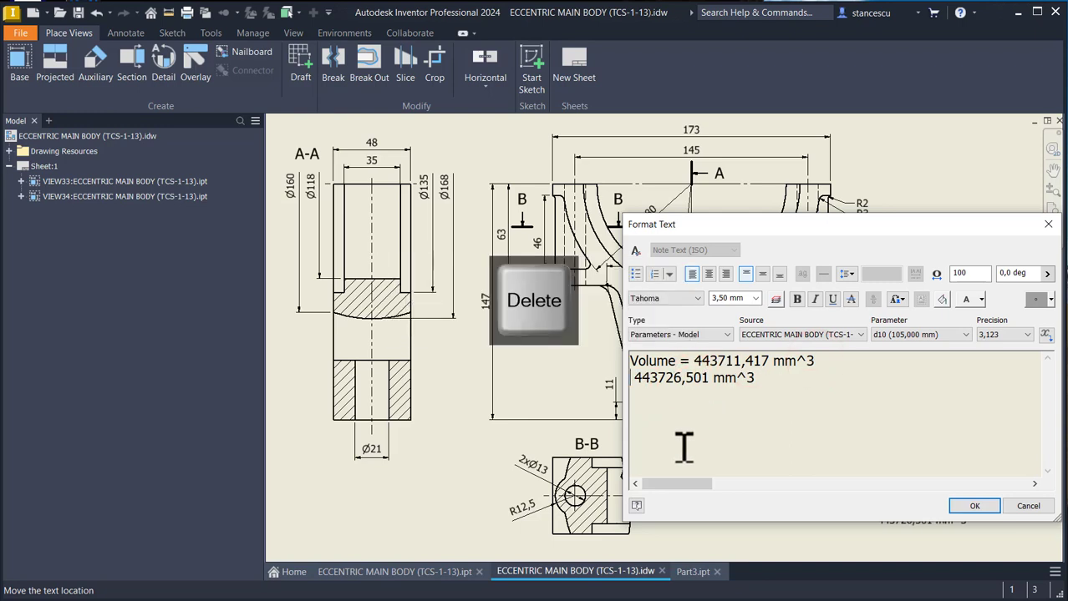
- Remove the original value from the drawing's Volume note, leaving "Volume = 443726,501 mm^3", and accept the edited text
key("BackSpace")
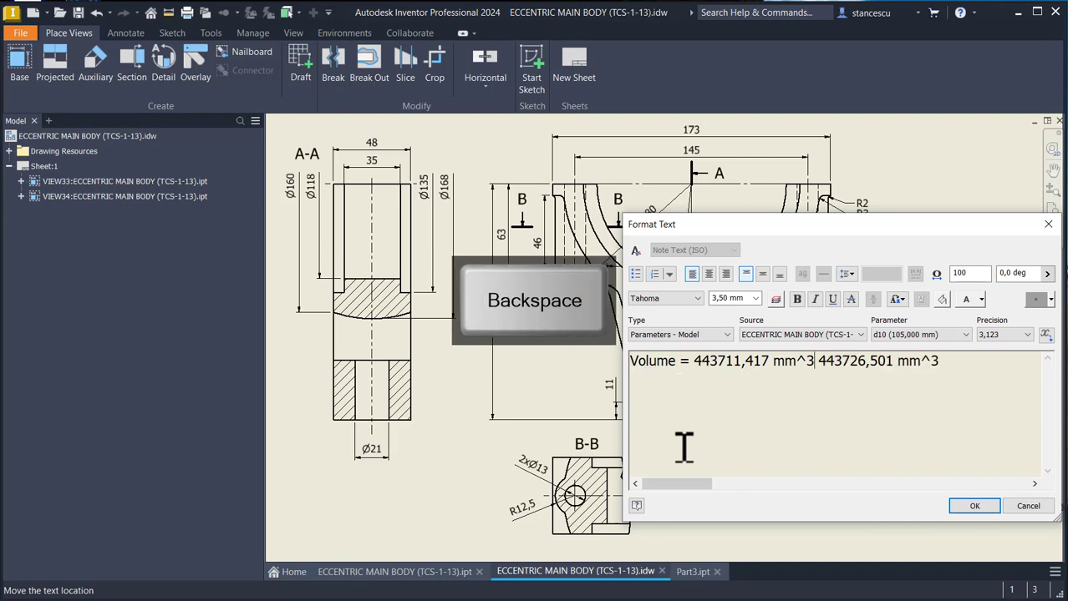
key("ctrl+shift+Left")
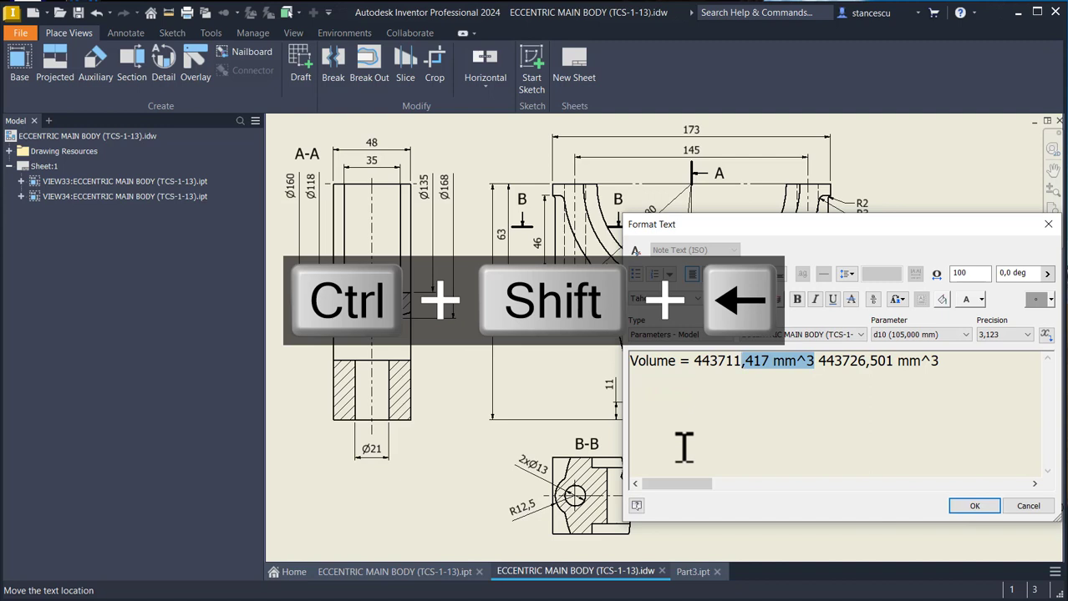
key("ctrl+shift+Left")
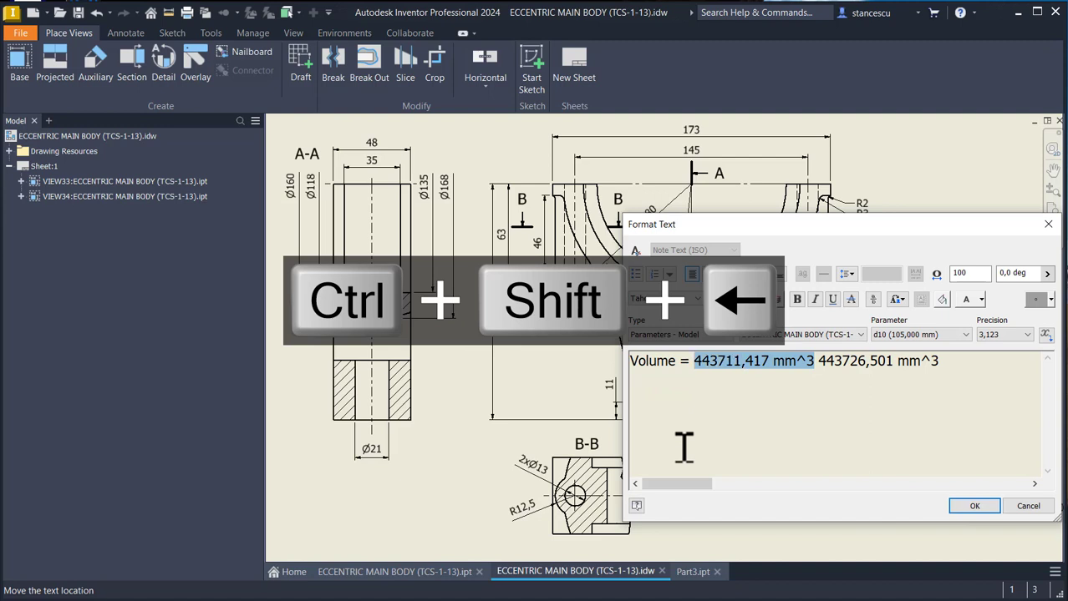
key("Delete")
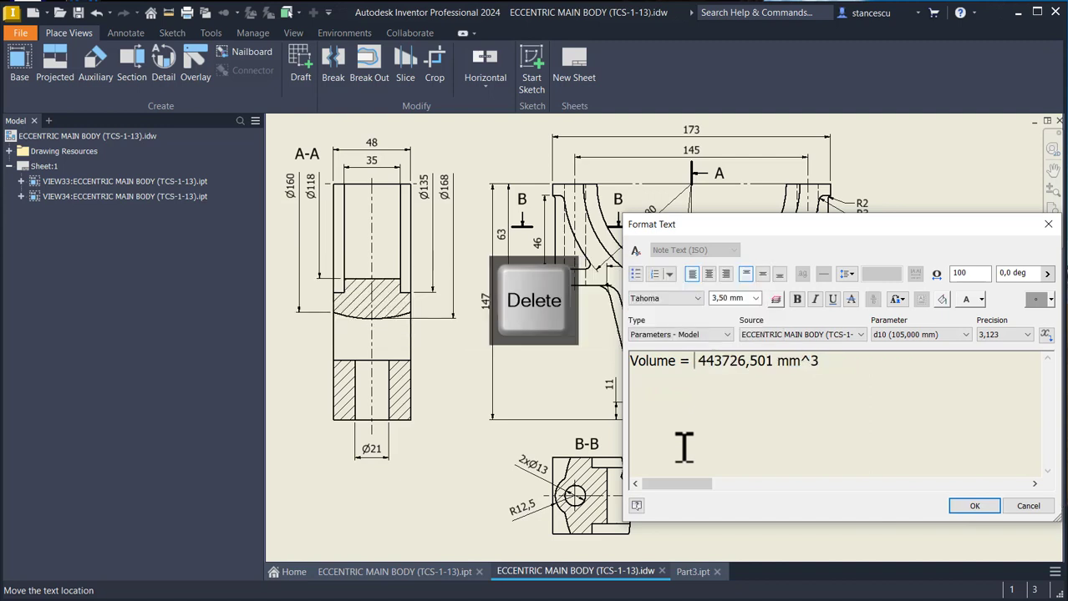
key("Delete")
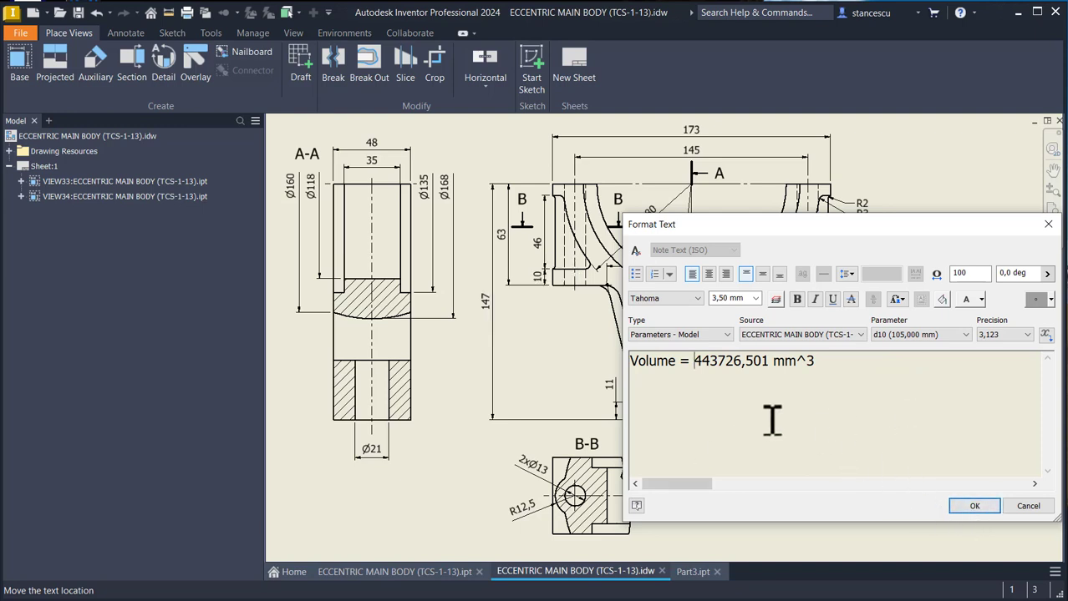
left_click(968, 505)
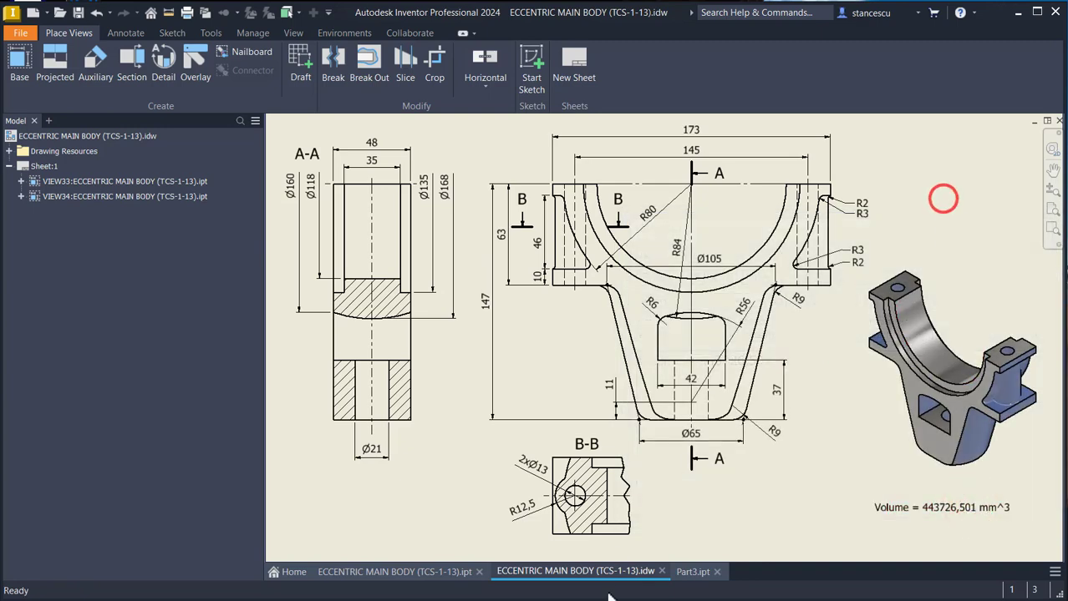
- Return to Part3.ipt and assign it the Steel, Cast material
left_click(688, 573)
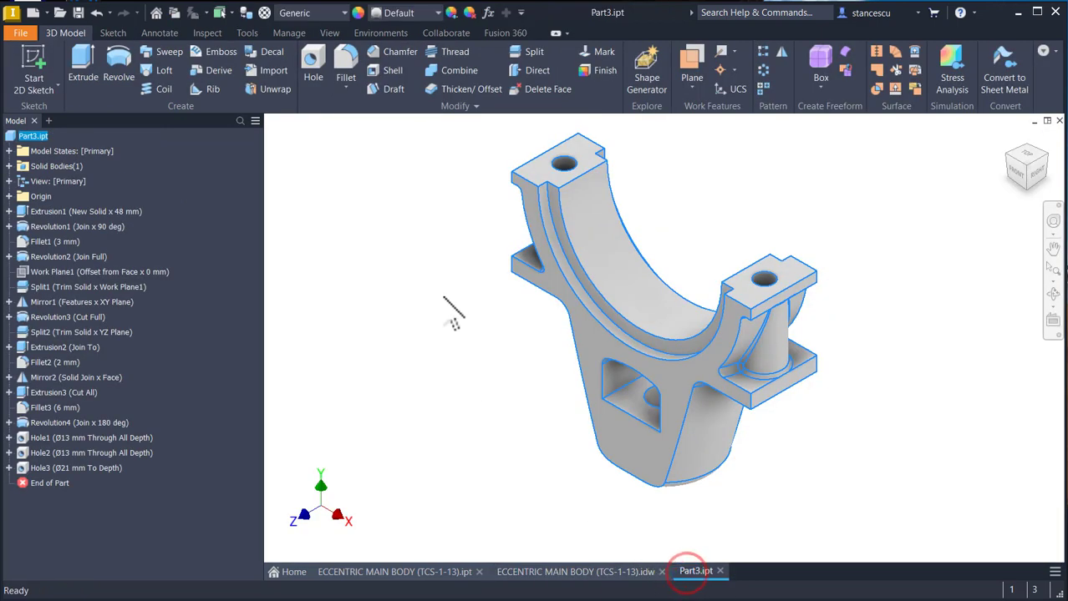
left_click(435, 272)
left_click(331, 13)
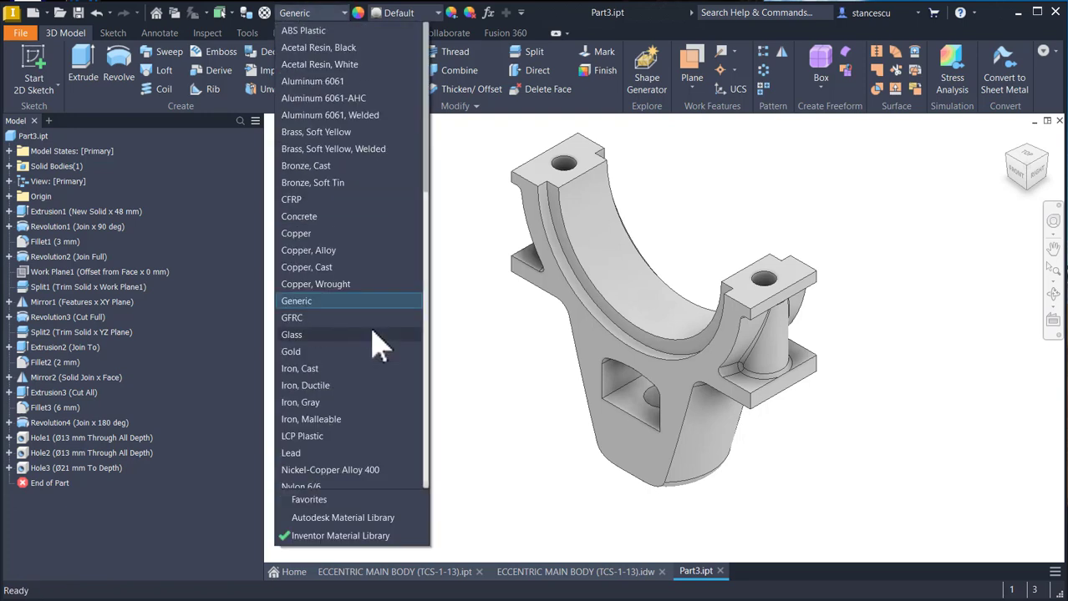
scroll(378, 346, "down", 10)
left_click(384, 354)
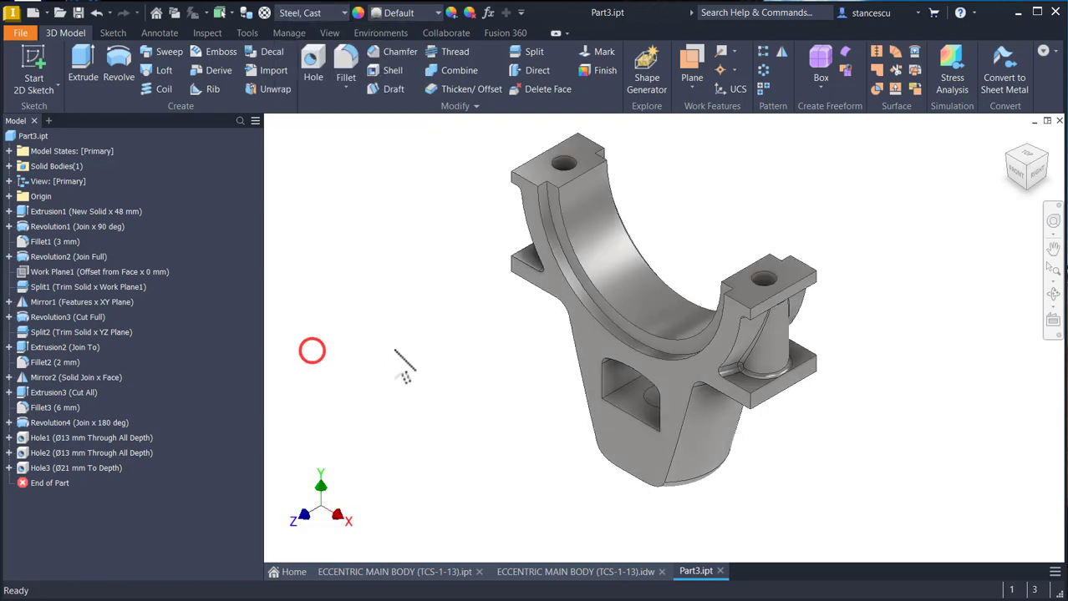
left_click(419, 14)
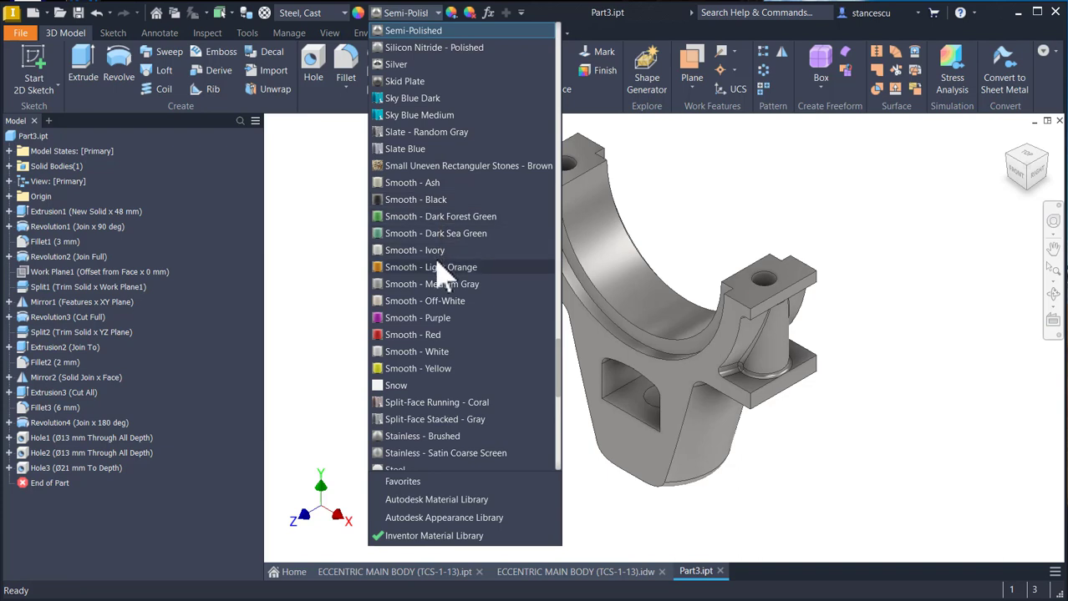
scroll(441, 272, "up", 15)
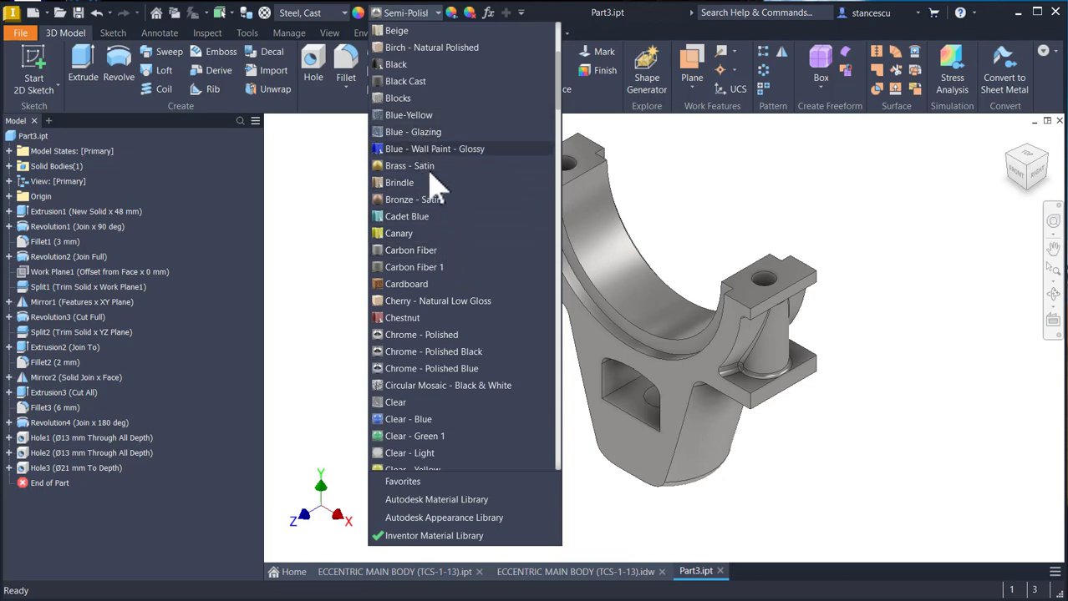
left_click(662, 182)
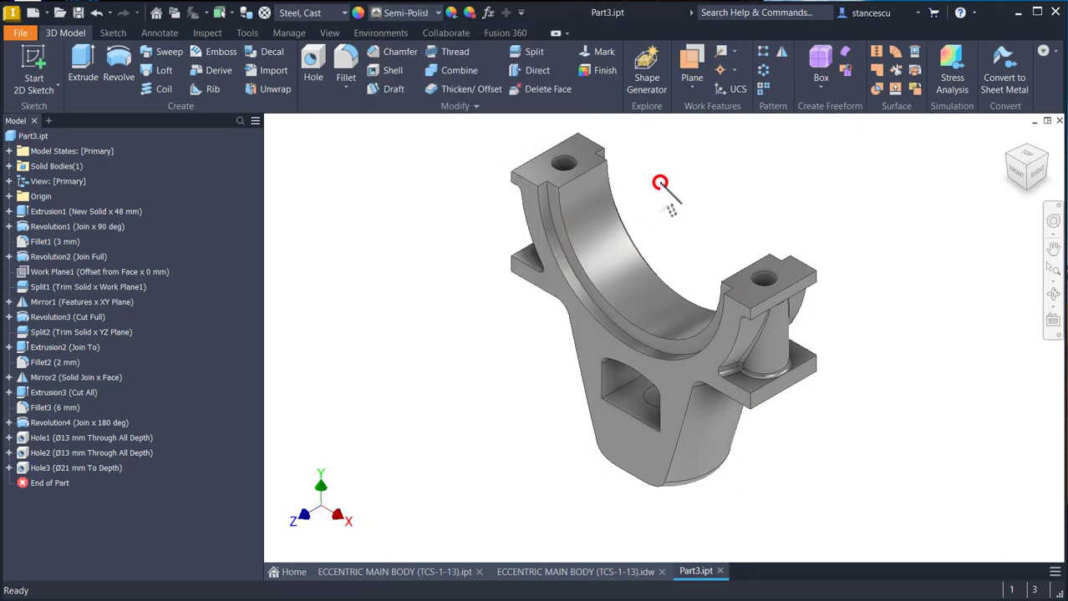
- Check the colouring of the reference part ECCENTRIC MAIN BODY (TCS-1-13).ipt and apply the Flaked Satin - Blue appearance to the whole of Part3
left_click(390, 575)
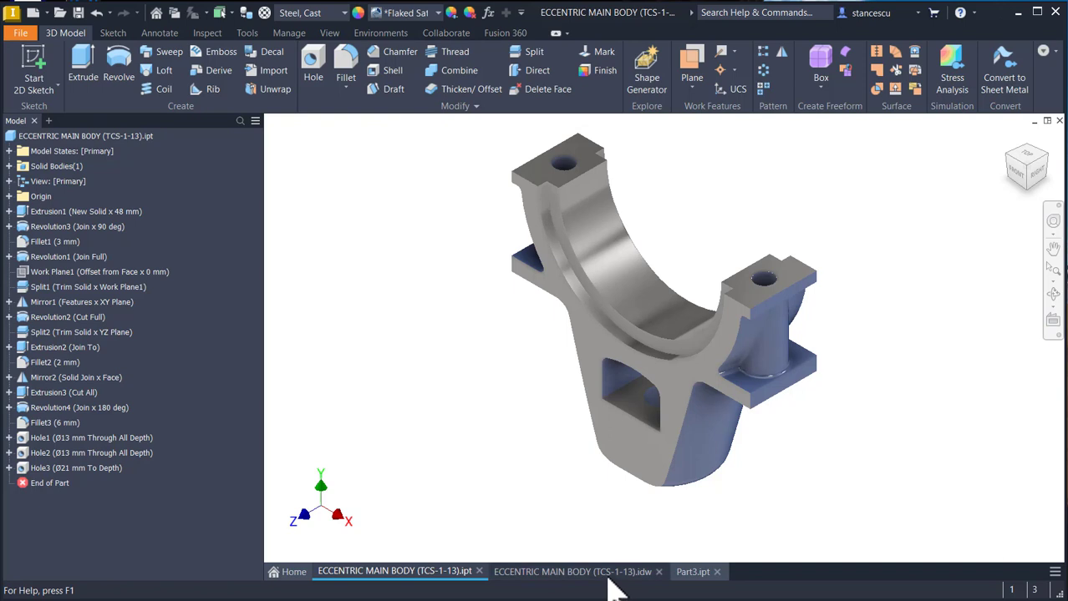
left_click(698, 573)
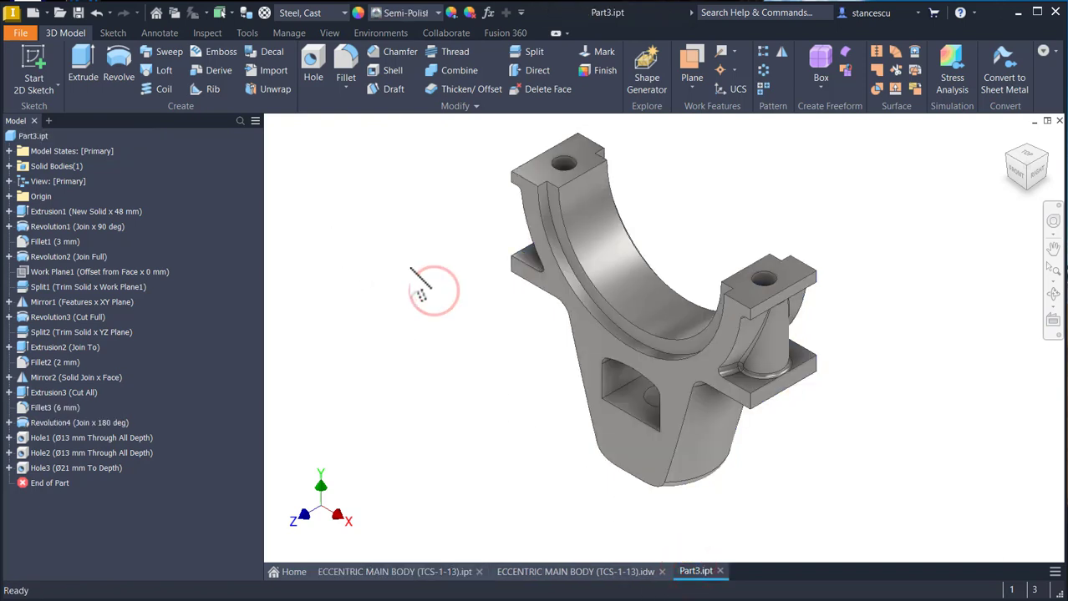
left_click(435, 15)
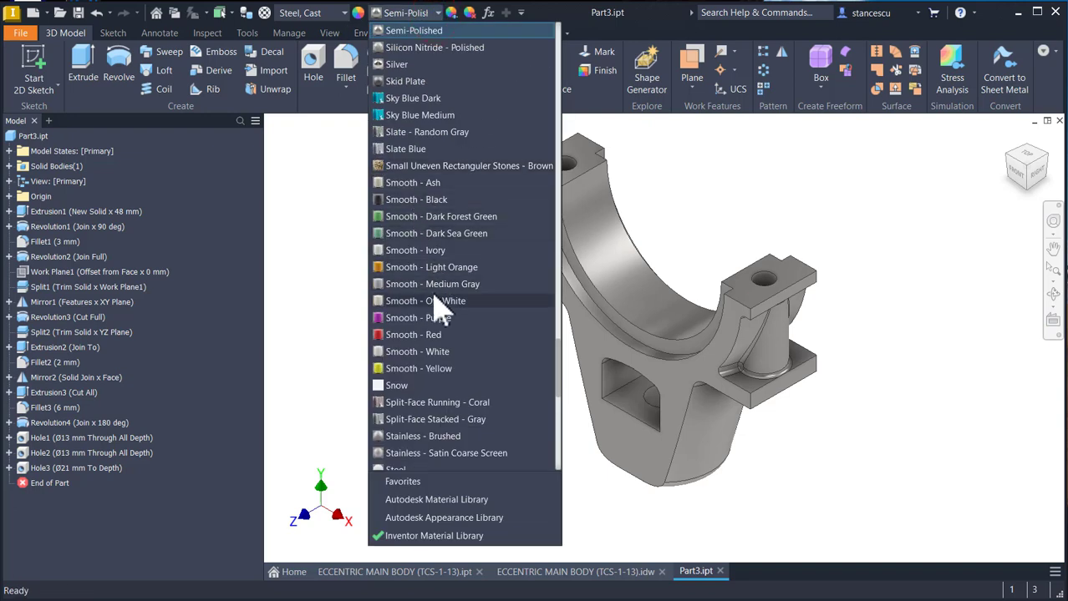
scroll(440, 308, "up", 15)
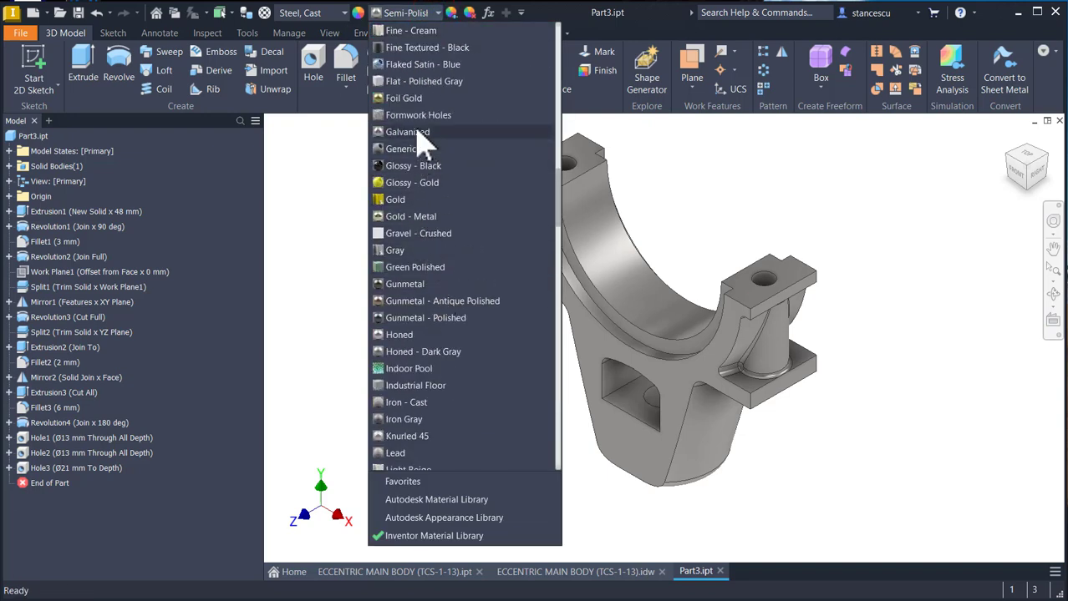
left_click(422, 64)
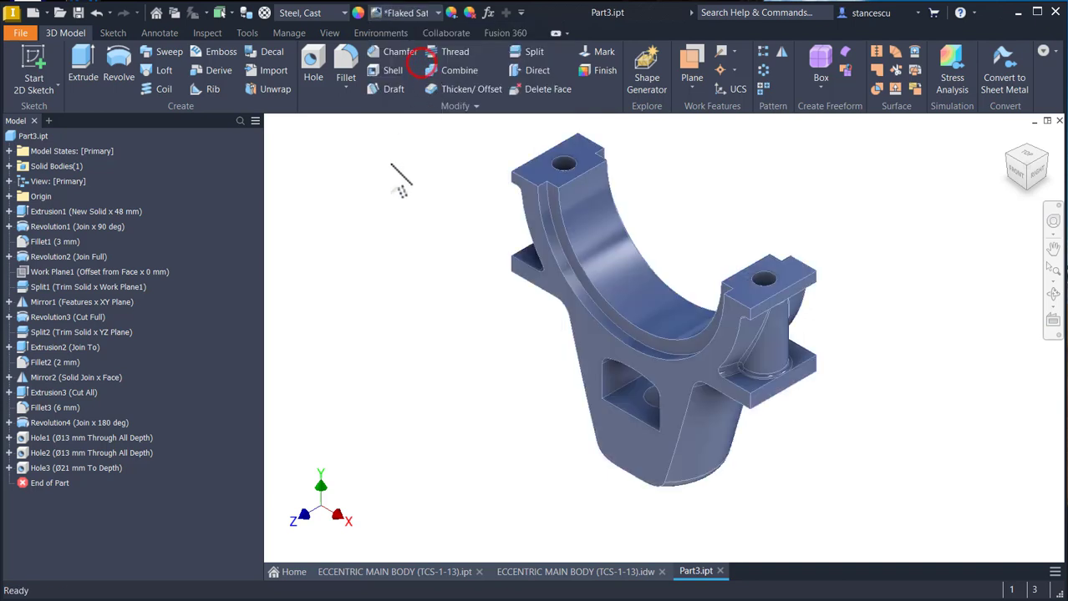
- Apply the Steel - Polished appearance to the machined faces: both top pads, the stepped bore, the bottom face, and the flat front and back faces
left_click(539, 188)
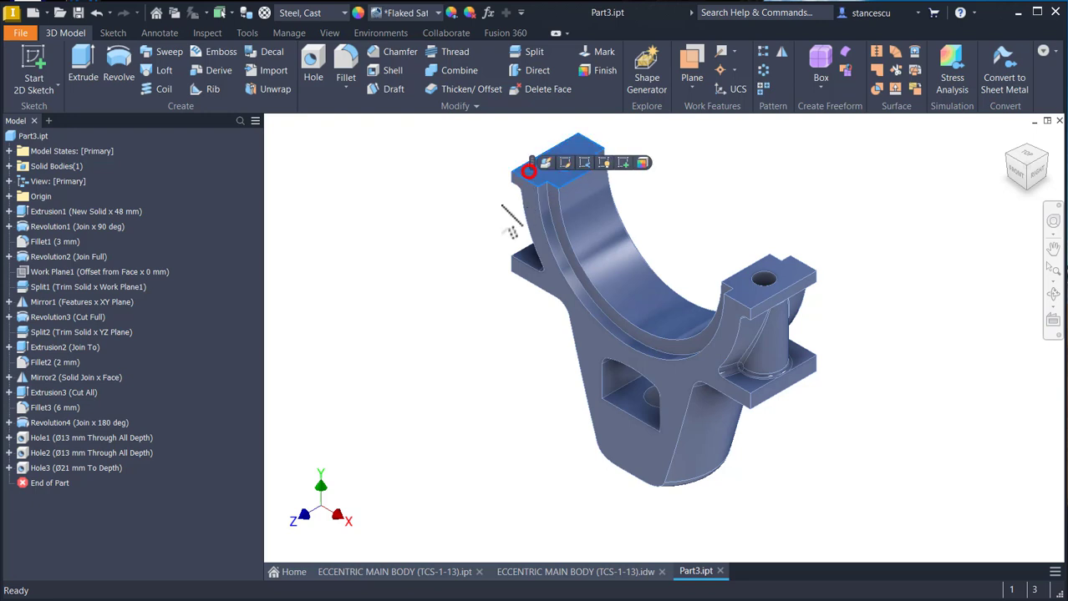
left_click(604, 271, "ctrl")
scroll(571, 281, "up", 3)
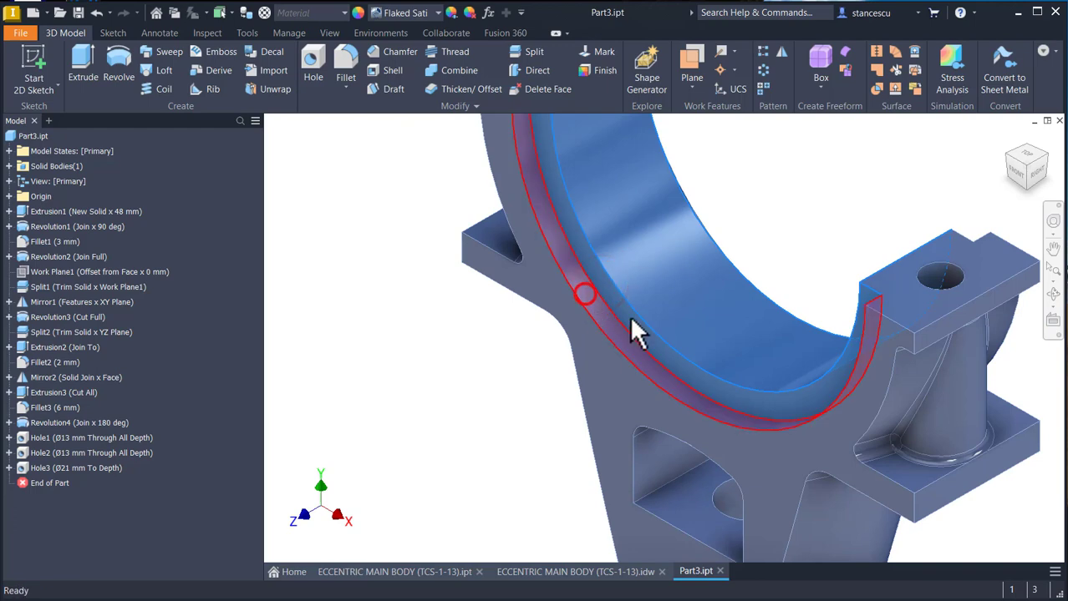
left_click(901, 288, "ctrl")
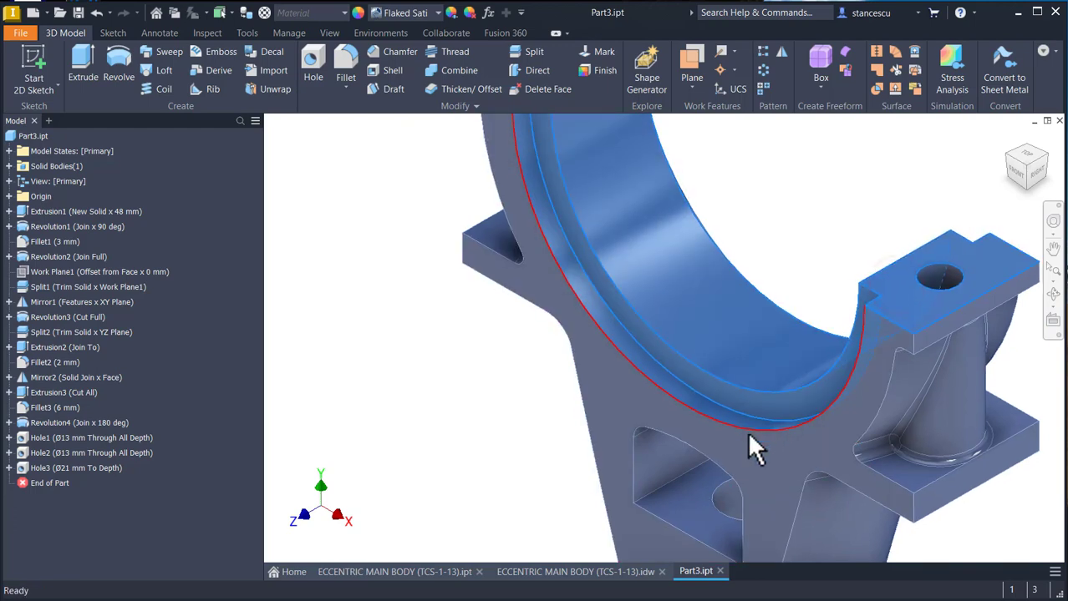
middle_click_drag(747, 431, 680, 470, "shift")
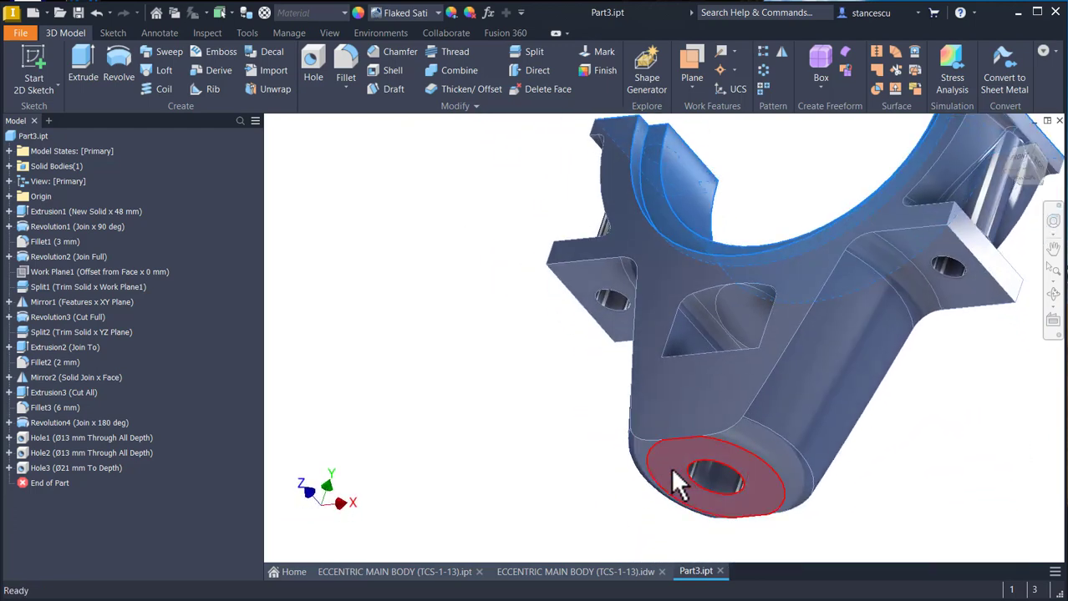
left_click(674, 469, "ctrl")
middle_click_drag(607, 478, 898, 428, "shift")
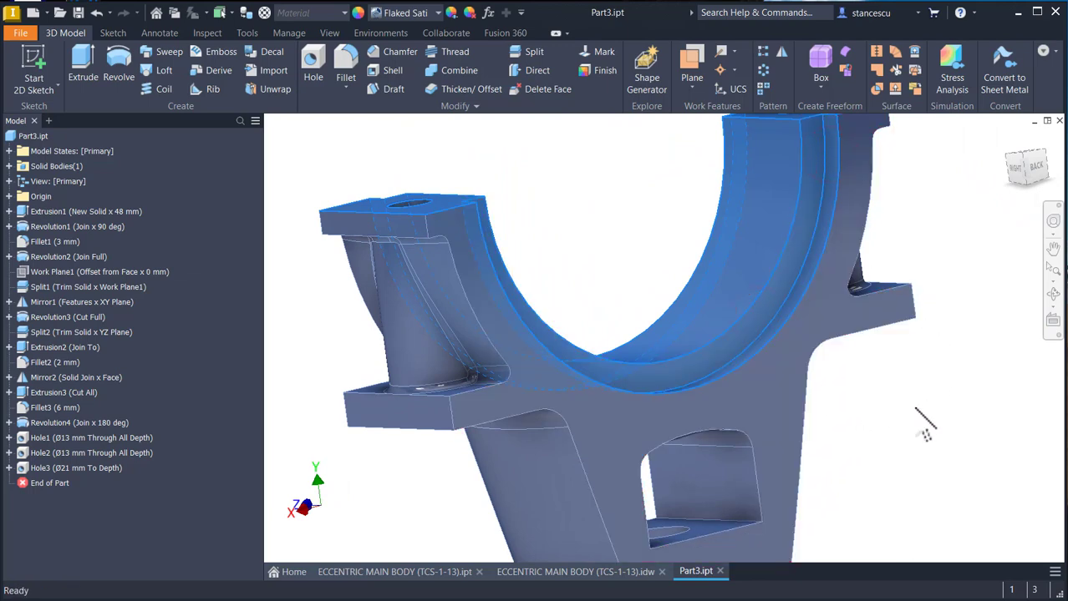
left_click(793, 390)
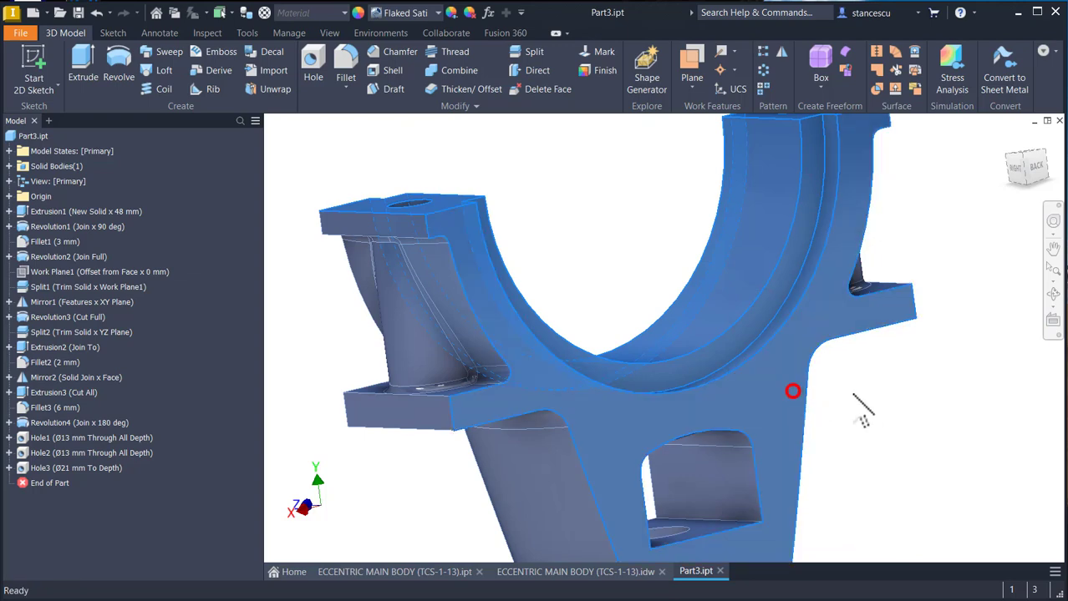
middle_click_drag(864, 414, 739, 477, "shift")
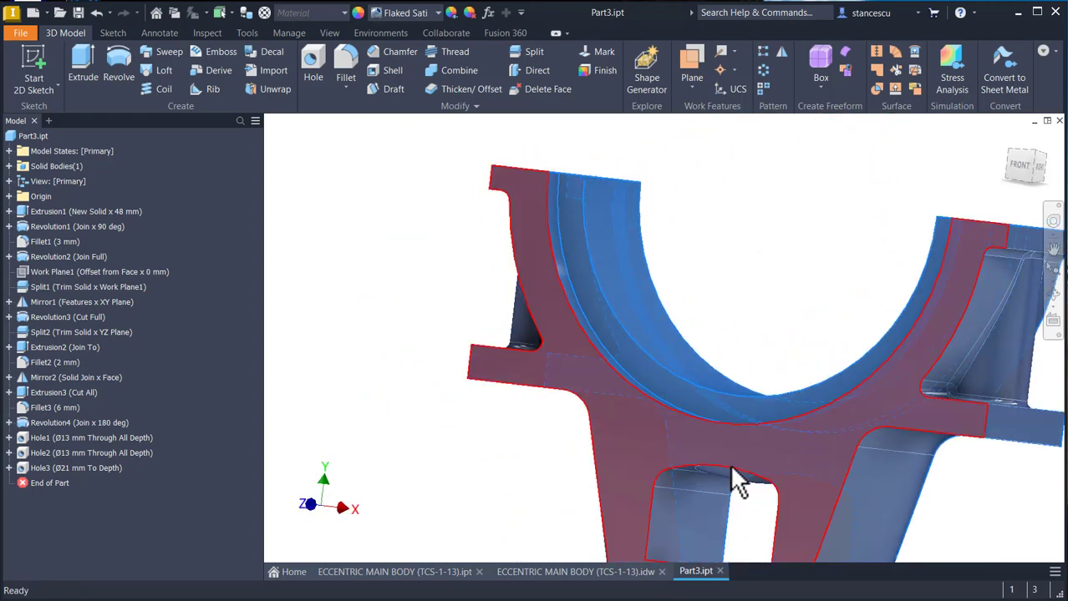
left_click(634, 442)
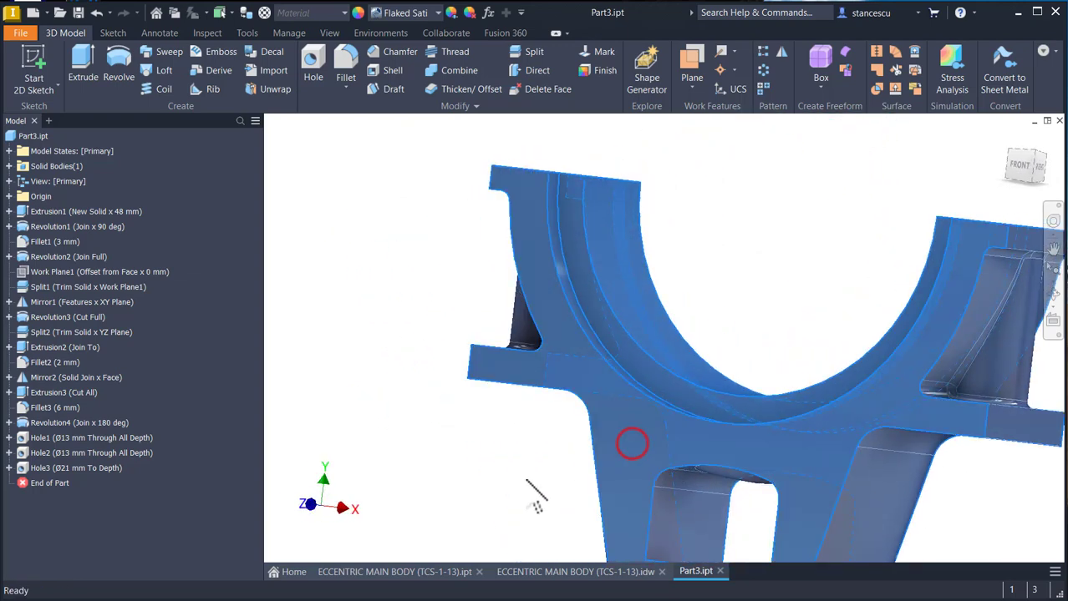
left_click(435, 13)
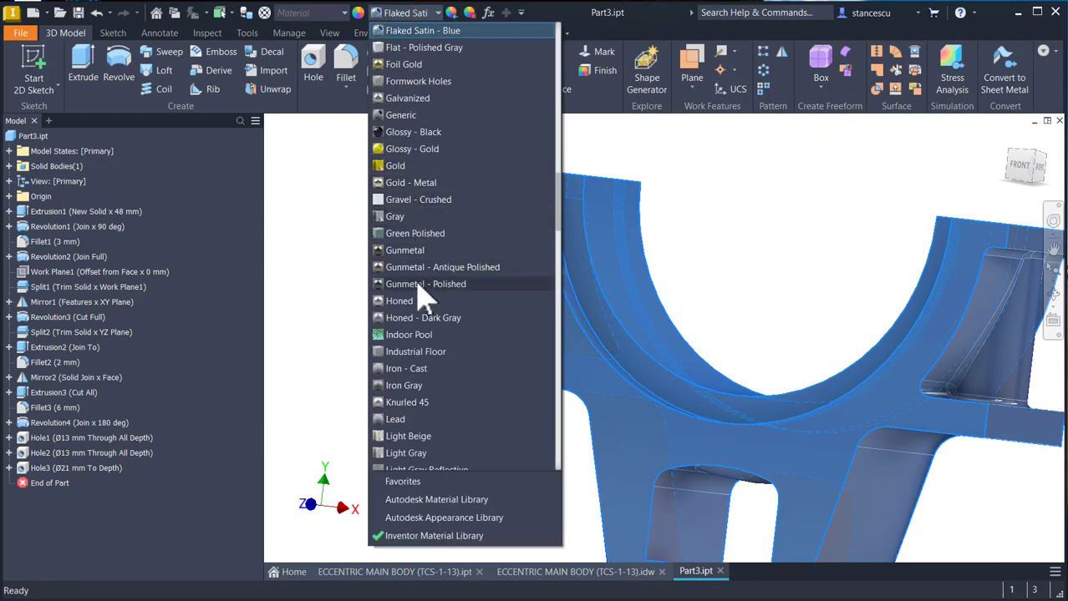
scroll(424, 291, "down", 10)
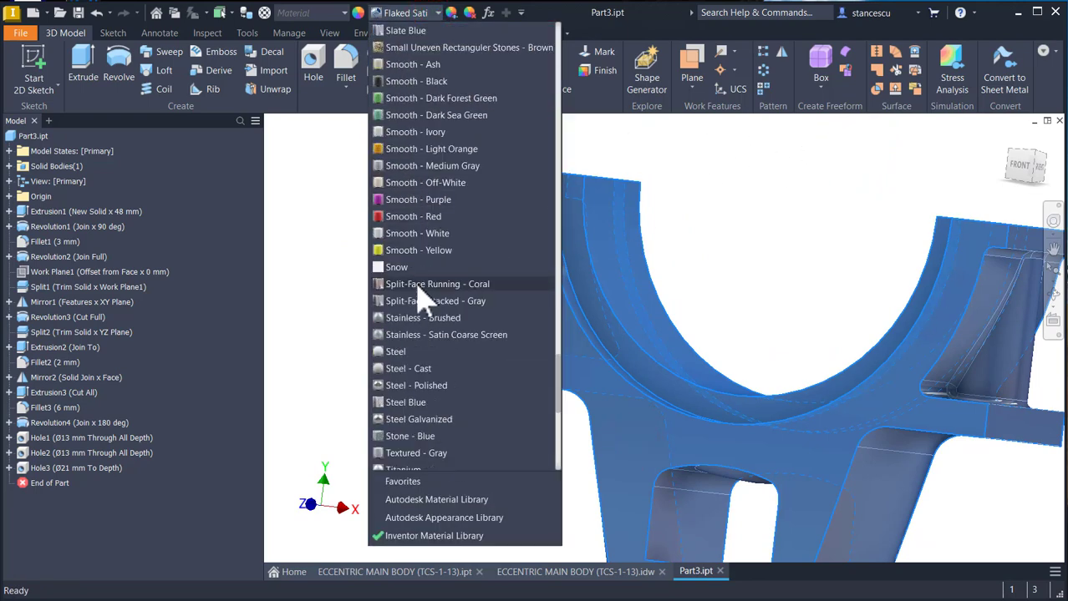
left_click(429, 385)
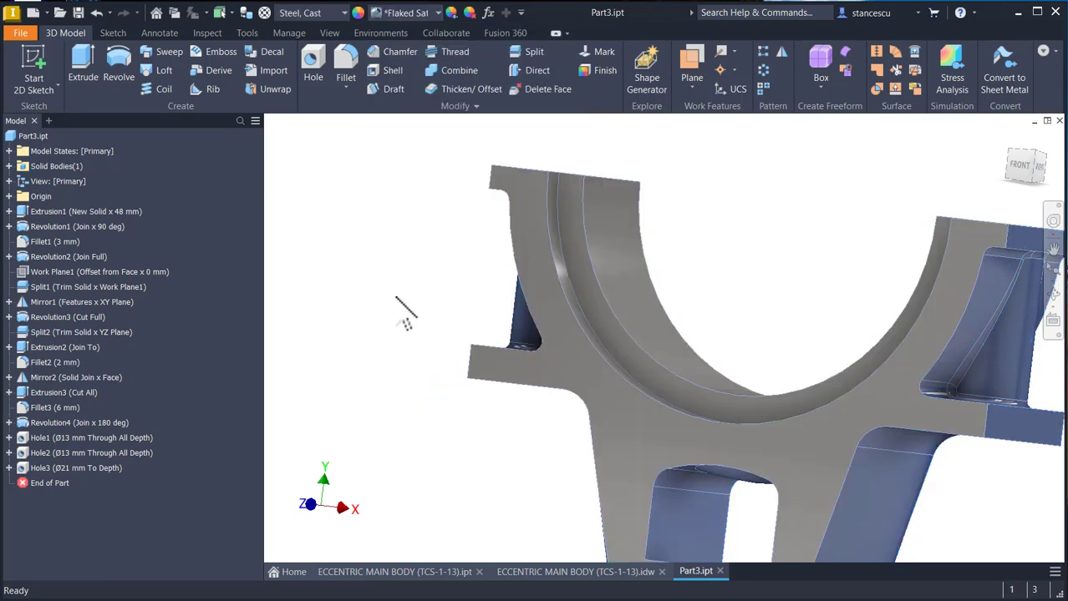
- Set Part3's visual style to shaded without edges and show the part in the home view
key("F6")
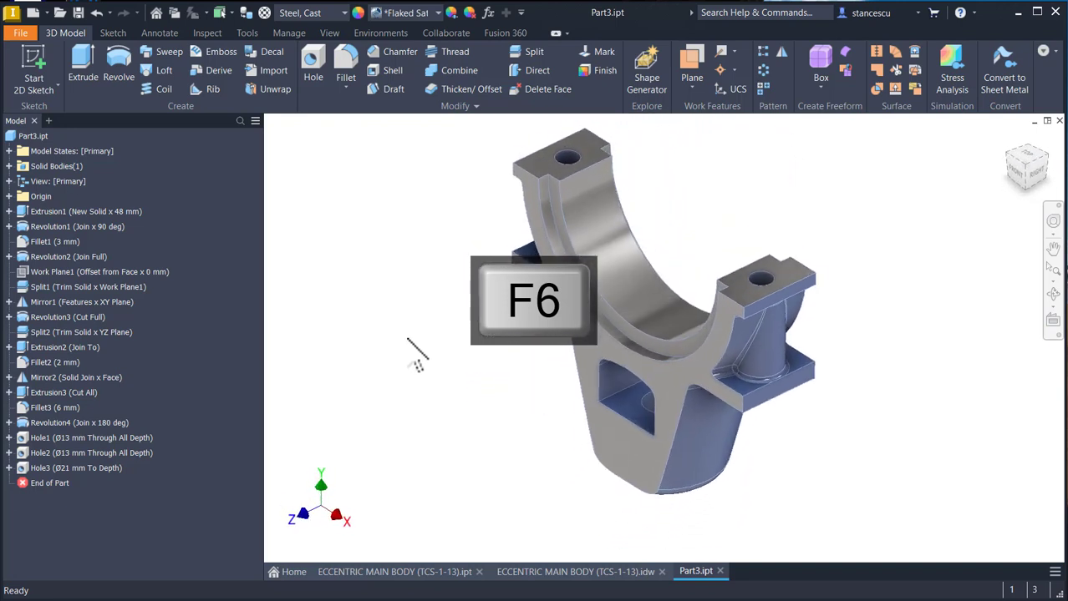
left_click(329, 32)
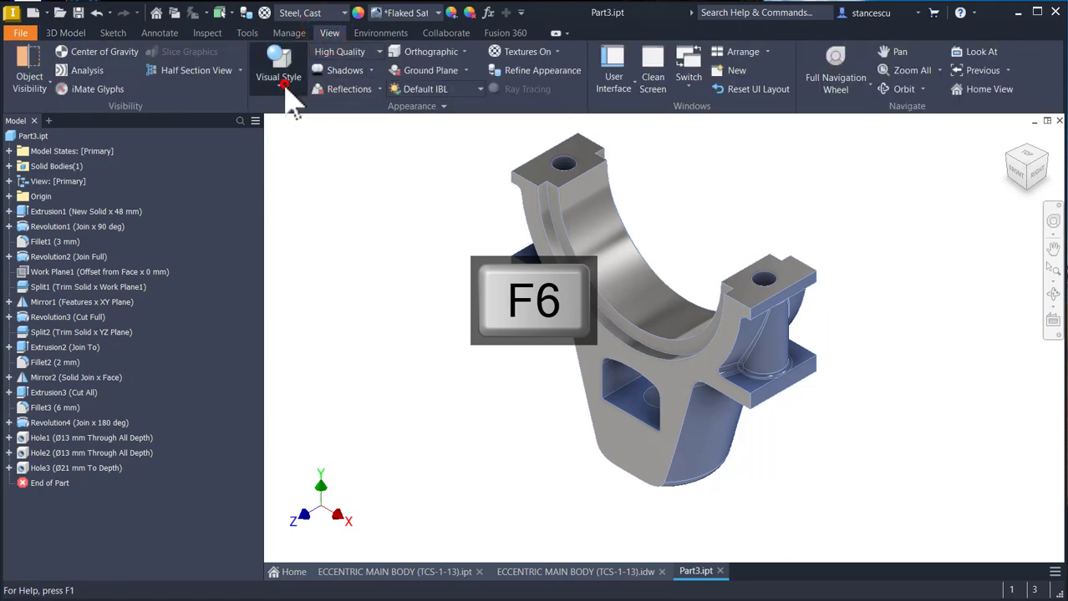
left_click(282, 84)
left_click(294, 147)
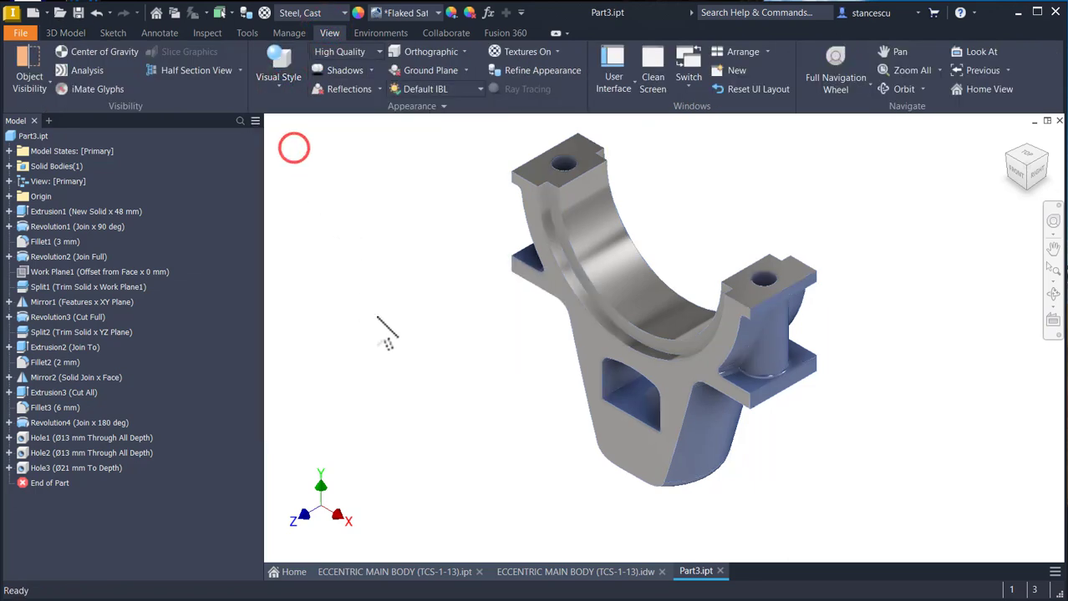
left_click(377, 318)
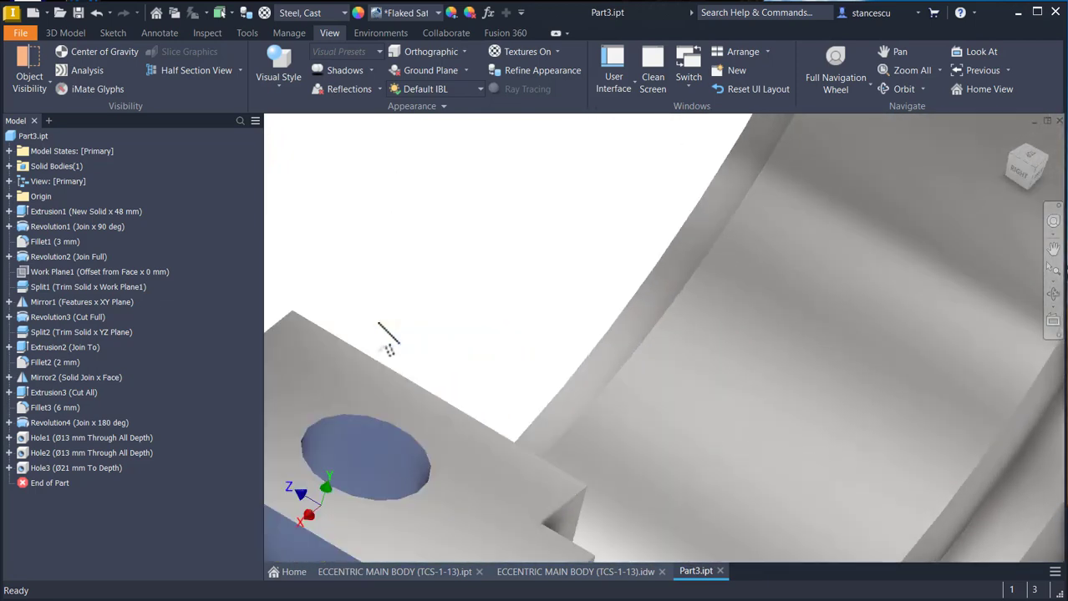
key("F6")
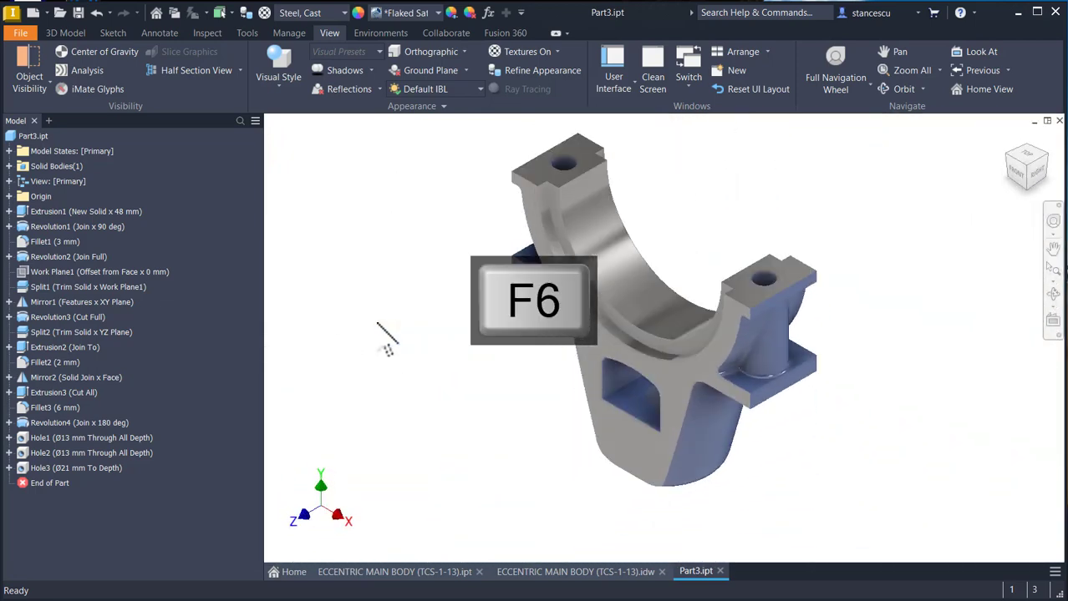
- Compare the coloured Part3 with the reference part ECCENTRIC MAIN BODY (TCS-1-13).ipt by viewing them alternately
left_click(368, 573)
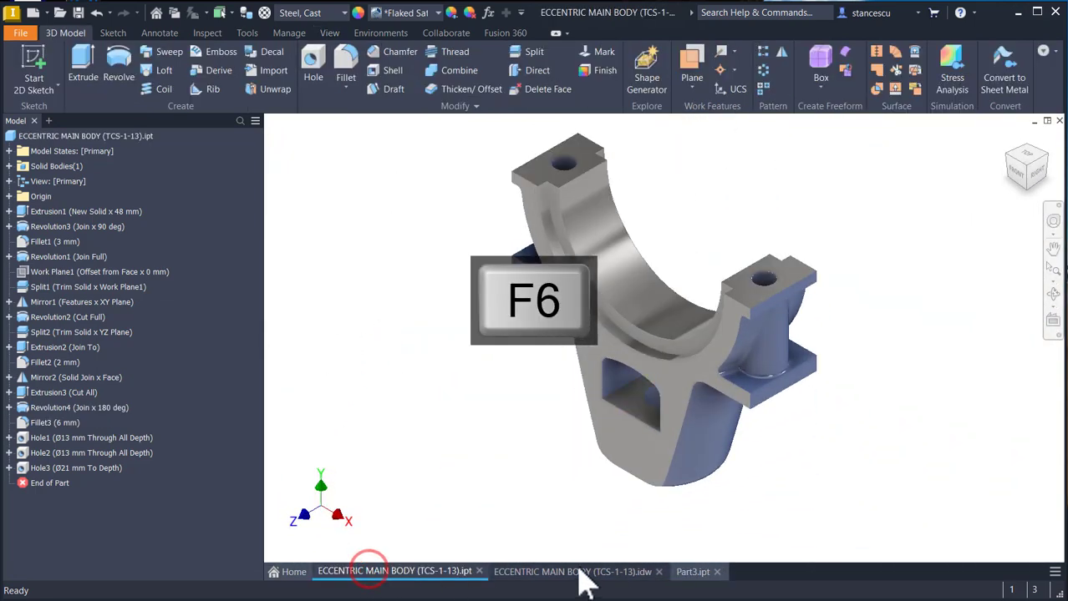
left_click(687, 574)
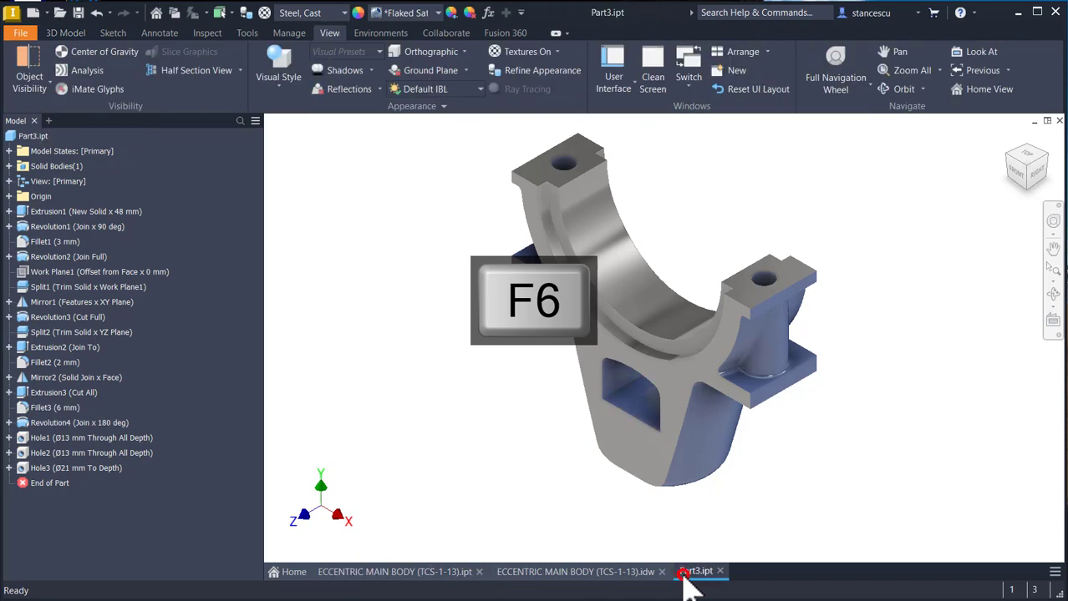
left_click(396, 573)
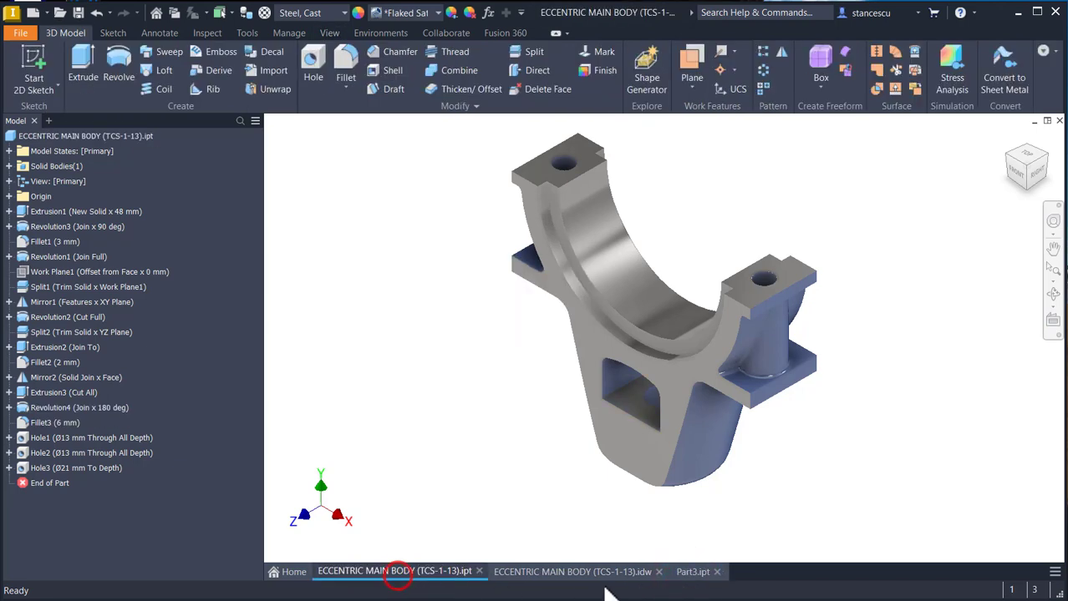
left_click(695, 572)
left_click(535, 436)
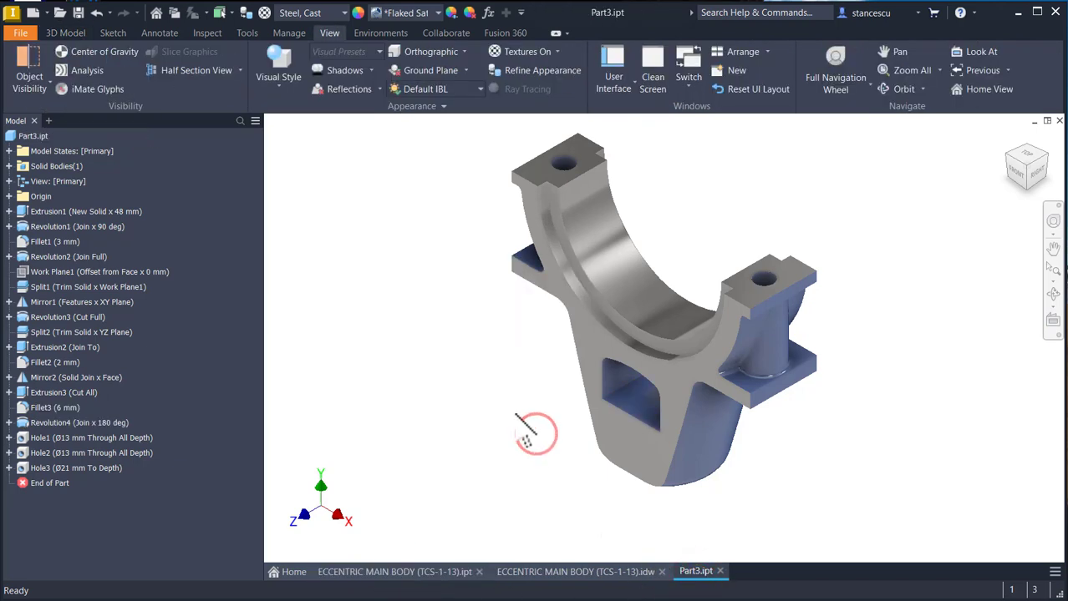